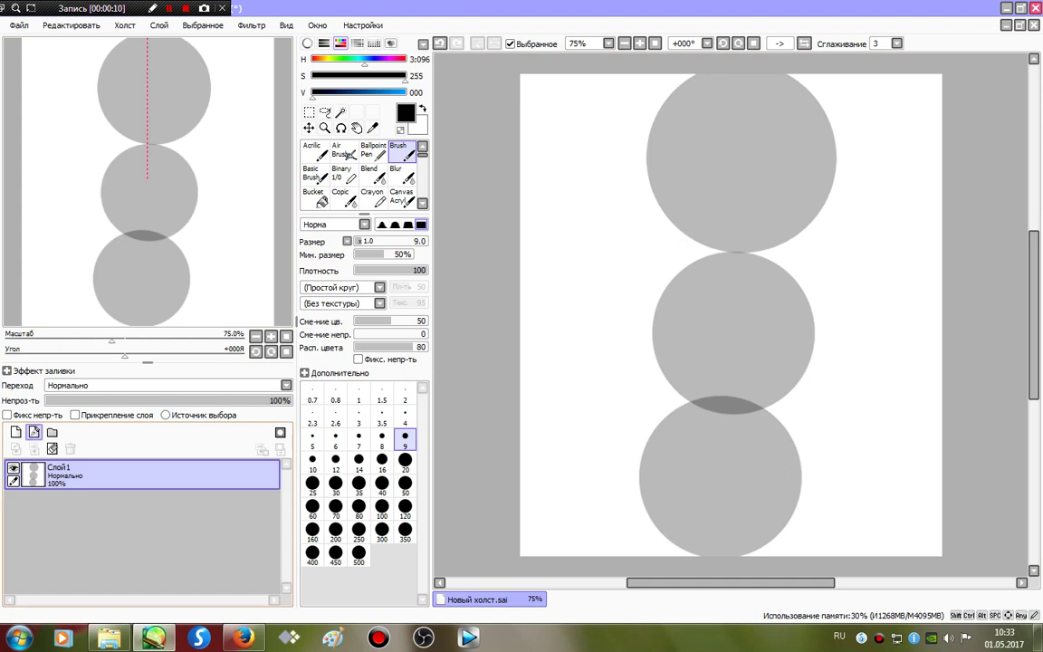
mouse_move(692, 264)
left_mouse_down()
mouse_move(607, 354)
mouse_move(730, 318)
left_mouse_up()
mouse_move(769, 260)
left_mouse_down()
mouse_move(888, 376)
mouse_move(784, 361)
left_mouse_up()
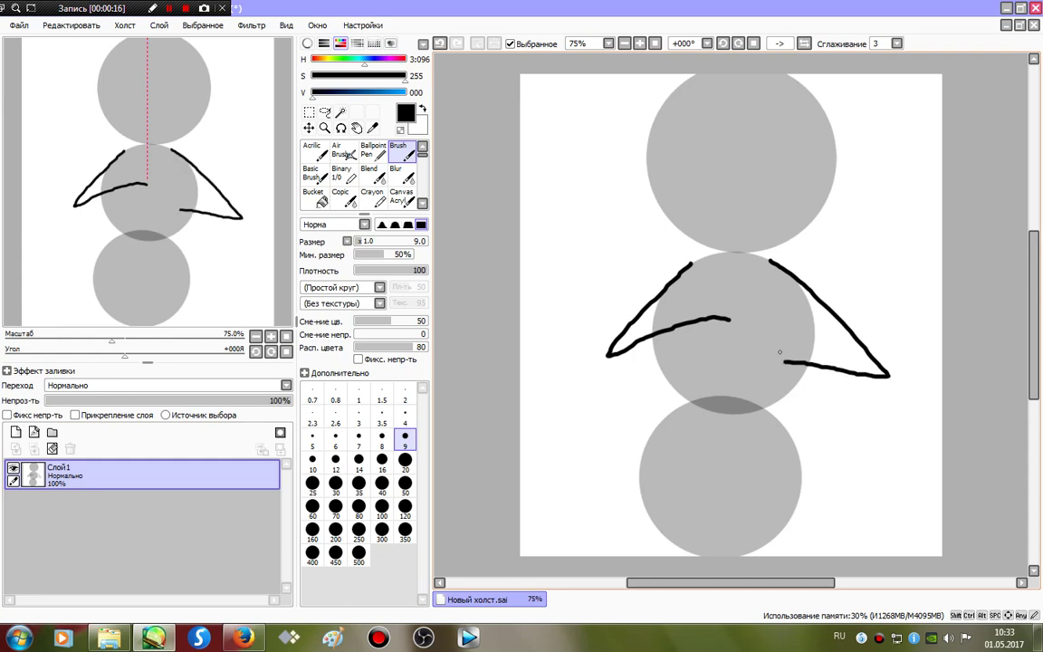
key("ctrl+z")
key("ctrl+z")
key("ctrl+z")
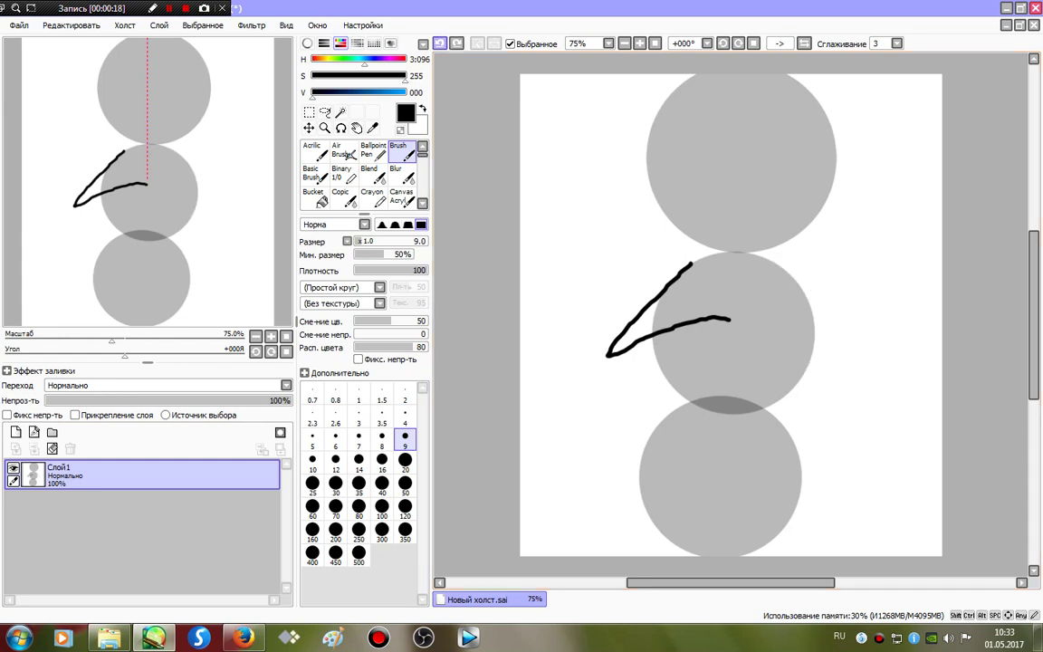
mouse_move(702, 262)
left_mouse_down()
mouse_move(584, 346)
mouse_move(599, 226)
left_mouse_up()
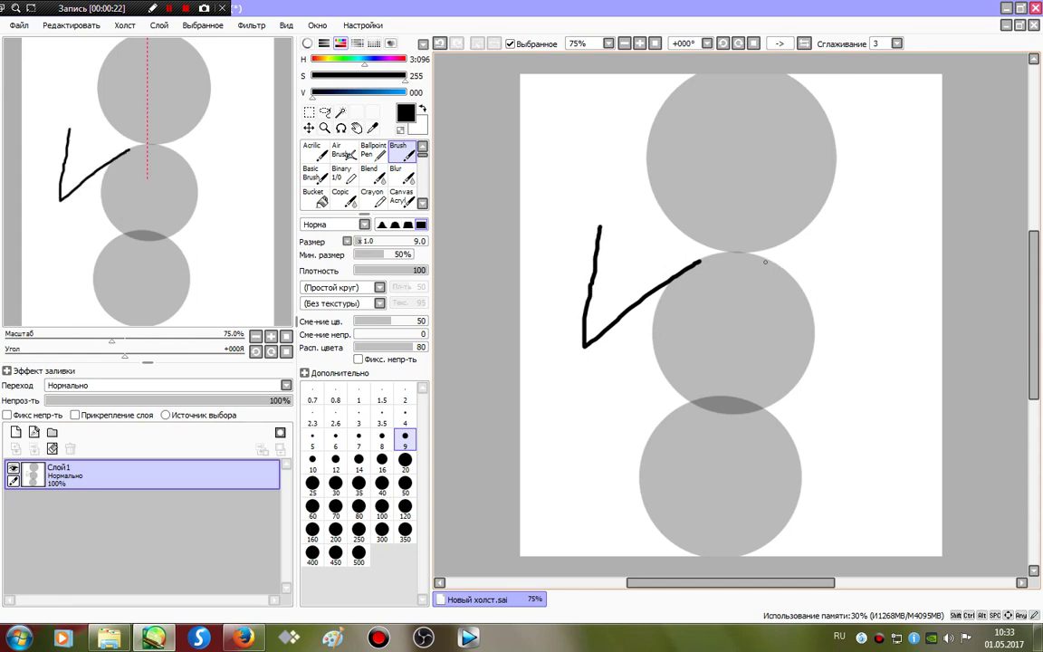
left_click_drag(773, 265, 932, 377)
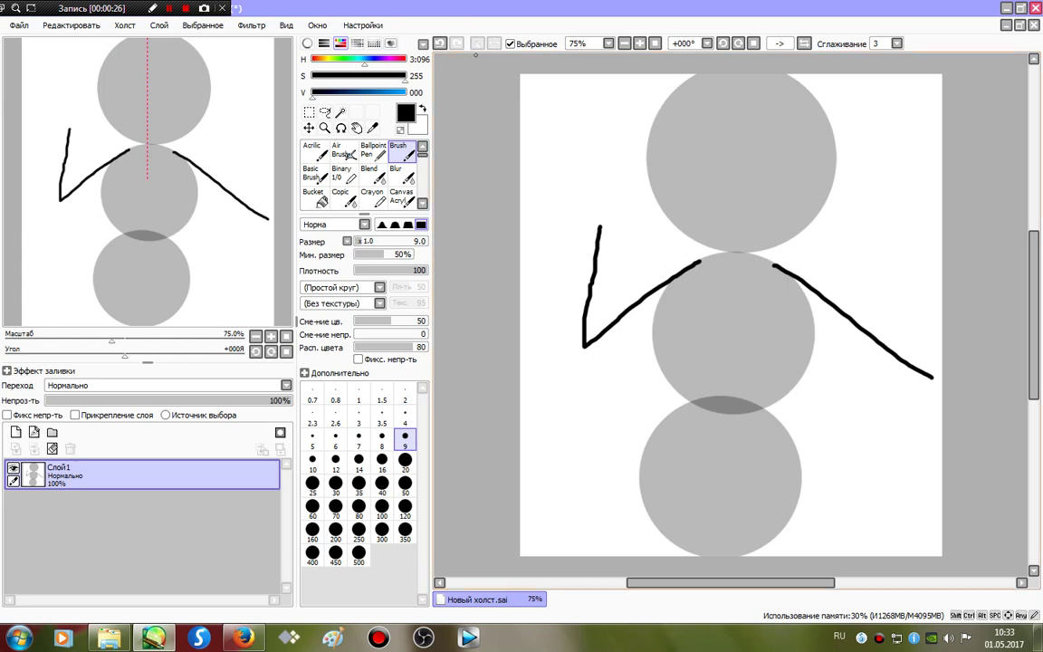
key("ctrl+z")
key("ctrl+z")
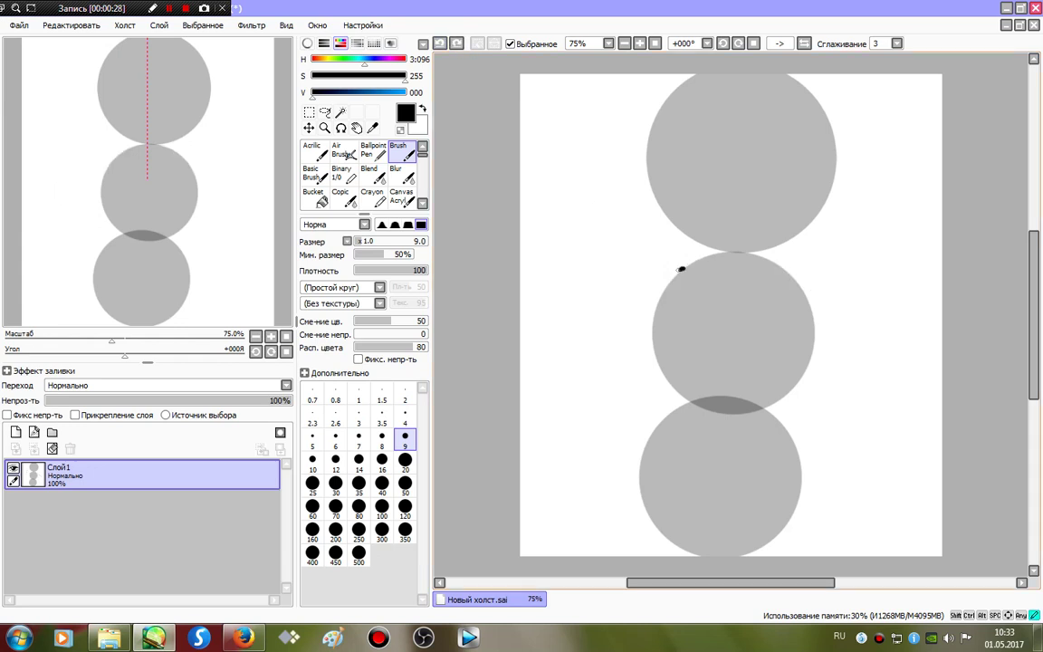
mouse_move(684, 268)
left_mouse_down()
mouse_move(564, 336)
mouse_move(646, 352)
left_mouse_up()
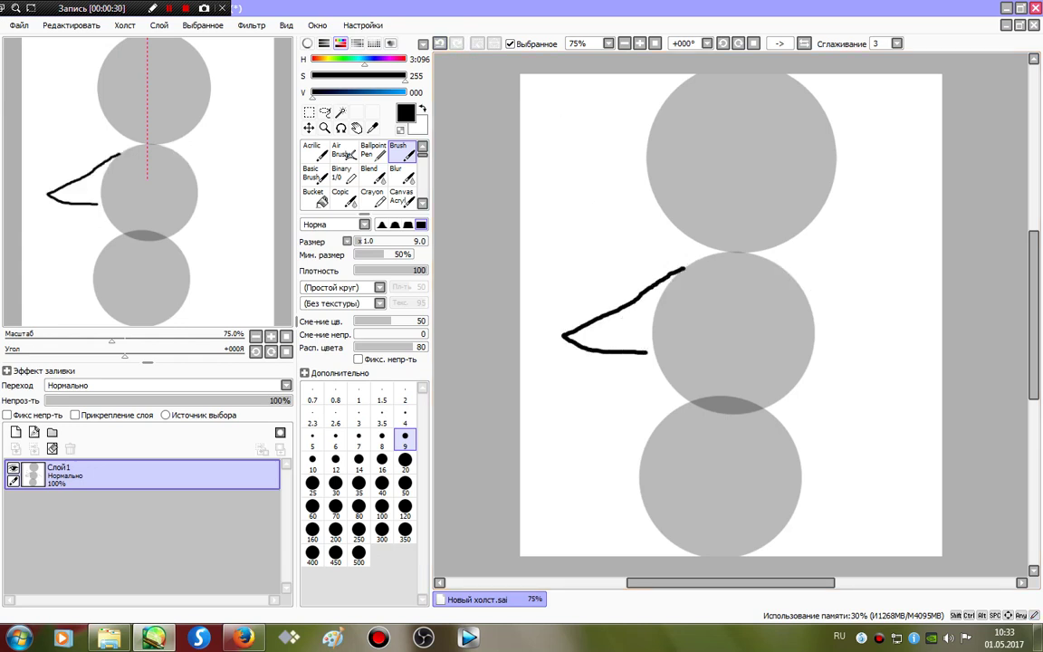
key("ctrl+z")
mouse_move(675, 277)
left_mouse_down()
mouse_move(563, 279)
mouse_move(698, 302)
mouse_move(712, 343)
mouse_move(735, 303)
mouse_move(843, 268)
mouse_move(856, 283)
left_mouse_up()
key("ctrl+z")
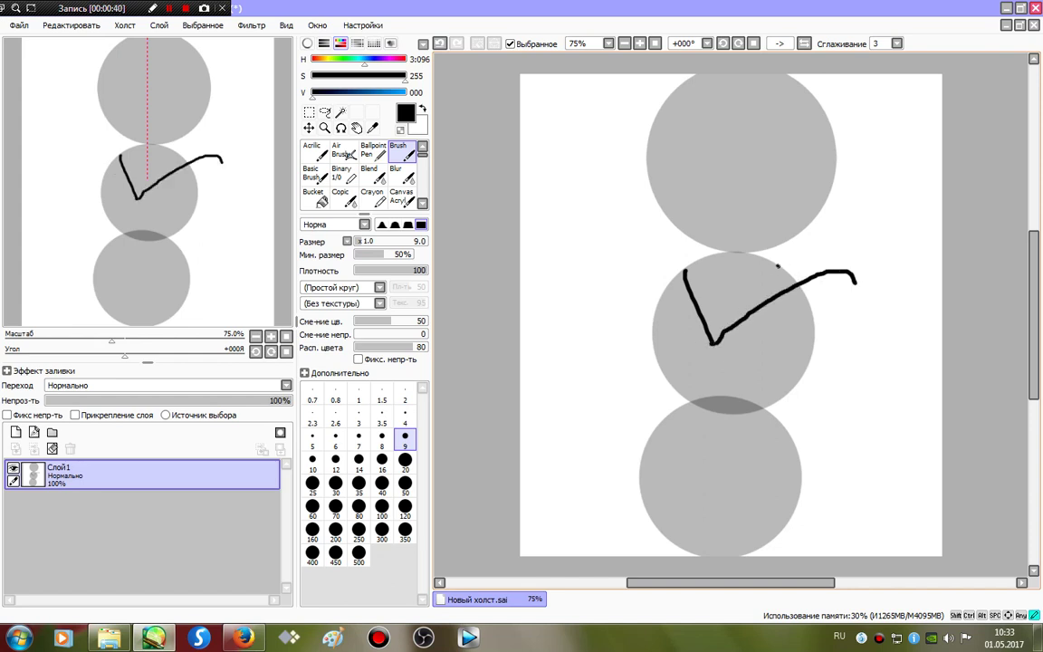
left_click_drag(777, 266, 892, 352)
key("ctrl+z")
key("ctrl+z")
key("ctrl+z")
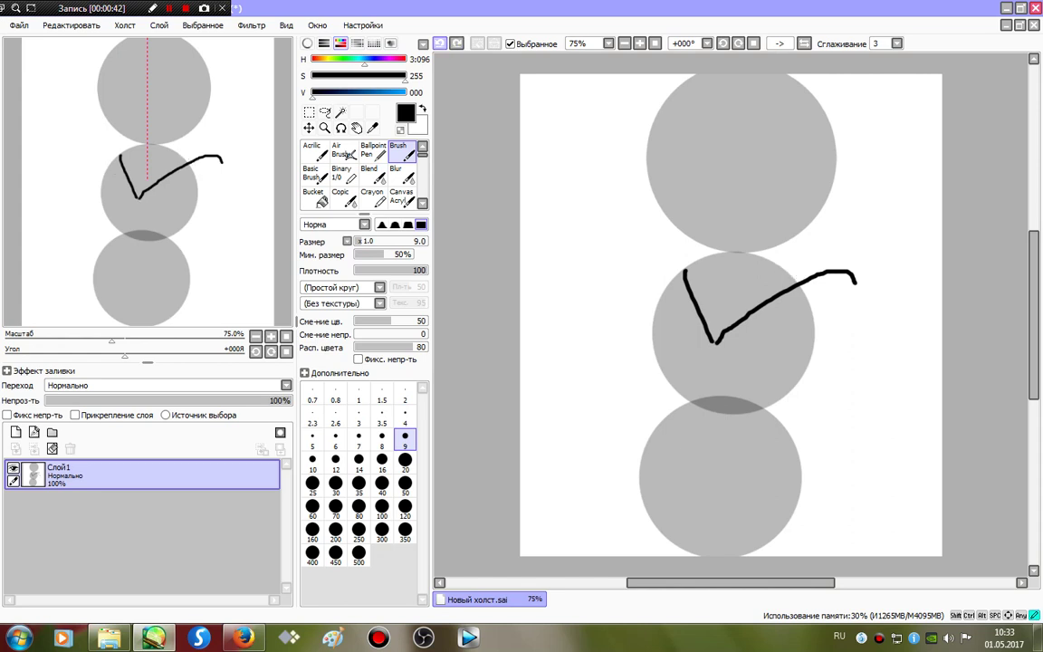
- Sketch two raised arm lines from the middle circle's shoulders and crossed face guidelines inside the upper circle
left_click_drag(668, 277, 588, 106)
left_click_drag(788, 279, 885, 147)
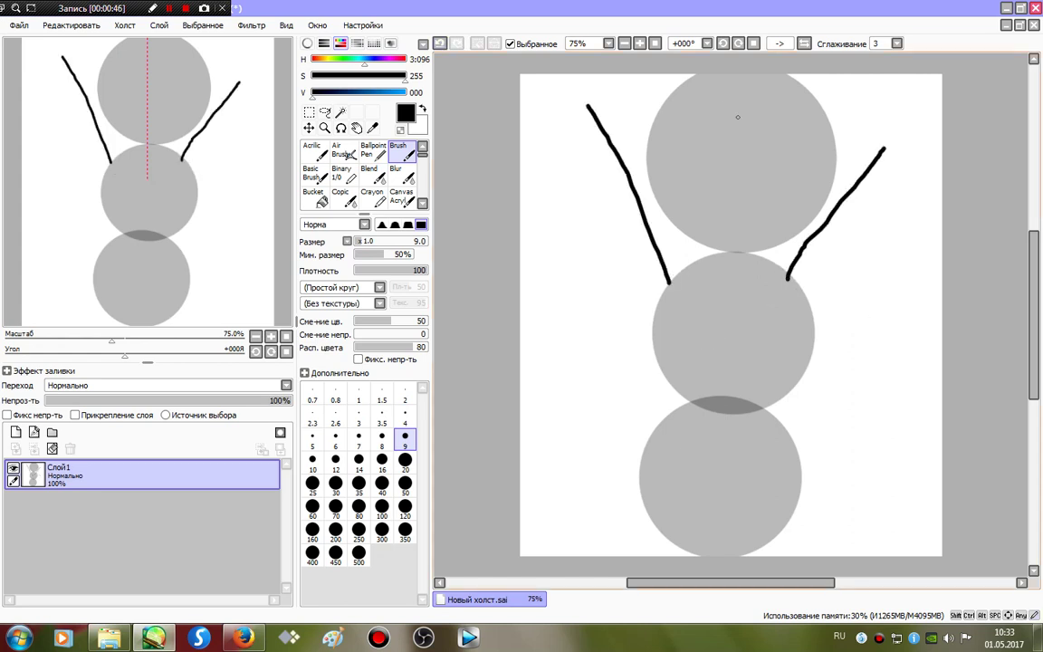
left_click_drag(722, 96, 743, 221)
left_click_drag(692, 169, 801, 143)
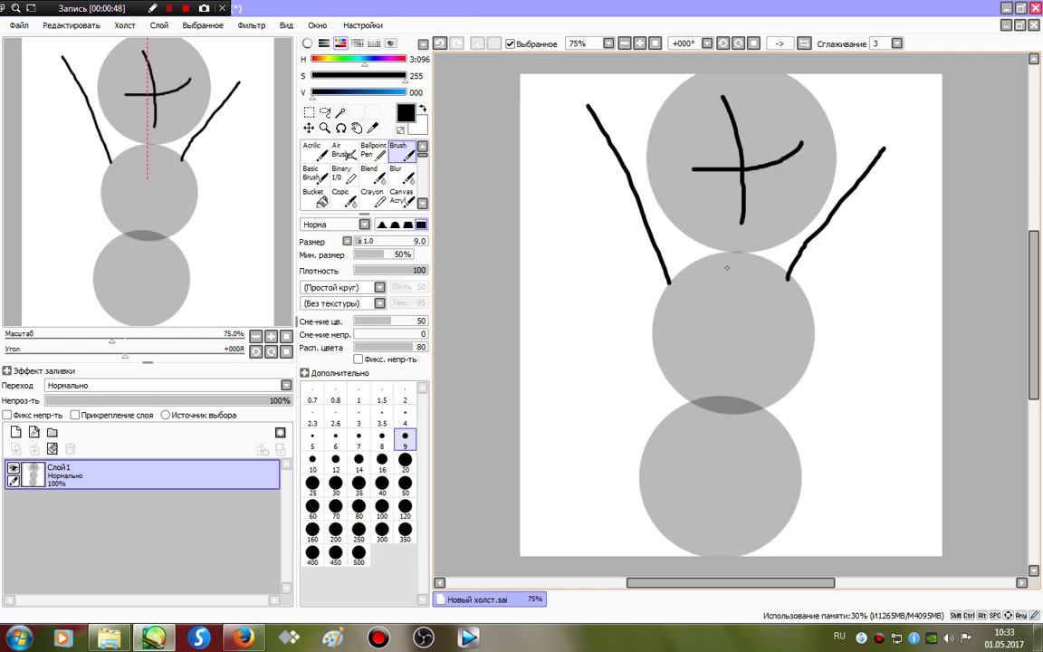
- Outline the head, neck, rounded torso and flared skirt over the circles, and draw two leg lines down to the canvas edge
mouse_move(695, 269)
left_mouse_down()
mouse_move(651, 345)
mouse_move(671, 385)
mouse_move(779, 387)
mouse_move(813, 338)
mouse_move(789, 277)
mouse_move(693, 270)
mouse_move(723, 252)
mouse_move(754, 273)
mouse_move(679, 227)
mouse_move(662, 138)
mouse_move(737, 92)
mouse_move(830, 134)
mouse_move(817, 216)
mouse_move(717, 227)
mouse_move(763, 226)
mouse_move(752, 268)
left_mouse_up()
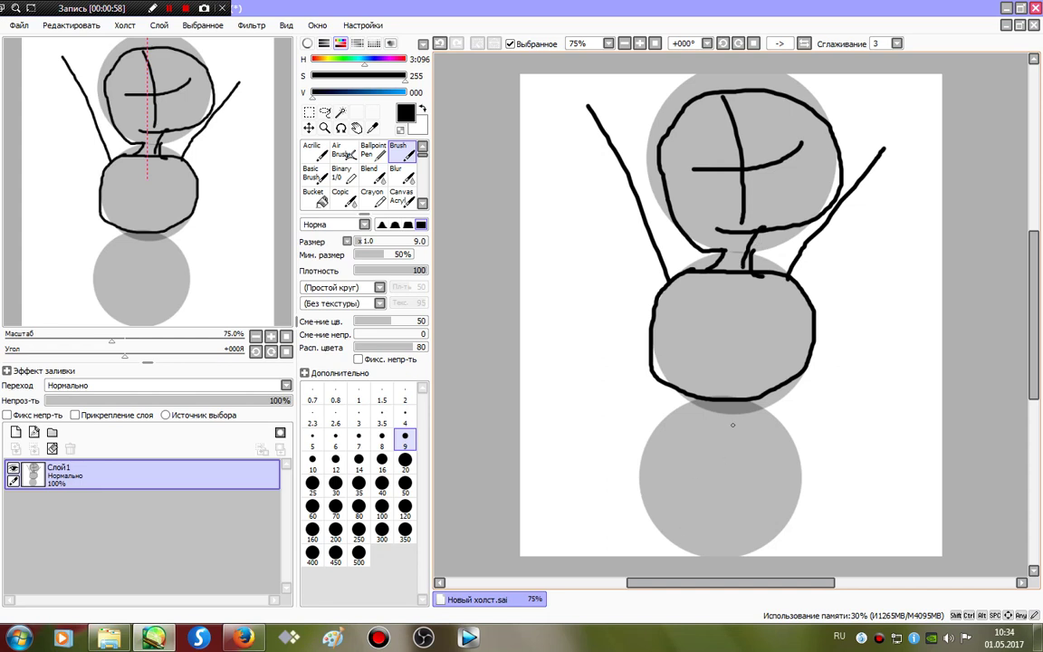
mouse_move(692, 394)
left_mouse_down()
mouse_move(676, 472)
mouse_move(757, 392)
left_mouse_up()
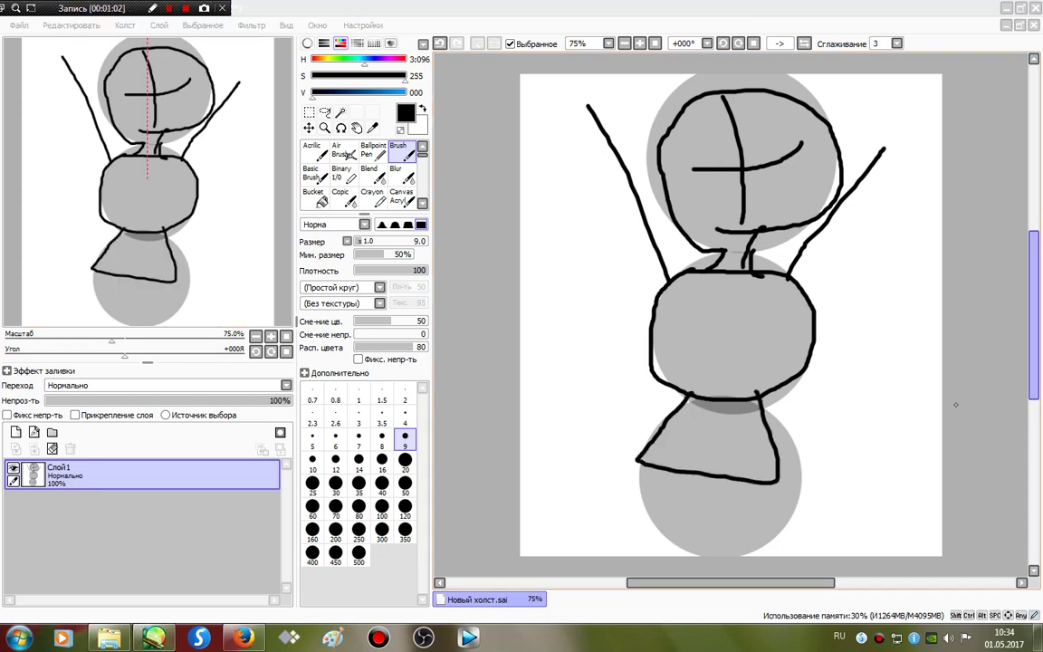
left_click(697, 547)
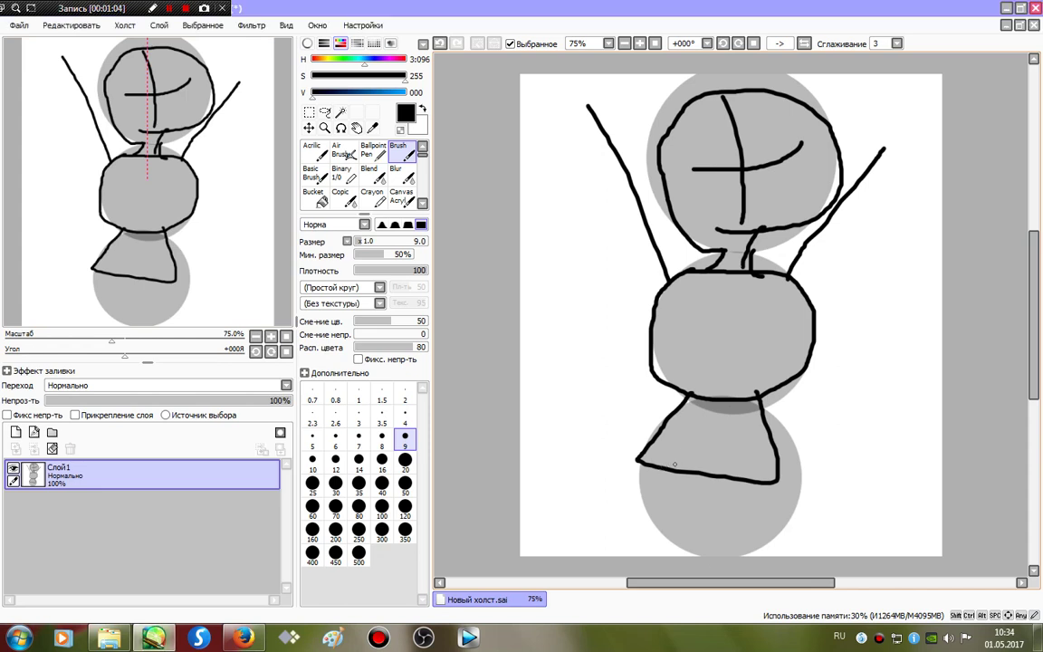
left_click_drag(674, 467, 684, 555)
left_click_drag(730, 469, 723, 554)
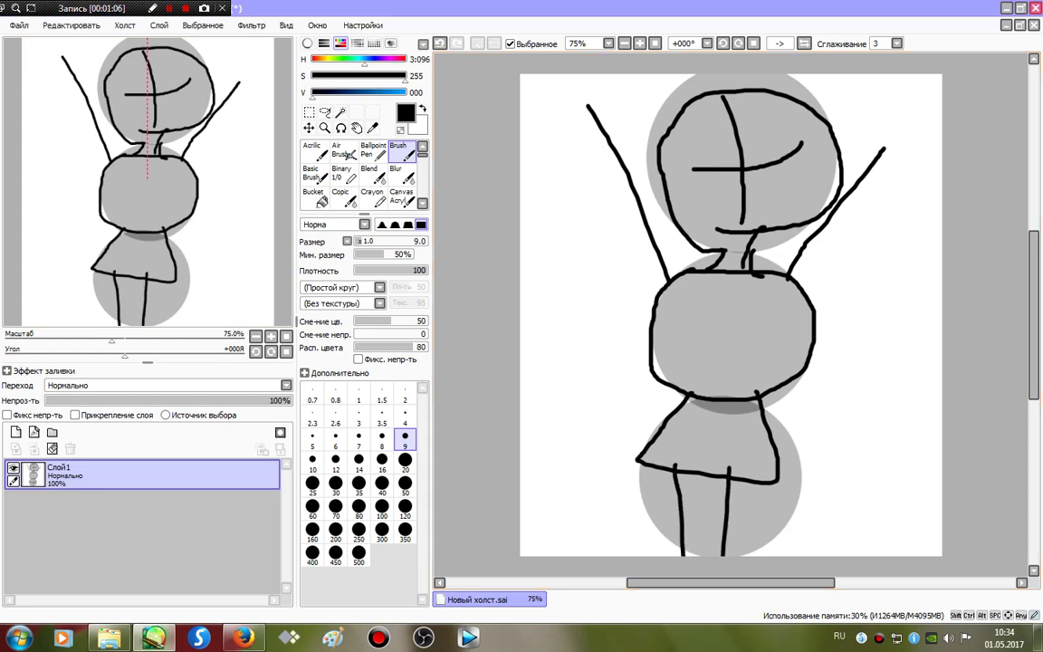
mouse_move(709, 199)
left_mouse_down()
mouse_move(782, 181)
mouse_move(767, 211)
mouse_move(737, 220)
mouse_move(710, 202)
left_mouse_up()
key("ctrl+z")
- Add a new layer above the sketch, lower the sketch layer Слой1 to 50% opacity, and make Слой2 active
left_click(15, 432)
left_click(136, 507)
left_click_drag(214, 400, 168, 401)
left_click(136, 474)
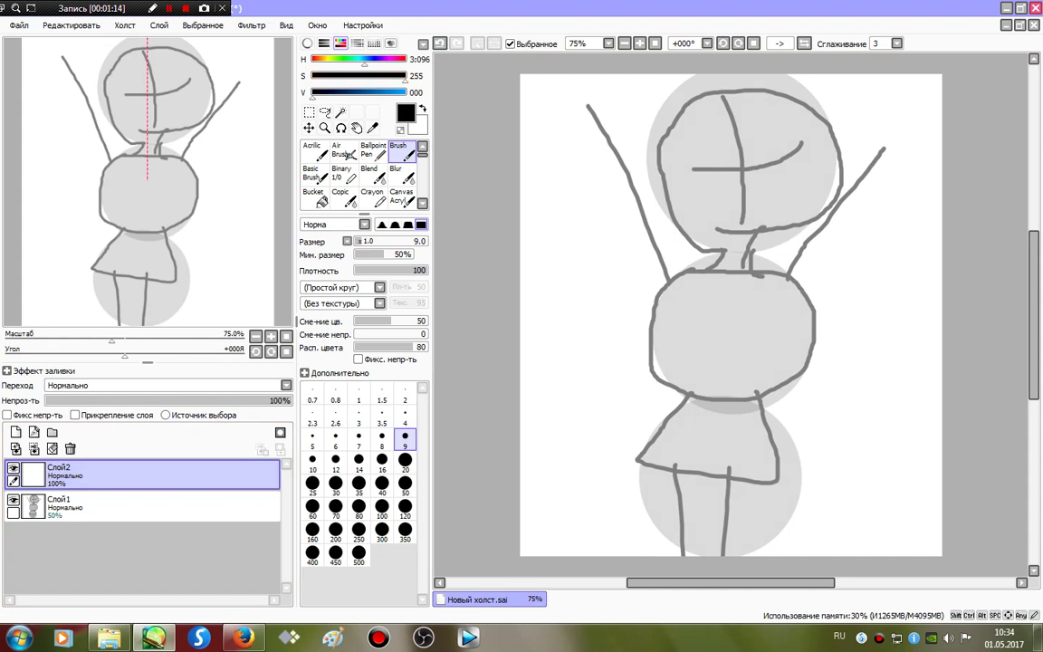
- With the Binary tool at size 10, draw the jawline and a centre-parted hair outline around the head
left_click(342, 173)
left_click(405, 365)
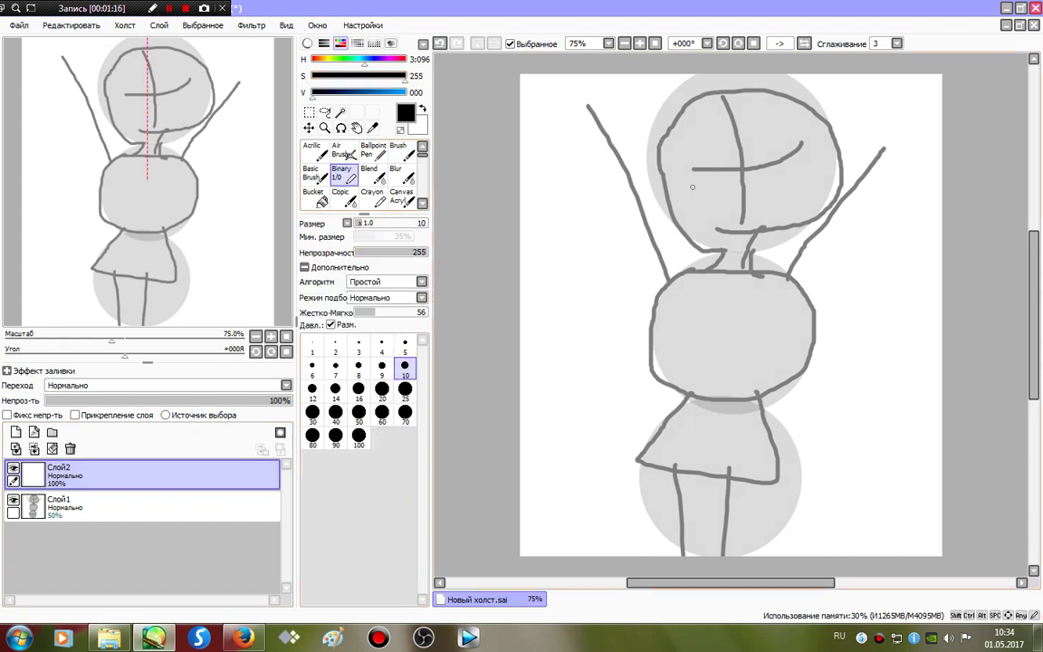
mouse_move(650, 120)
left_mouse_down()
mouse_move(647, 195)
mouse_move(682, 236)
mouse_move(803, 238)
mouse_move(831, 188)
mouse_move(824, 106)
left_mouse_up()
mouse_move(725, 111)
left_mouse_down()
mouse_move(778, 189)
mouse_move(838, 243)
mouse_move(837, 262)
mouse_move(856, 110)
mouse_move(824, 75)
left_mouse_up()
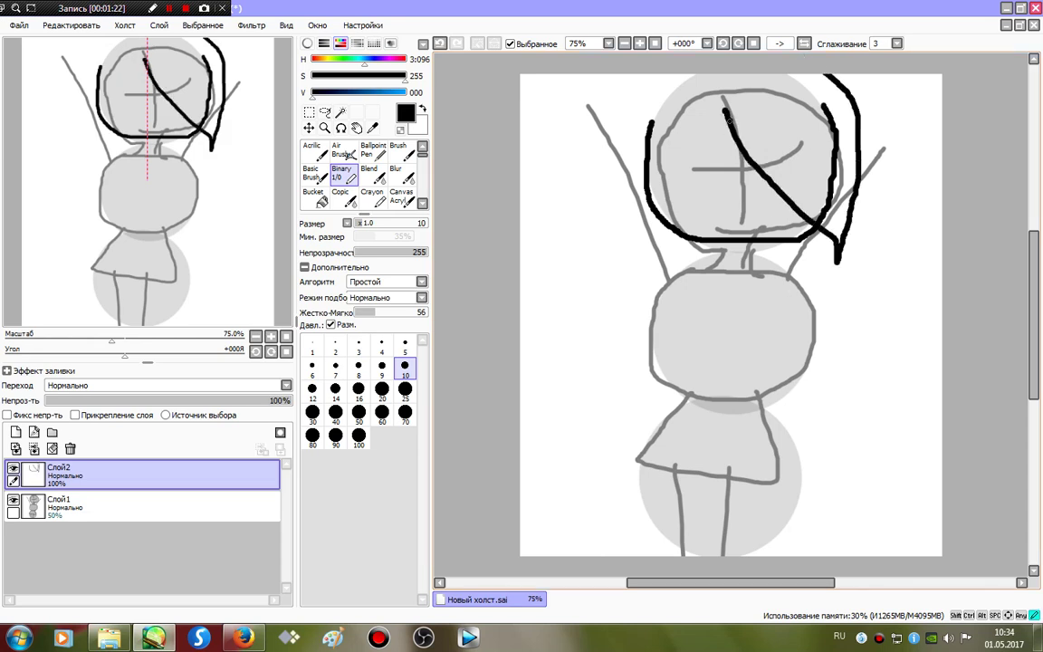
mouse_move(727, 111)
left_mouse_down()
mouse_move(625, 241)
mouse_move(639, 74)
left_mouse_up()
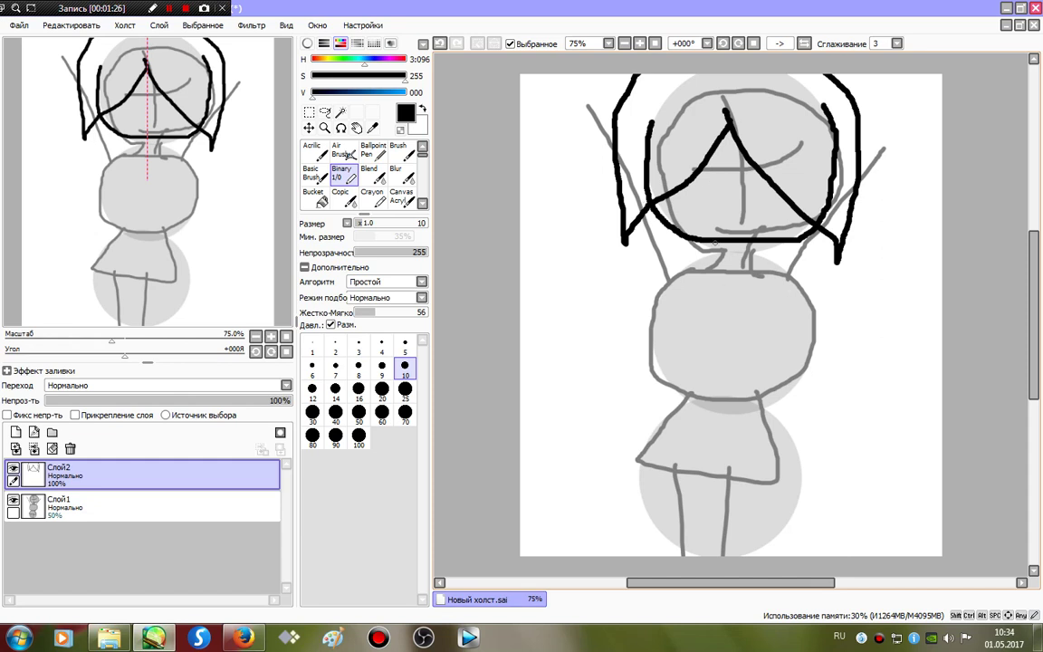
- Draw the neck, one lowered arm with a fingered hand, and the upper line of the opposite shoulder
left_click_drag(709, 240, 705, 279)
mouse_move(744, 234)
left_mouse_down()
mouse_move(749, 271)
mouse_move(708, 254)
mouse_move(678, 273)
mouse_move(622, 361)
left_mouse_up()
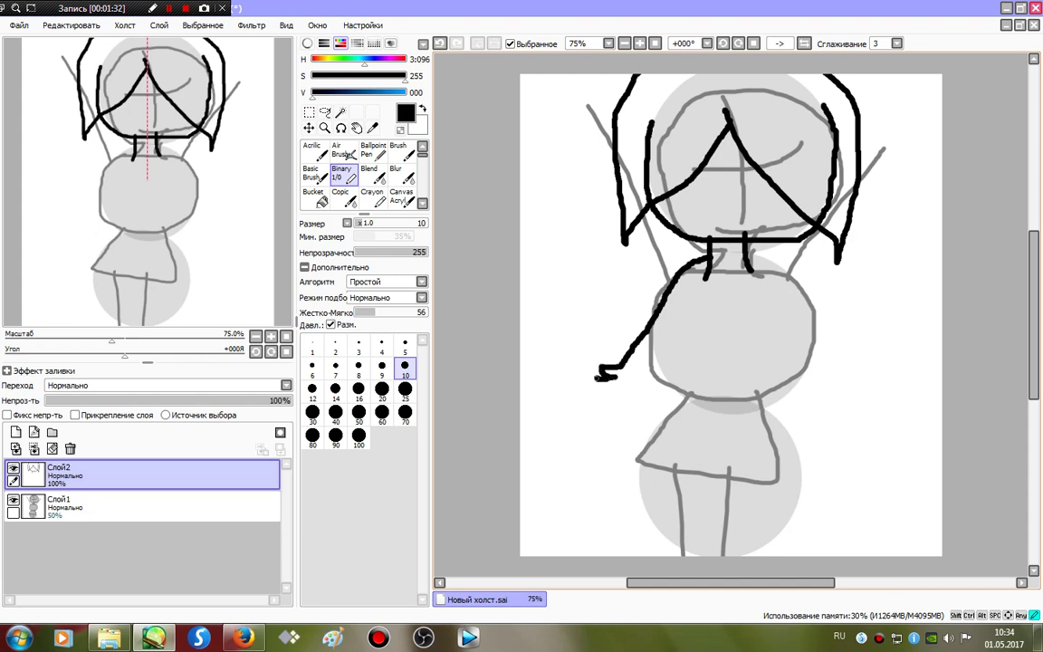
mouse_move(609, 374)
left_mouse_down()
mouse_move(596, 385)
mouse_move(604, 397)
mouse_move(619, 394)
mouse_move(612, 405)
mouse_move(709, 287)
left_mouse_up()
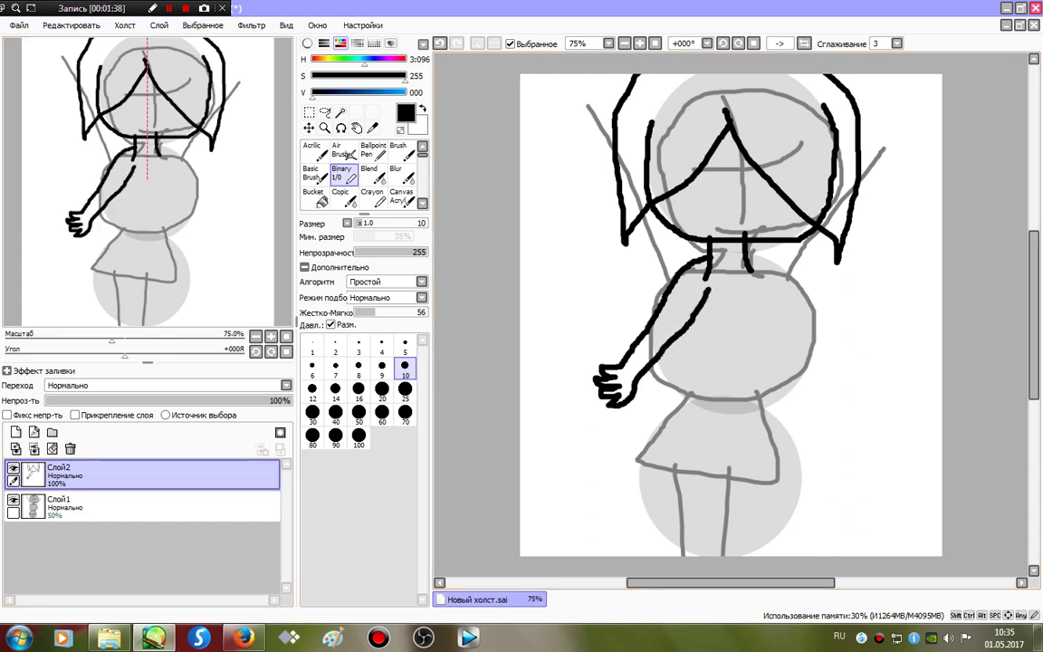
left_click_drag(748, 261, 783, 308)
- Open the image 13746796.png from the "С рисунками!!!" video subfolder, and return to the Новый холст.sai canvas
left_click(19, 25)
left_click(36, 56)
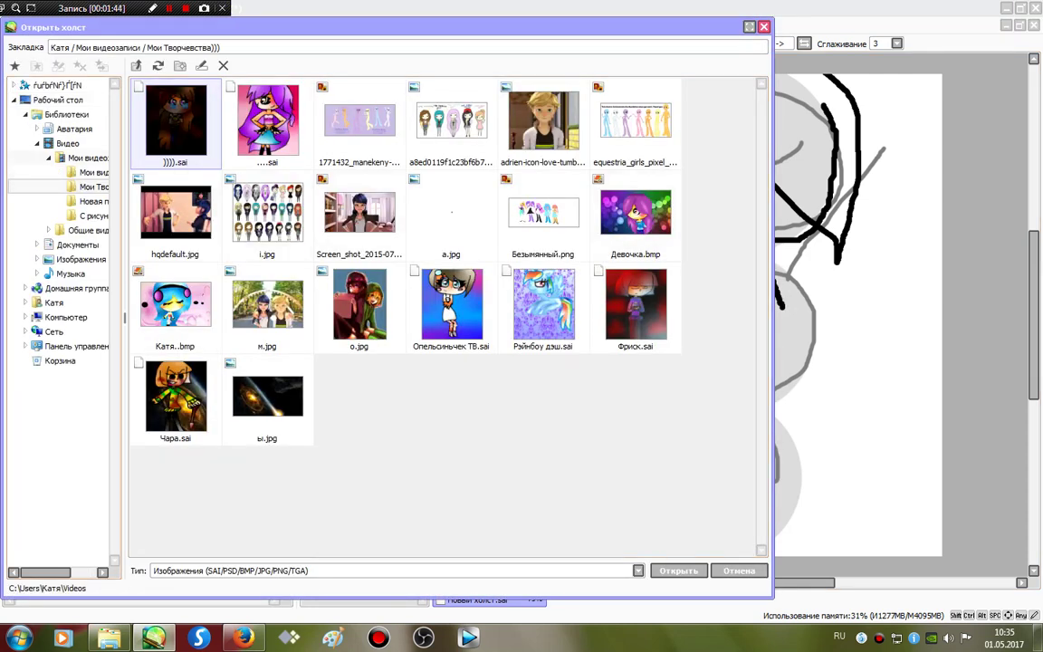
left_click(68, 143)
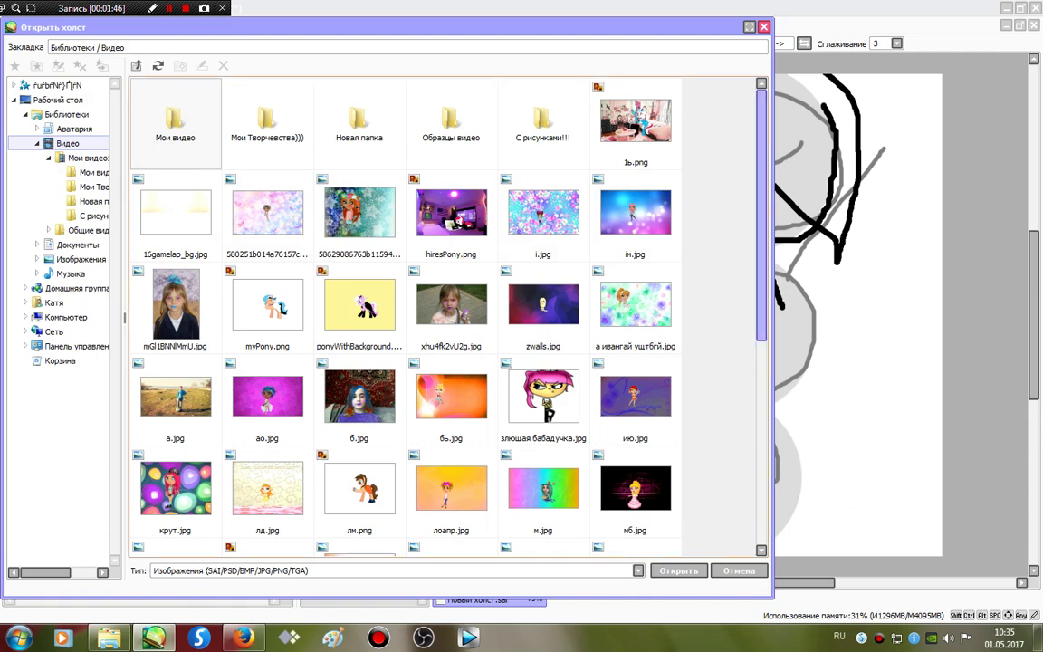
double_click(542, 124)
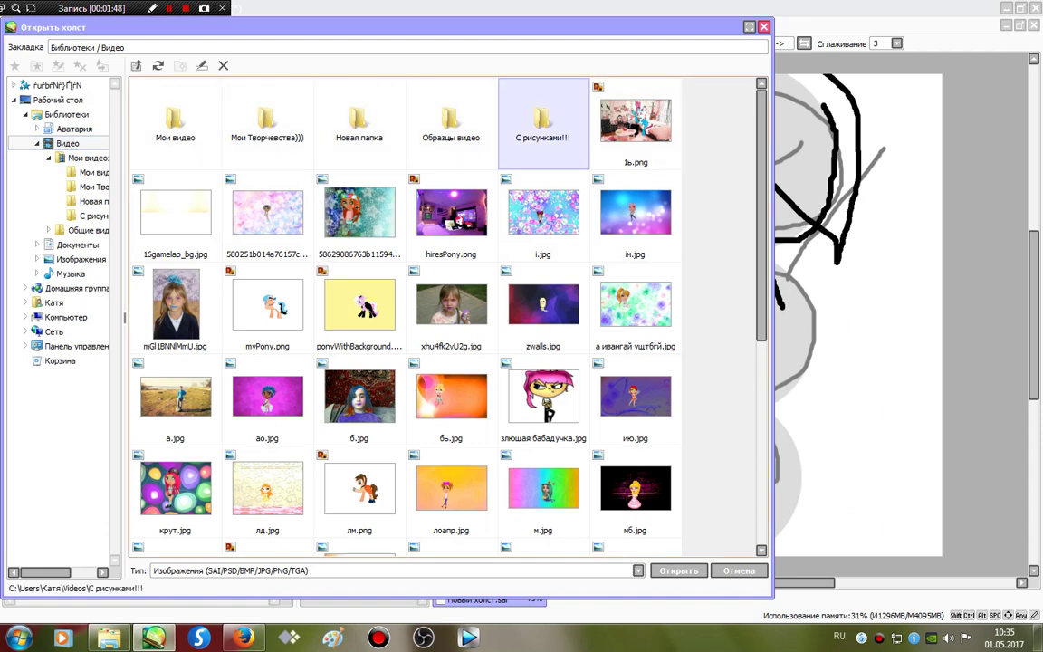
scroll(452, 136, "down", 3)
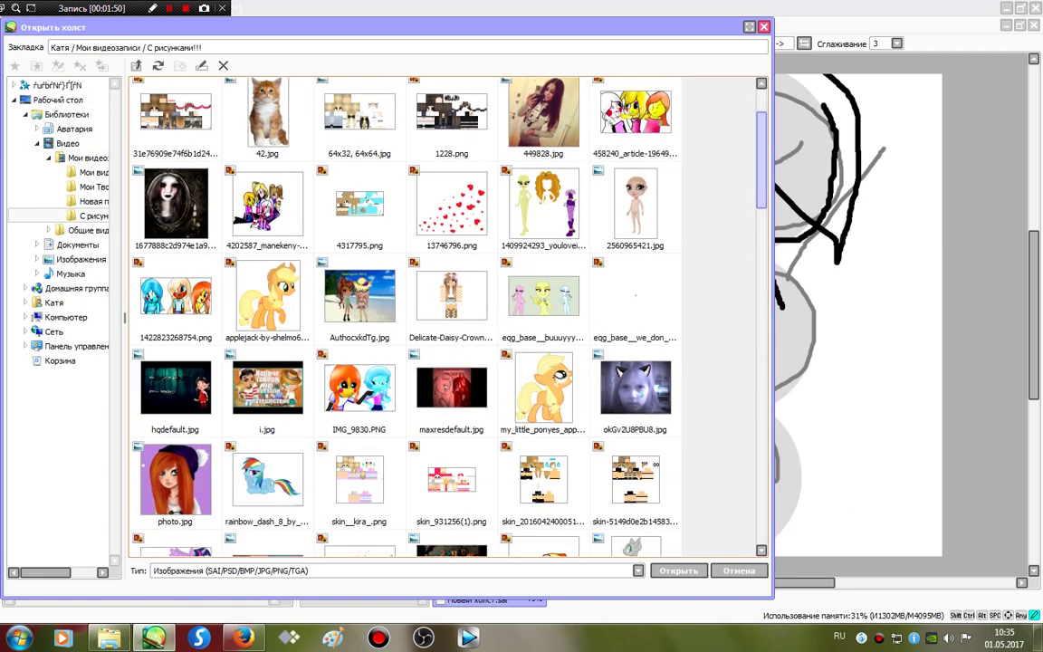
double_click(452, 127)
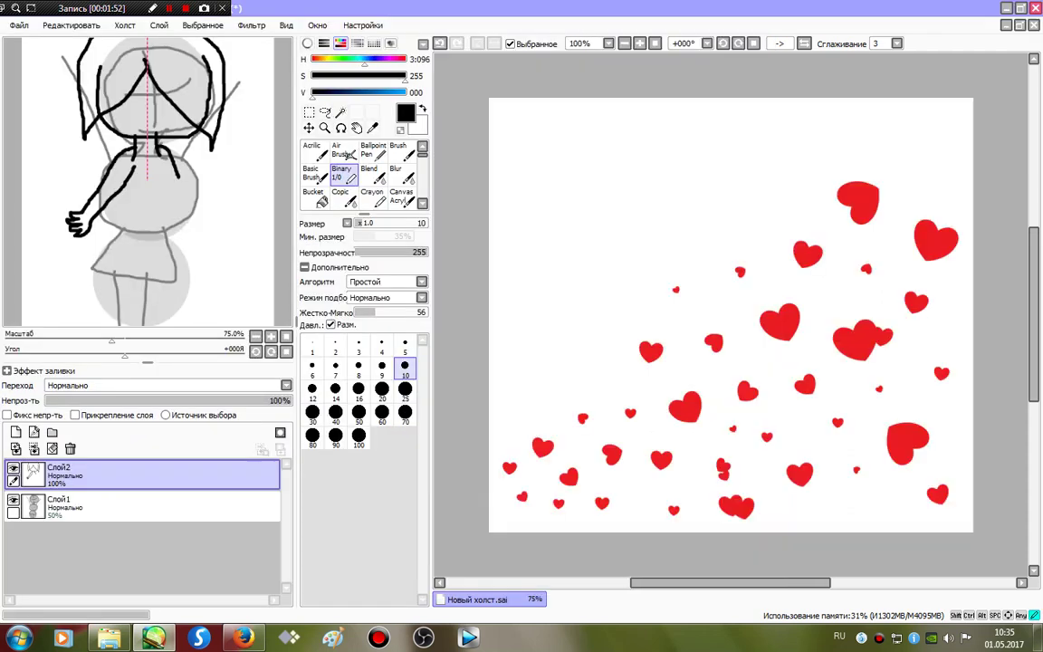
left_click(489, 600)
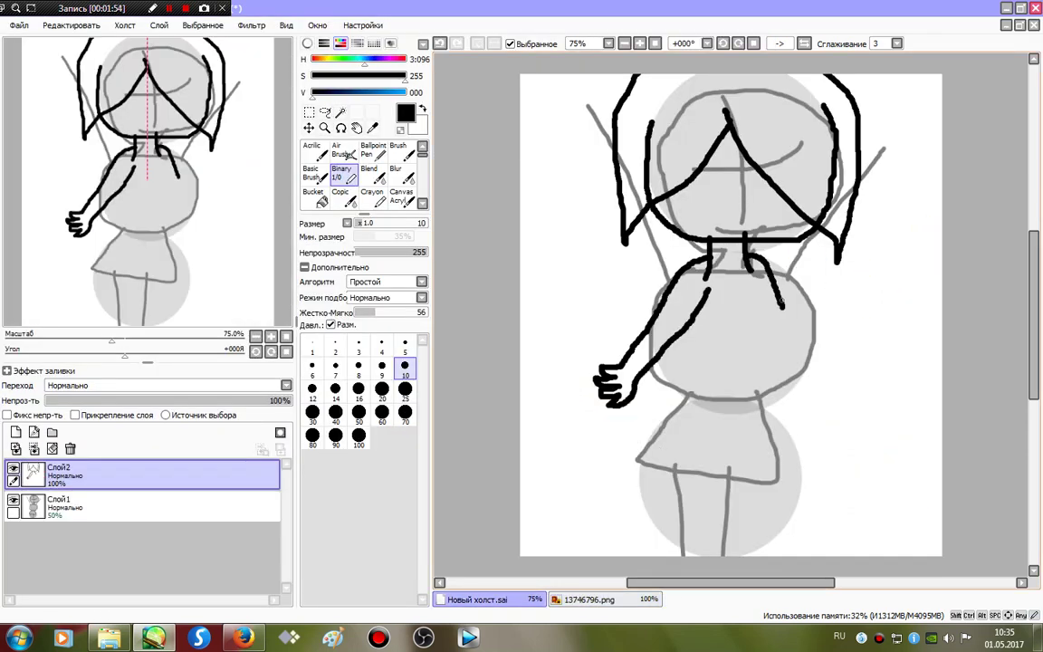
- Complete the bent arm with an outstretched hand, and outline the body and flared dress down to the hem
mouse_move(786, 306)
left_mouse_down()
mouse_move(859, 270)
mouse_move(891, 273)
mouse_move(853, 280)
mouse_move(877, 283)
mouse_move(772, 327)
left_mouse_up()
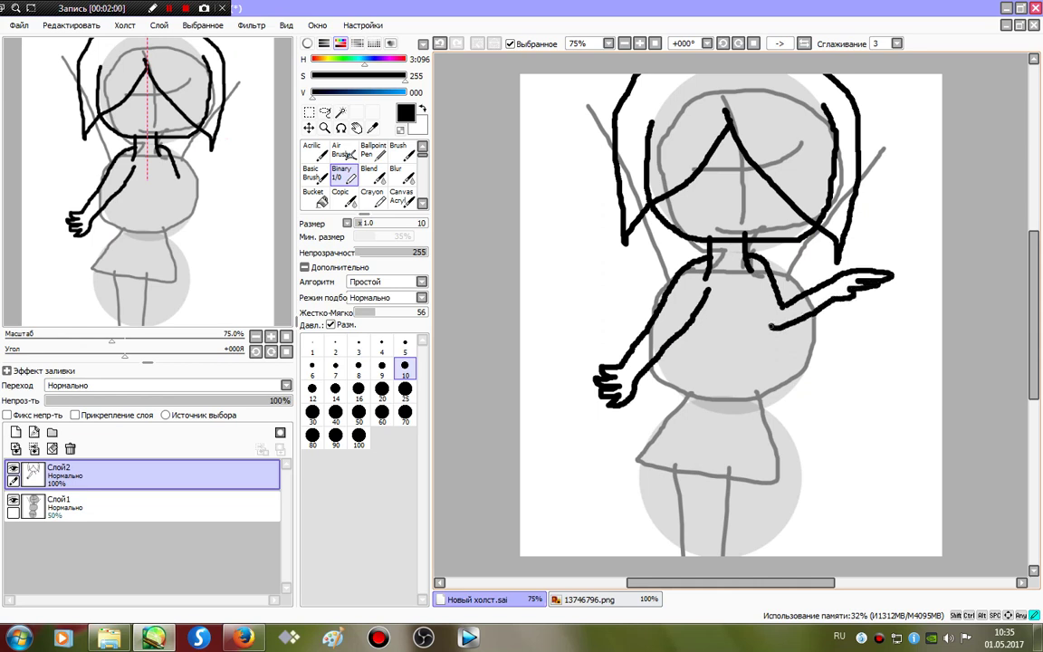
mouse_move(707, 287)
left_mouse_down()
mouse_move(690, 361)
mouse_move(639, 420)
mouse_move(662, 451)
mouse_move(743, 457)
mouse_move(741, 333)
left_mouse_up()
left_click_drag(750, 288, 748, 326)
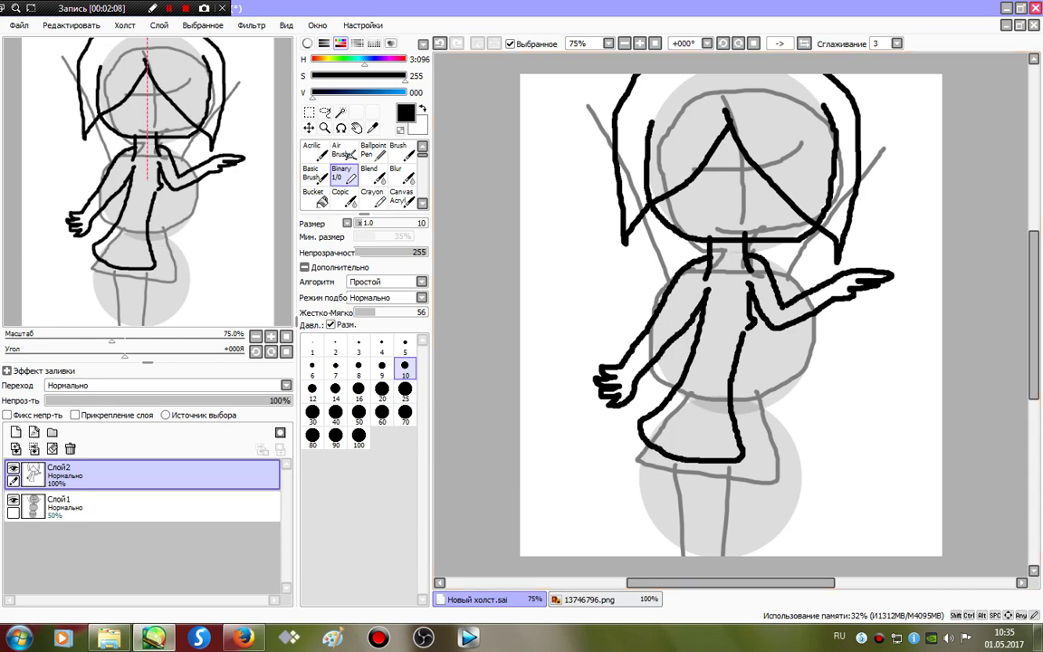
key("ctrl+z")
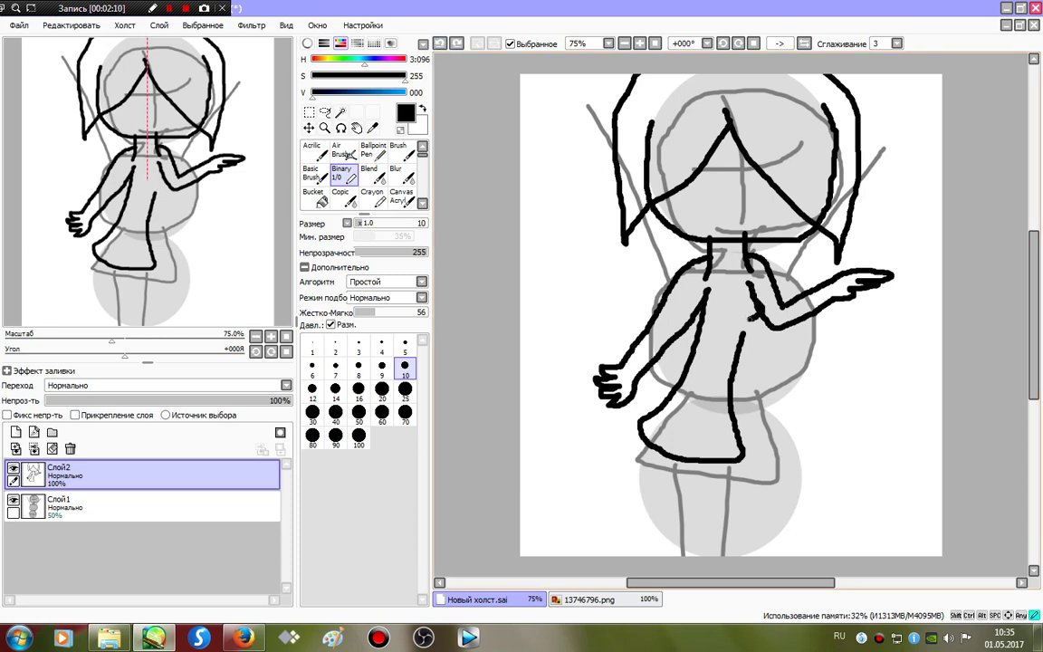
left_click_drag(724, 323, 712, 322)
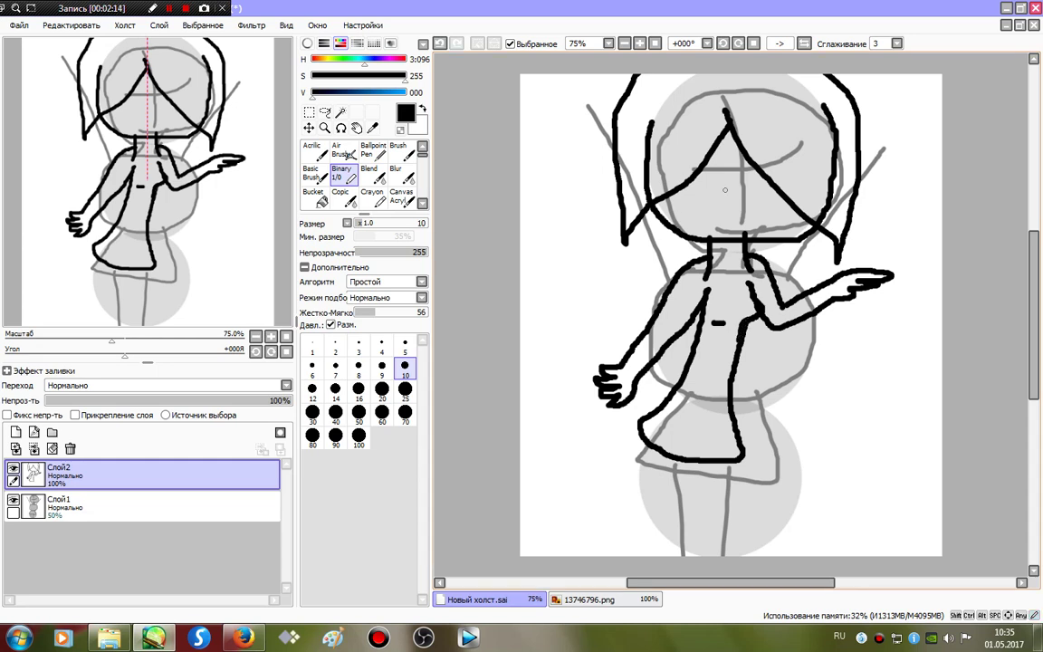
left_click(440, 43)
key("ctrl+z")
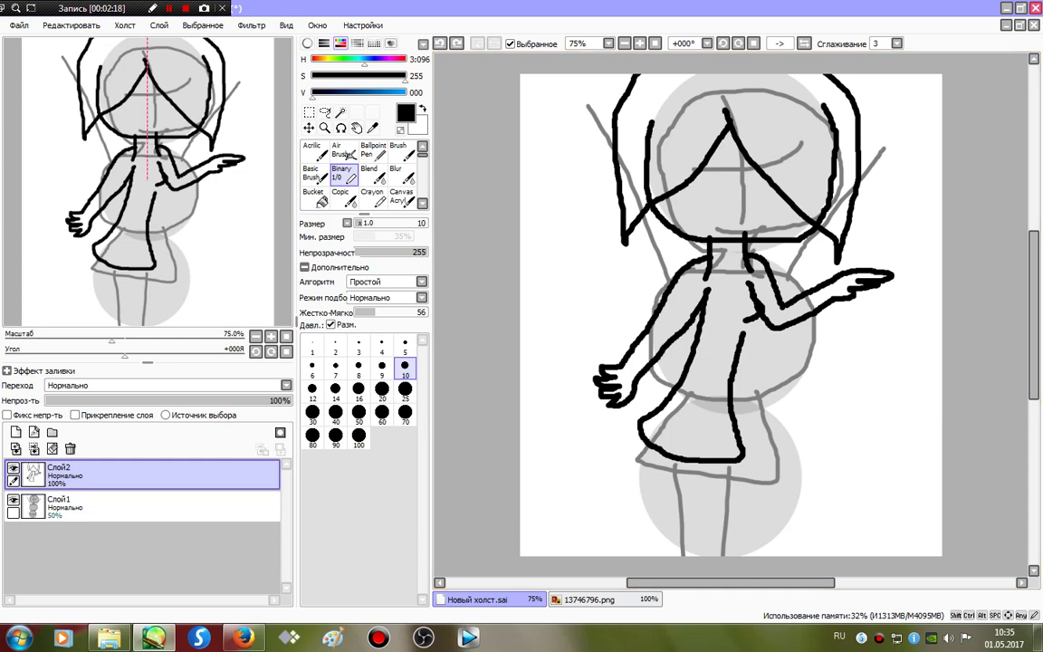
left_click_drag(743, 337, 741, 305)
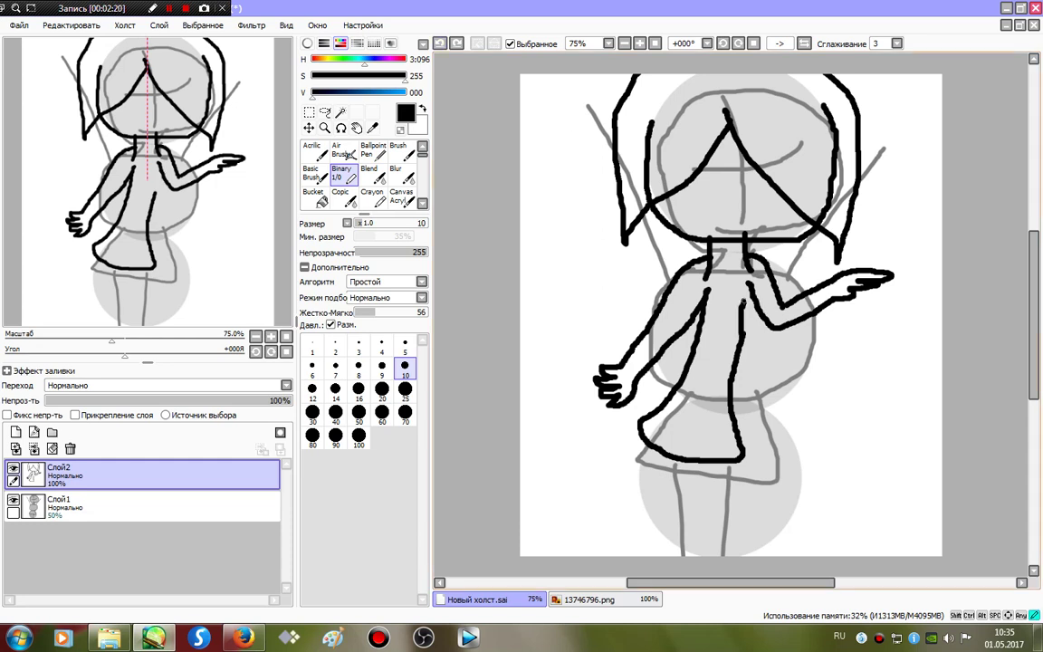
key("ctrl+z")
- Connect the body outline beneath the bent arm, and add short bust lines and a curved neckline with straps
mouse_move(759, 310)
left_mouse_down()
mouse_move(746, 347)
mouse_move(709, 319)
mouse_move(749, 326)
left_mouse_up()
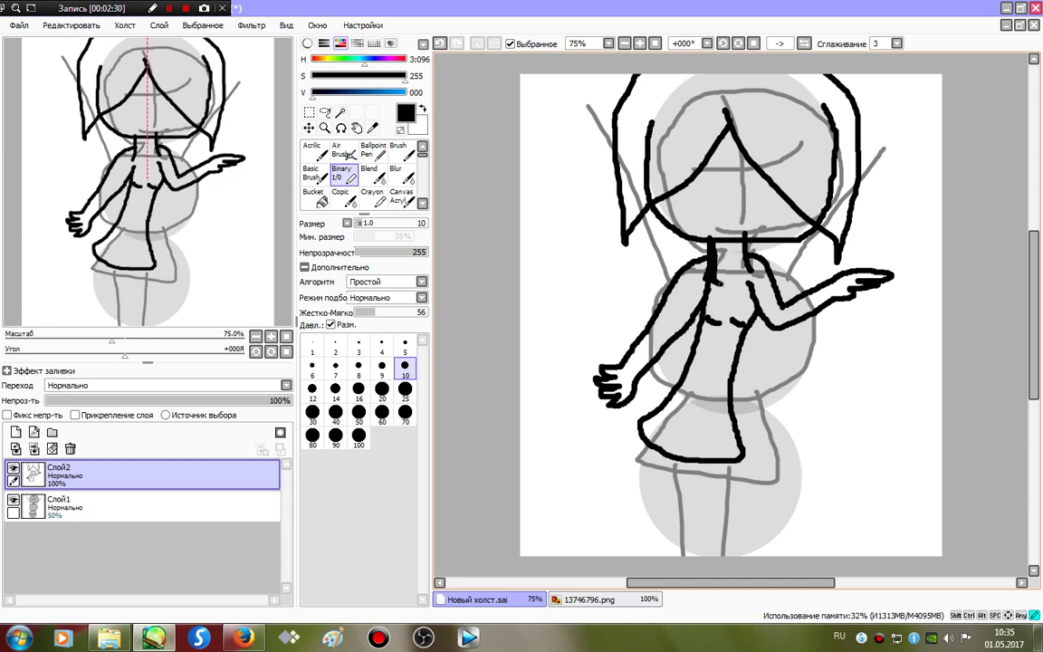
left_click_drag(720, 283, 741, 271)
- Draw a solid black bracelet around each wrist
mouse_move(631, 352)
left_mouse_down()
mouse_move(619, 353)
mouse_move(663, 380)
mouse_move(659, 358)
left_mouse_up()
key("ctrl+z")
left_click_drag(627, 345, 651, 366)
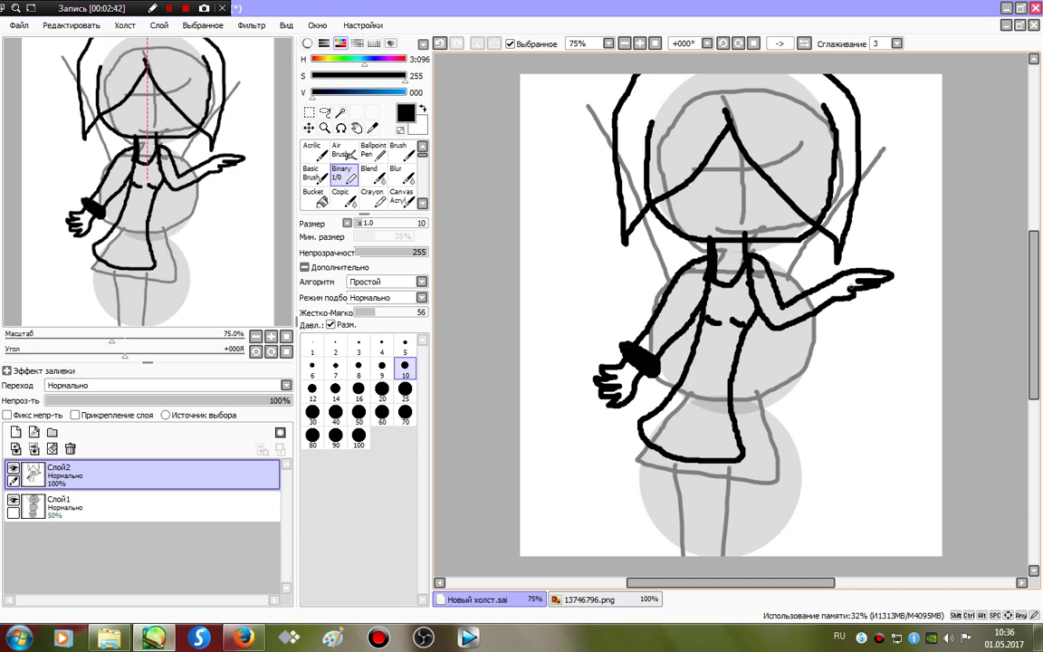
left_click_drag(822, 283, 833, 306)
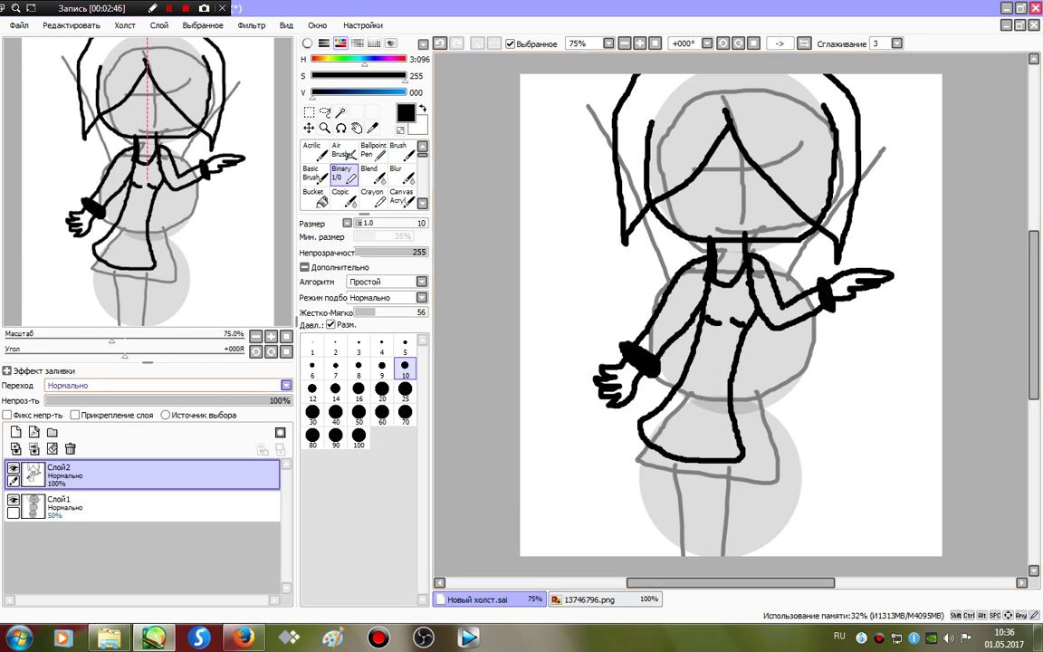
- Draw two legs running from the dress hem to the canvas edge, and add stocking-top lines across the thighs
scroll(459, 366, "down", 2)
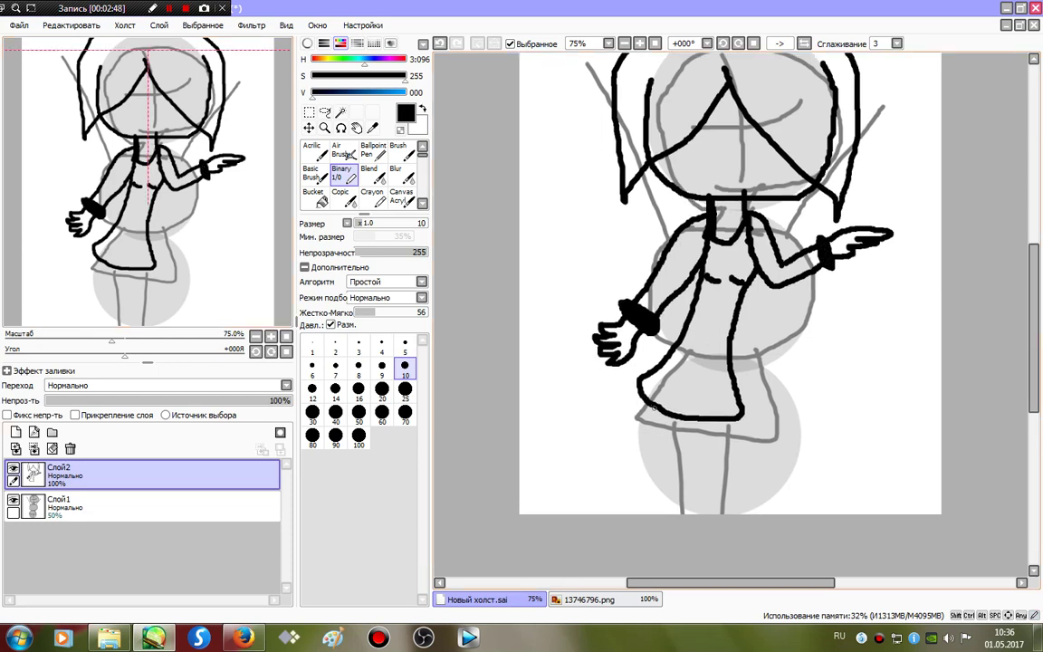
left_click_drag(654, 407, 572, 524)
left_click_drag(676, 418, 625, 514)
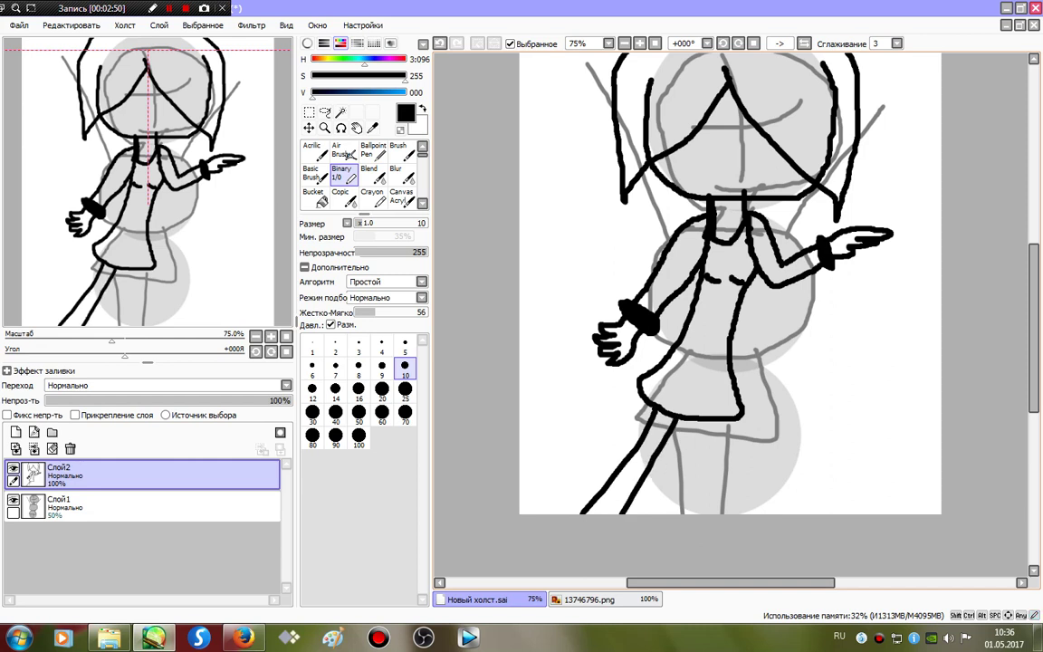
left_click_drag(700, 419, 707, 512)
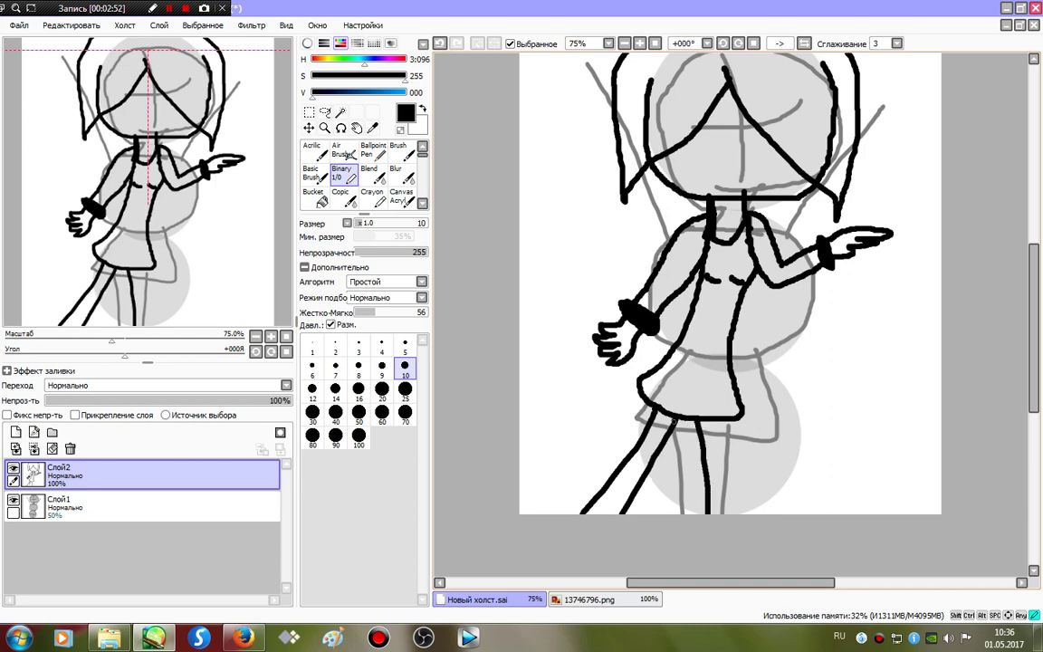
left_click_drag(671, 419, 671, 513)
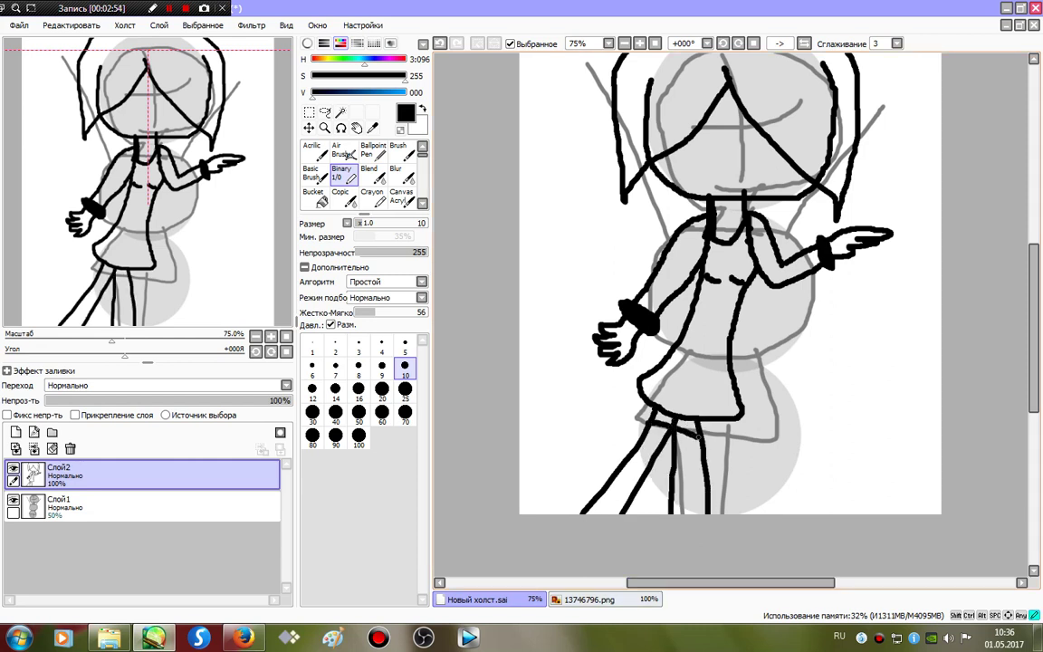
left_click_drag(676, 425, 701, 439)
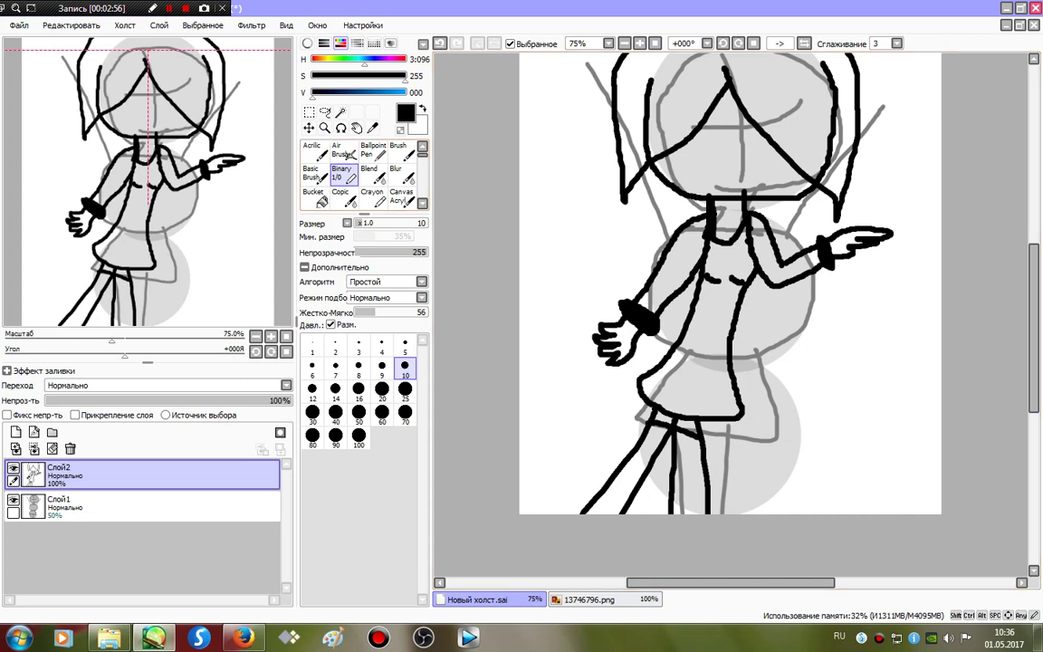
- Fill both stockings with solid black using the Bucket, hiding the sketch layer Слой1 only while filling
key("ctrl")
left_click(315, 198)
left_click(13, 499)
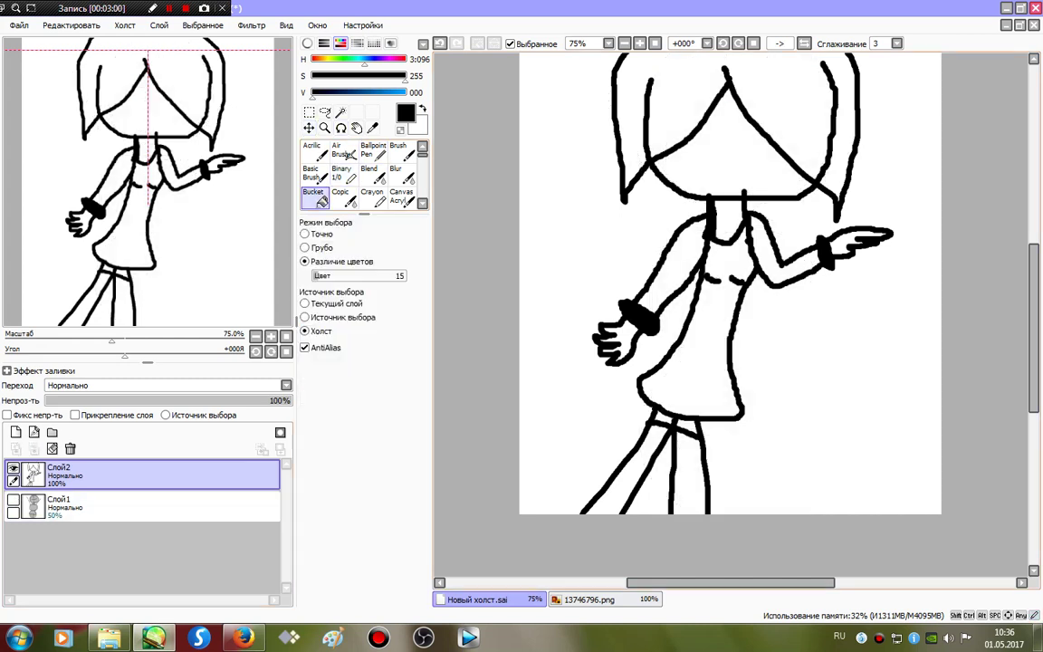
left_click(638, 471)
left_click(690, 471)
left_click(13, 499)
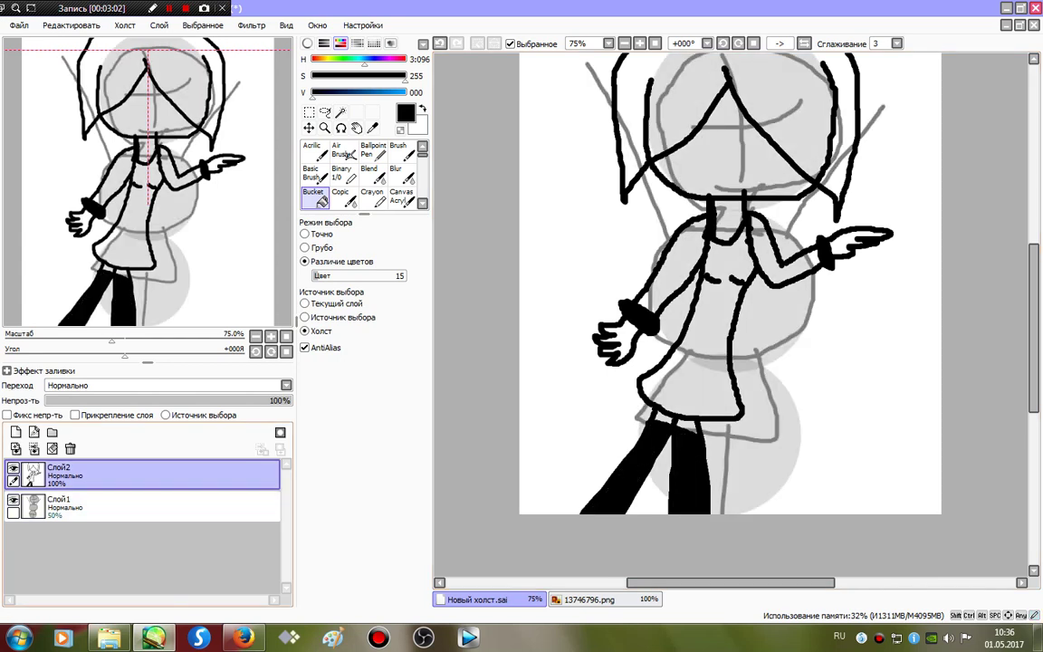
- With the Binary pen, draw a curved smile and long hair flowing outward behind the arms and dress
left_click_drag(148, 206, 169, 170)
left_click(344, 174)
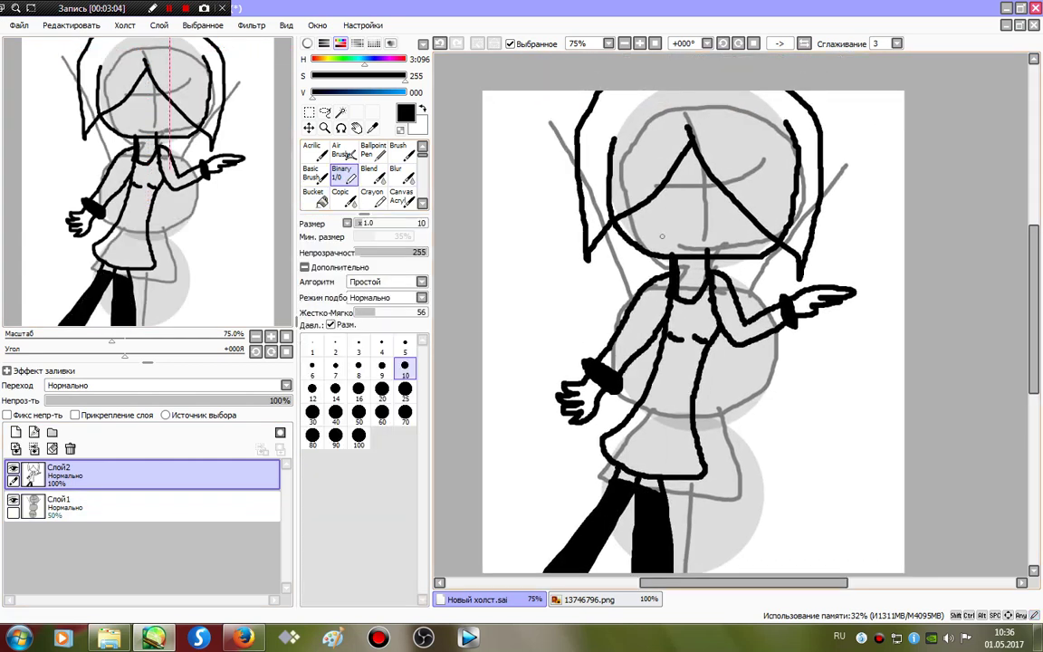
left_click_drag(704, 233, 648, 220)
mouse_move(591, 242)
left_mouse_down()
mouse_move(597, 255)
mouse_move(465, 394)
mouse_move(533, 493)
mouse_move(803, 537)
mouse_move(797, 433)
mouse_move(765, 351)
mouse_move(768, 271)
mouse_move(785, 247)
left_mouse_up()
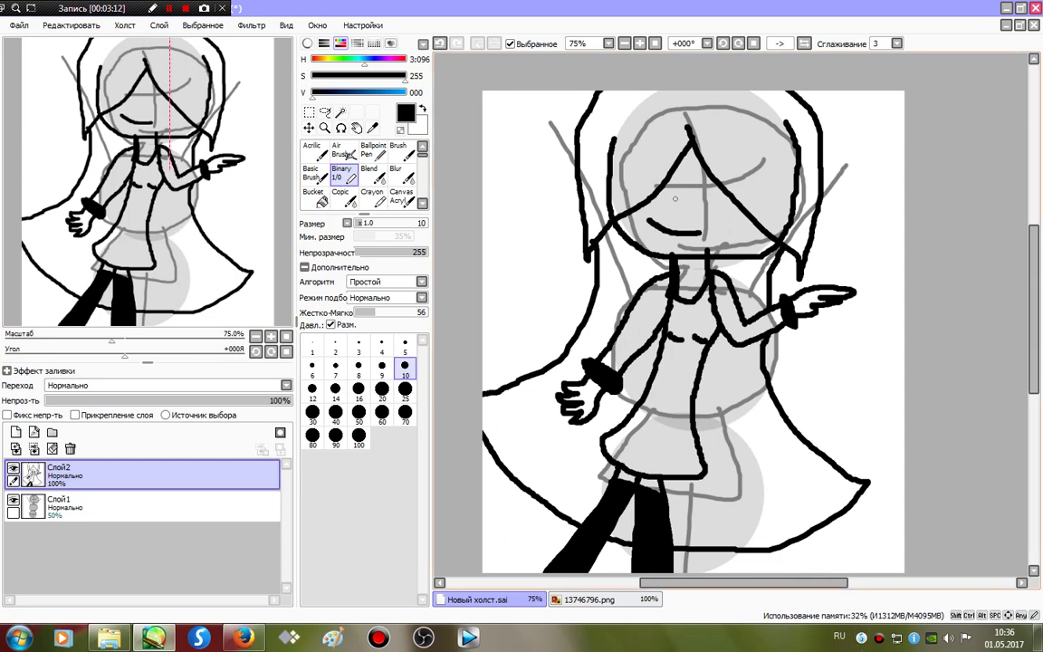
- Draw two oval eyes with thick black lashes on their outer sides, and add a curved eyebrow above each
mouse_move(691, 168)
left_mouse_down()
mouse_move(670, 175)
mouse_move(658, 200)
mouse_move(691, 182)
mouse_move(642, 185)
mouse_move(652, 189)
left_mouse_up()
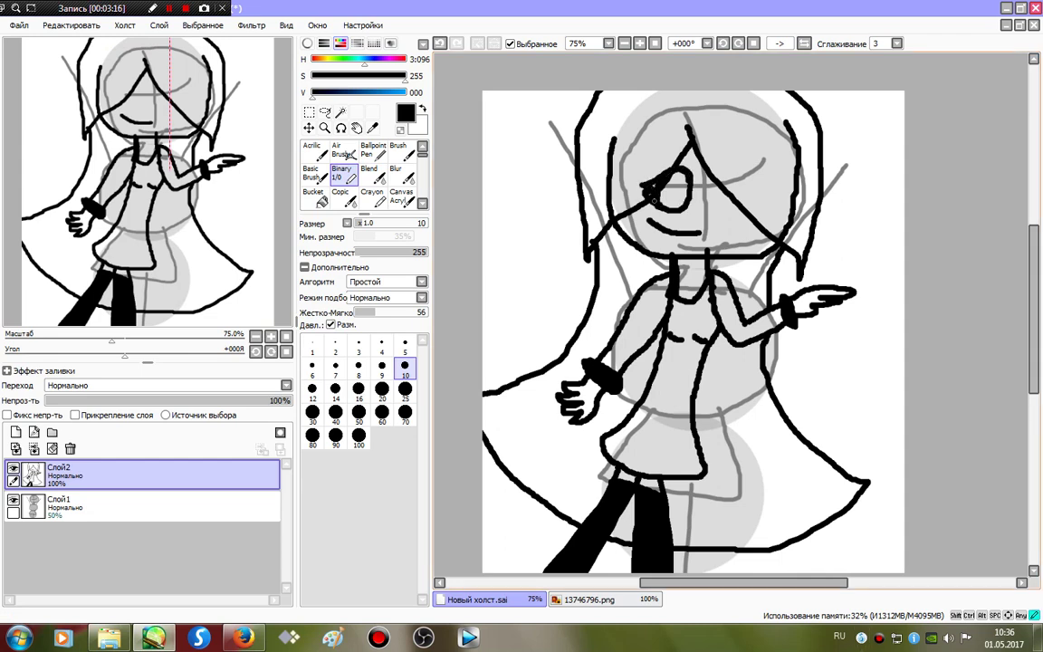
mouse_move(740, 164)
left_mouse_down()
mouse_move(706, 196)
mouse_move(768, 176)
mouse_move(722, 210)
left_mouse_up()
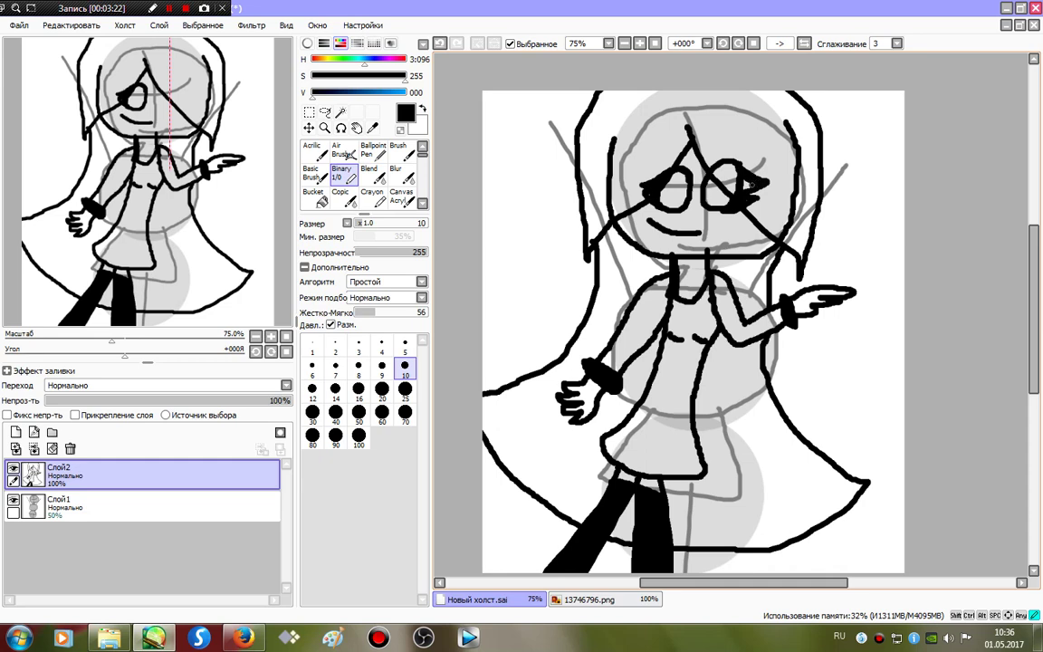
mouse_move(644, 157)
left_mouse_down()
mouse_move(728, 143)
mouse_move(764, 152)
left_mouse_up()
mouse_move(652, 194)
left_mouse_down()
mouse_move(638, 192)
mouse_move(653, 199)
mouse_move(663, 166)
left_mouse_up()
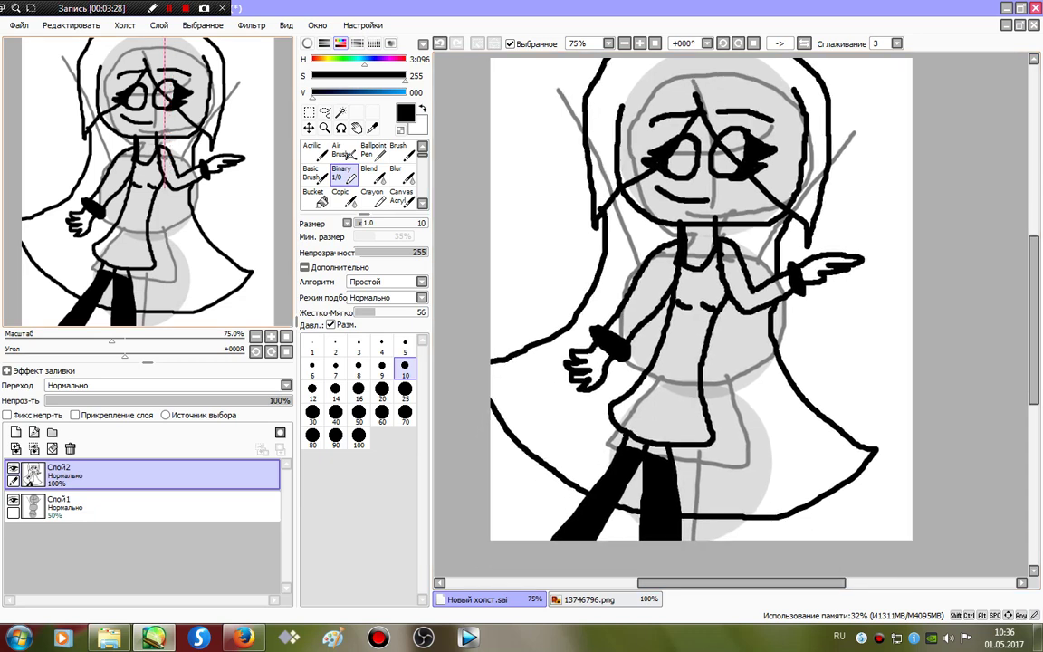
- Draw a small nose between the eyes and mouth with the Binary pen at size 5
left_click(702, 171)
key("ctrl+z")
left_click(639, 44)
left_click(639, 43)
left_click(639, 43)
left_click_drag(634, 141, 581, 392)
left_click(405, 348)
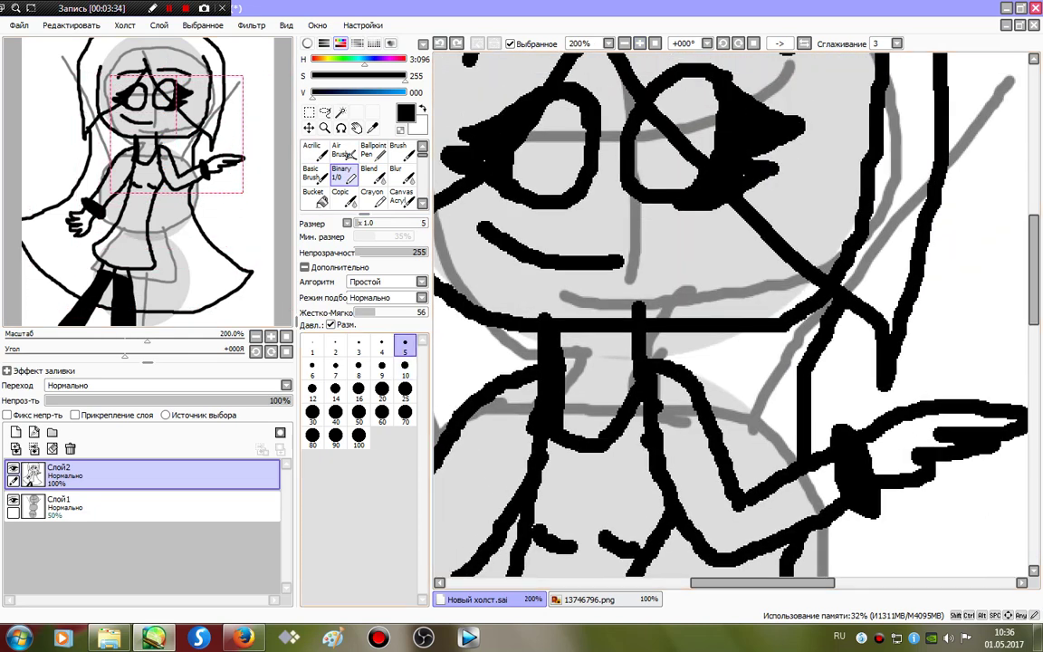
left_click_drag(609, 189, 606, 223)
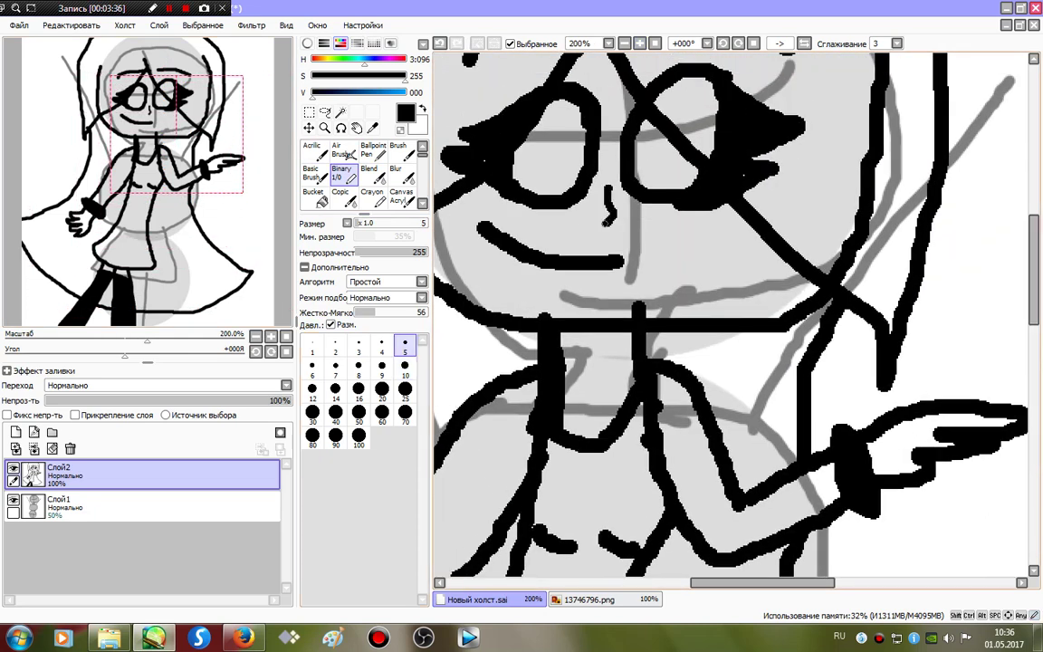
- Paint most of both eyes' interiors black at brush size 25, leaving a narrow highlight area in each
left_click(405, 392)
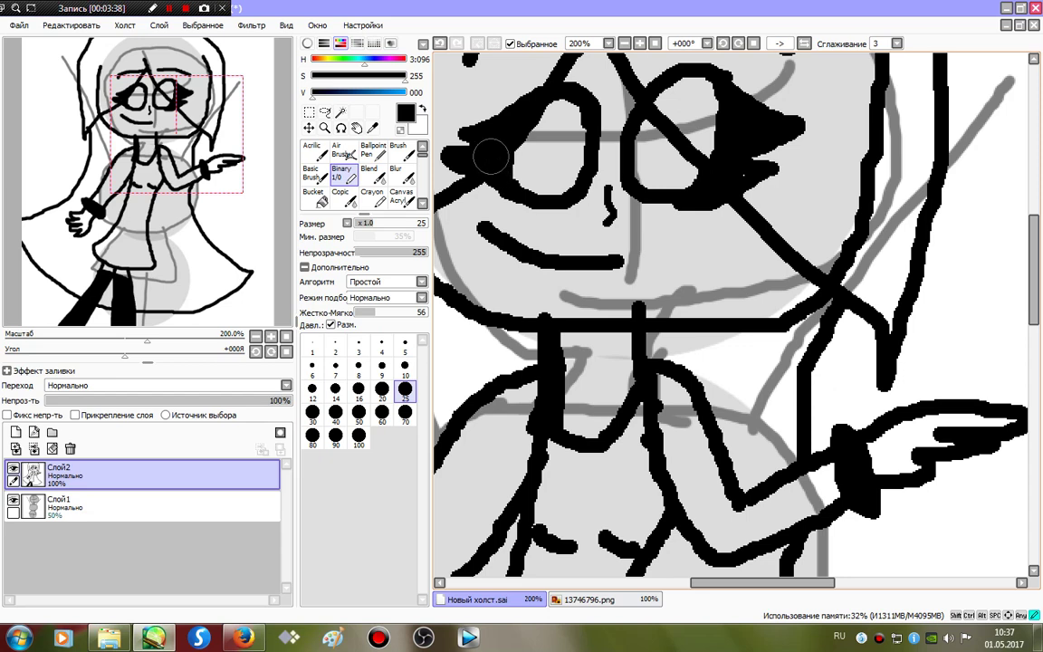
mouse_move(671, 100)
left_mouse_down()
mouse_move(655, 132)
mouse_move(652, 168)
left_mouse_up()
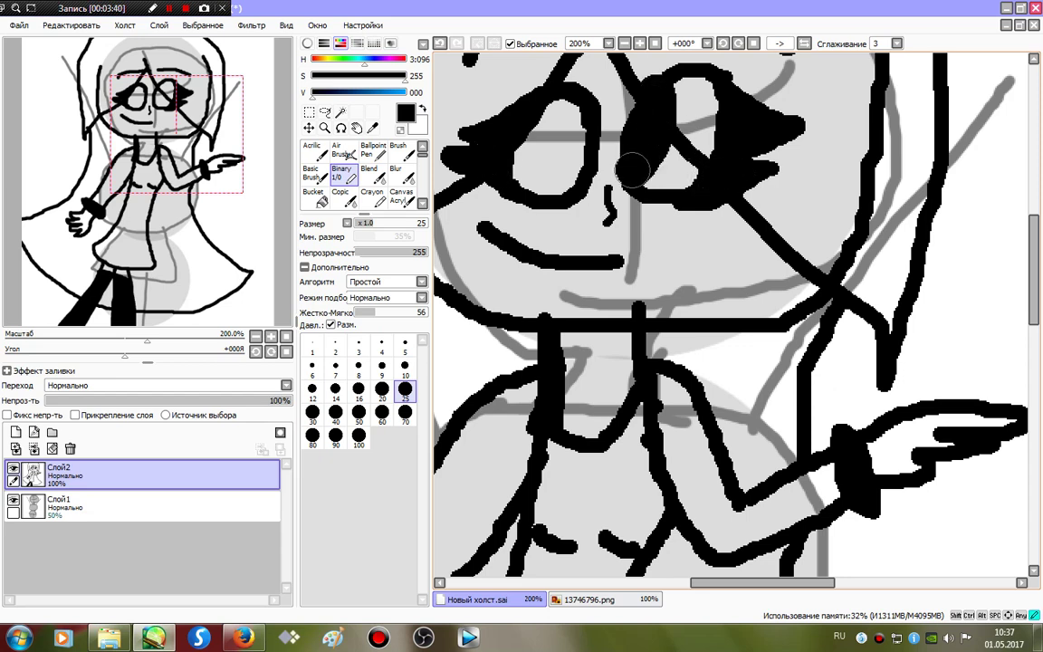
mouse_move(475, 120)
left_mouse_down()
mouse_move(448, 110)
mouse_move(493, 106)
left_mouse_up()
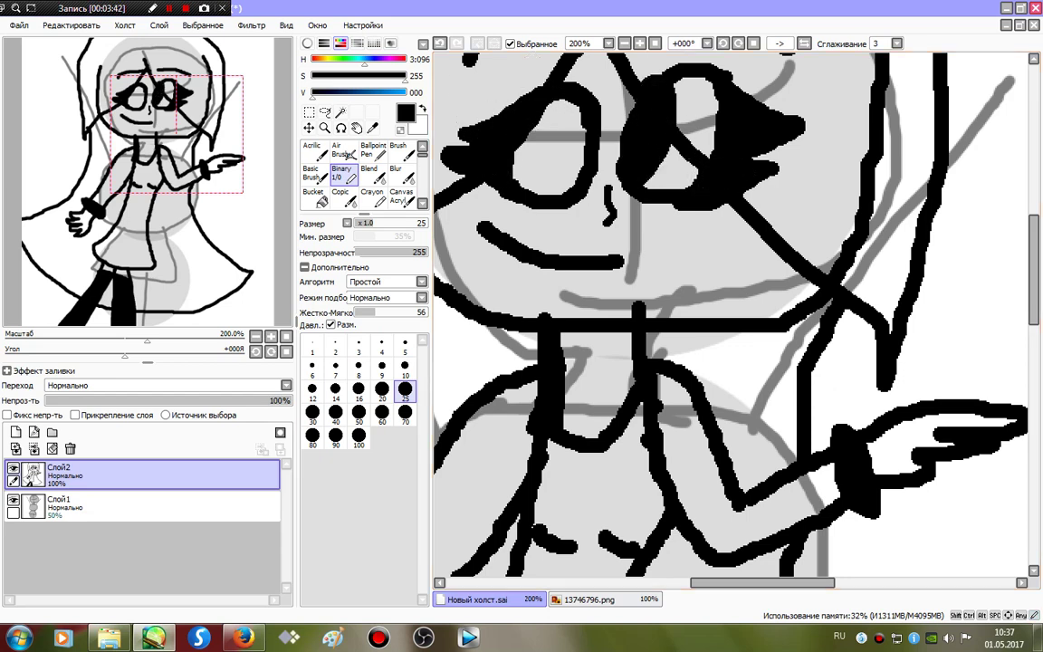
mouse_move(670, 122)
left_mouse_down()
mouse_move(640, 175)
mouse_move(489, 113)
mouse_move(517, 167)
mouse_move(435, 107)
left_mouse_up()
- Add thin diagonal black lines inside both eye highlights at brush size 5
left_click(404, 346)
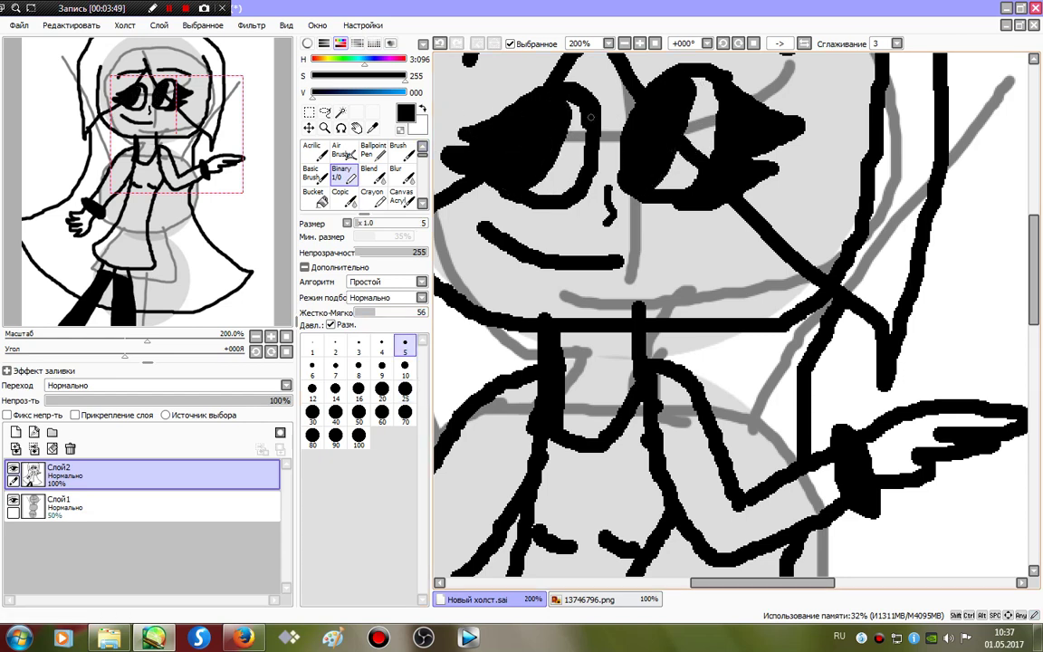
left_click_drag(582, 135, 537, 200)
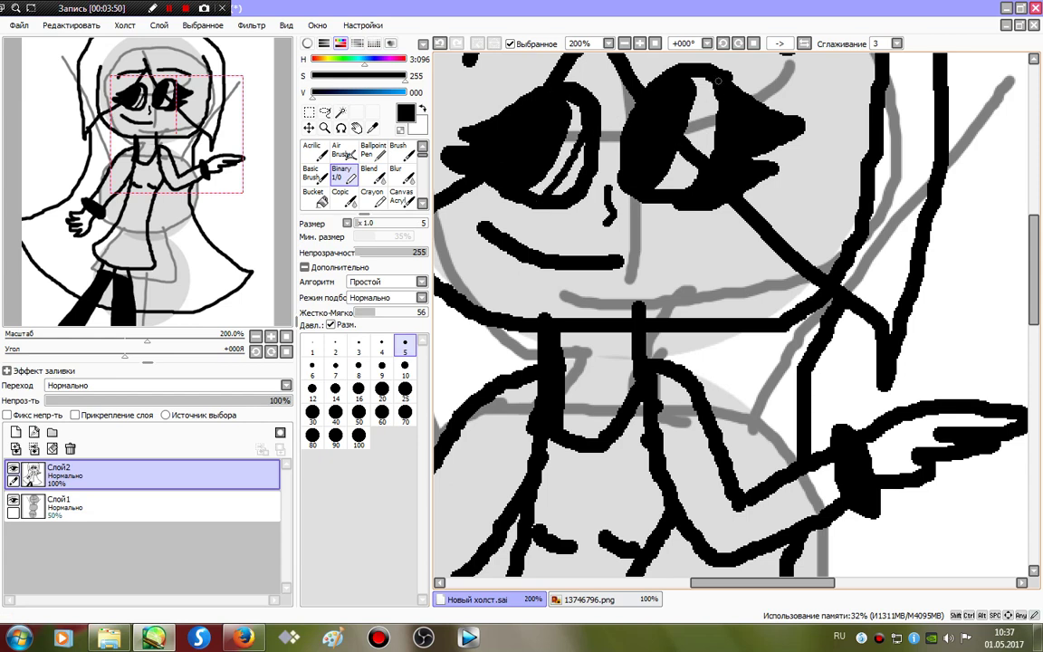
left_click_drag(718, 80, 660, 186)
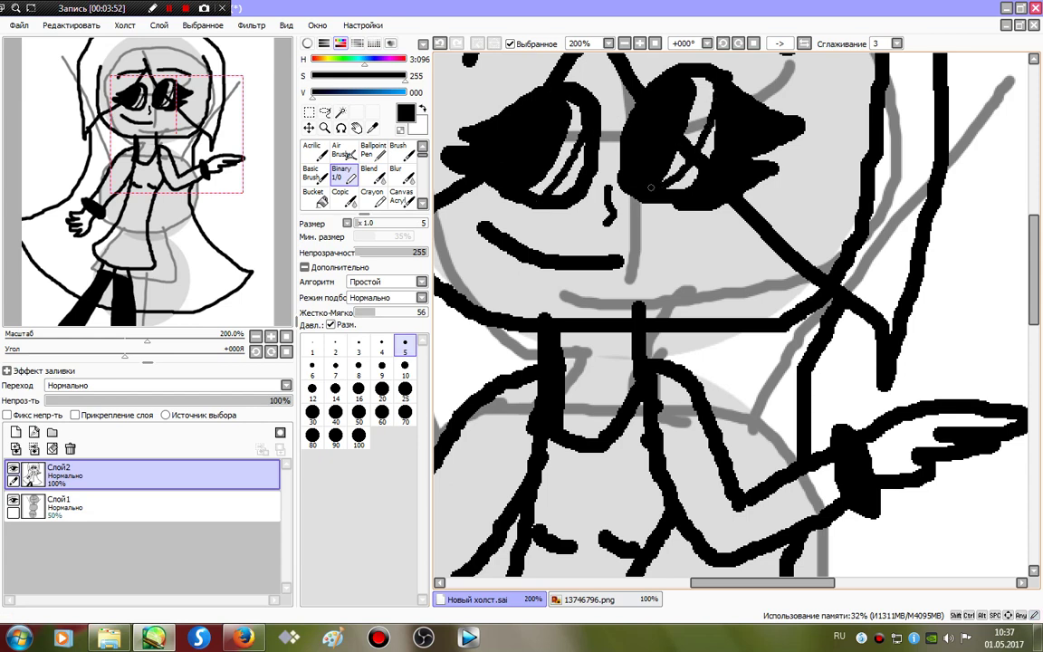
- Hide the sketch layer Слой1, and draw a black-filled cat ear on the left side of the head at pen size 10
left_click(13, 500)
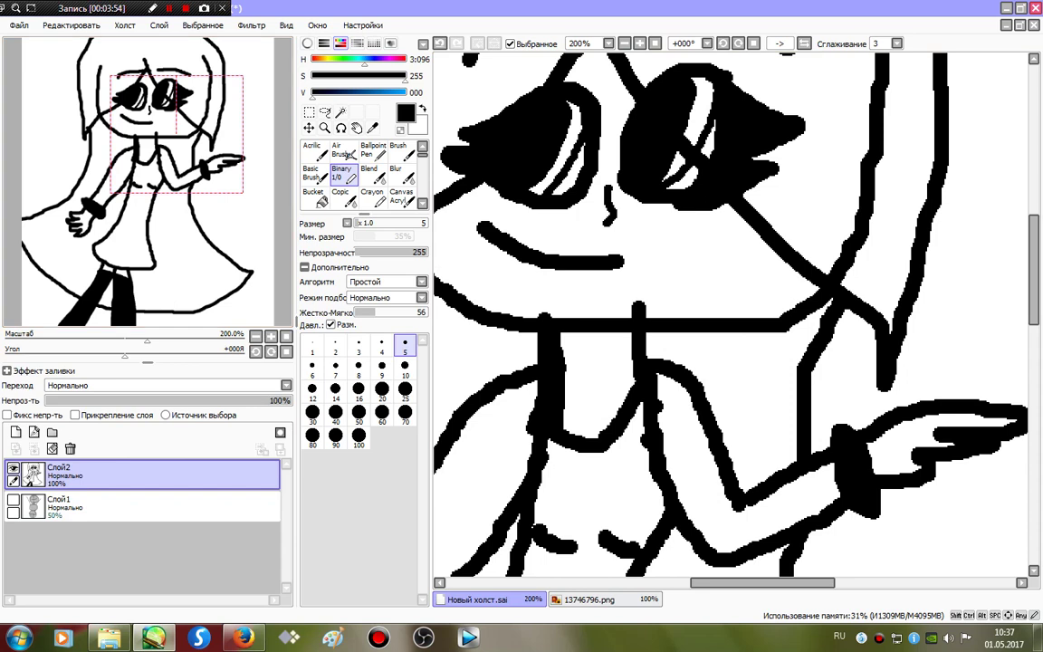
left_click(655, 44)
left_click(405, 368)
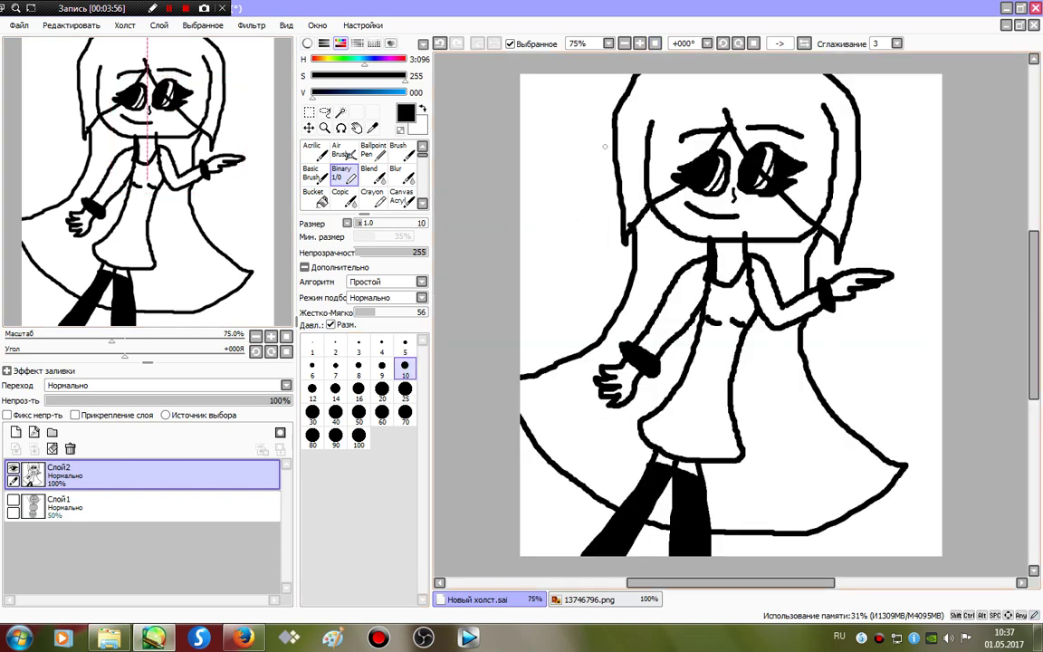
left_click_drag(621, 75, 590, 88)
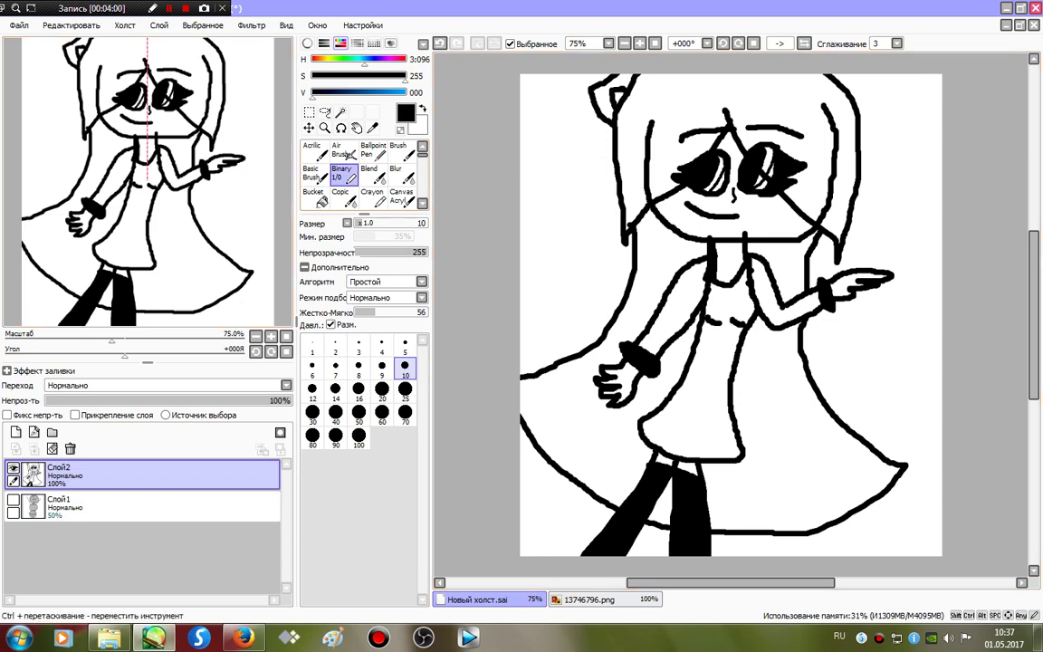
left_click(313, 197)
left_click(605, 91)
left_click(342, 174)
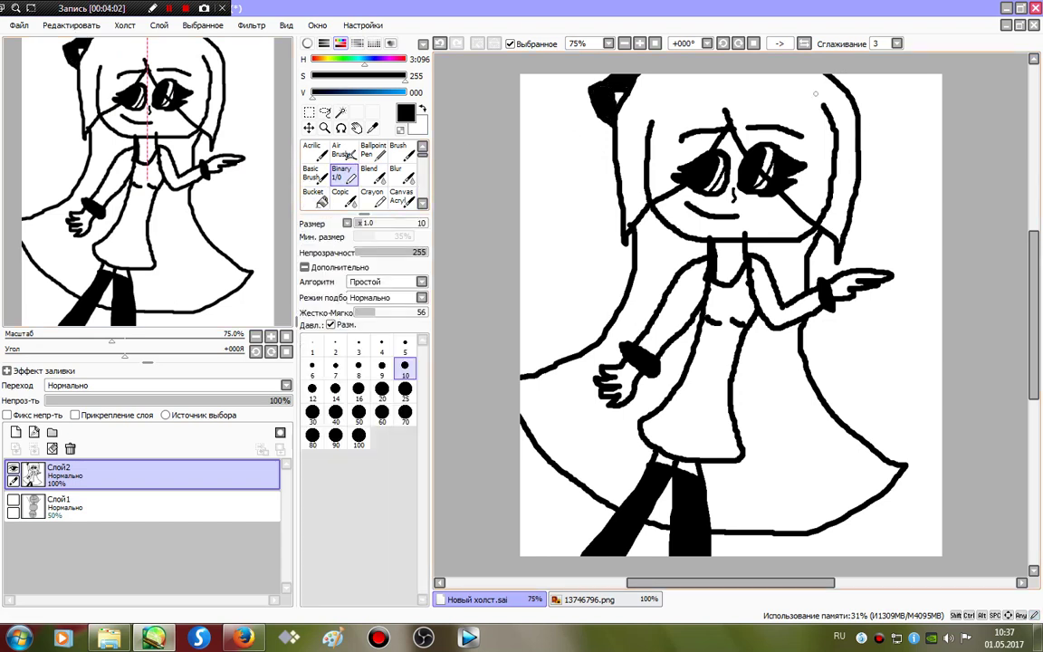
- Draw a matching black-filled cat ear on the right side of the head, and extend both ears outward with the Binary pen
mouse_move(829, 61)
left_mouse_down()
mouse_move(898, 93)
mouse_move(865, 127)
left_mouse_up()
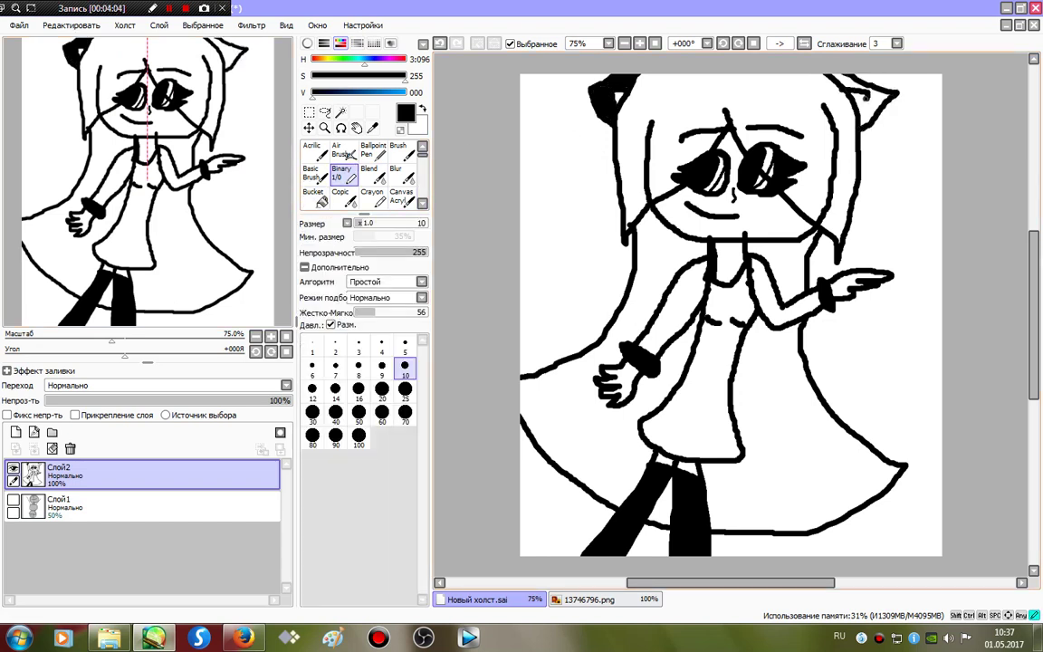
left_click(314, 197)
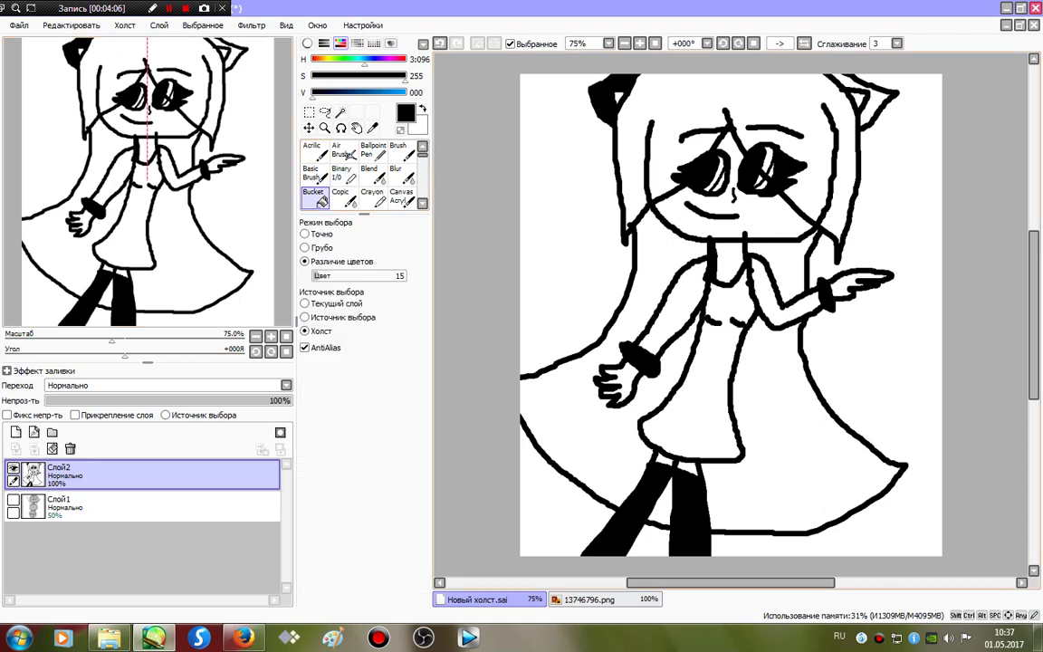
left_click(865, 95)
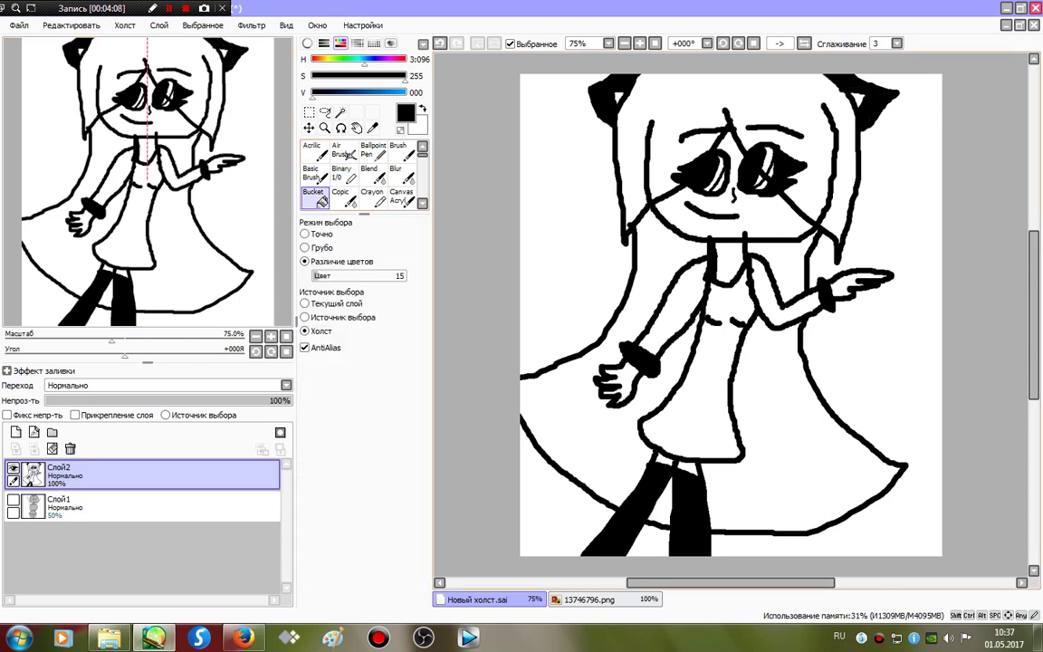
left_click(344, 174)
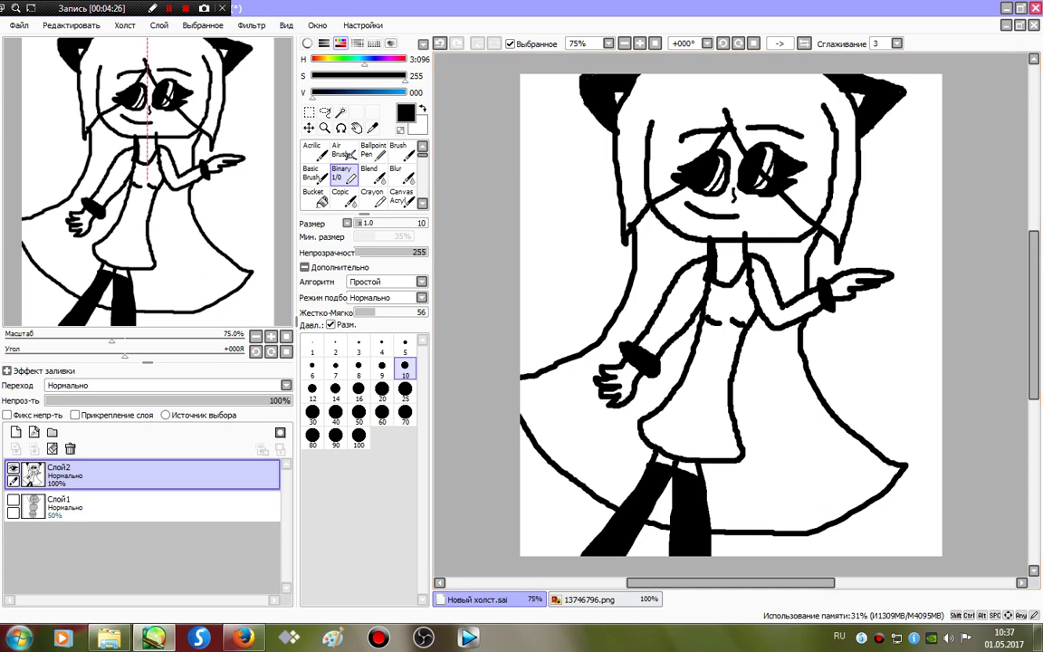
- Select the face, neck, both arms and hands, and the bare thigh areas with the Magic Wand
key("w")
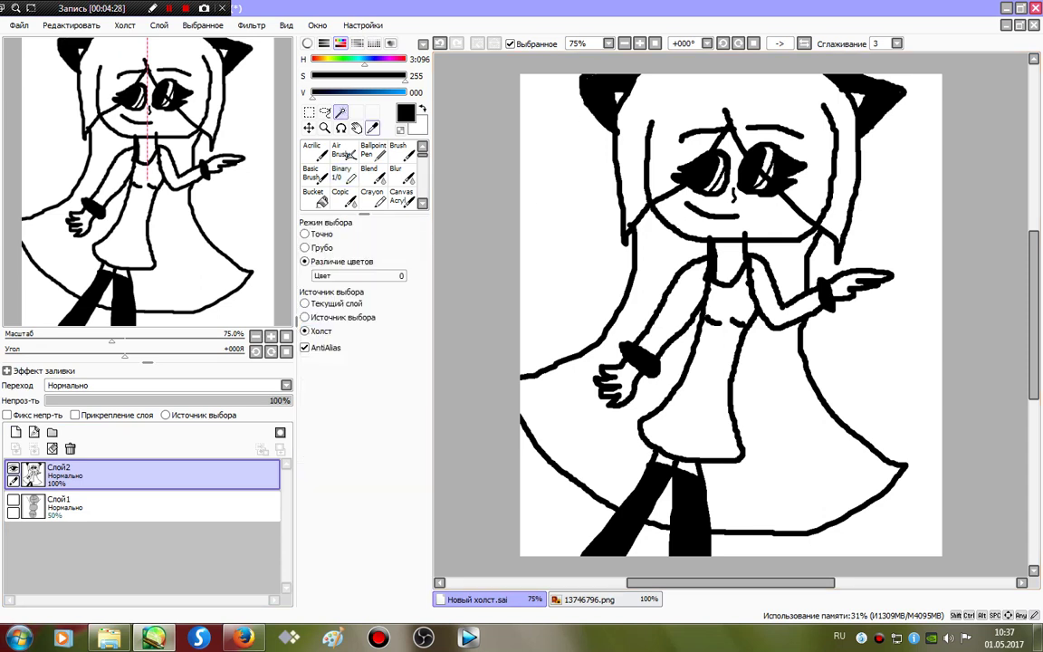
left_click(761, 222)
left_click(727, 263)
left_click(670, 308)
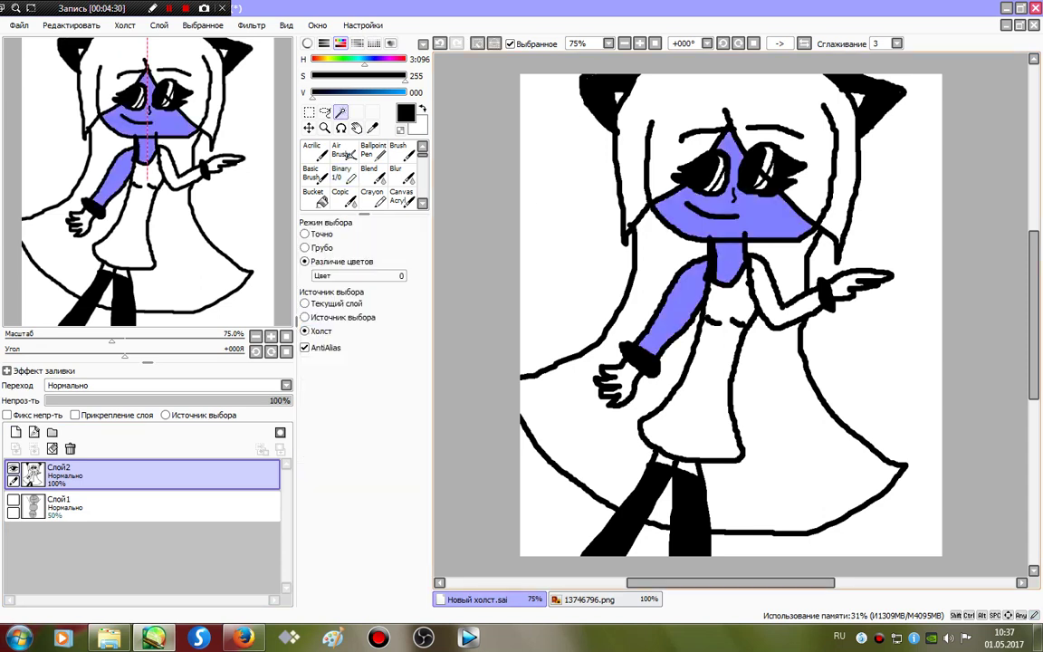
left_click(616, 381)
left_click(797, 294)
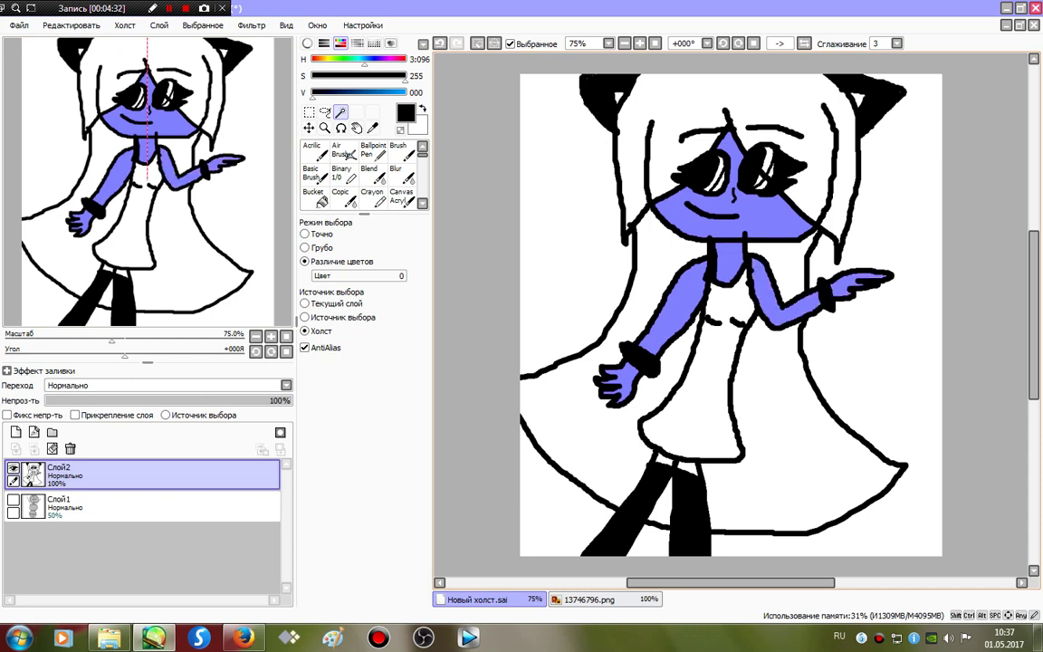
left_click(688, 468)
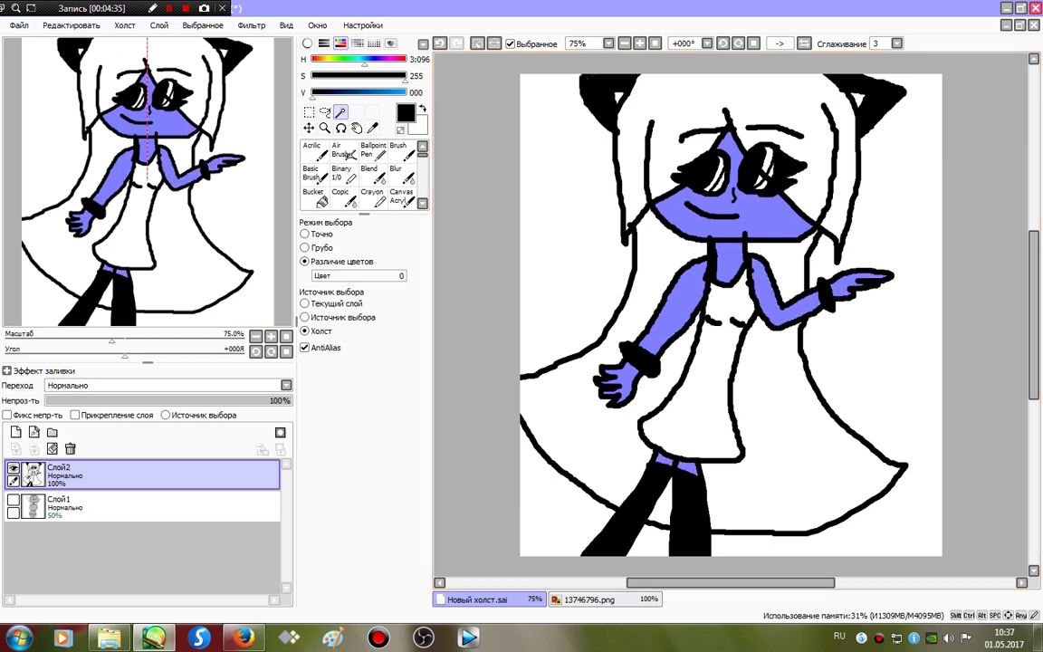
- Paint the selected skin areas light peach (H 072, S 062, V 255) with the Brush at size 350
left_click(344, 174)
left_click(317, 60)
left_click(335, 76)
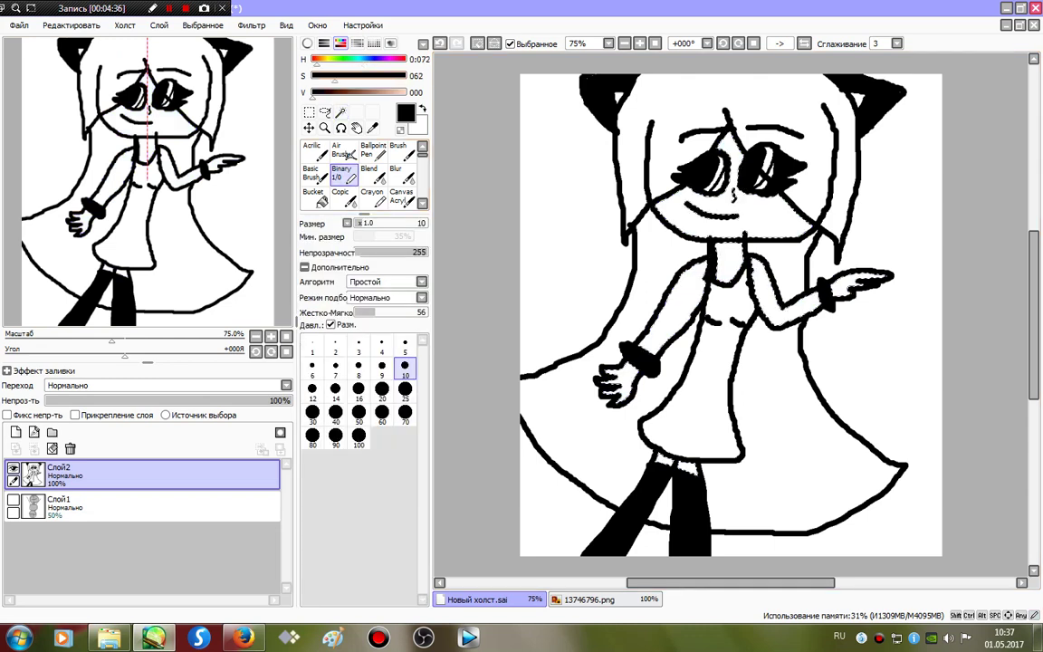
left_click_drag(364, 93, 407, 93)
left_click(401, 152)
left_click(405, 531)
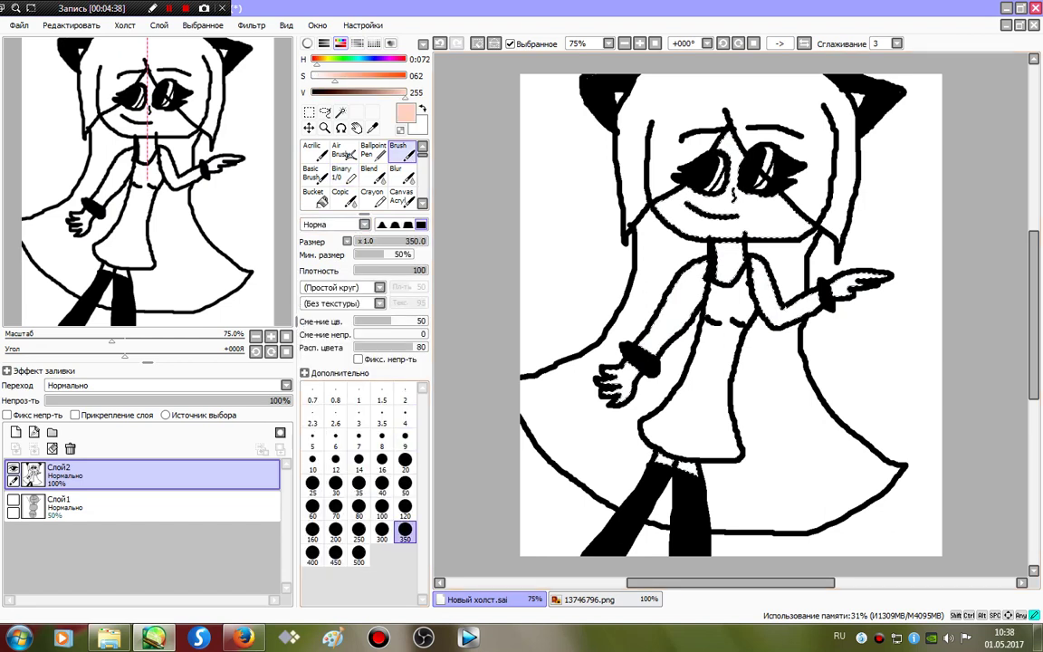
mouse_move(865, 208)
left_mouse_down()
mouse_move(908, 145)
mouse_move(677, 243)
mouse_move(448, 321)
mouse_move(411, 404)
mouse_move(450, 557)
mouse_move(392, 535)
left_mouse_up()
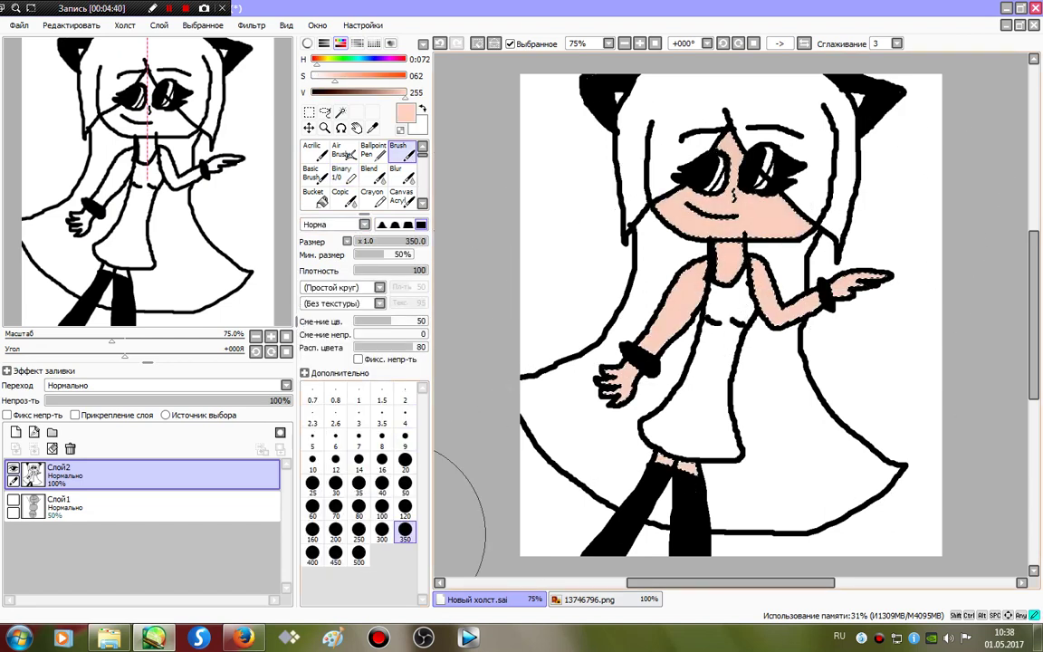
- Try shading the cheek on the right side of the face with a darker peach (V 180) using the Brush at size 20
left_click(341, 172)
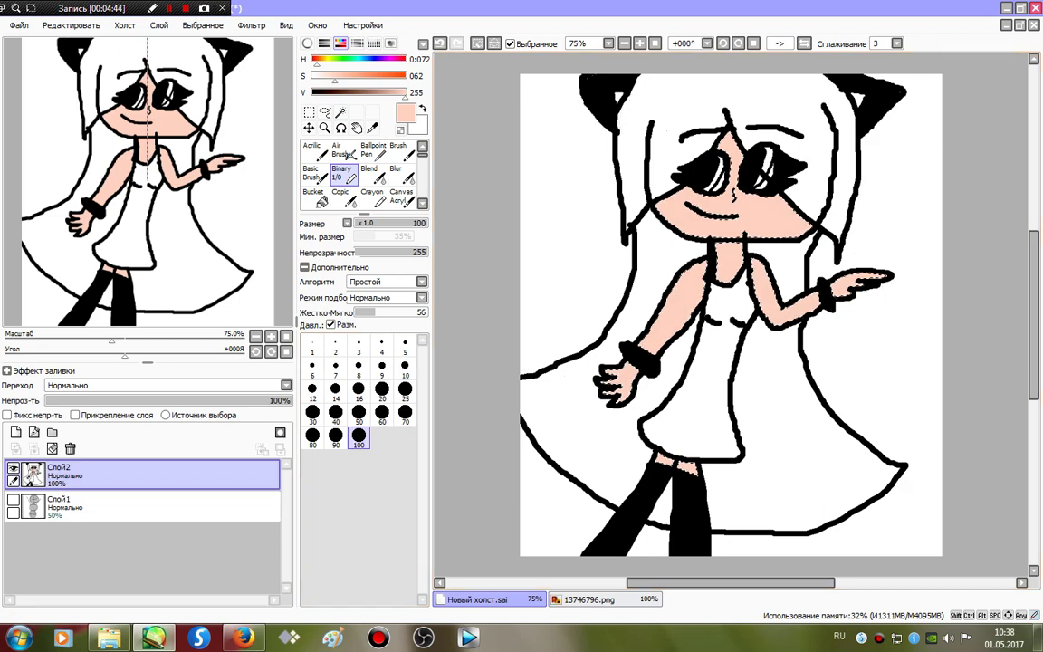
left_click(398, 151)
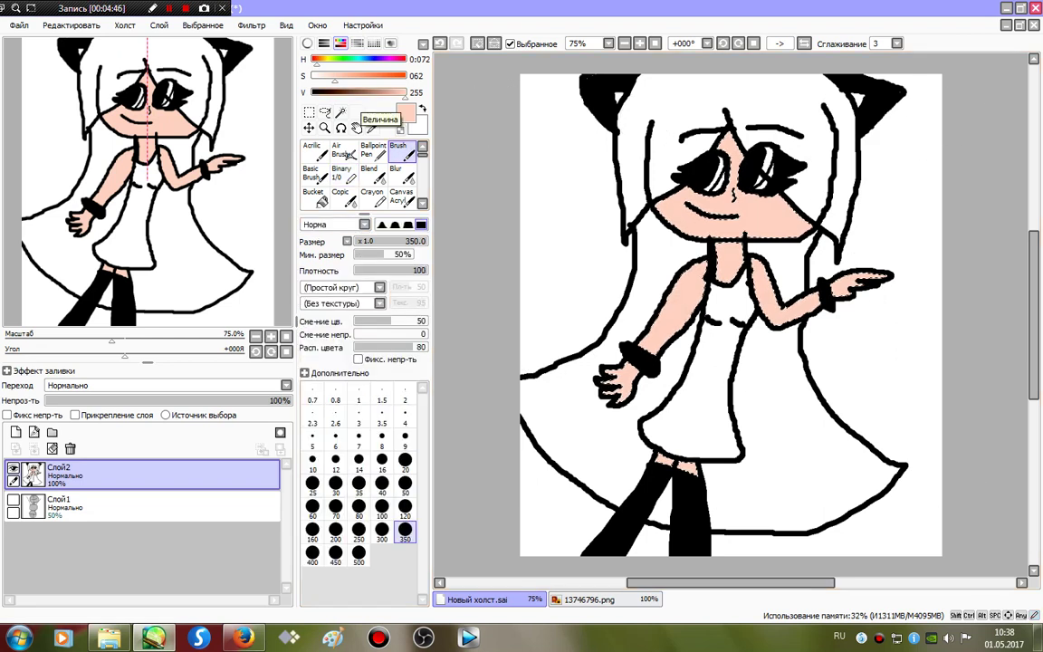
left_click(377, 93)
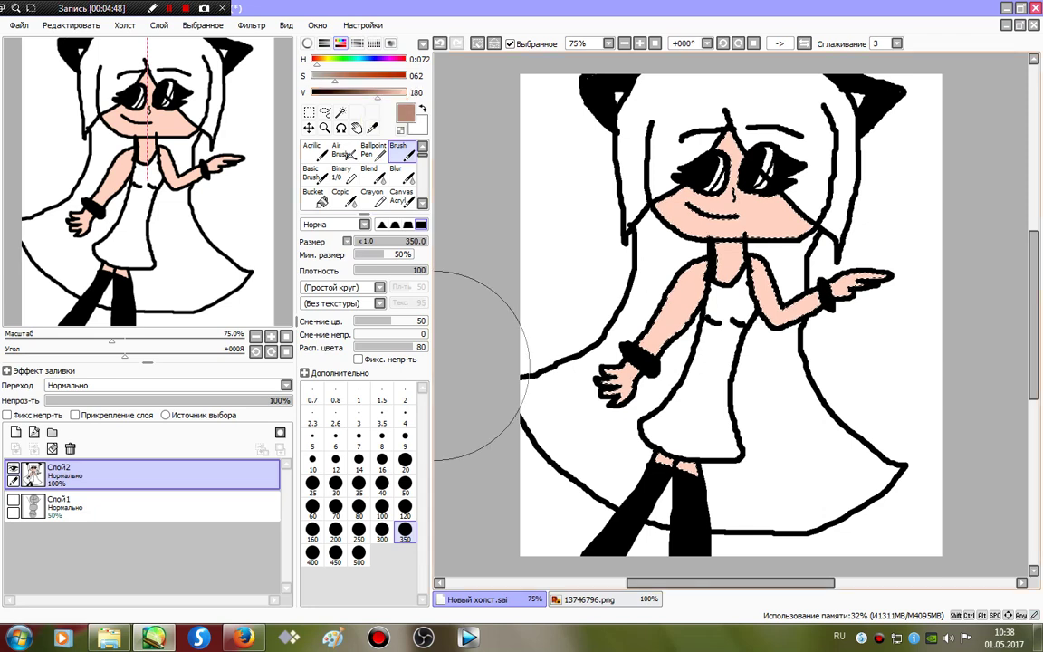
left_click(405, 462)
left_click_drag(722, 125, 721, 107)
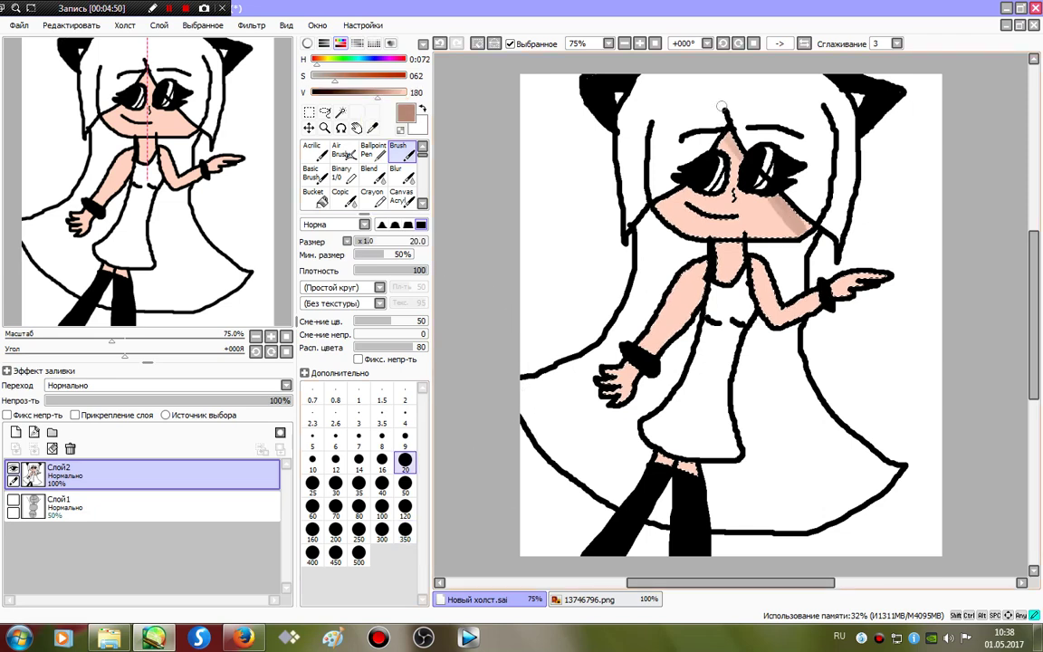
mouse_move(803, 226)
left_mouse_down()
mouse_move(710, 101)
mouse_move(777, 238)
left_mouse_up()
key("ctrl+z")
key("ctrl+z")
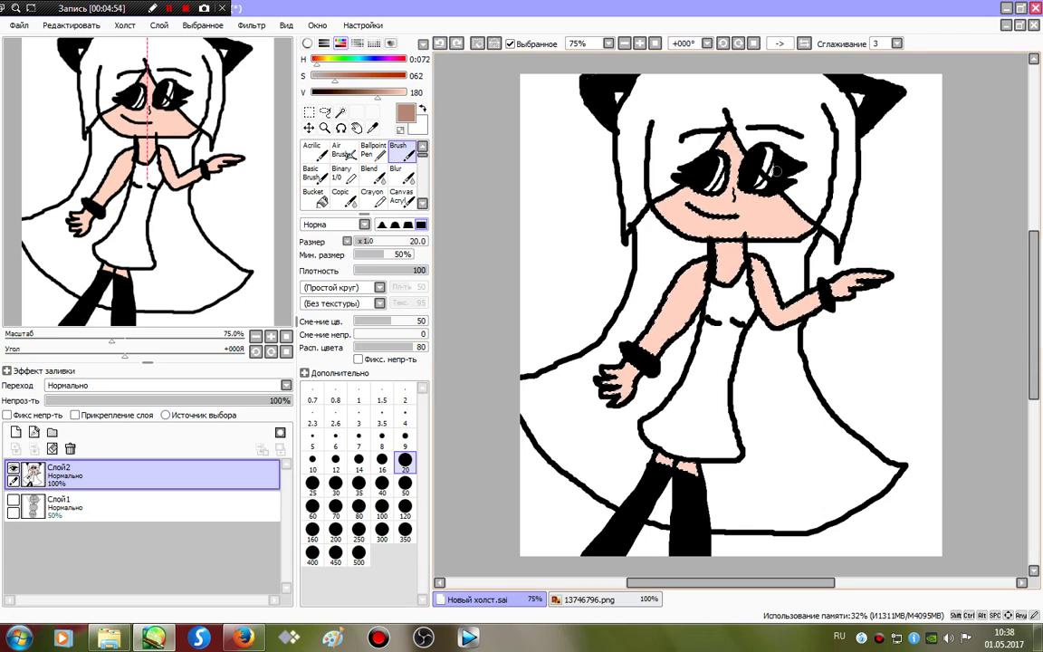
- Shade both cheeks, both arms, the hand and the thigh with the darker peach, hiding the selection outline
left_click_drag(767, 194, 813, 234)
left_click_drag(889, 273, 817, 269)
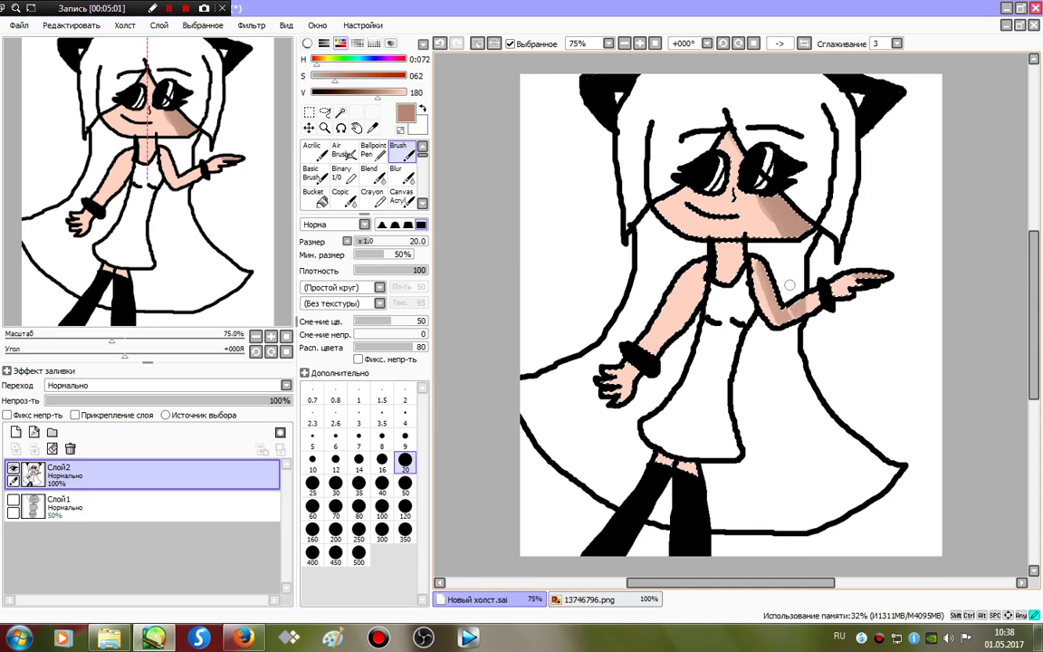
key("ctrl+h")
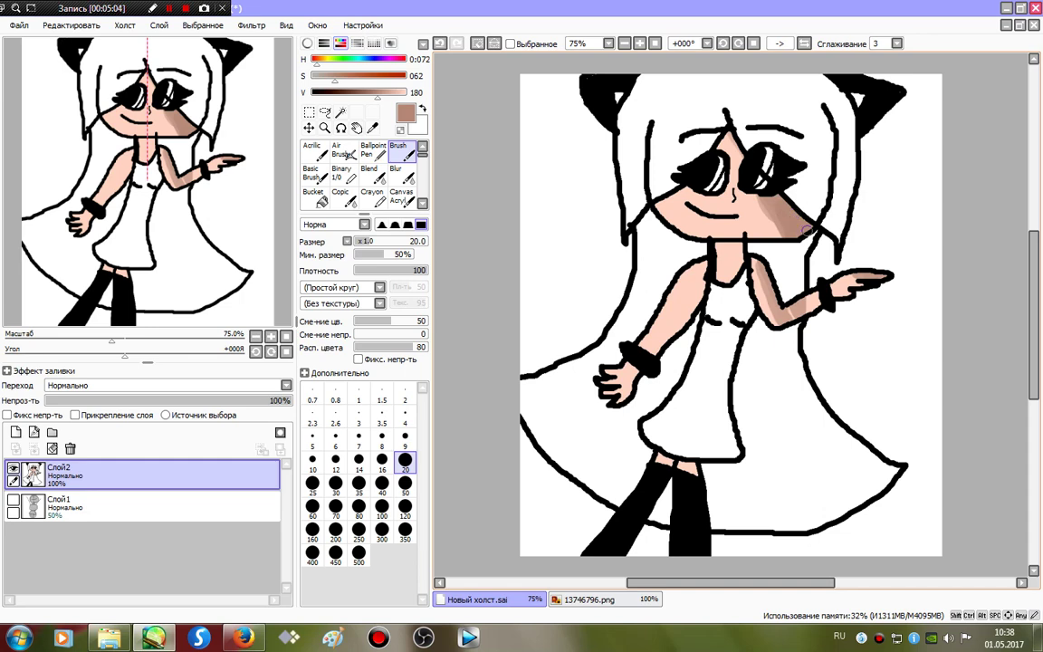
mouse_move(698, 230)
left_mouse_down()
mouse_move(654, 207)
mouse_move(660, 217)
mouse_move(715, 226)
mouse_move(680, 214)
left_mouse_up()
mouse_move(665, 275)
left_mouse_down()
mouse_move(735, 273)
mouse_move(667, 297)
mouse_move(752, 300)
mouse_move(689, 281)
left_mouse_up()
mouse_move(633, 384)
left_mouse_down()
mouse_move(624, 393)
mouse_move(643, 381)
left_mouse_up()
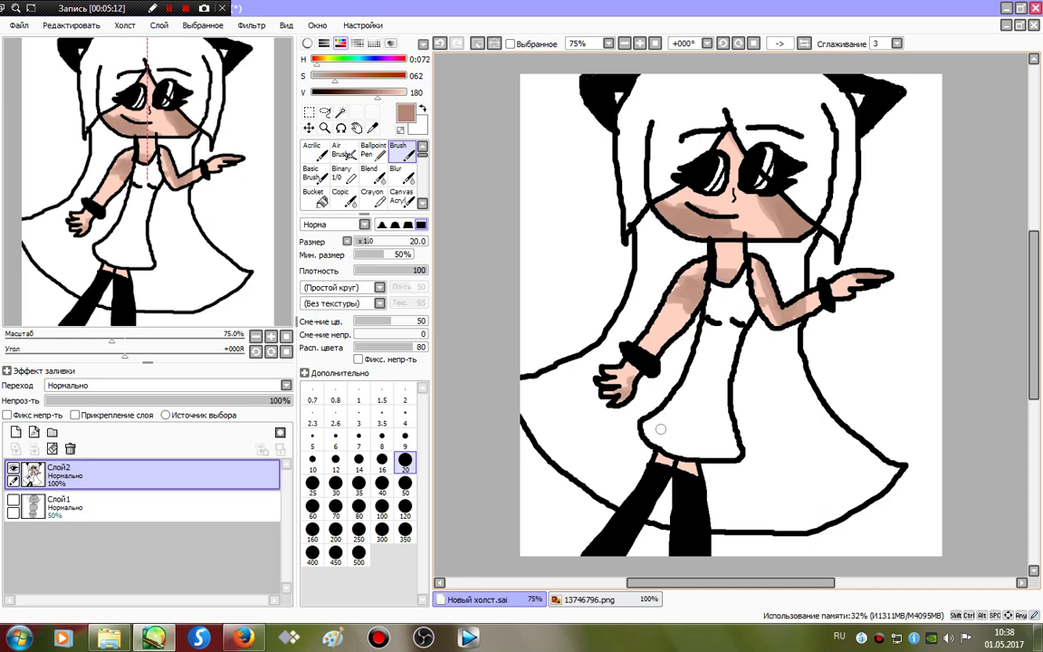
left_click_drag(690, 466, 686, 467)
- Paint white highlights (S 000, V 255) on the face and both arms with the size 20 Brush
left_click(313, 77)
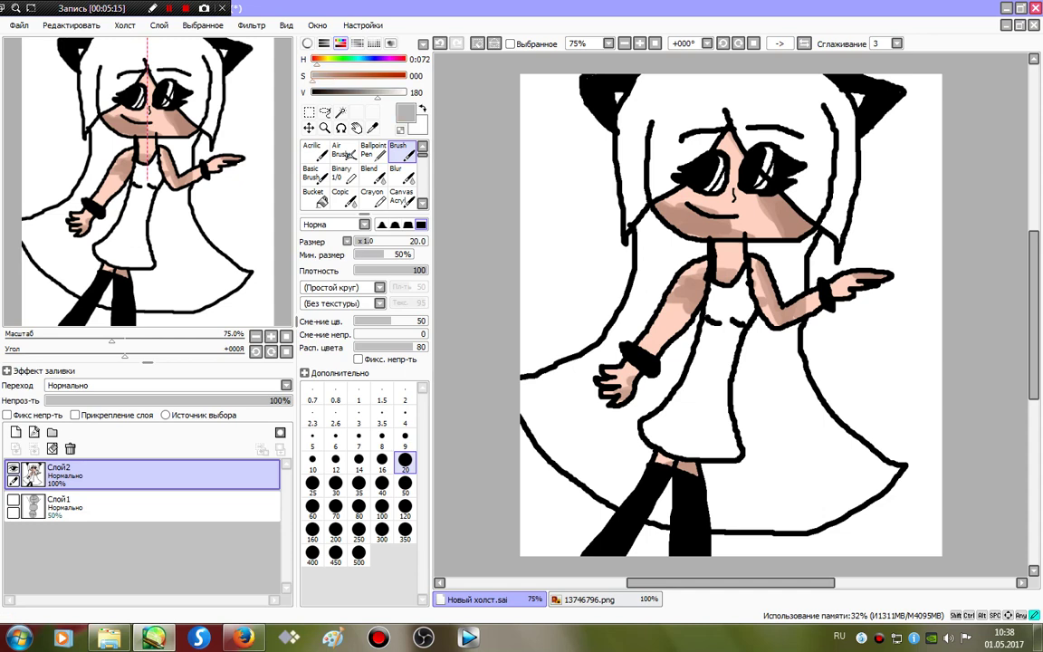
left_click(405, 94)
mouse_move(741, 161)
left_mouse_down()
mouse_move(730, 186)
mouse_move(737, 220)
mouse_move(743, 201)
mouse_move(745, 215)
left_mouse_up()
left_click_drag(801, 294, 765, 328)
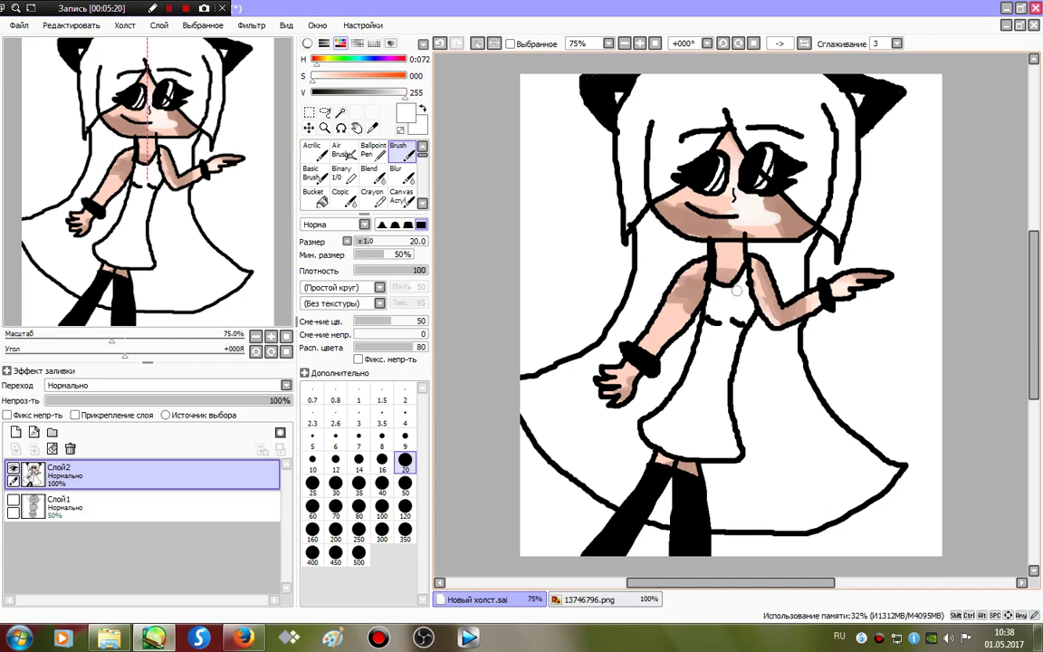
left_click_drag(676, 314, 616, 348)
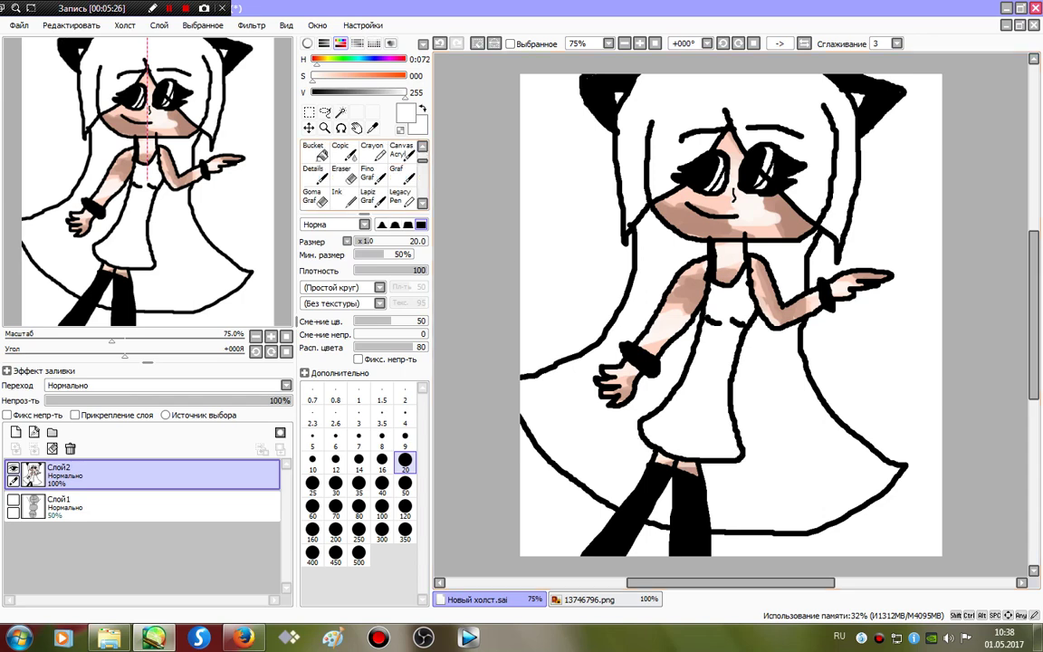
scroll(398, 172, "down", 2)
left_click(401, 172)
double_click(401, 150)
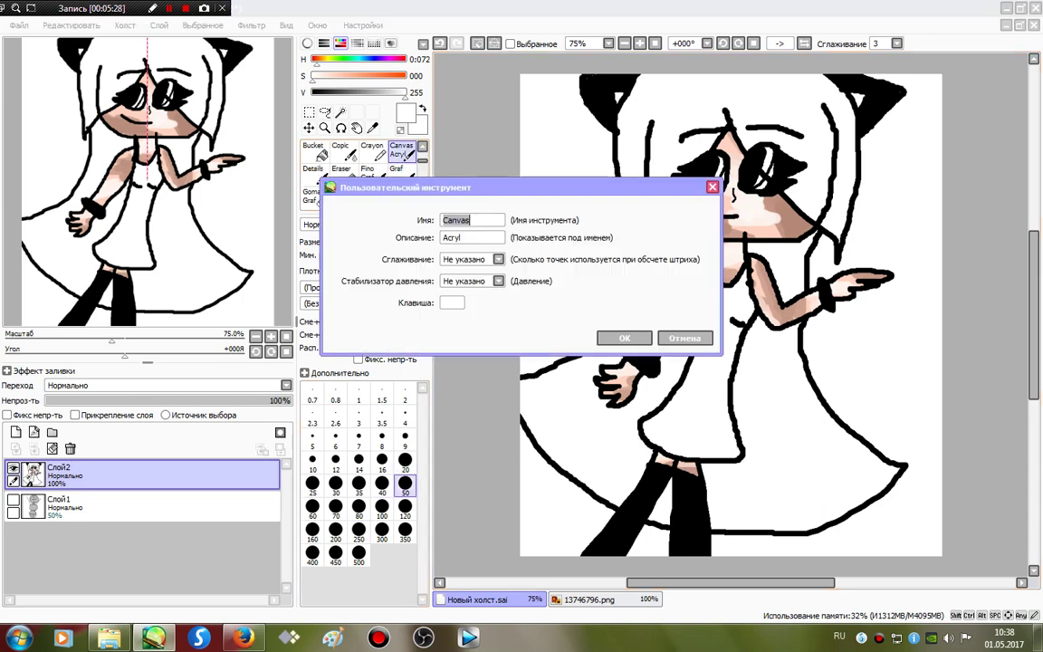
key("Escape")
scroll(348, 154, "up", 2)
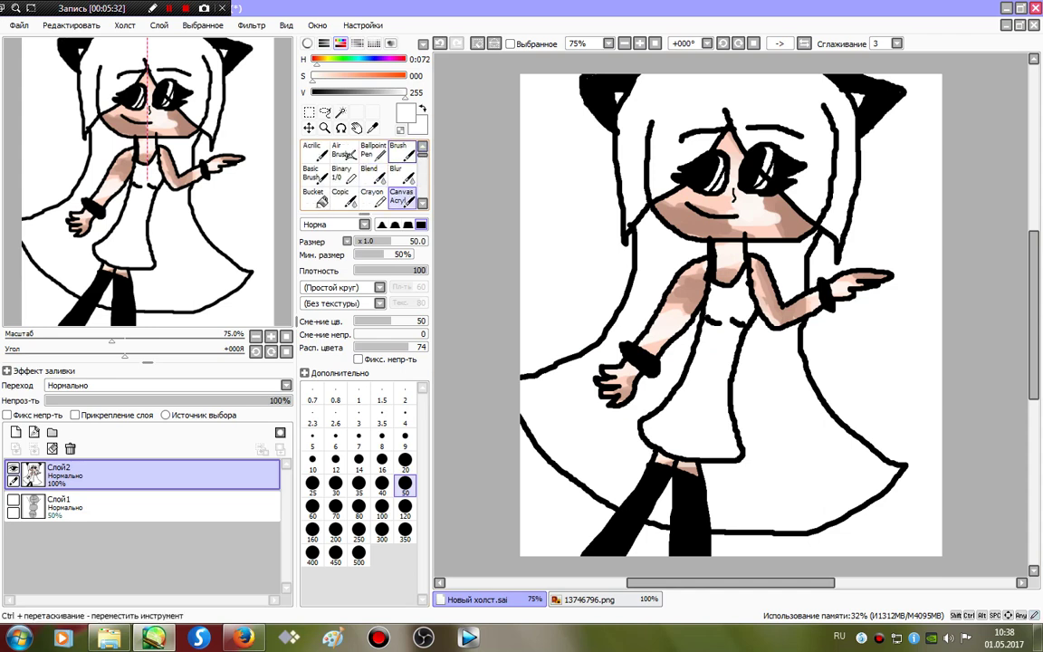
left_click(401, 151)
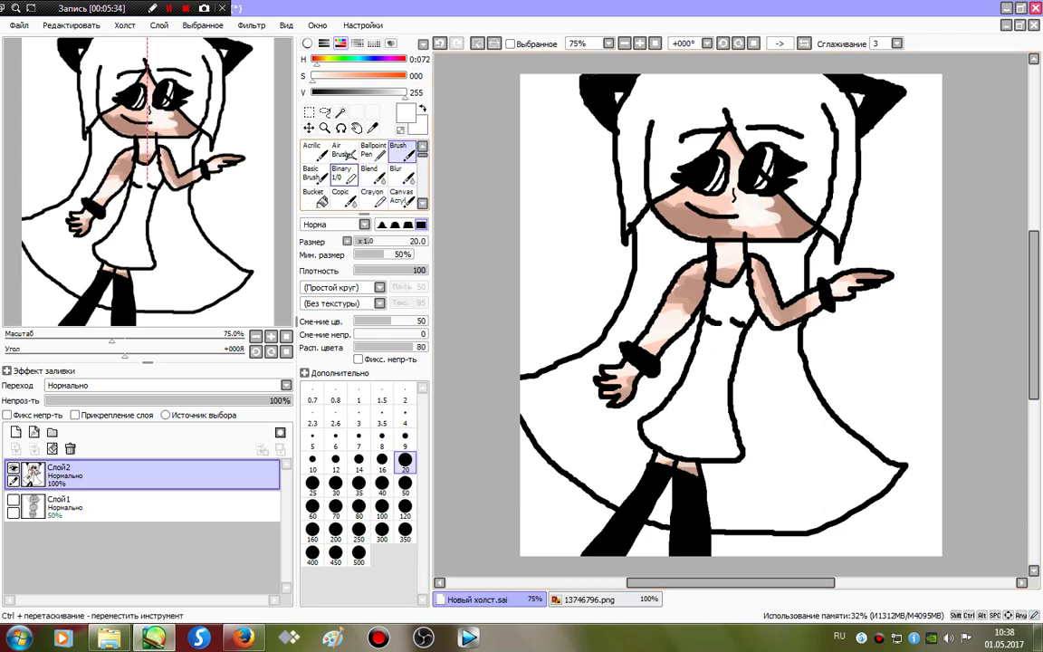
- Try smoothing the shading and highlights on the face with the Blend tool at size 20
left_click(370, 172)
left_click(405, 506)
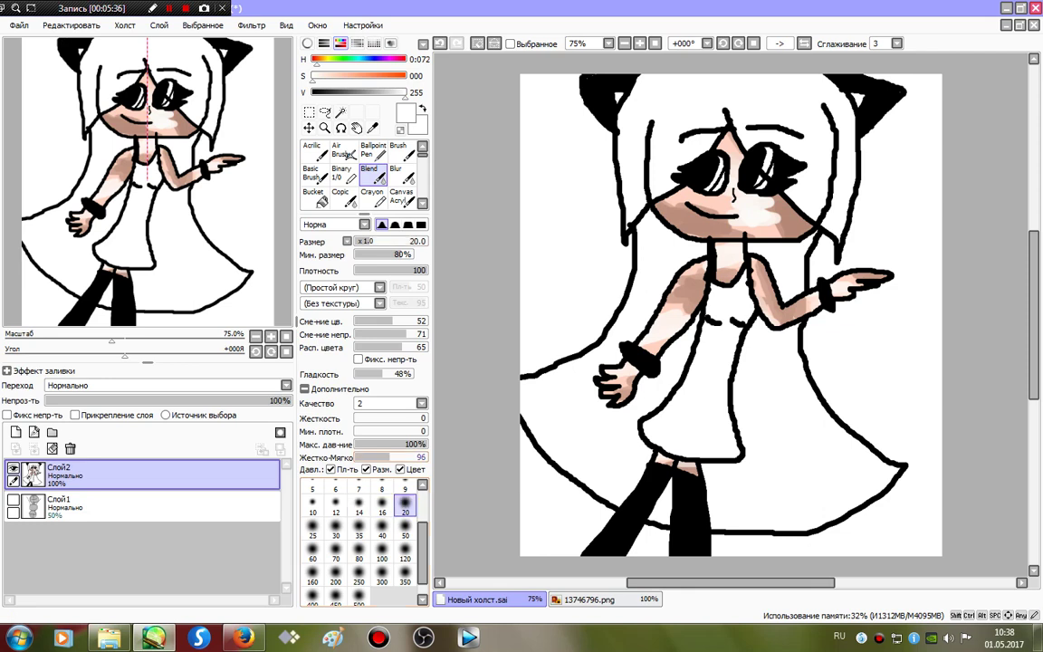
left_click(340, 389)
mouse_move(691, 181)
left_mouse_down()
mouse_move(706, 195)
mouse_move(616, 213)
mouse_move(634, 210)
left_mouse_up()
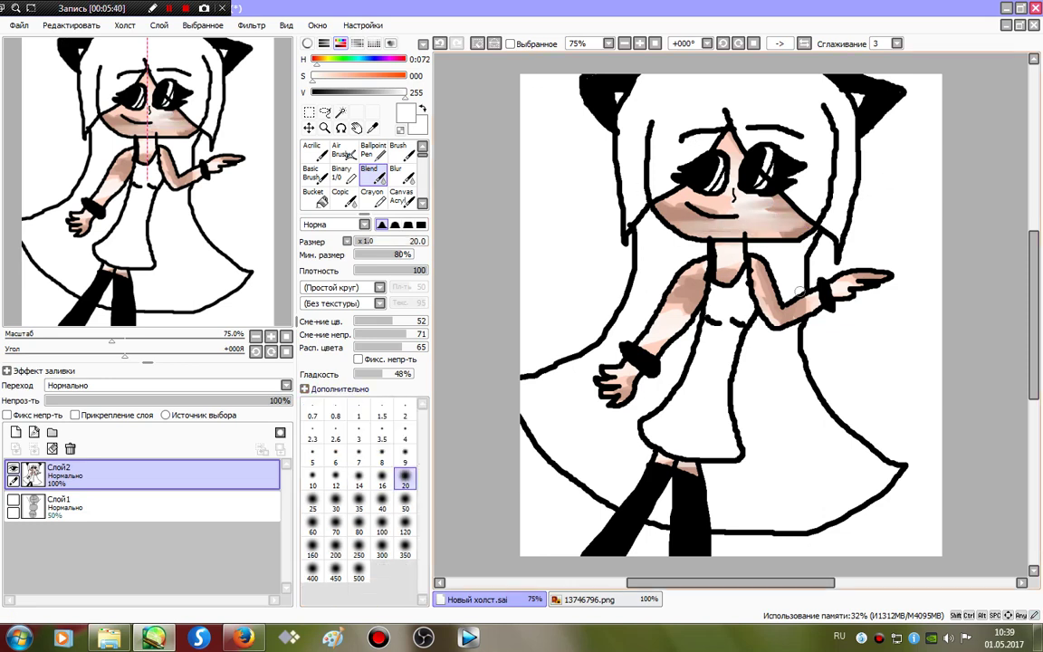
mouse_move(743, 233)
left_mouse_down()
mouse_move(788, 233)
mouse_move(688, 228)
mouse_move(712, 218)
mouse_move(670, 201)
left_mouse_up()
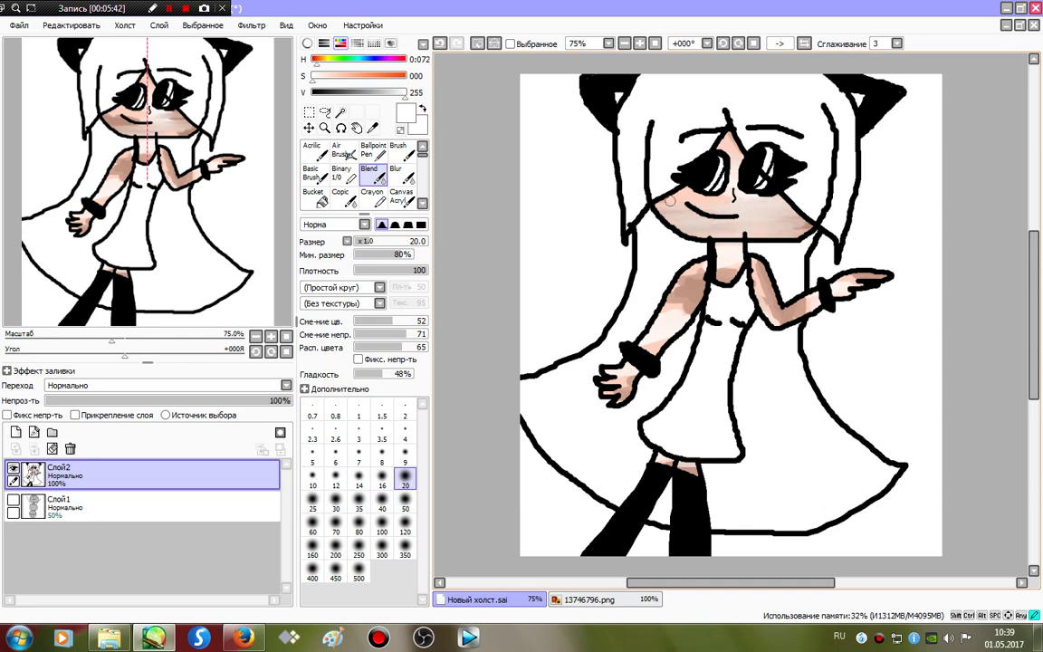
left_click(440, 43)
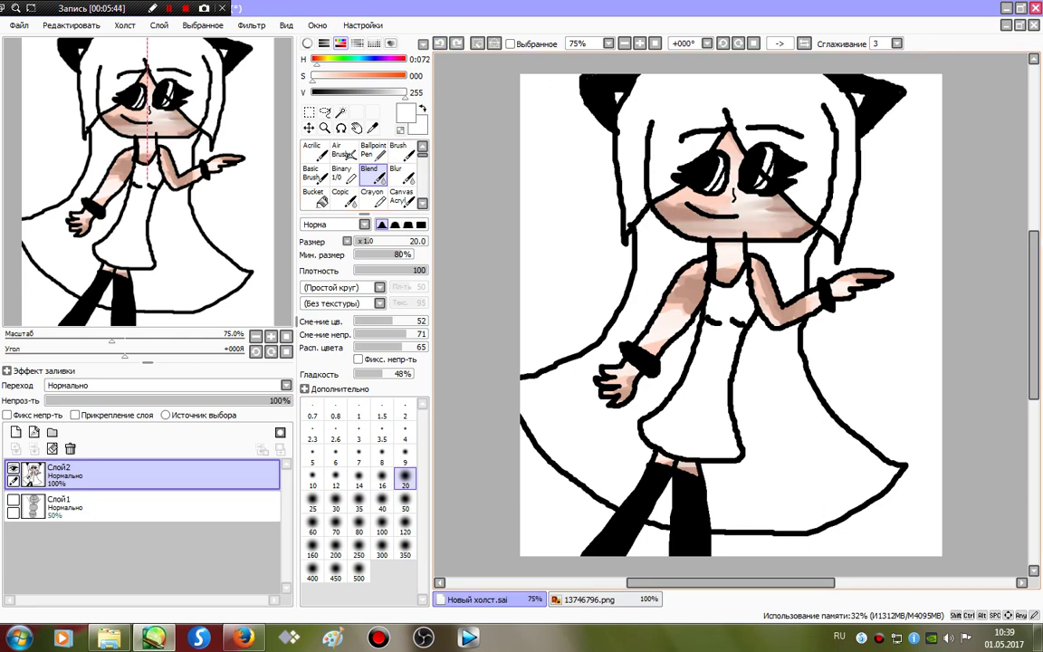
left_click(440, 44)
mouse_move(783, 208)
left_mouse_down()
mouse_move(780, 237)
mouse_move(778, 217)
mouse_move(791, 214)
mouse_move(797, 242)
mouse_move(768, 167)
mouse_move(727, 222)
mouse_move(779, 242)
mouse_move(744, 232)
mouse_move(769, 228)
mouse_move(679, 211)
left_mouse_up()
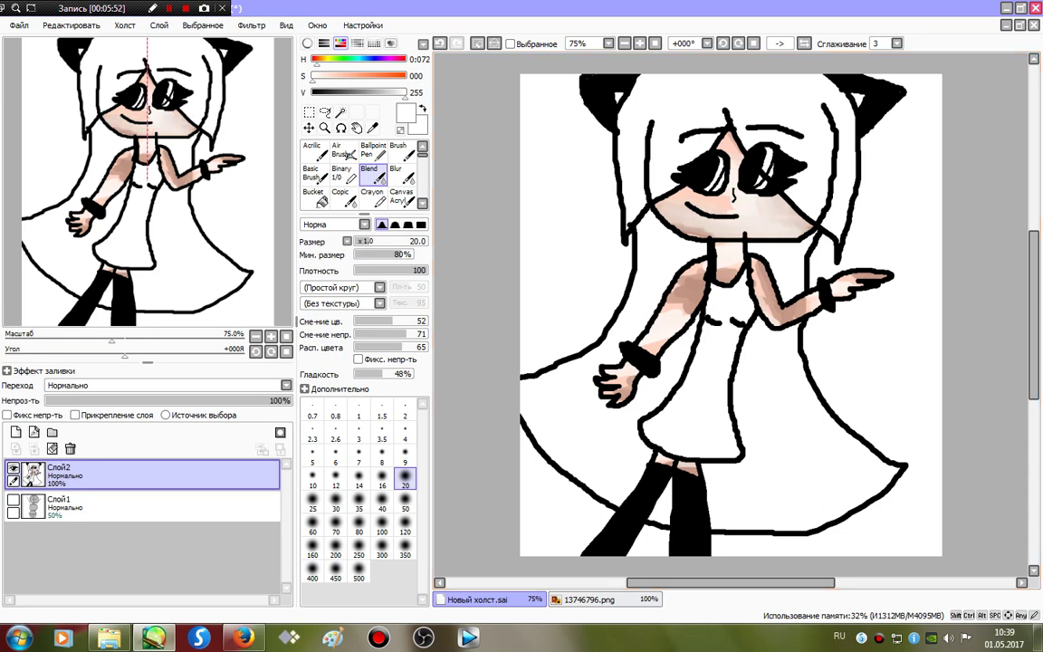
key("ctrl+z")
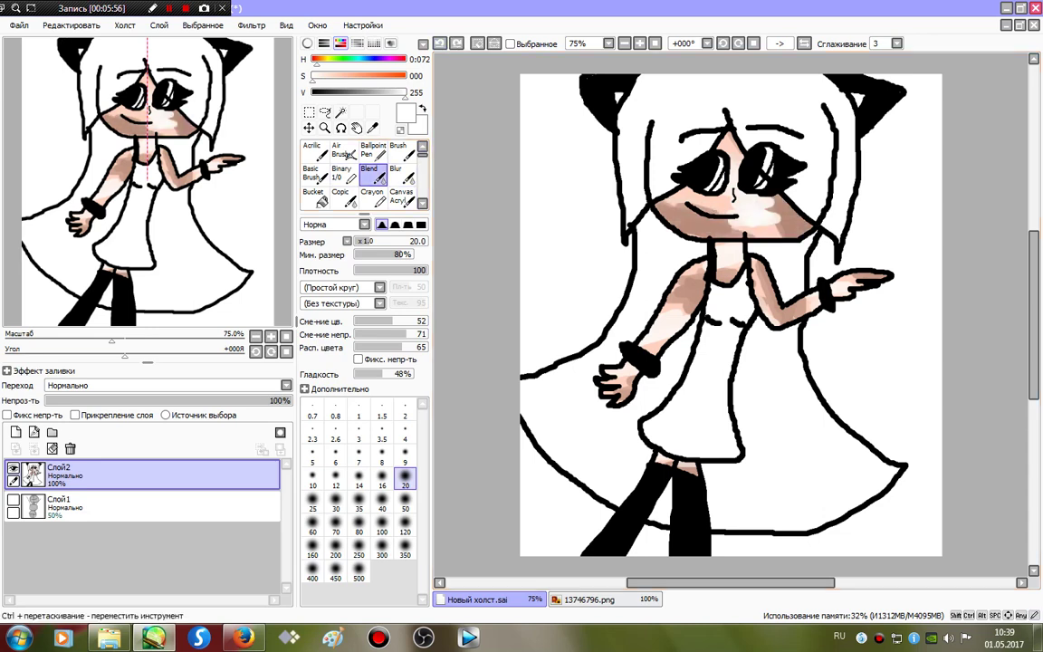
- Set the Blur tool's brush shape to Простой круг and soften the face shading at size 30
left_click(401, 175)
left_click(379, 288)
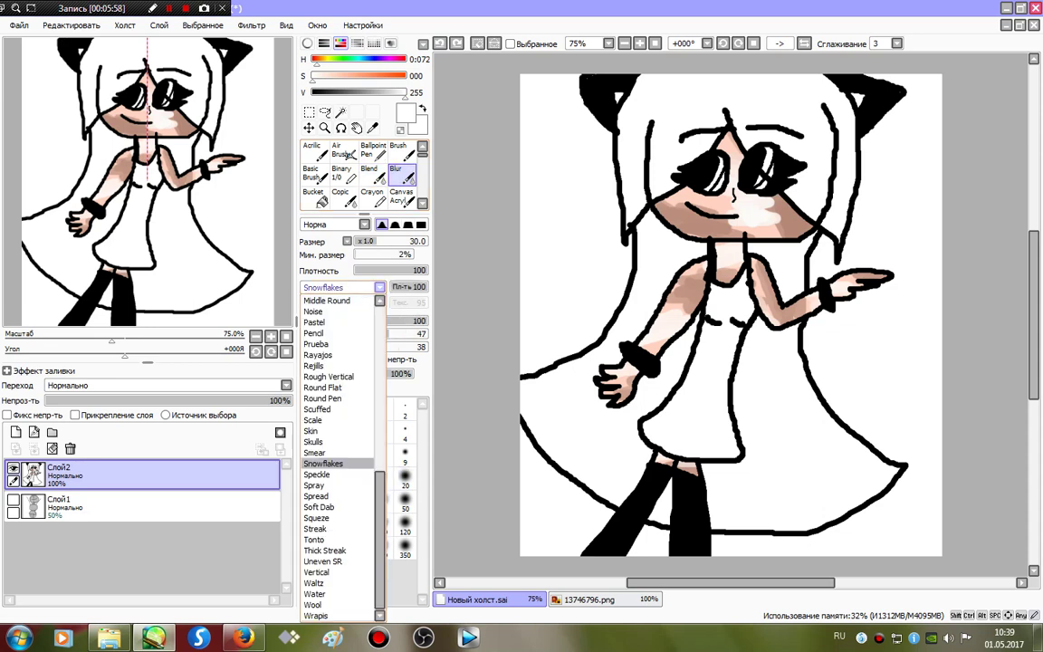
left_click(378, 288)
left_click(380, 288)
left_click_drag(380, 489, 380, 310)
left_click(345, 301)
left_click_drag(704, 194, 787, 214)
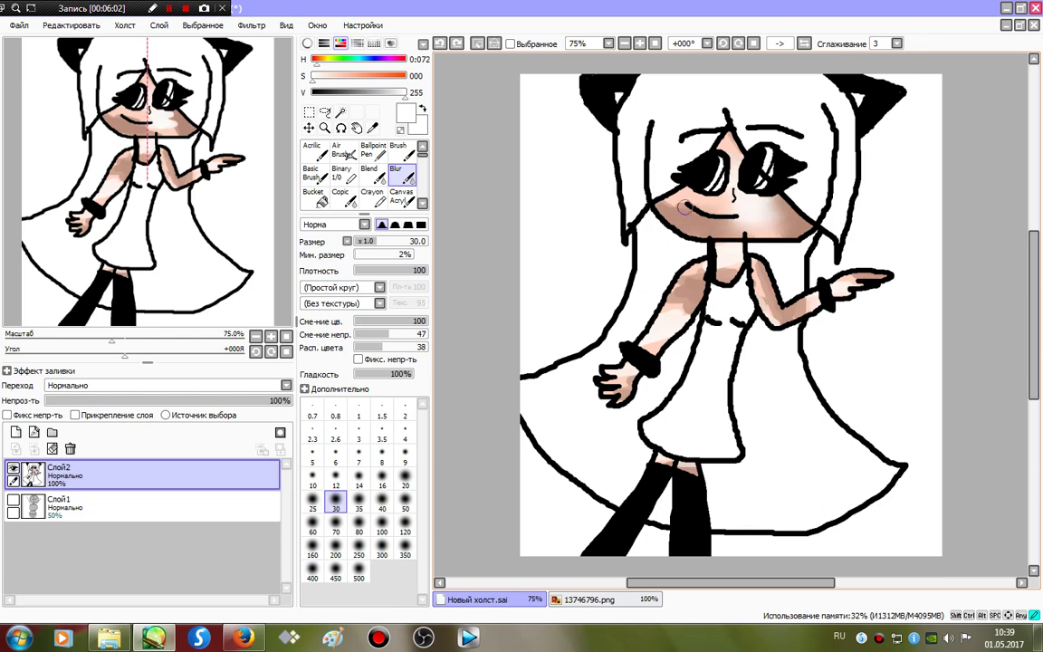
- Repaint all skin areas with flat peach (H 072, S 072, V 255) using the Binary pen at size 70
left_click(342, 172)
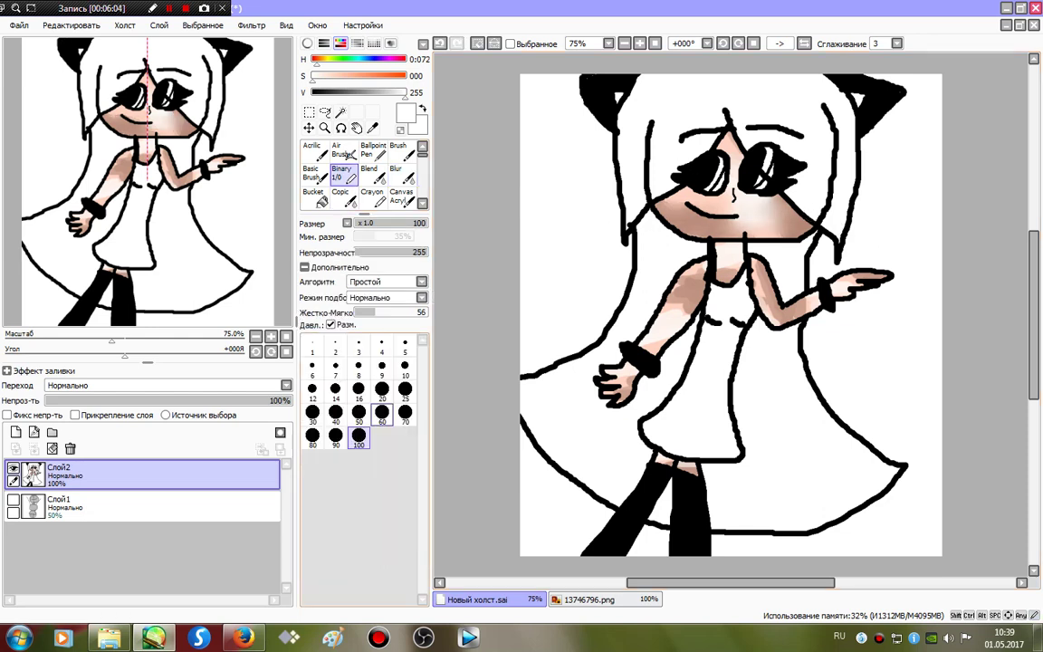
left_click(339, 77)
mouse_move(688, 199)
left_mouse_down()
mouse_move(745, 203)
mouse_move(602, 273)
mouse_move(453, 320)
mouse_move(747, 396)
mouse_move(808, 477)
mouse_move(537, 461)
left_mouse_up()
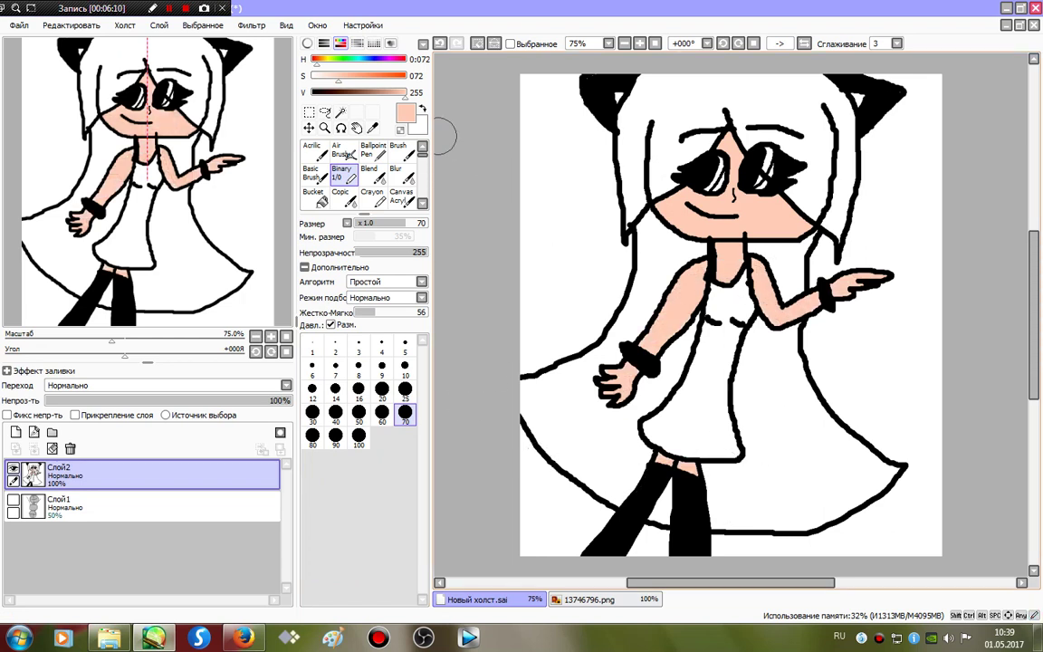
- Shade the right cheek, neck and both arms with darker peach (H 072, S 072, V 212) using the size 70 Binary pen
left_click(369, 172)
left_click_drag(406, 91, 390, 91)
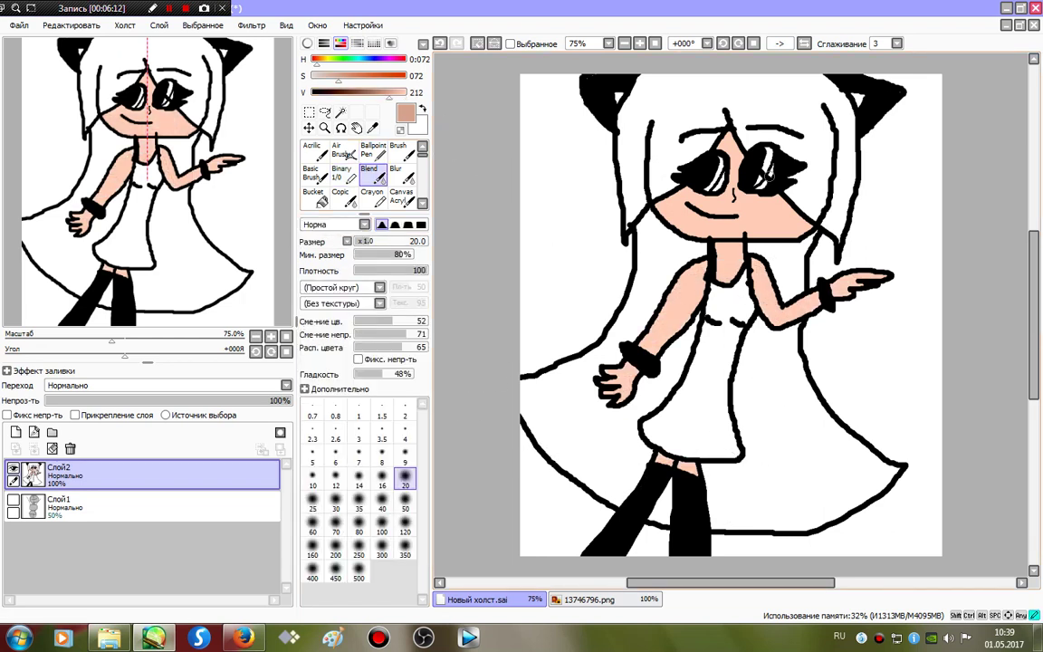
left_click_drag(778, 222, 815, 233)
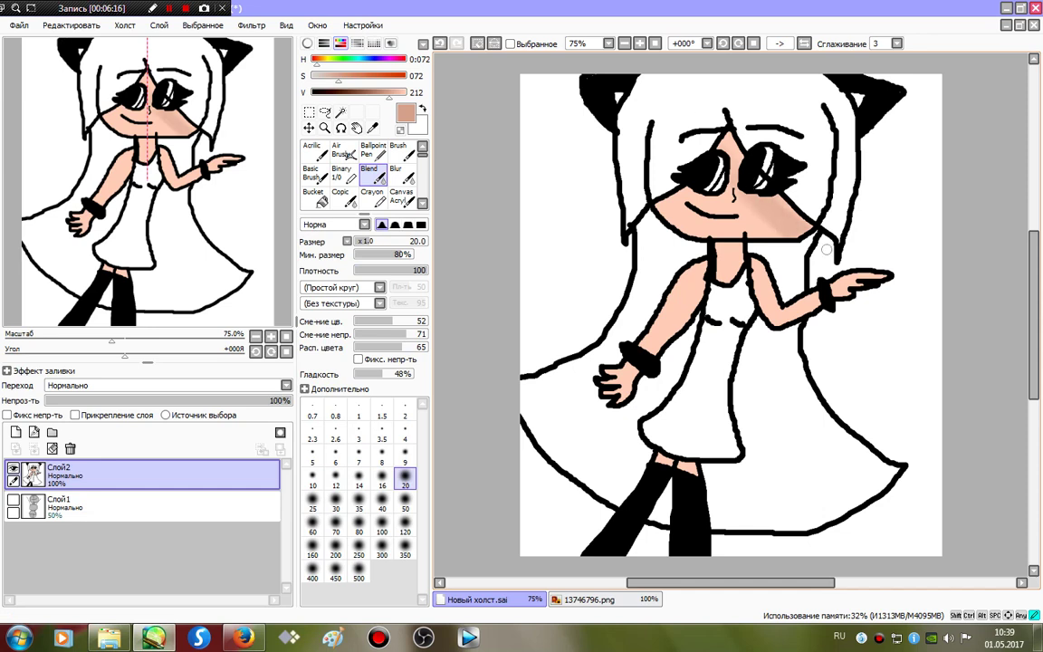
left_click(341, 175)
mouse_move(781, 228)
left_mouse_down()
mouse_move(808, 234)
mouse_move(680, 104)
left_mouse_up()
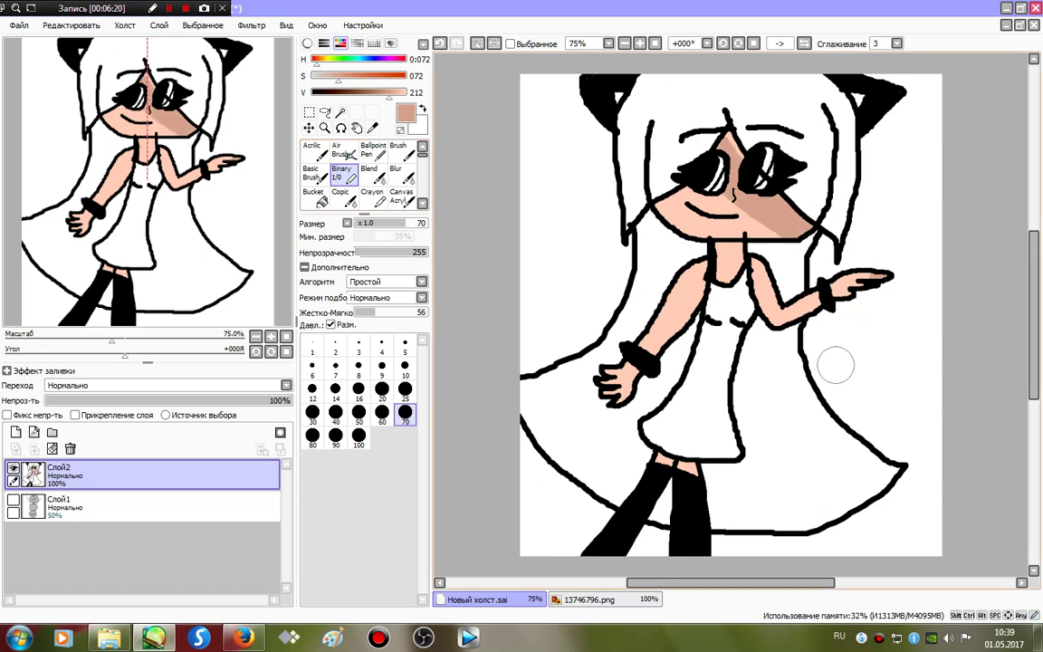
mouse_move(706, 271)
left_mouse_down()
mouse_move(652, 281)
mouse_move(616, 344)
left_mouse_up()
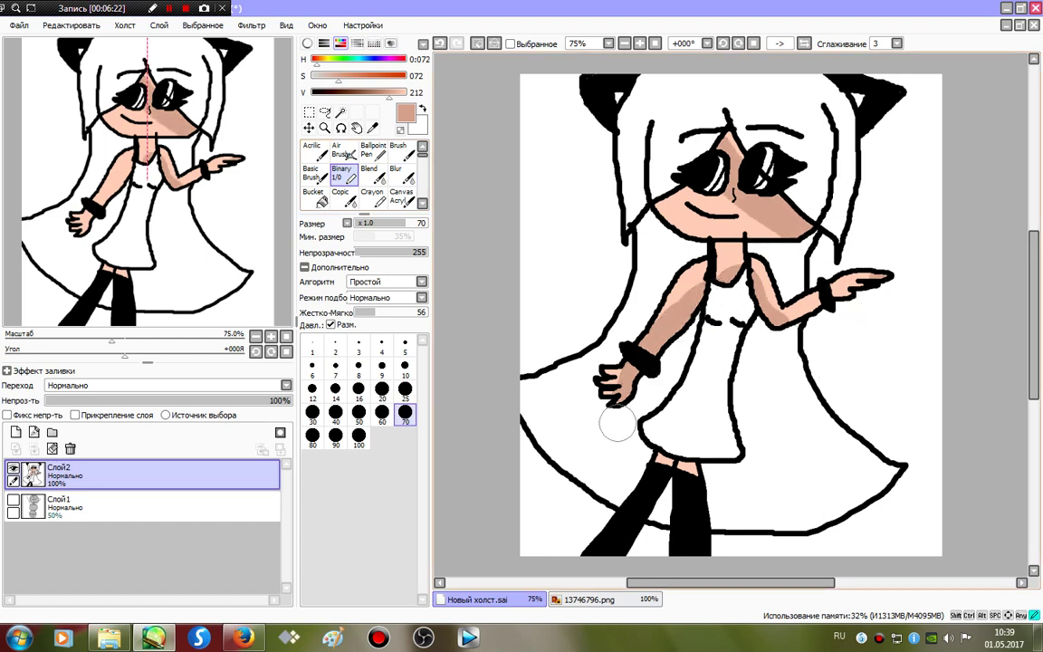
- Soften the shadow edges on the arms and face with the Blur tool at size 30
left_click(396, 172)
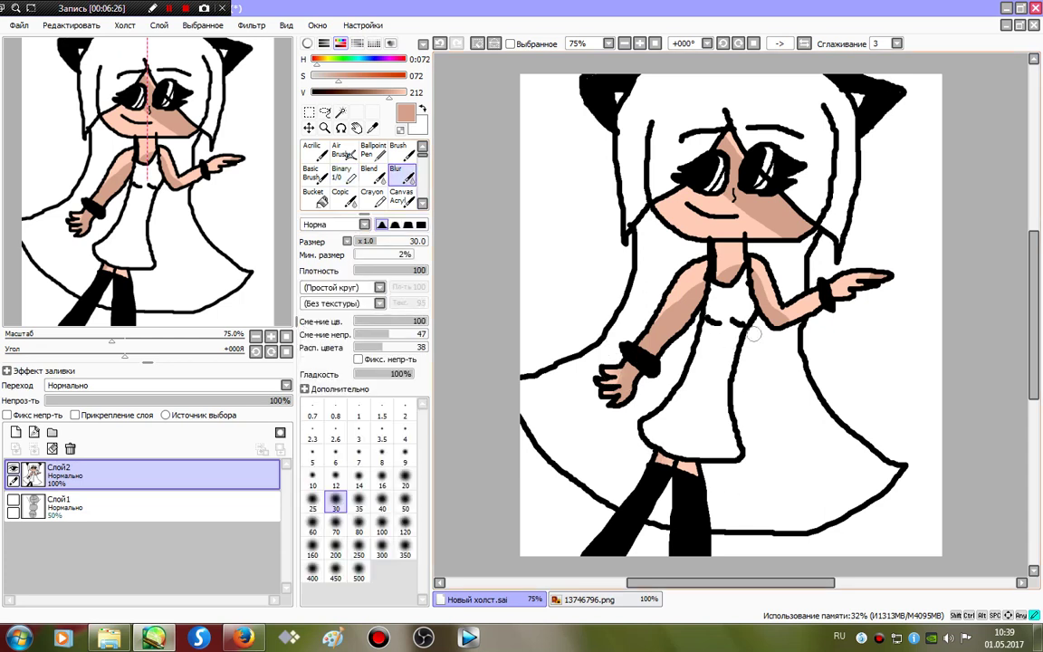
left_click_drag(699, 288, 672, 302)
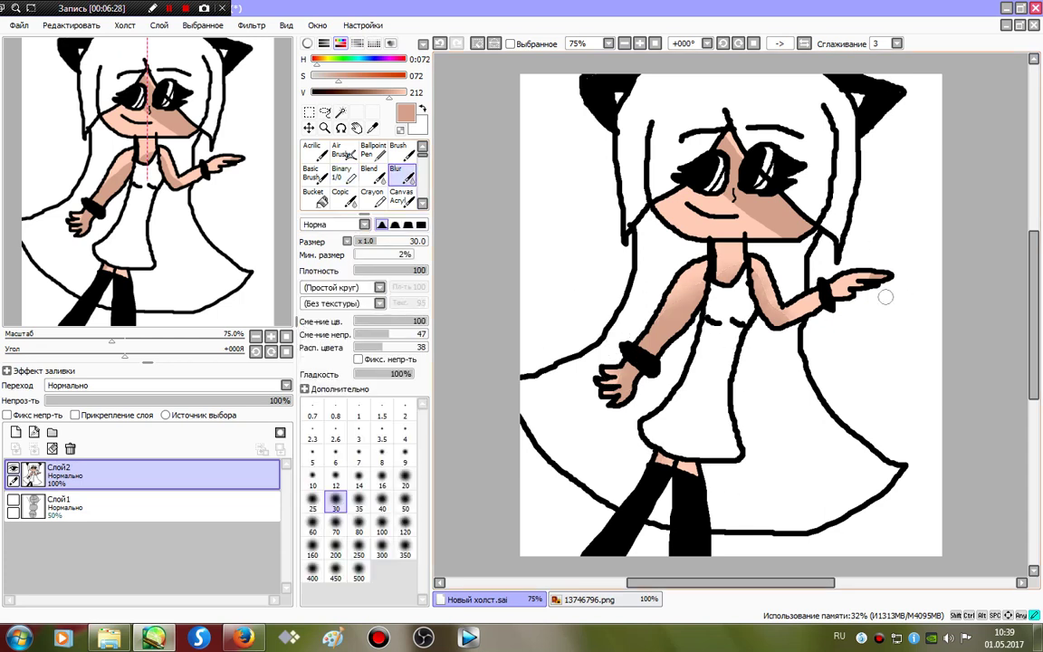
mouse_move(847, 190)
left_mouse_down()
mouse_move(774, 226)
mouse_move(732, 193)
left_mouse_up()
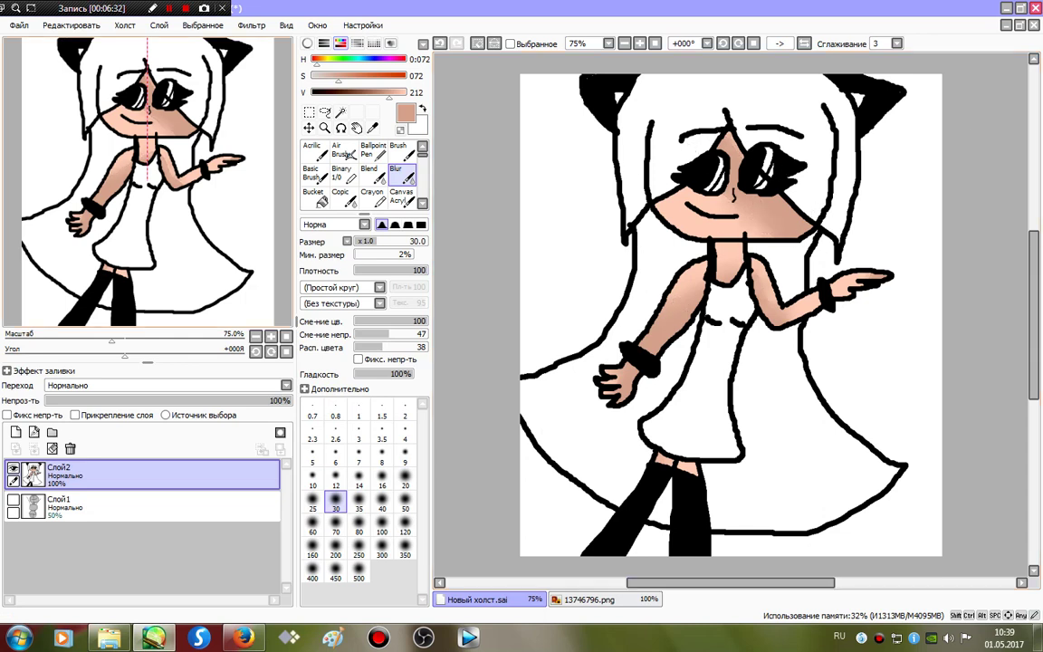
- Paint white highlights (S 000, V 255) on the left cheek, neck, both arms and thigh with the Binary pen at size 70
left_click(344, 174)
left_click(169, 8)
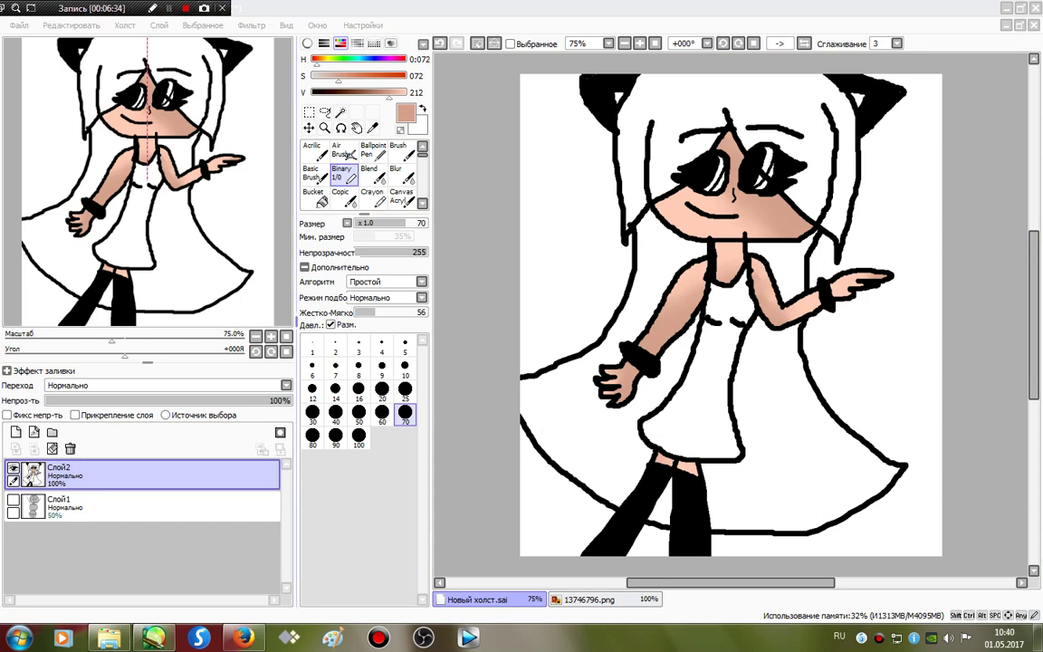
left_click(405, 92)
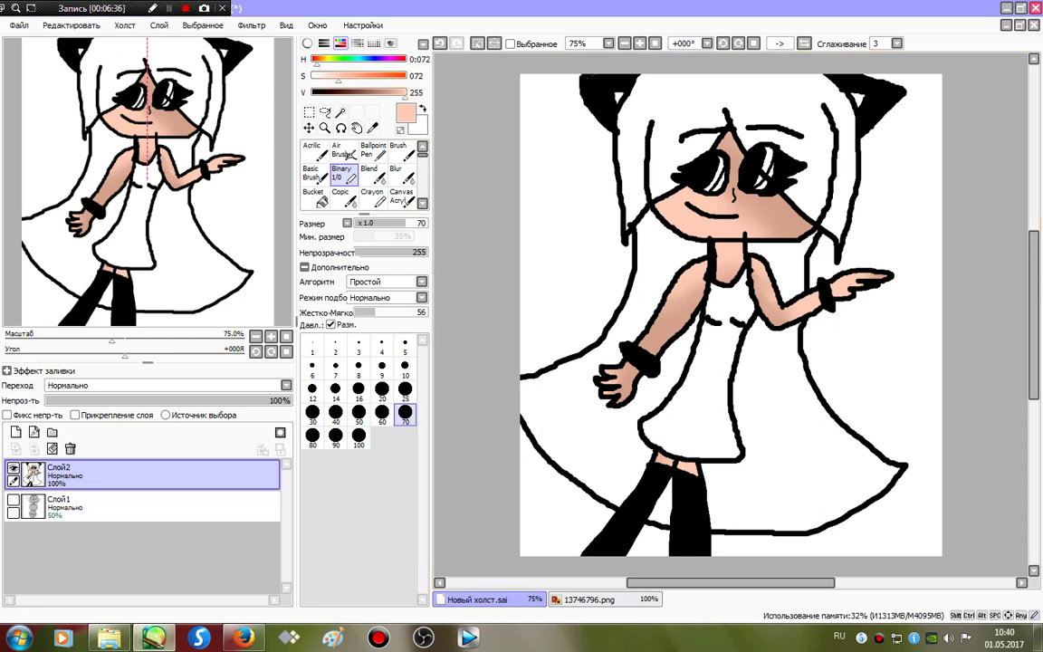
left_click(312, 76)
left_click_drag(665, 207, 678, 215)
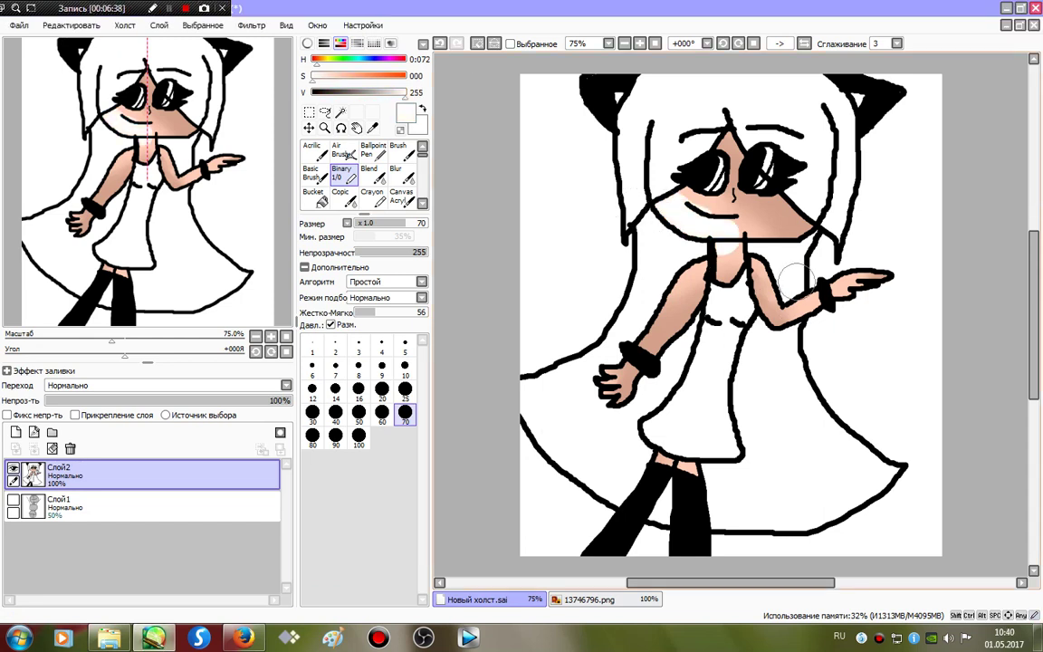
left_click_drag(802, 294, 835, 283)
mouse_move(711, 308)
left_mouse_down()
mouse_move(653, 291)
mouse_move(675, 267)
left_mouse_up()
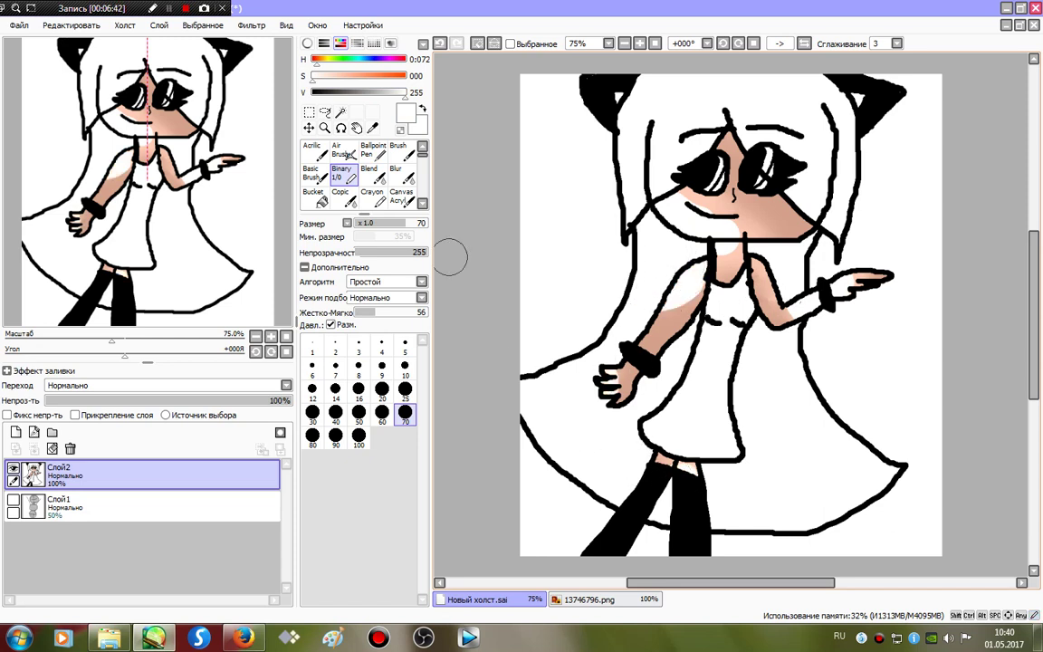
- Soften the white highlights on the arms, neck and cheek with the Blur tool at sizes 30 and 50
left_click(396, 172)
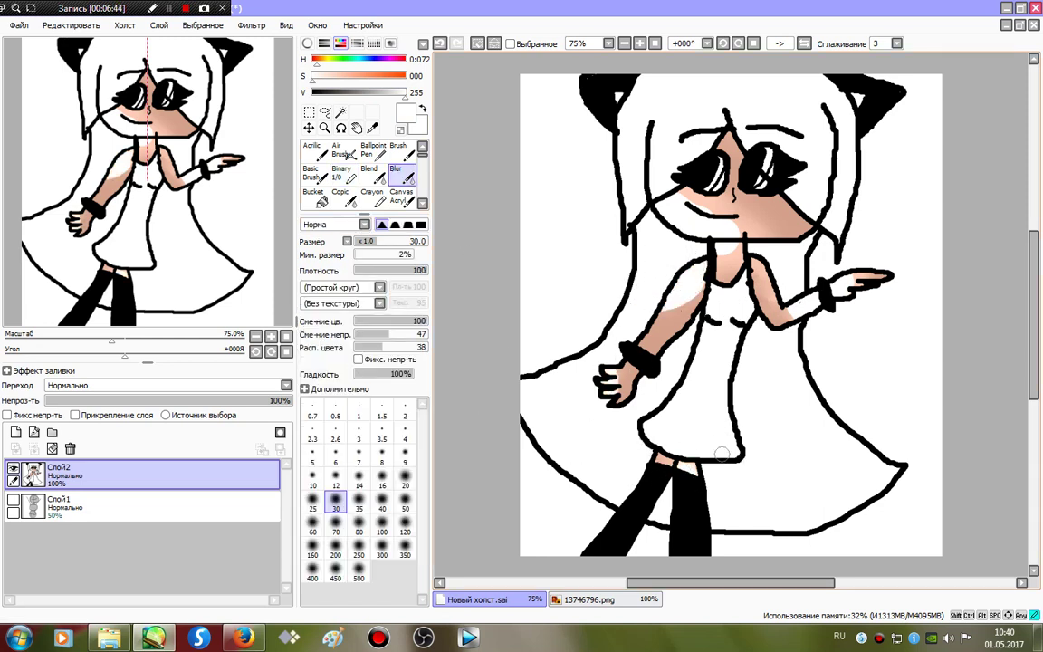
left_click_drag(671, 352, 612, 326)
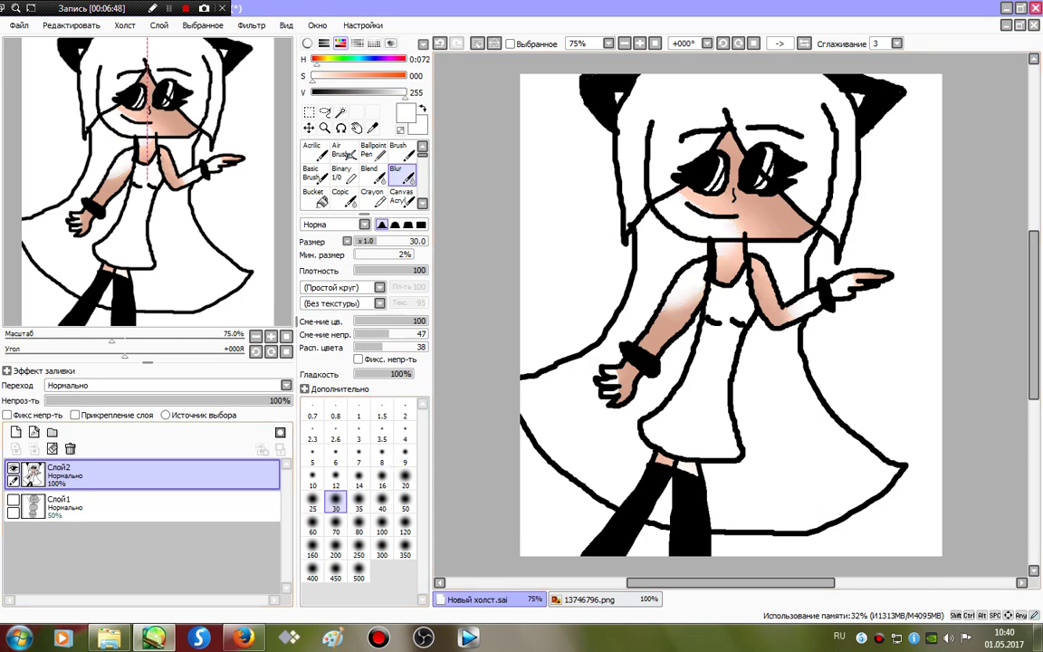
left_click(405, 479)
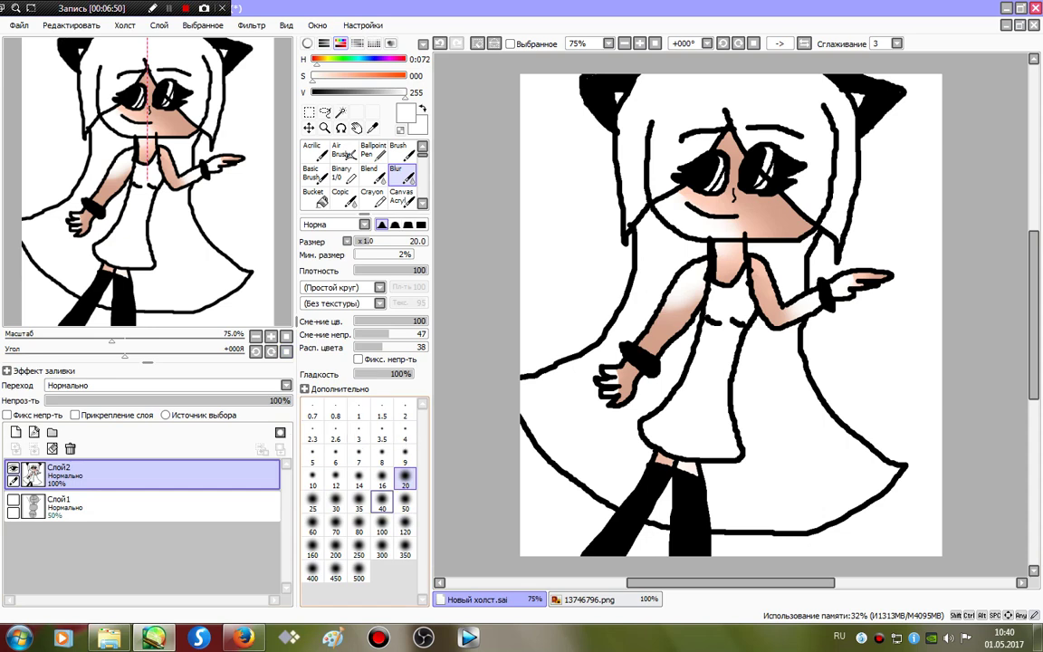
left_click(405, 504)
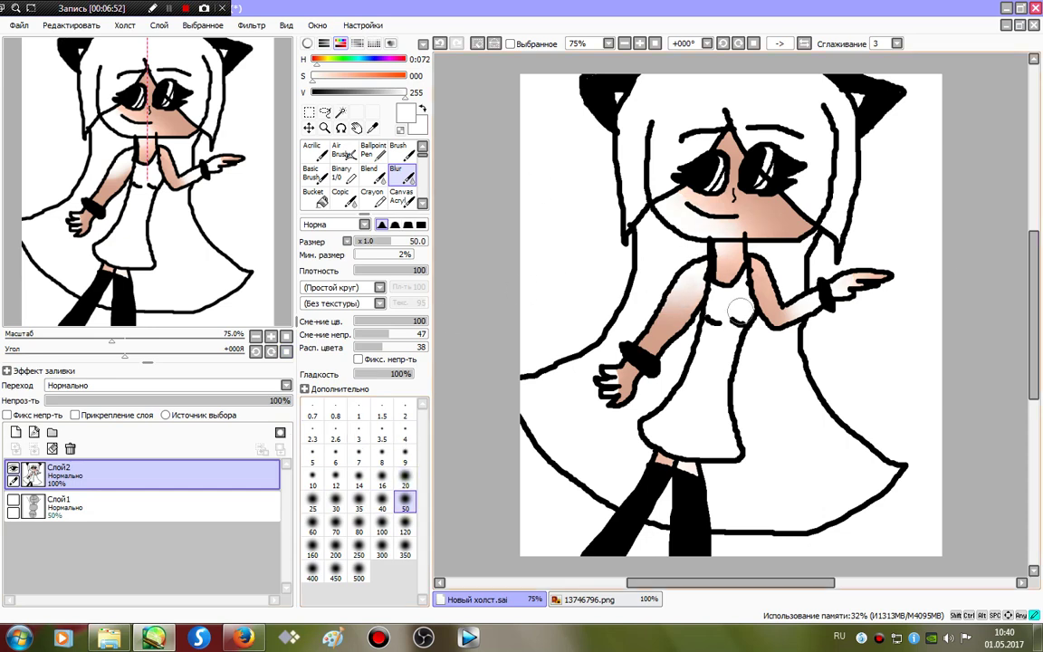
- Dab magenta (H 5:040), violet (H 4:104) and red (H 5:255) on the left cheek with the Binary pen at size 70, and blur them at size 50
left_click(341, 172)
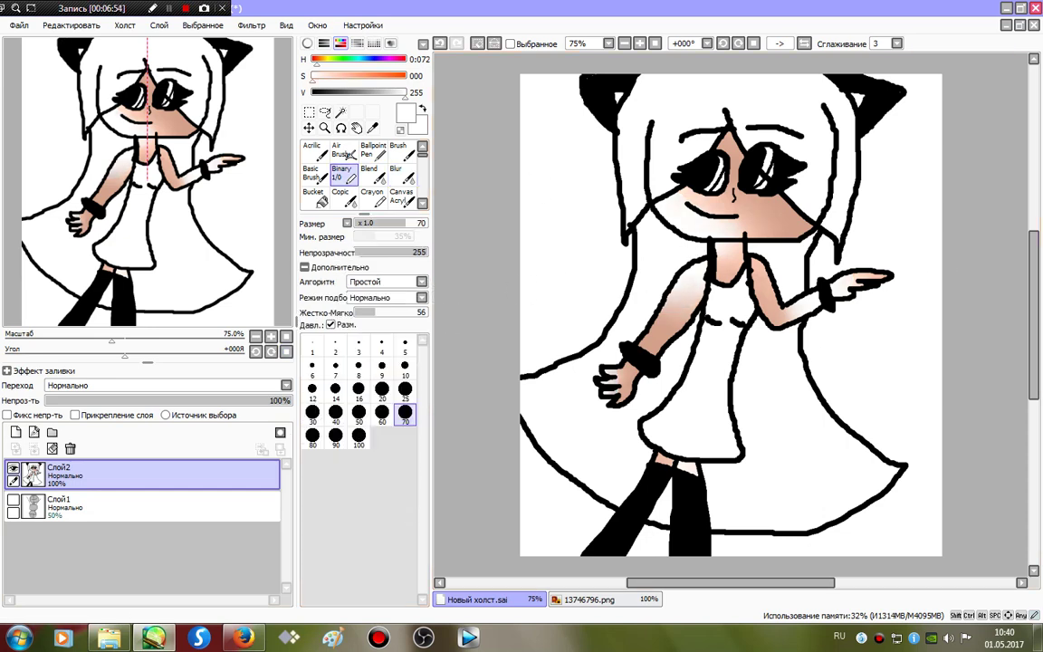
left_click(392, 59)
left_click(394, 76)
left_click(677, 211)
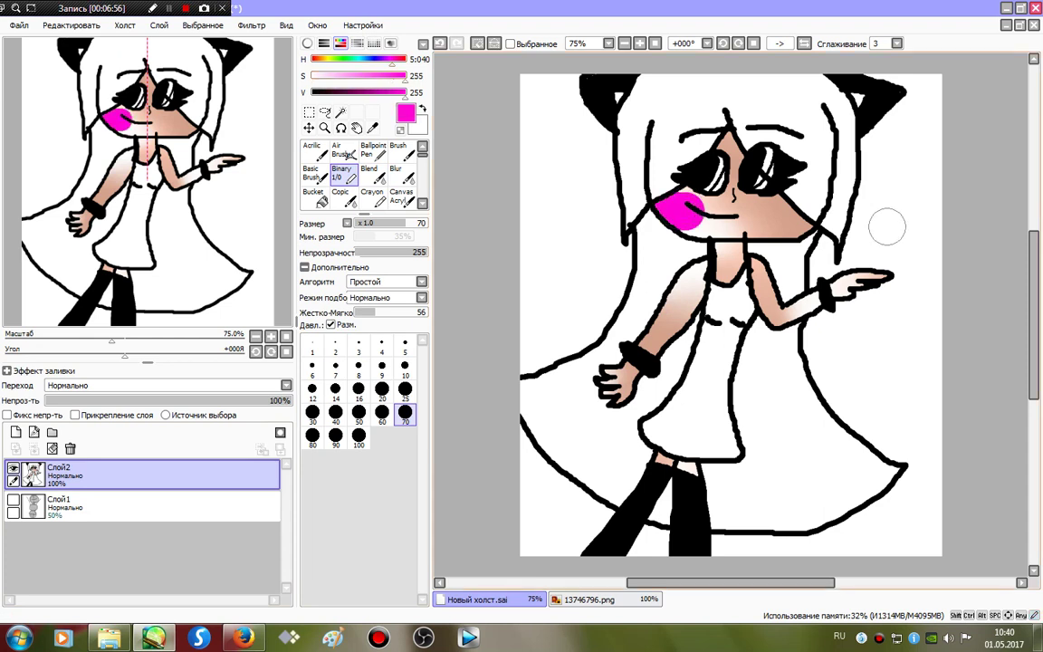
left_click(380, 58)
left_click(672, 214)
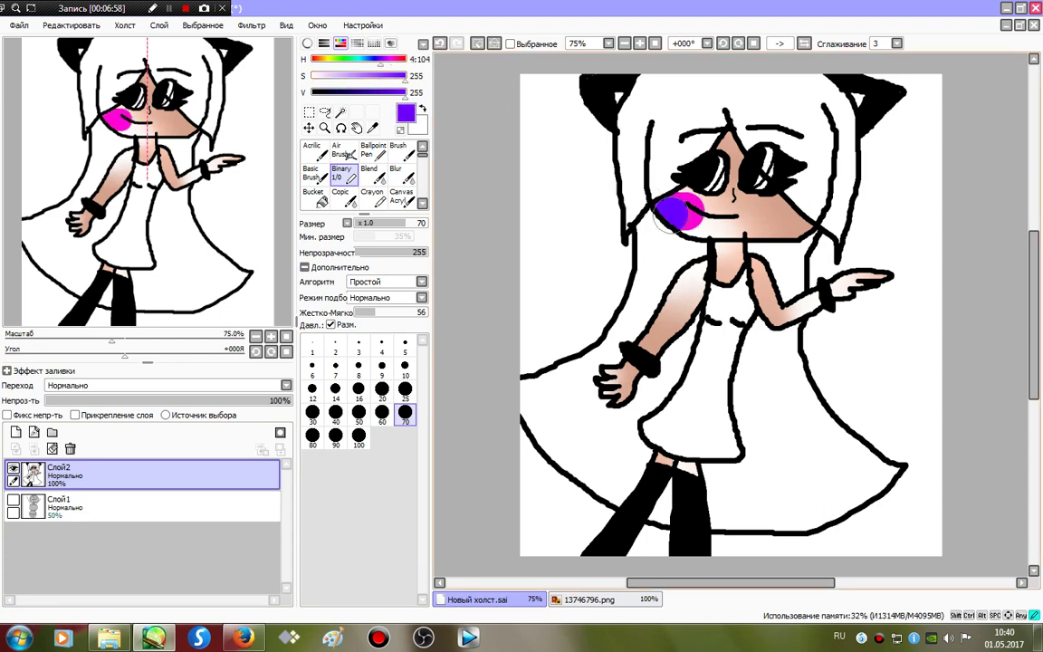
left_click(405, 59)
left_click(658, 211)
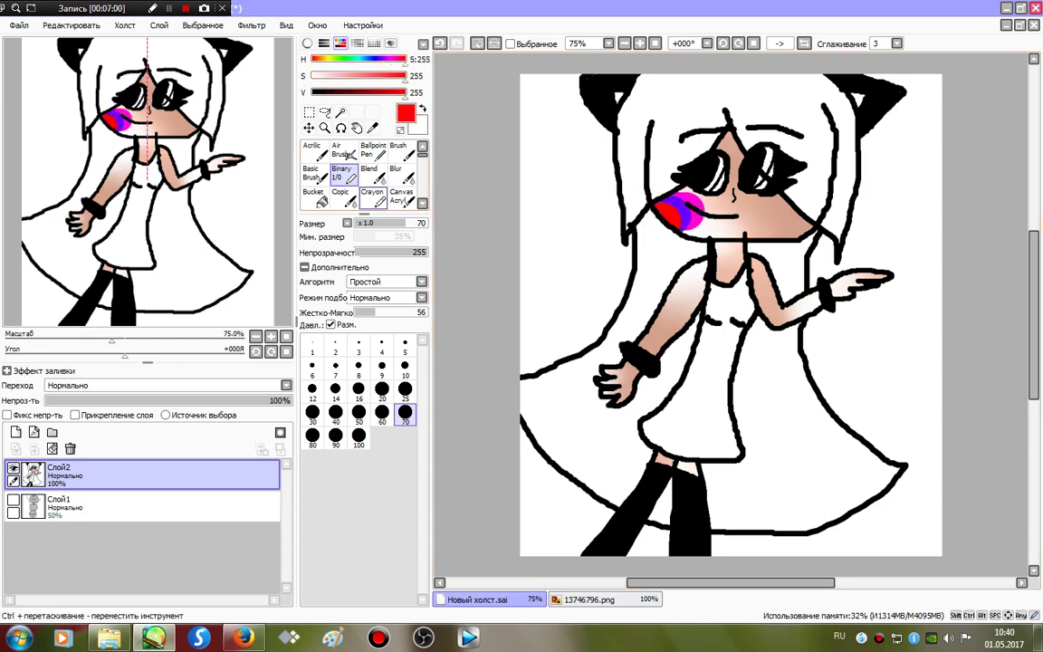
left_click(401, 174)
mouse_move(693, 217)
left_mouse_down()
mouse_move(674, 212)
mouse_move(681, 206)
left_mouse_up()
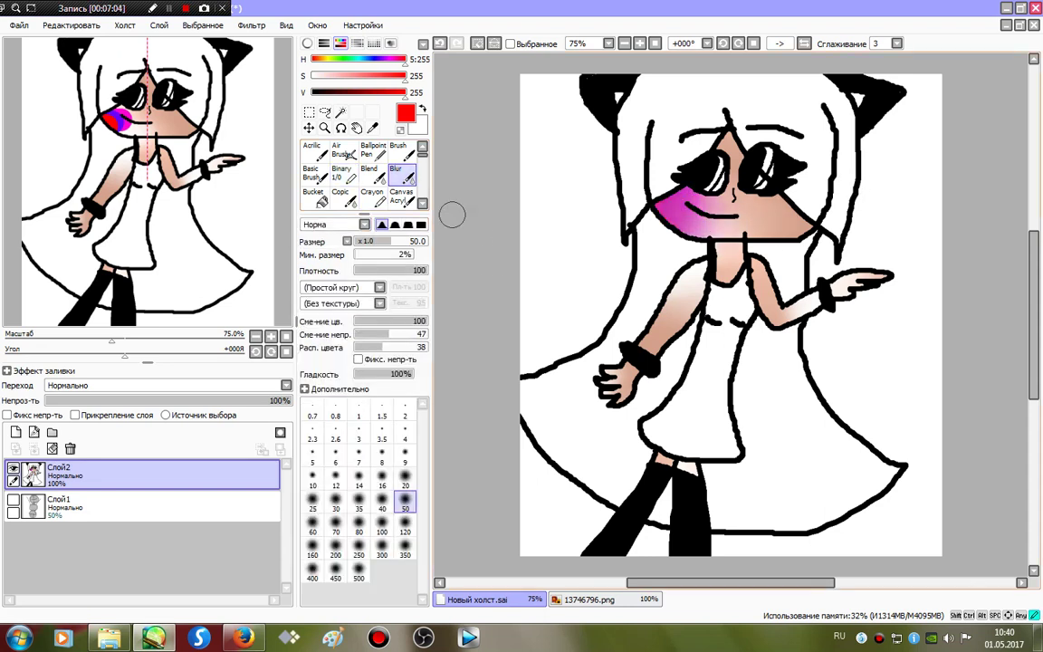
- Add red (H 5:255) blush to both cheeks with the size 70 Binary pen and blur it at size 50
left_click(342, 172)
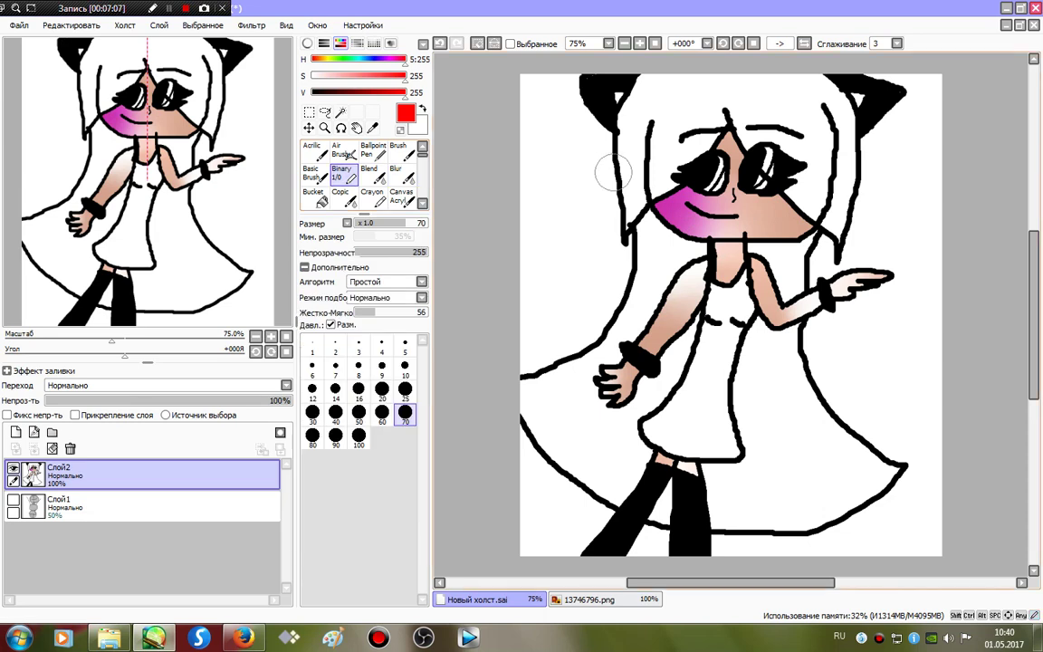
left_click(801, 210)
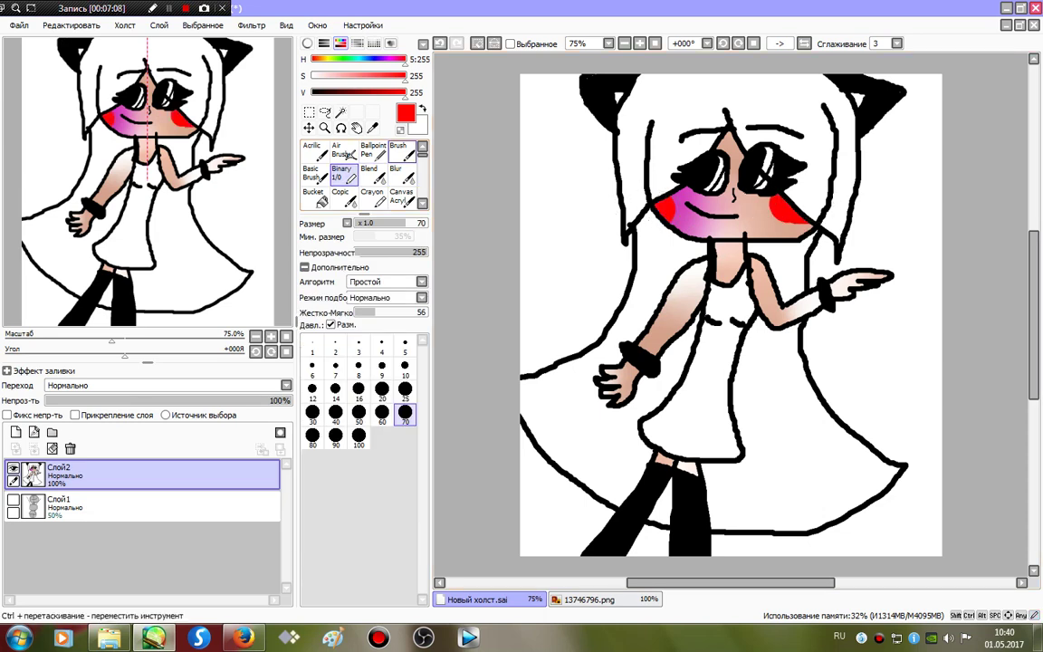
left_click(397, 172)
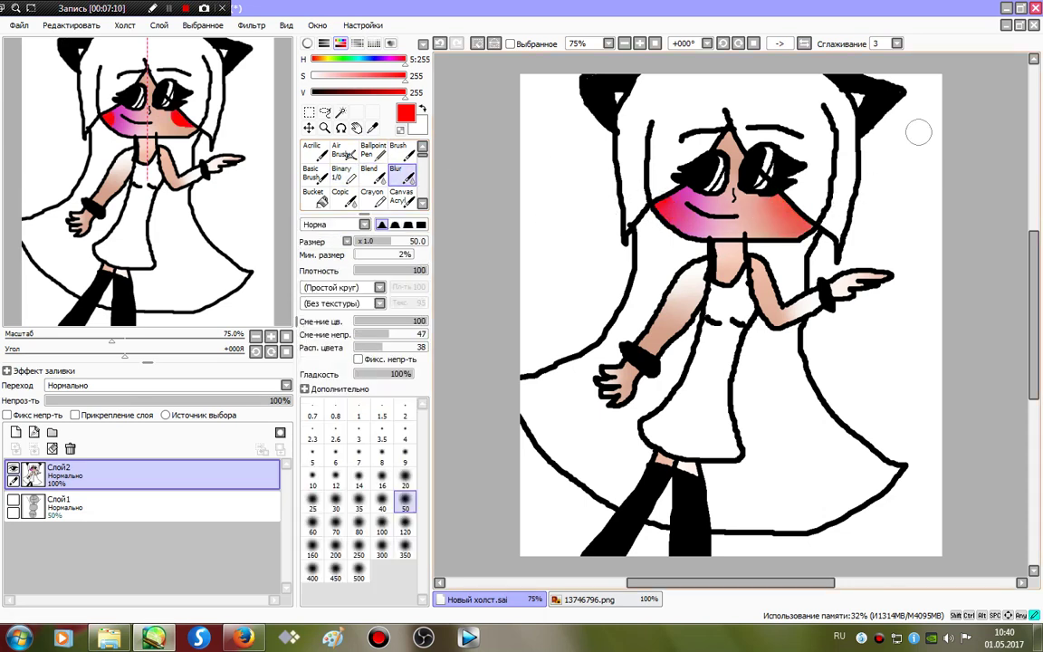
- Sample the pink from the left cheek, paint it over both cheeks with the Binary pen, and blend it with the Blur tool
left_click(342, 172)
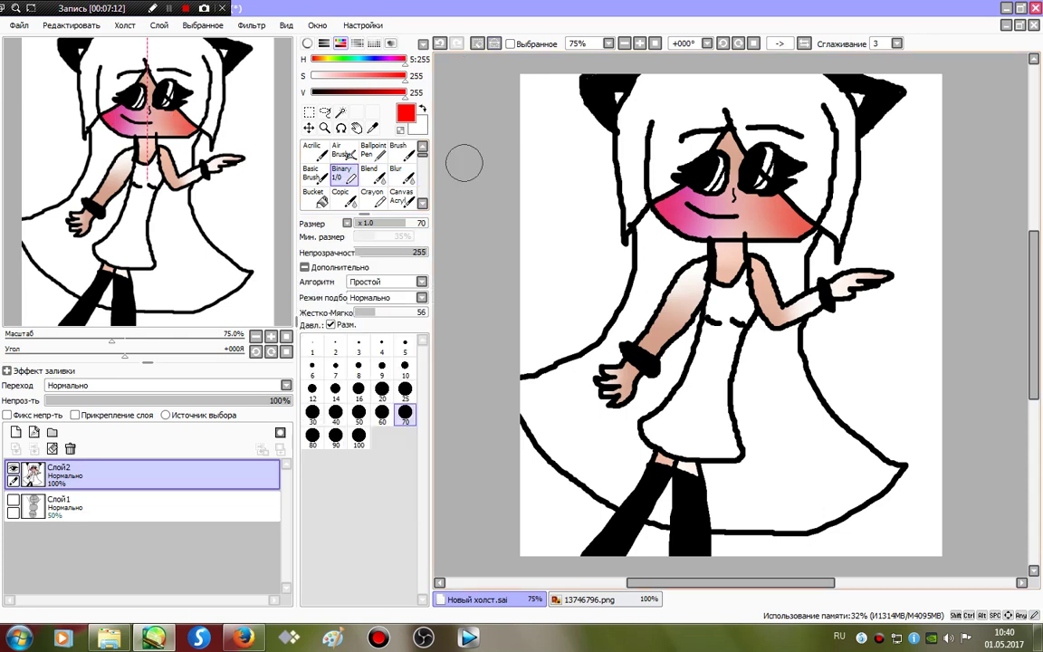
right_click(687, 210)
mouse_move(790, 214)
left_mouse_down()
mouse_move(761, 218)
mouse_move(680, 191)
mouse_move(798, 220)
left_mouse_up()
right_click(677, 201)
left_click(400, 172)
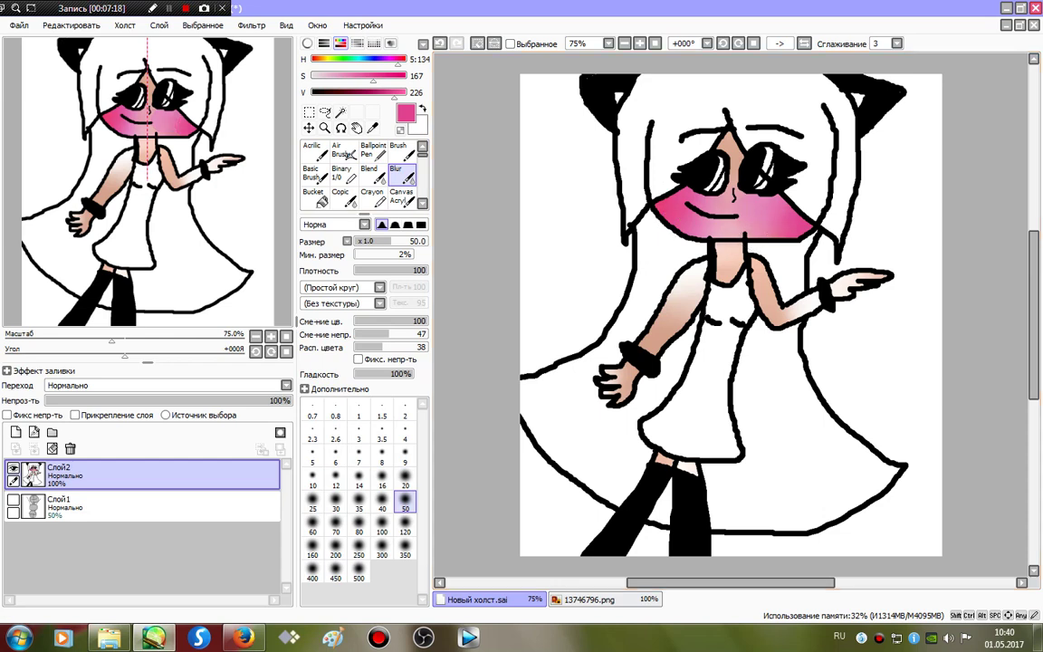
- Select the white hair areas on the head and on both sides of the body with the Magic Wand
left_click(341, 114)
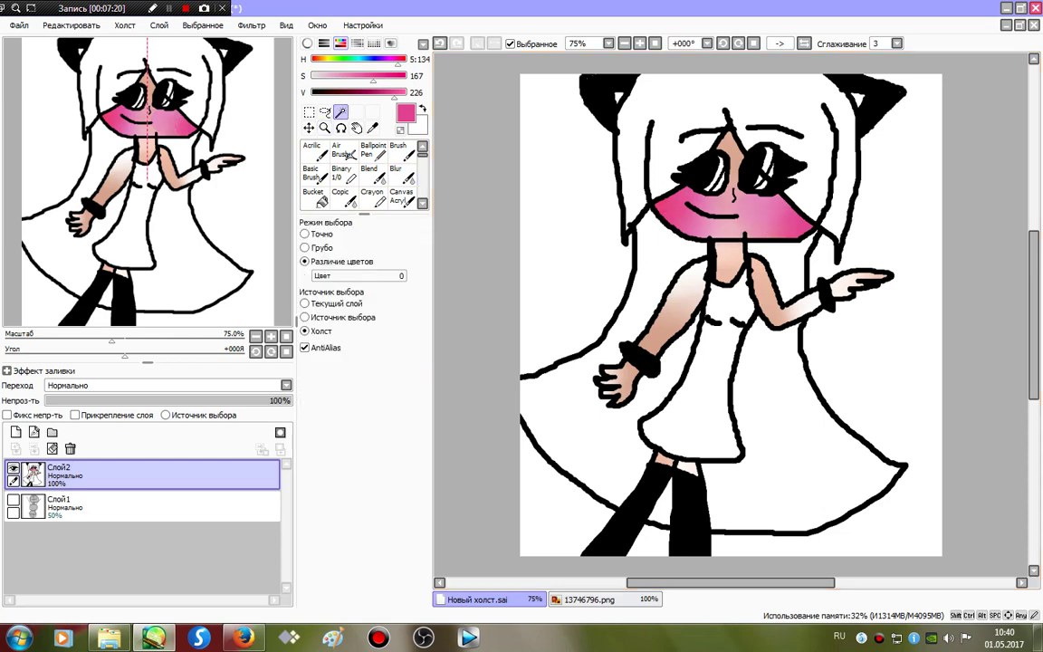
left_click(687, 114)
left_click(788, 268)
left_click(780, 390)
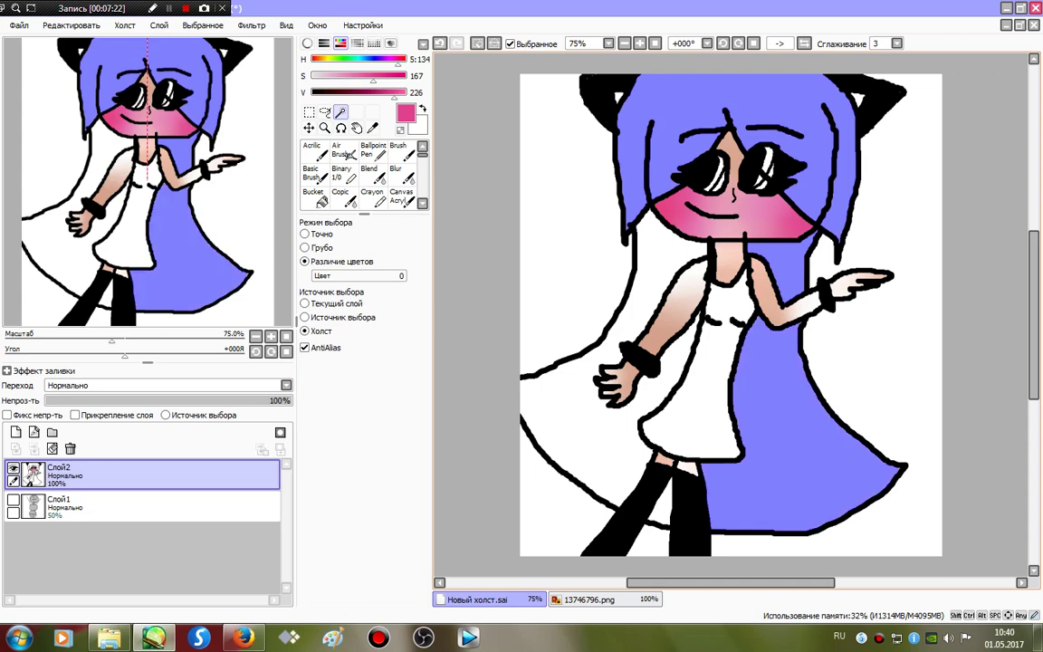
left_click(576, 406)
- Paint the selected hair purple (H 4:200, S 255, V 255) with the Binary pen at size 100 and hide the selection outline
left_click(344, 174)
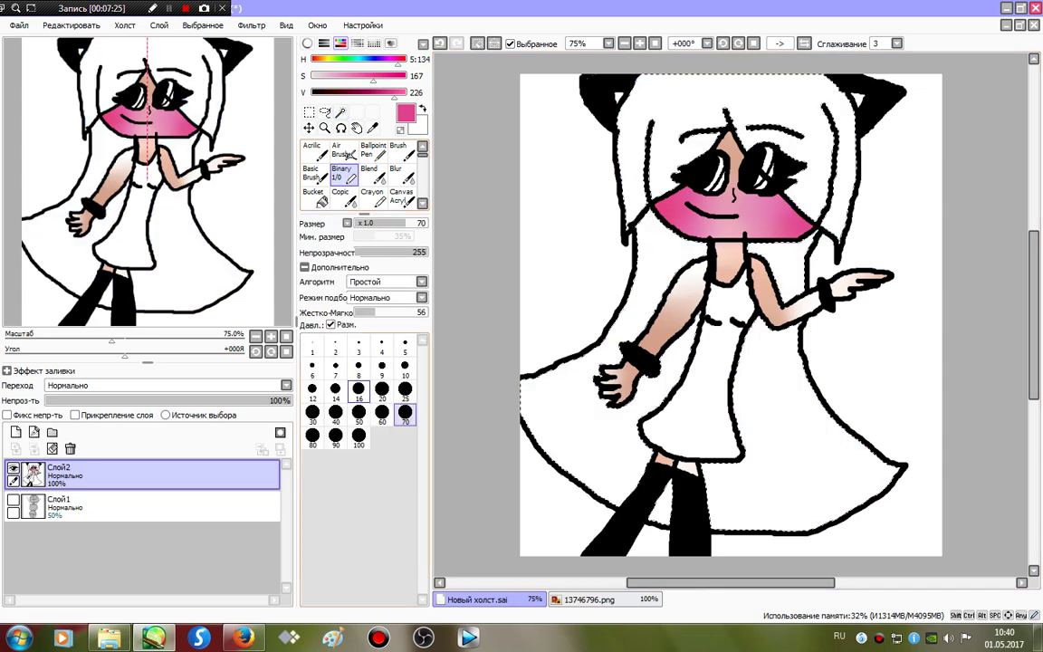
left_click_drag(342, 60, 331, 59)
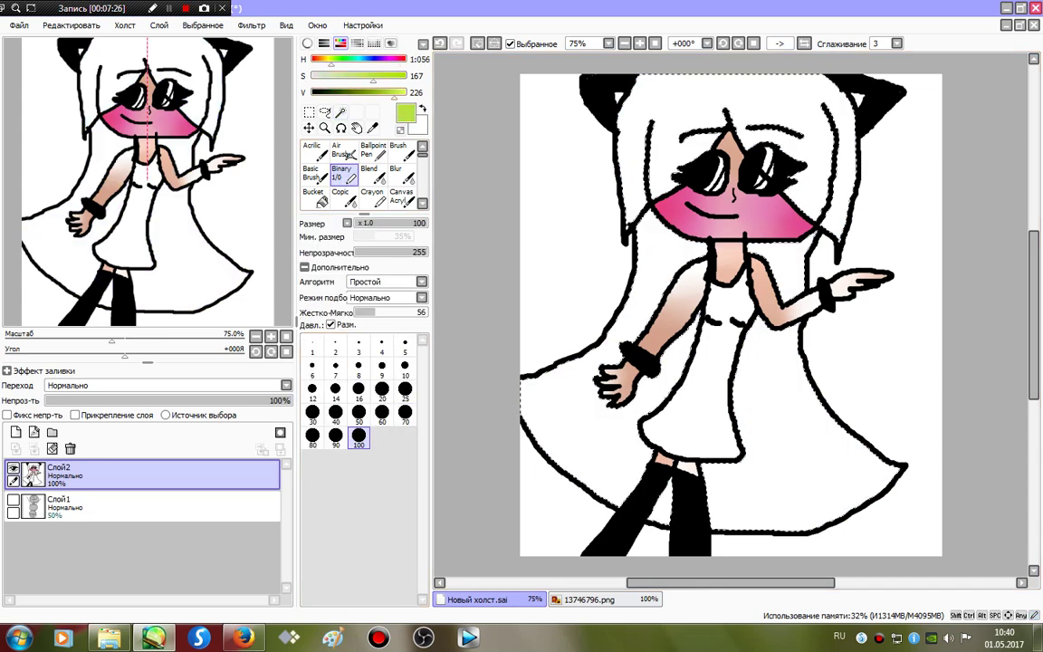
left_click(405, 93)
left_click(386, 60)
left_click(405, 76)
mouse_move(607, 107)
left_mouse_down()
mouse_move(983, 102)
mouse_move(762, 97)
mouse_move(485, 187)
mouse_move(580, 222)
mouse_move(904, 242)
mouse_move(826, 390)
mouse_move(526, 440)
mouse_move(917, 506)
mouse_move(512, 496)
left_mouse_up()
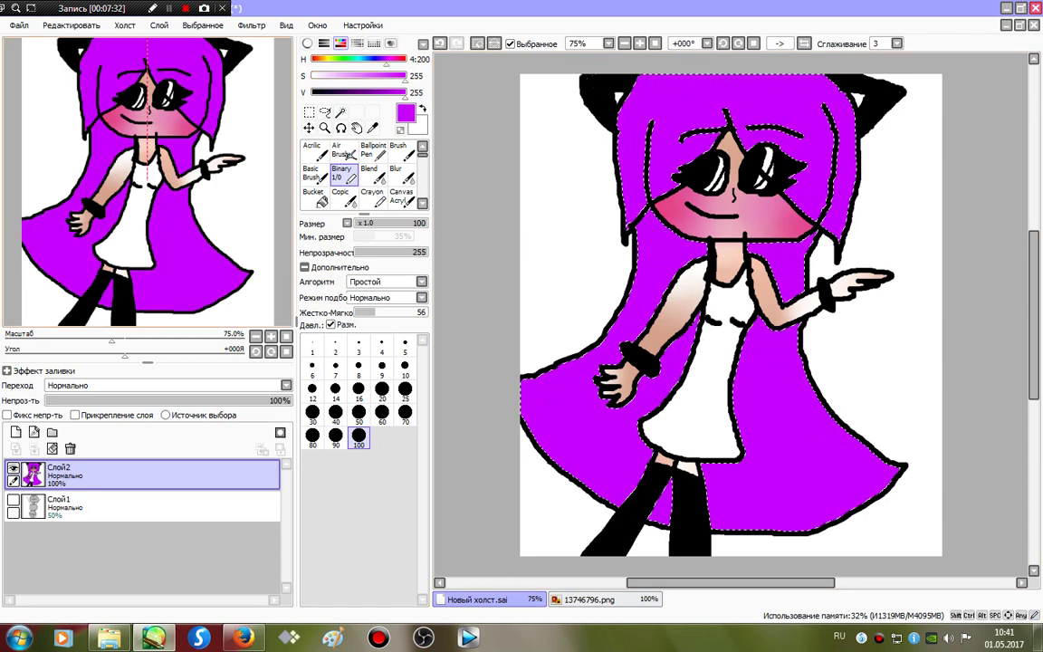
left_click(478, 43)
- Shade the crown, side locks and inner lengths of the hair with darker purple (V 186) using the size 100 Binary pen
left_click(379, 93)
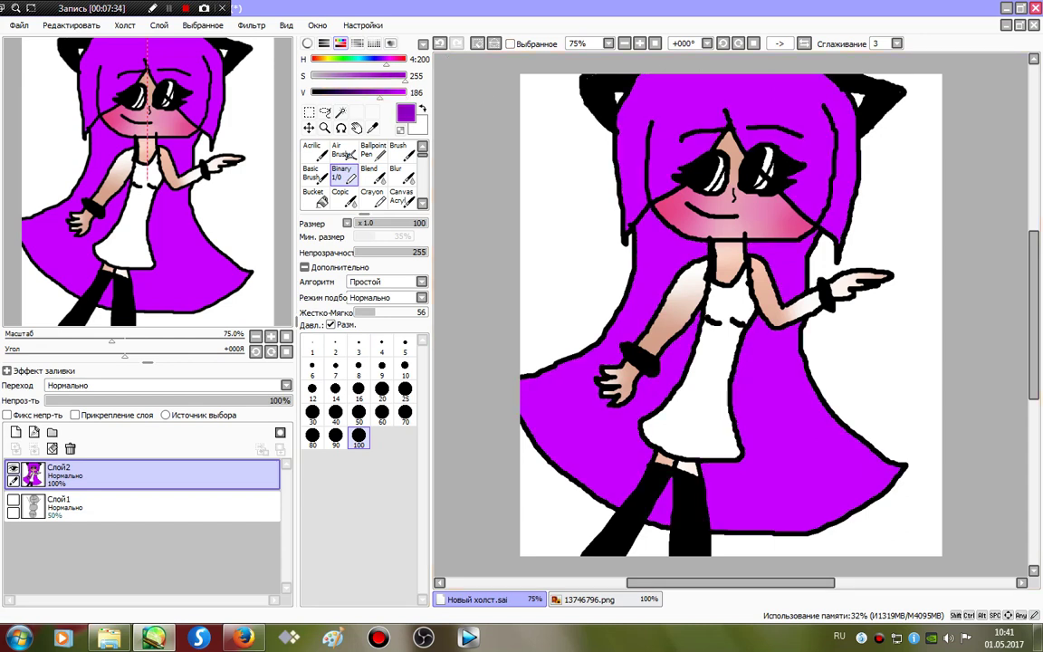
mouse_move(539, 223)
left_mouse_down()
mouse_move(734, 116)
mouse_move(822, 255)
mouse_move(856, 282)
left_mouse_up()
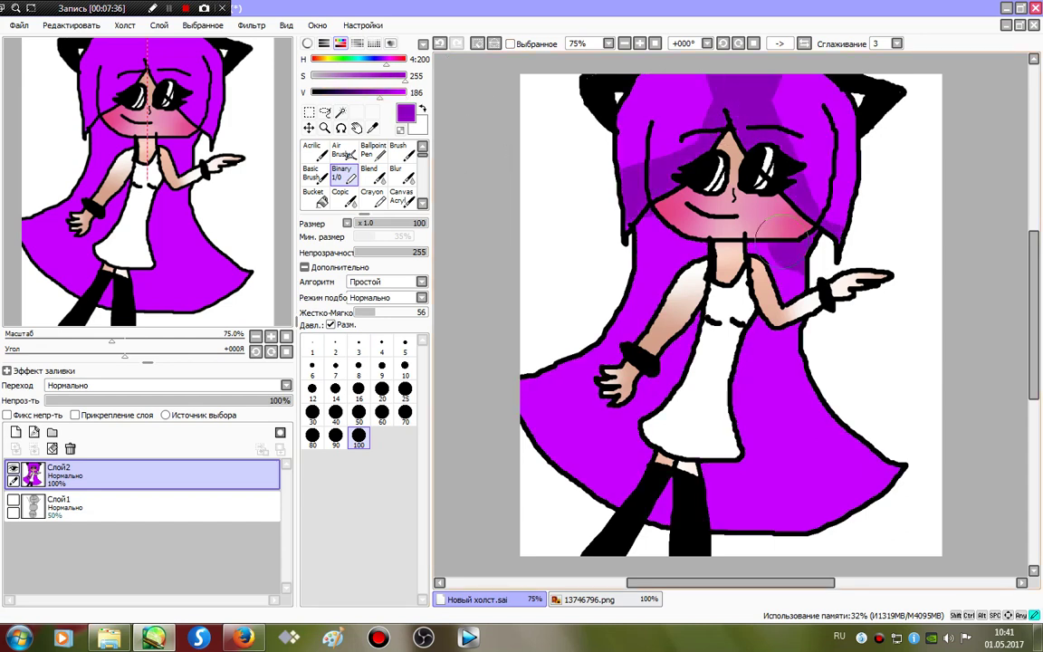
mouse_move(780, 221)
left_mouse_down()
mouse_move(683, 228)
mouse_move(686, 284)
mouse_move(557, 429)
mouse_move(724, 312)
mouse_move(612, 524)
mouse_move(661, 467)
mouse_move(687, 527)
mouse_move(705, 450)
mouse_move(745, 538)
mouse_move(734, 406)
mouse_move(740, 305)
mouse_move(840, 383)
left_mouse_up()
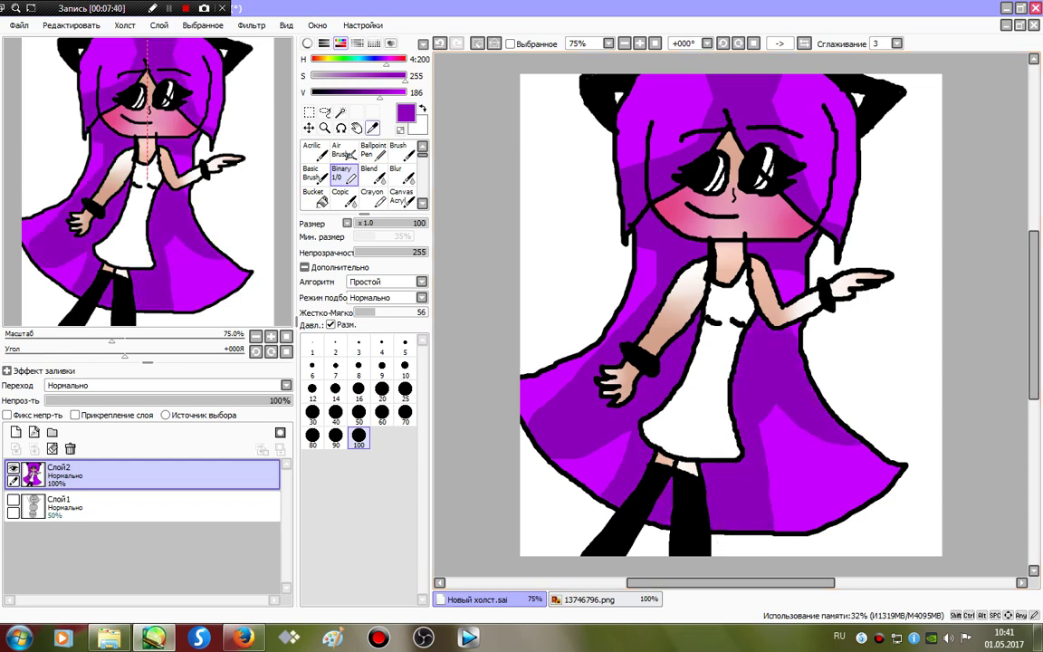
- Paint white highlights (S 000, V 255) on the hair tips, left lock and both sides of the head with the Binary pen at size 100
left_click(312, 76)
left_click(406, 93)
mouse_move(822, 503)
left_mouse_down()
mouse_move(925, 503)
mouse_move(880, 485)
left_mouse_up()
mouse_move(601, 469)
left_mouse_down()
mouse_move(563, 468)
mouse_move(506, 393)
left_mouse_up()
left_click_drag(654, 282, 599, 273)
left_click_drag(693, 133, 664, 94)
left_click_drag(832, 126, 838, 186)
- Blend the hair's shadows and highlights with the Blur tool, using size 50 on the head and size 80 along the lengths
left_click(401, 175)
left_click_drag(657, 140, 679, 128)
left_click_drag(806, 154, 820, 123)
left_click_drag(710, 116, 638, 113)
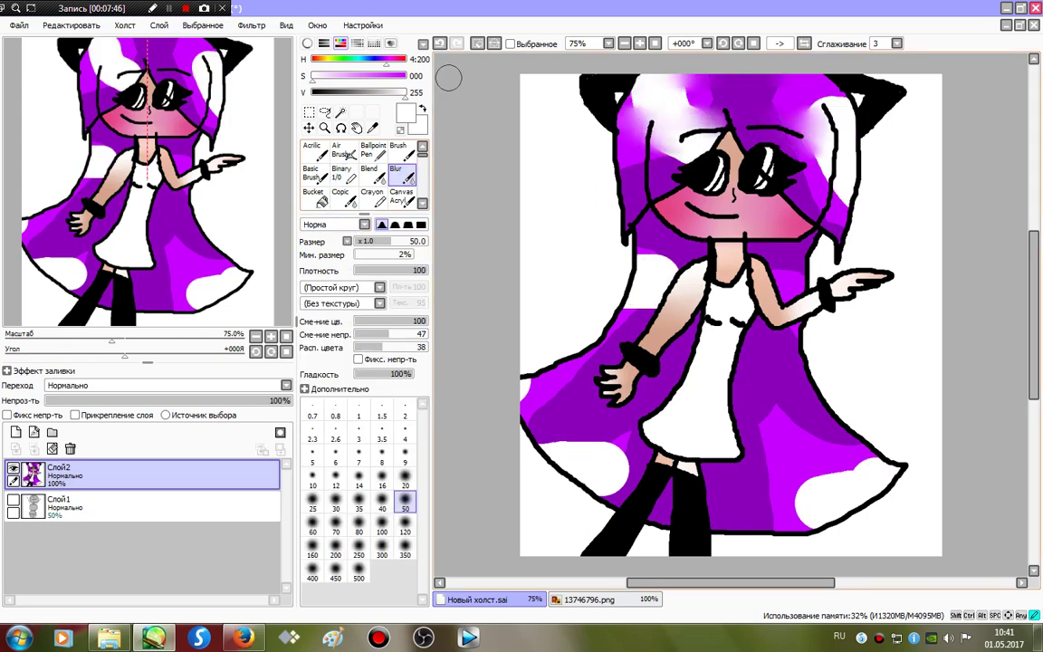
mouse_move(448, 78)
left_mouse_down()
mouse_move(596, 98)
mouse_move(895, 109)
mouse_move(571, 175)
mouse_move(924, 212)
mouse_move(1029, 120)
mouse_move(995, 190)
mouse_move(544, 129)
left_mouse_up()
mouse_move(590, 58)
left_mouse_down()
mouse_move(689, 127)
mouse_move(764, 206)
left_mouse_up()
left_click(359, 524)
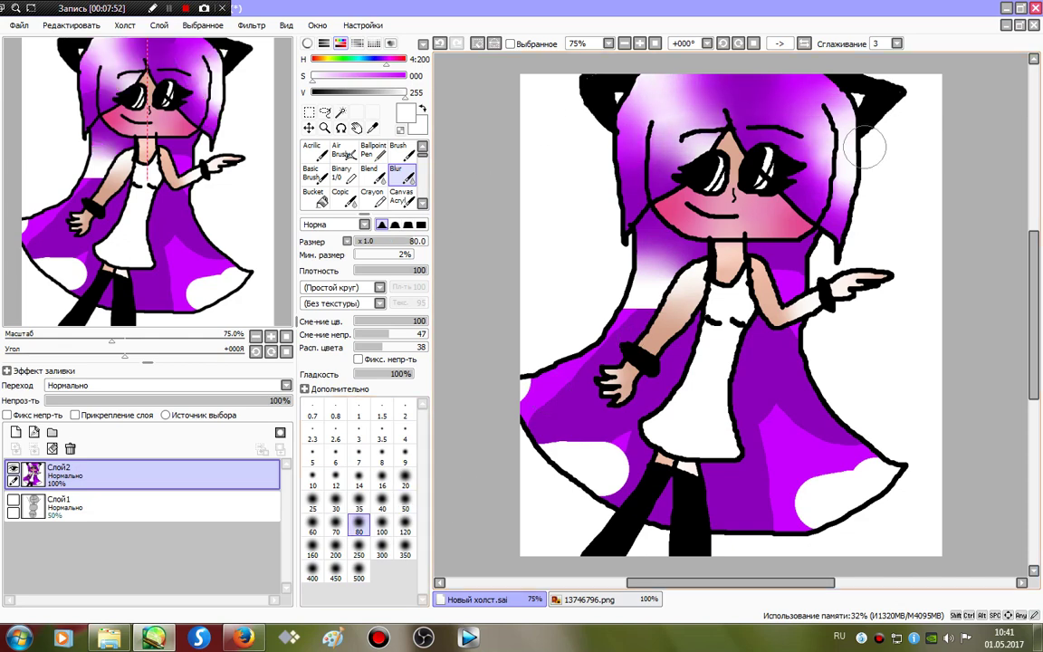
mouse_move(729, 53)
left_mouse_down()
mouse_move(551, 172)
mouse_move(918, 139)
mouse_move(593, 61)
mouse_move(1003, 200)
mouse_move(538, 332)
left_mouse_up()
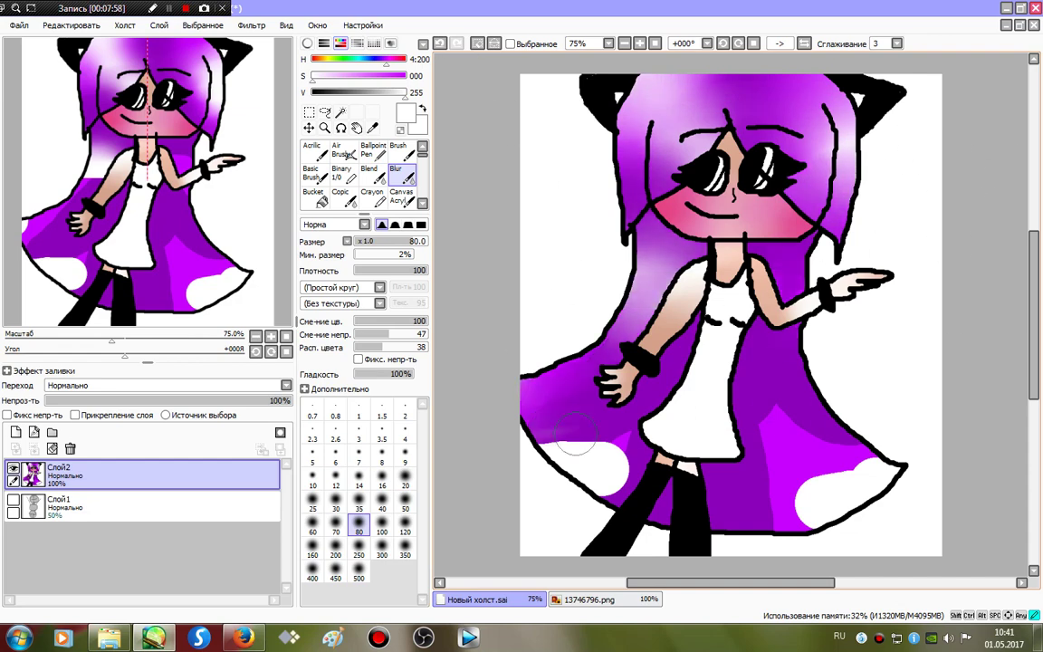
mouse_move(498, 385)
left_mouse_down()
mouse_move(934, 471)
mouse_move(922, 421)
mouse_move(657, 508)
mouse_move(492, 525)
mouse_move(508, 415)
mouse_move(757, 403)
mouse_move(601, 540)
mouse_move(779, 373)
left_mouse_up()
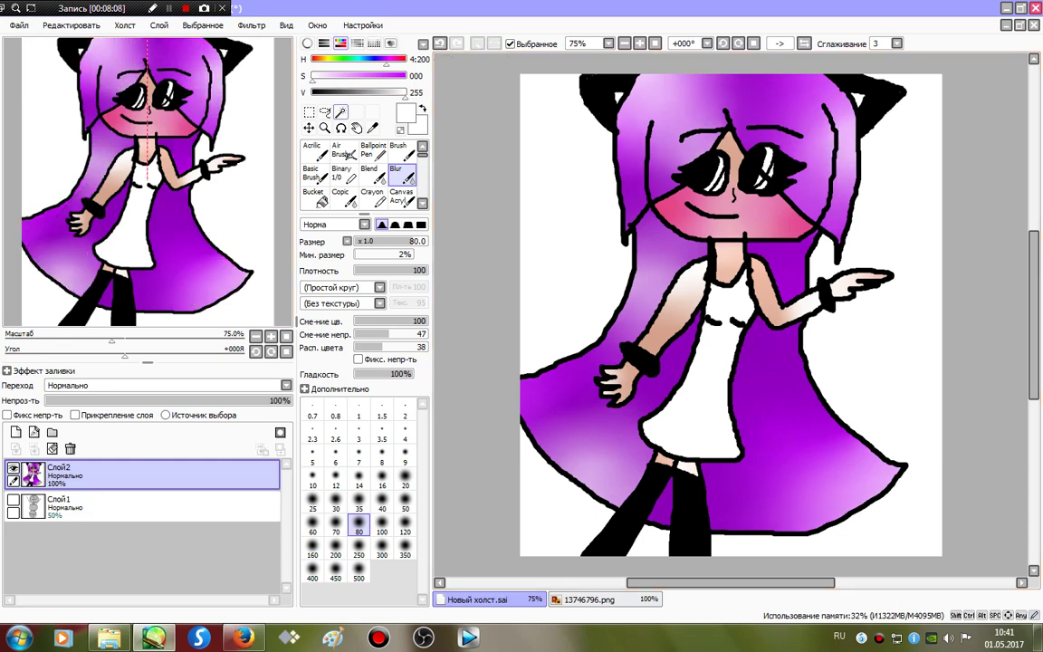
key("w")
left_click(706, 380)
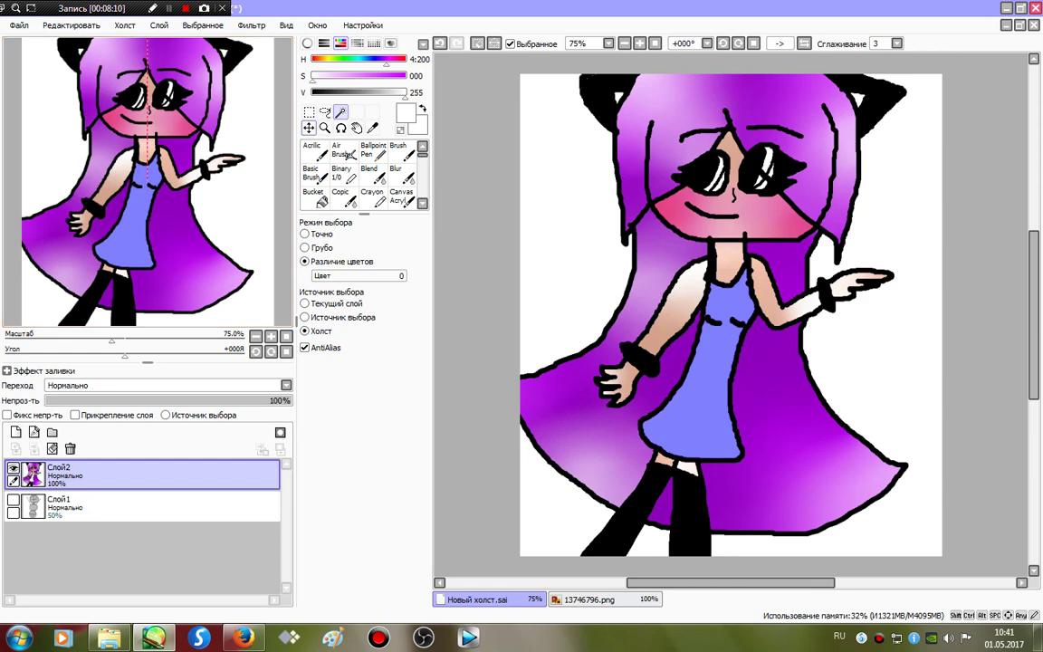
left_click(343, 175)
left_click(323, 60)
left_click(404, 76)
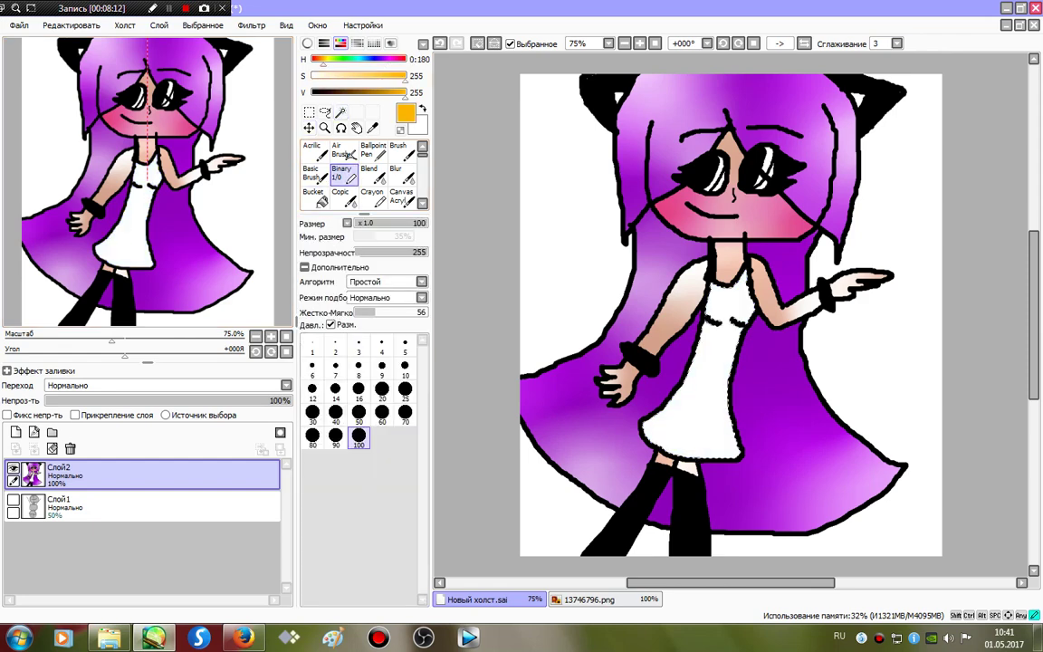
- Undo back to the hair selection and set up the Air Brush with black (V 000) and the Chalk shape
left_click(439, 42)
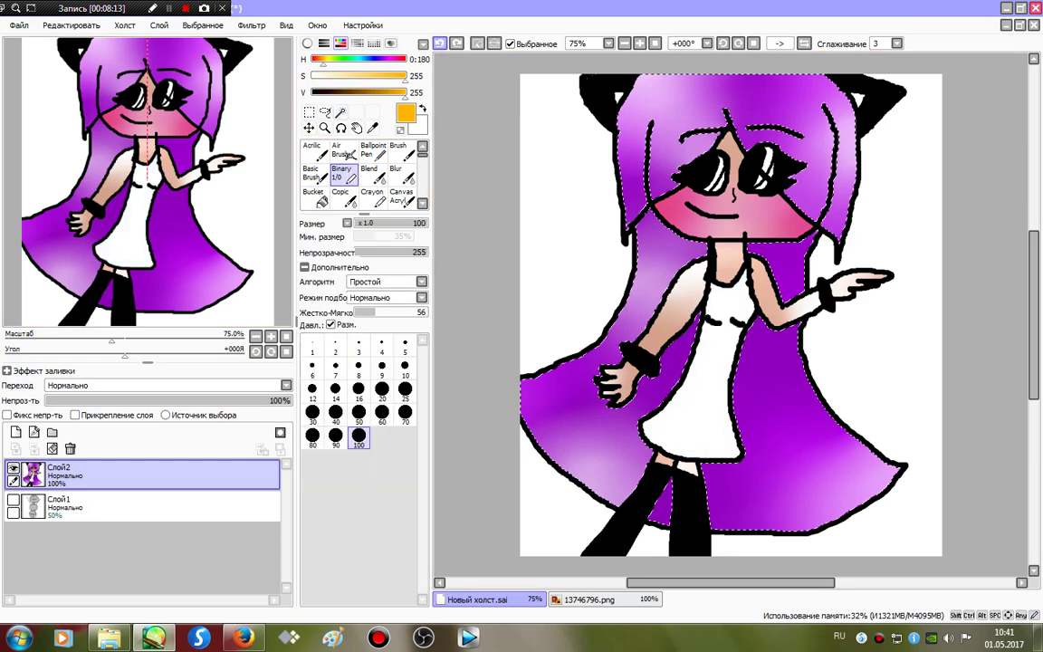
left_click(344, 152)
left_click(312, 93)
left_click(344, 288)
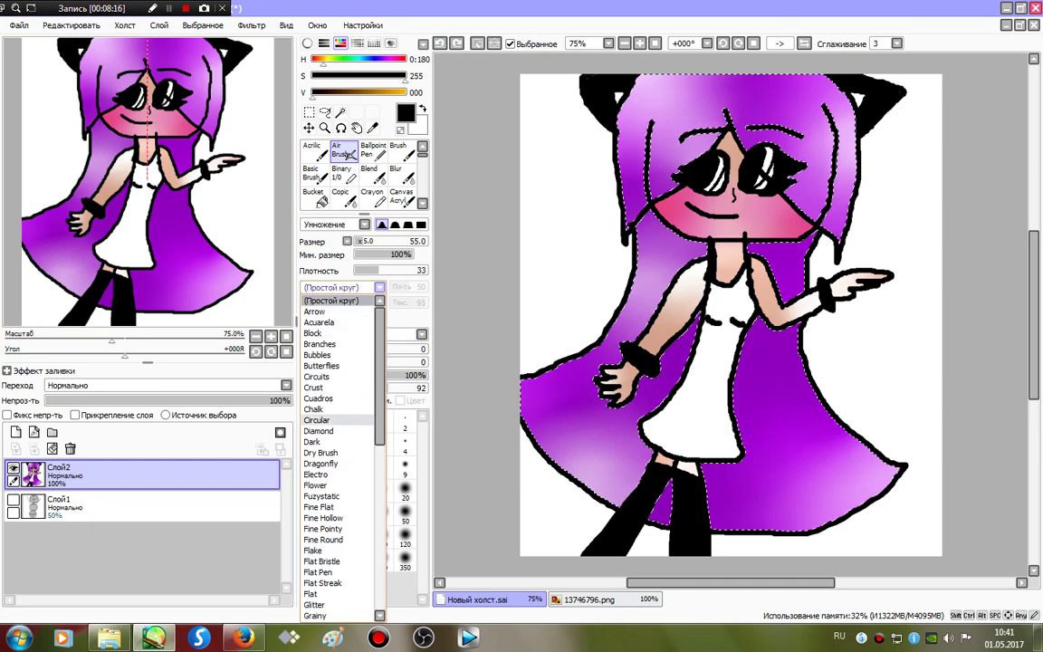
left_click(331, 409)
- Apply the (Текстуры) texture to the Air Brush at strength 4 and set the Chalk shape strength to 6
left_click(342, 303)
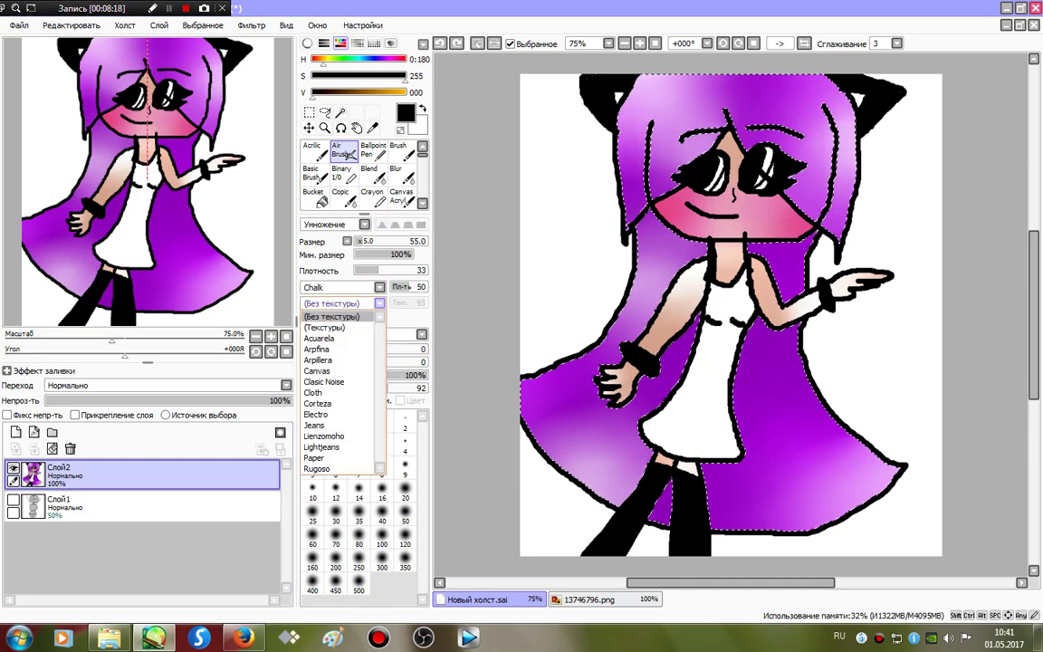
left_click(324, 327)
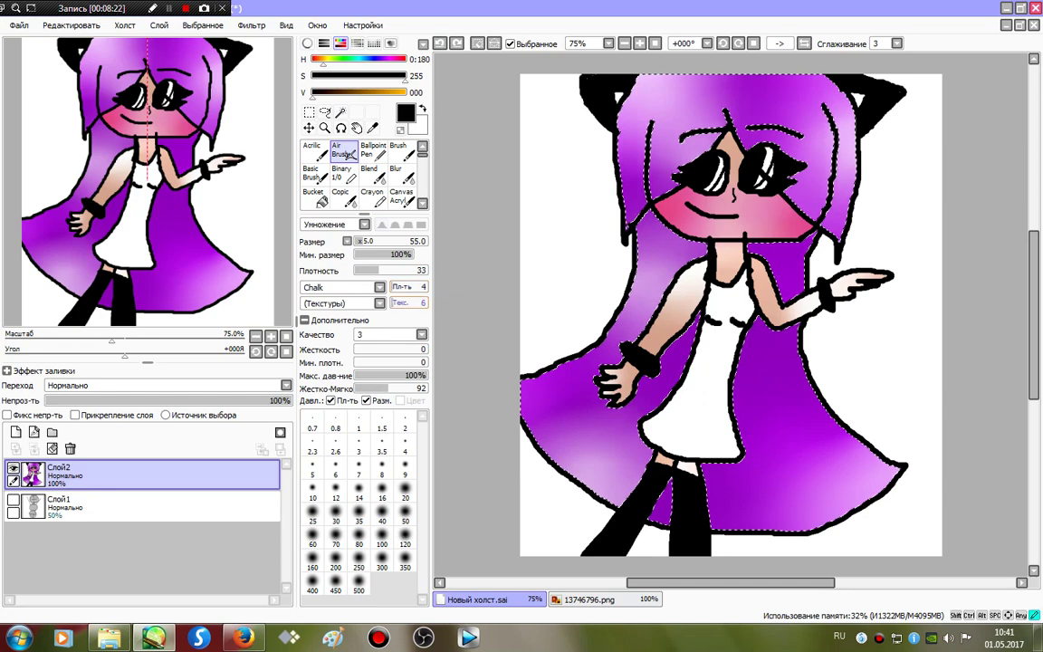
left_click_drag(393, 303, 392, 303)
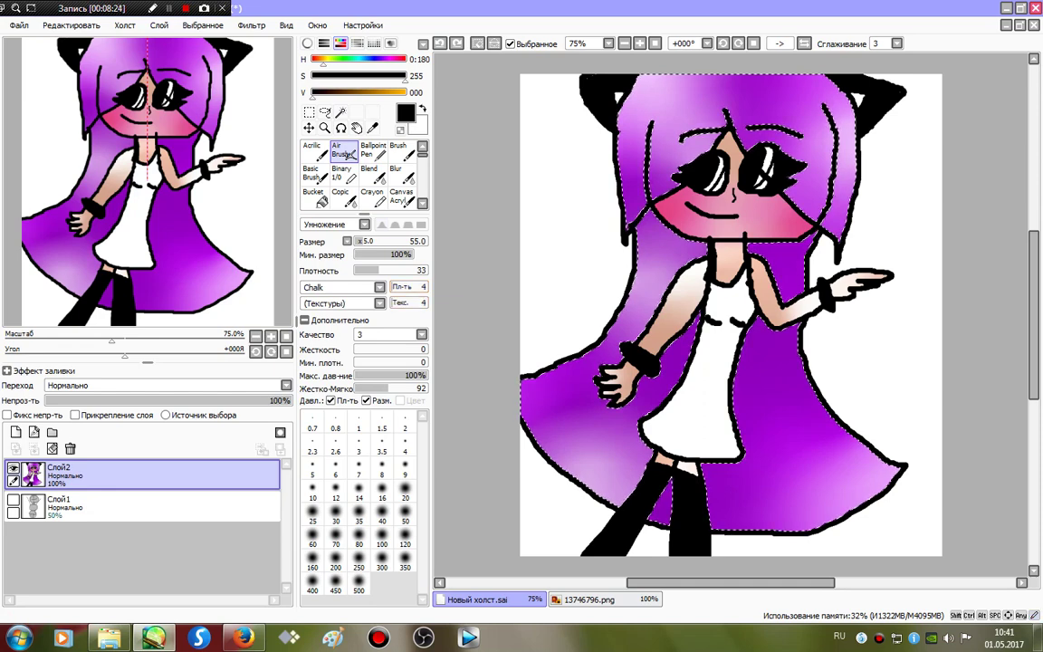
left_click_drag(392, 287, 393, 287)
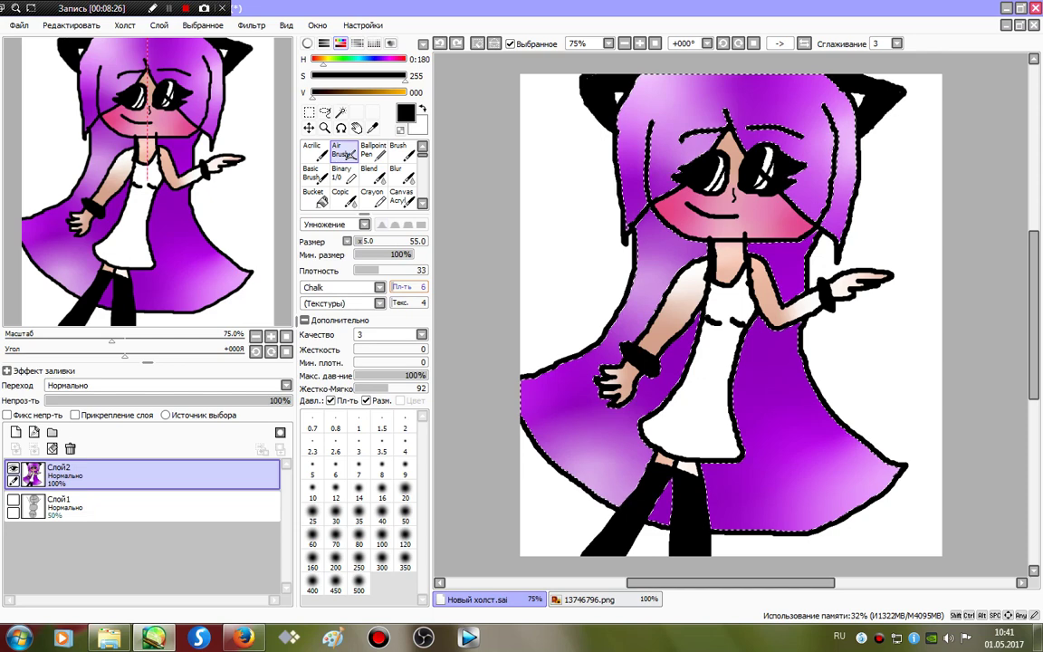
- On a new layer, paint black chalk texture over the hair with the Air Brush at size 120 and the selection outline hidden
left_click(16, 432)
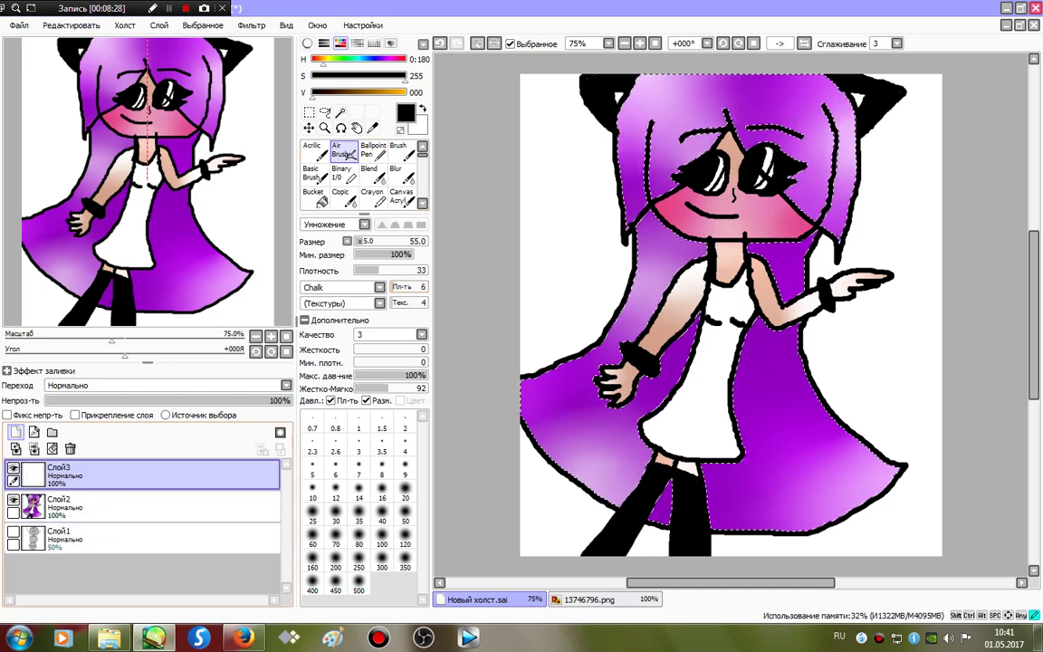
left_click(405, 535)
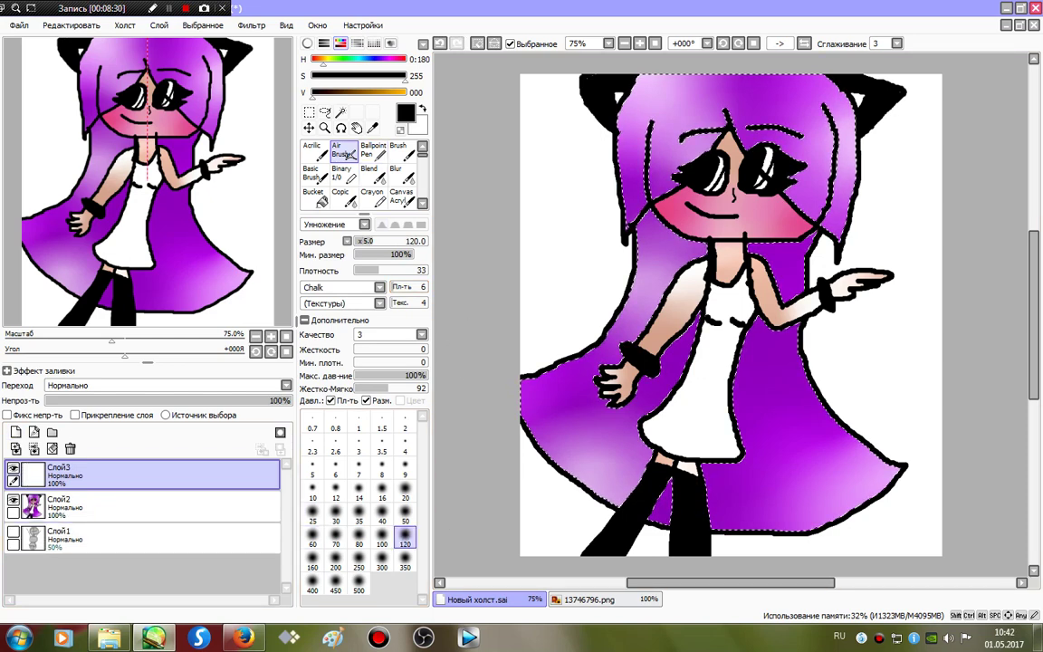
left_click(510, 43)
mouse_move(768, 147)
left_mouse_down()
mouse_move(551, 89)
mouse_move(890, 157)
mouse_move(634, 145)
mouse_move(466, 279)
mouse_move(966, 379)
mouse_move(816, 534)
mouse_move(507, 416)
mouse_move(978, 280)
mouse_move(962, 175)
mouse_move(500, 100)
mouse_move(589, 244)
mouse_move(559, 301)
mouse_move(861, 431)
mouse_move(541, 386)
mouse_move(487, 348)
left_mouse_up()
left_click_drag(707, 404, 462, 409)
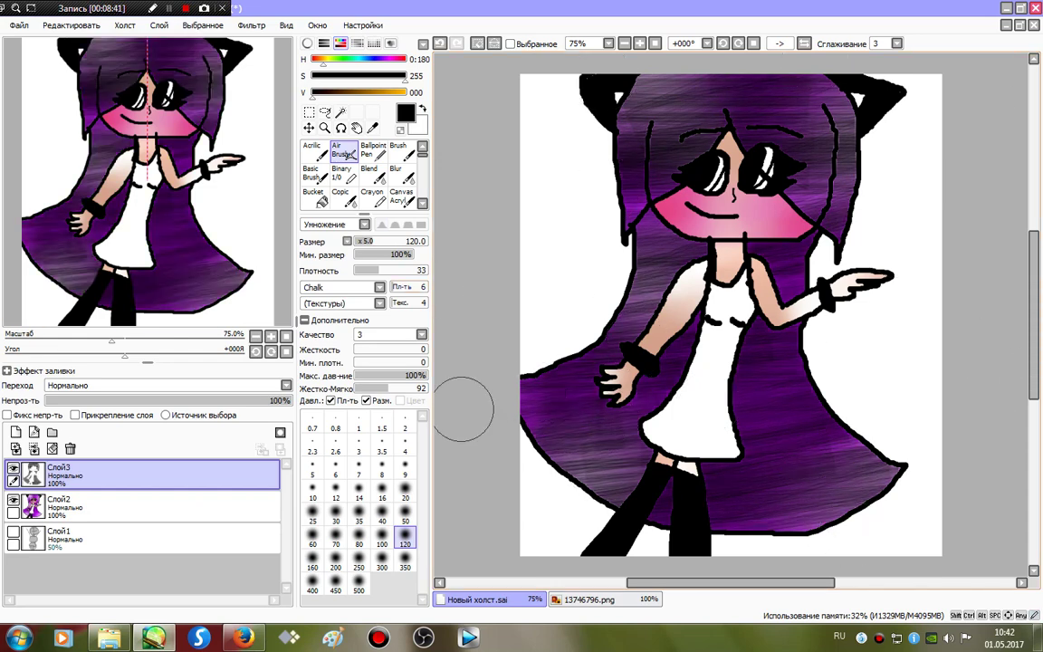
- Darken the hair texture with more black strokes (S 000, V 000) and set the texture layer's opacity to 27%
mouse_move(362, 93)
left_mouse_down()
mouse_move(409, 94)
mouse_move(310, 77)
left_mouse_up()
mouse_move(809, 123)
left_mouse_down()
mouse_move(563, 87)
mouse_move(873, 177)
mouse_move(629, 290)
mouse_move(551, 384)
mouse_move(554, 430)
mouse_move(632, 494)
mouse_move(584, 535)
mouse_move(816, 541)
left_mouse_up()
left_click_drag(354, 93, 310, 93)
mouse_move(976, 135)
left_mouse_down()
mouse_move(657, 86)
mouse_move(991, 198)
mouse_move(639, 303)
mouse_move(548, 418)
mouse_move(794, 530)
mouse_move(838, 523)
left_mouse_up()
left_click_drag(859, 170, 622, 227)
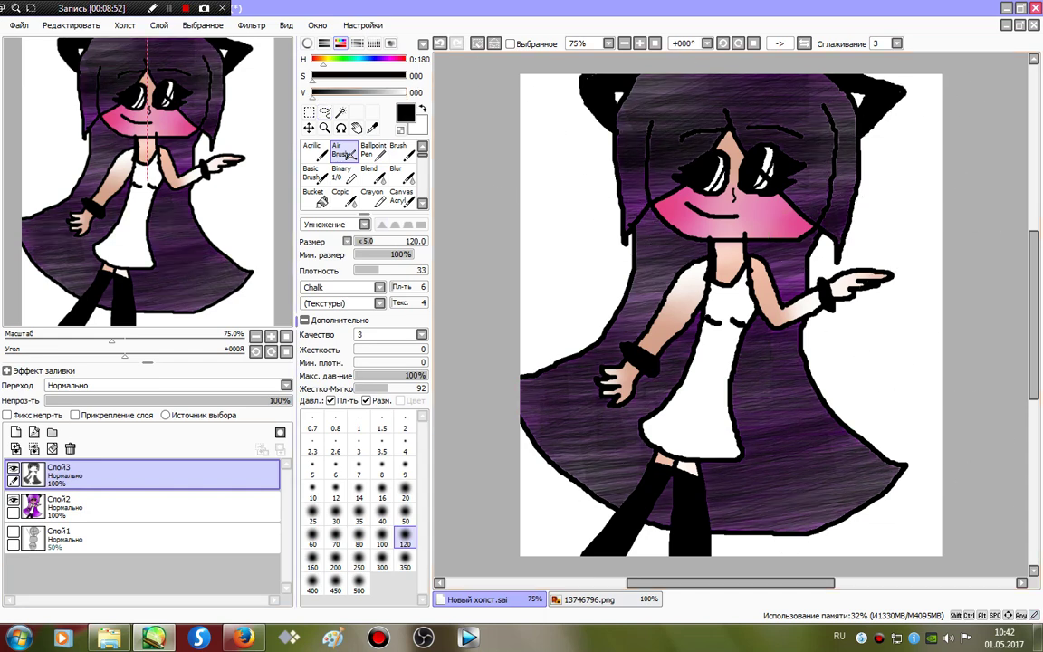
left_click_drag(210, 400, 112, 400)
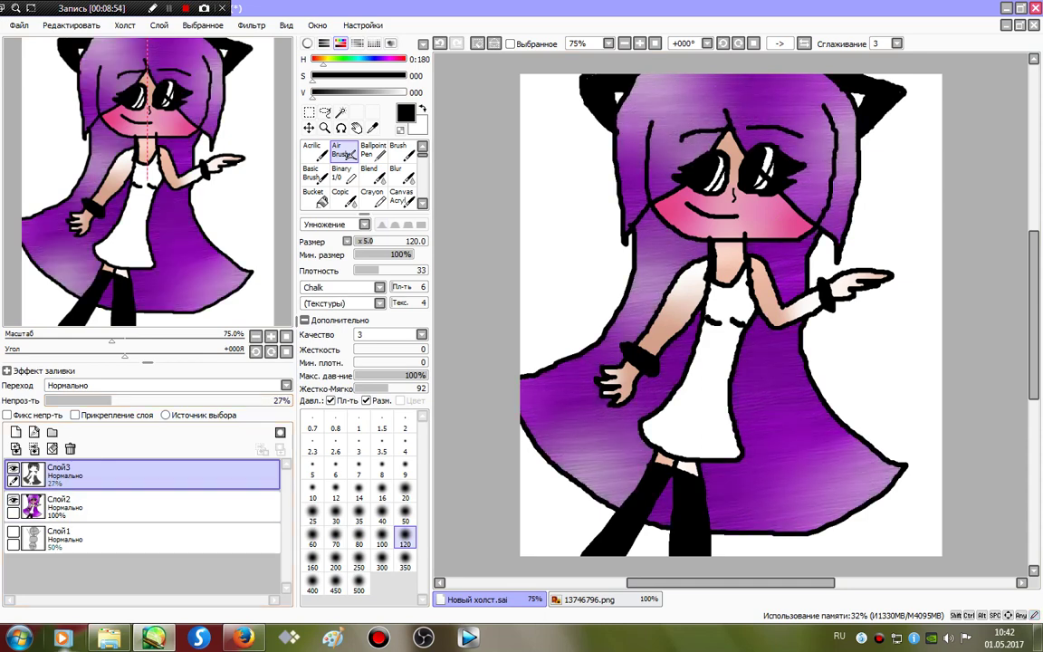
- Try white (V 255) highlight bands across the head and hair lengths on a new layer with the Binary pen at size 100
left_click(345, 174)
left_click(405, 92)
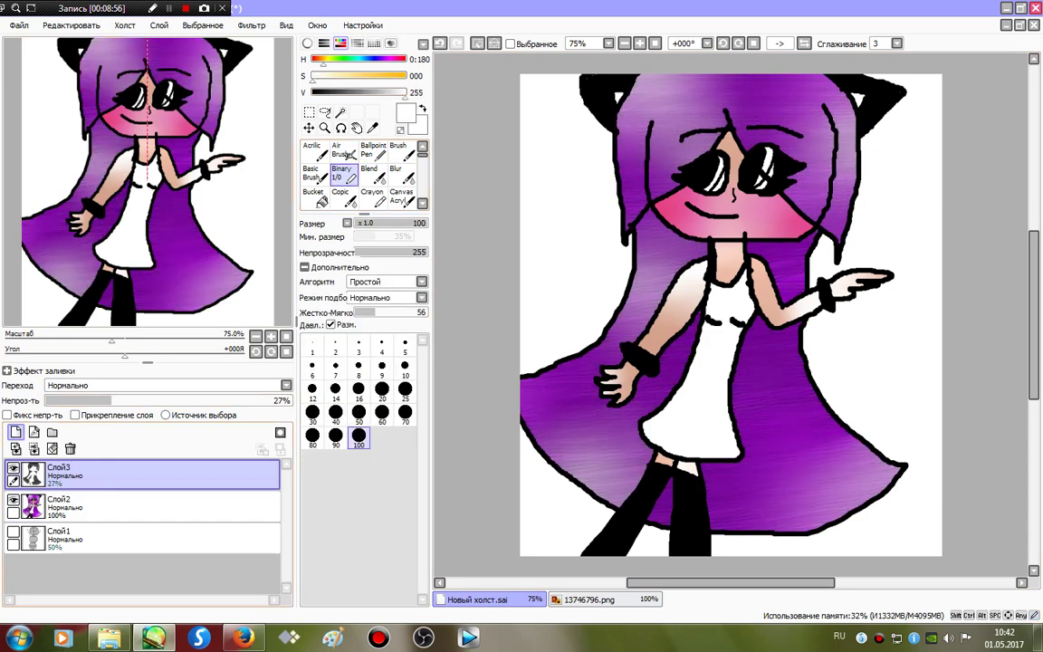
left_click(16, 432)
left_click_drag(595, 110, 936, 114)
left_click_drag(569, 357, 1041, 392)
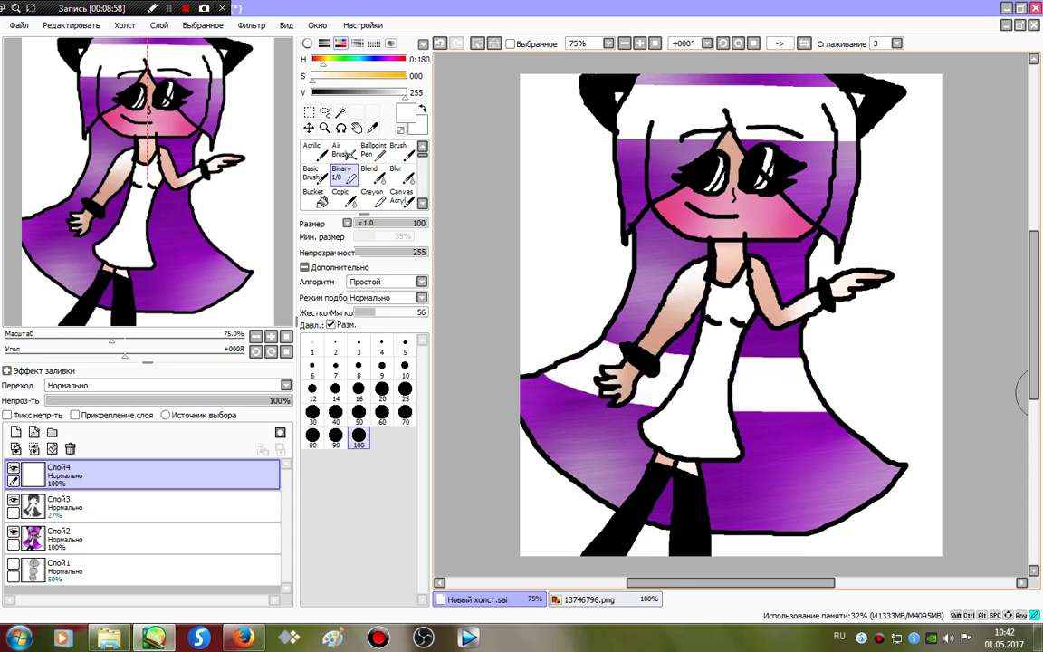
- Try blending the white bands with the Blur tool at size 80, and delete their layer
left_click(402, 174)
mouse_move(729, 388)
left_mouse_down()
mouse_move(995, 411)
mouse_move(927, 452)
mouse_move(750, 392)
mouse_move(881, 405)
mouse_move(600, 423)
mouse_move(759, 415)
mouse_move(925, 362)
mouse_move(661, 394)
mouse_move(994, 415)
mouse_move(960, 325)
mouse_move(724, 335)
mouse_move(743, 385)
left_mouse_up()
mouse_move(1032, 254)
left_mouse_down()
mouse_move(724, 132)
mouse_move(459, 121)
mouse_move(827, 133)
mouse_move(1011, 71)
left_mouse_up()
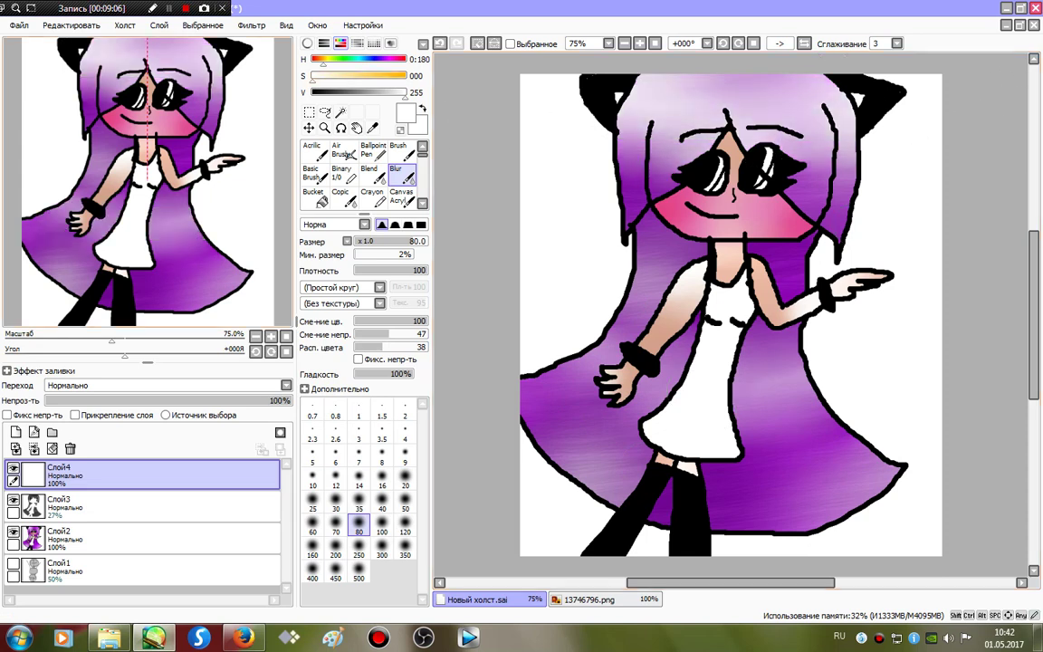
left_click(70, 448)
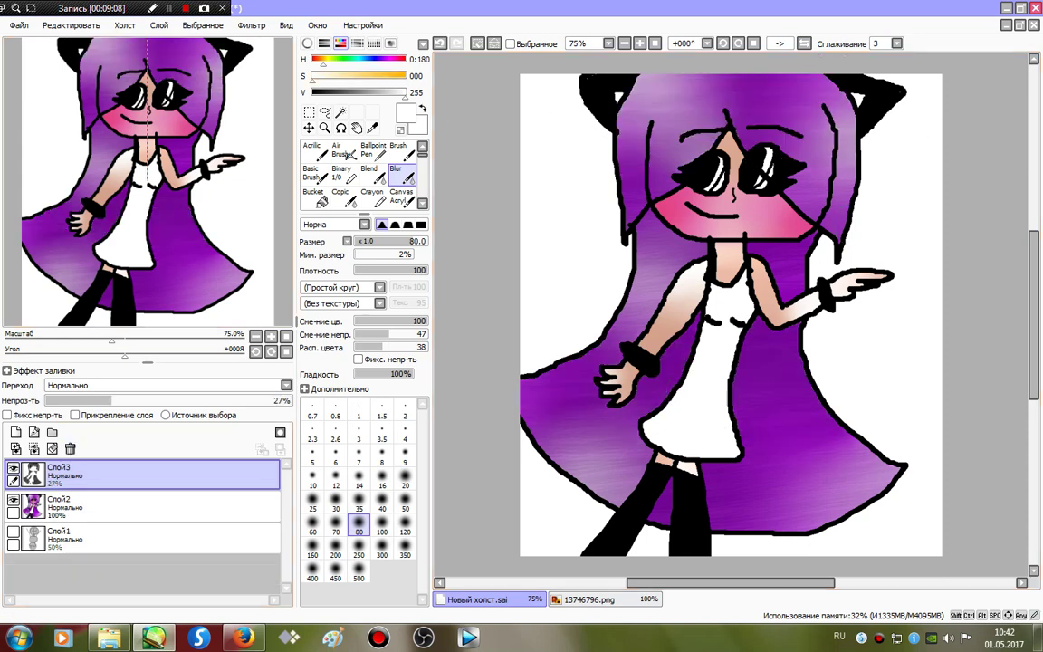
- Set the texture layer's opacity to 44% and paint curved white highlight bands across the hair on a new layer with the Binary pen at size 70
left_click_drag(186, 400, 153, 400)
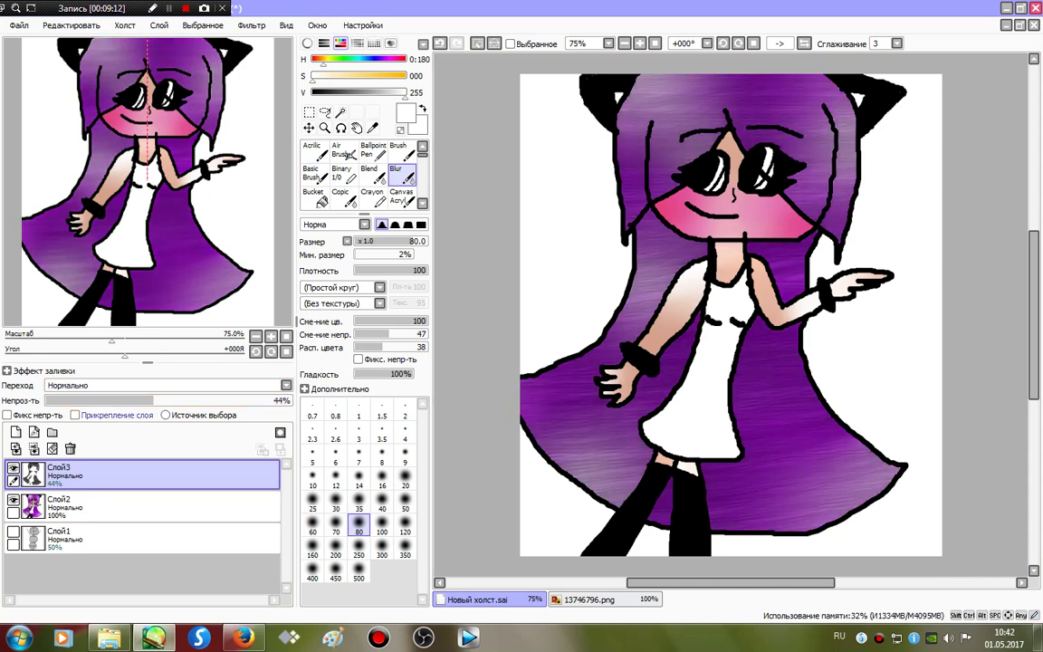
left_click(15, 432)
left_click(341, 172)
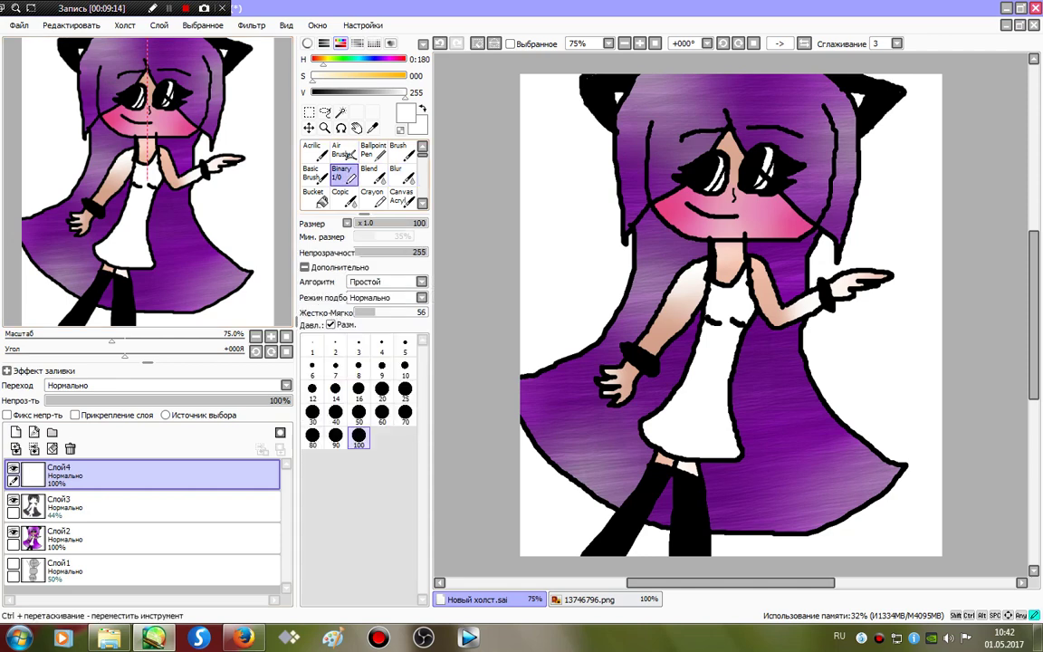
left_click_drag(616, 110, 855, 134)
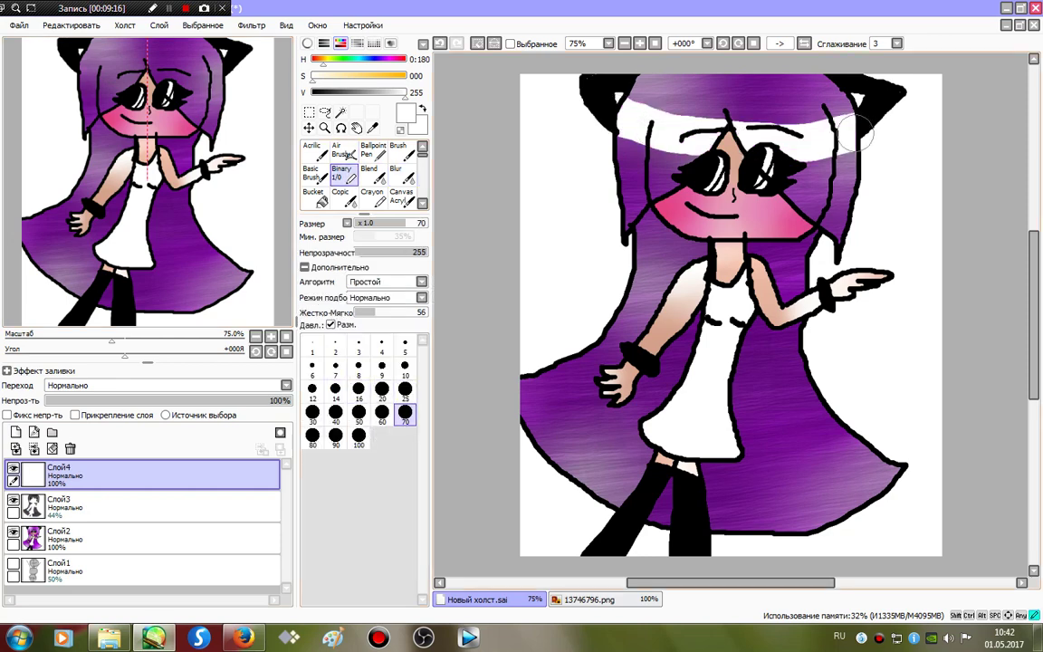
left_click_drag(535, 313, 833, 286)
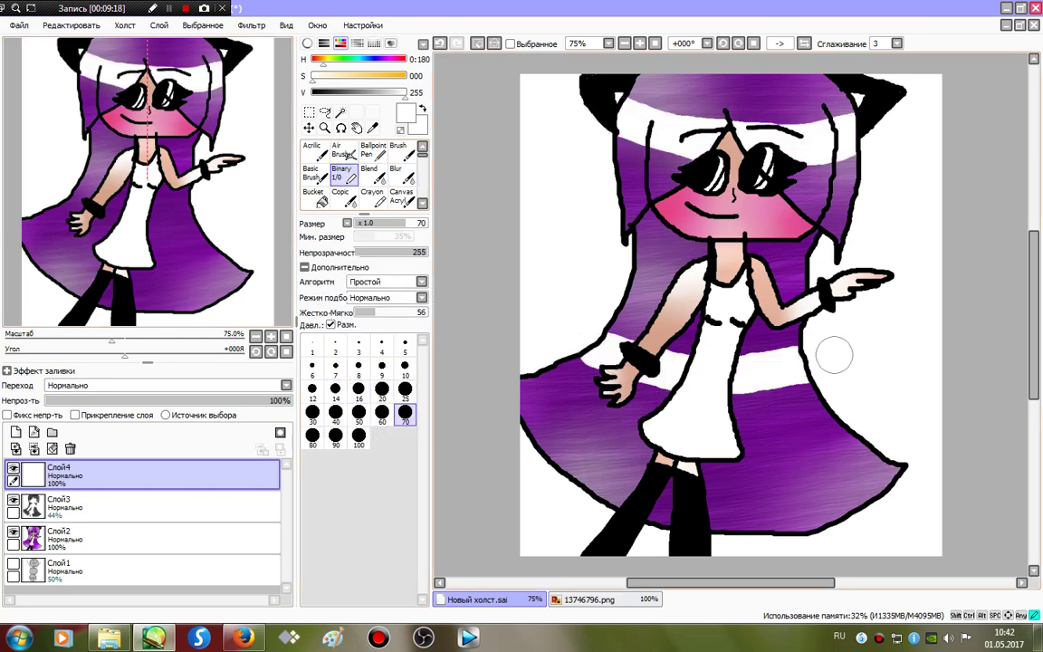
- Blend the white bands on the head and hair lengths with the Blur tool at size 80
left_click(396, 172)
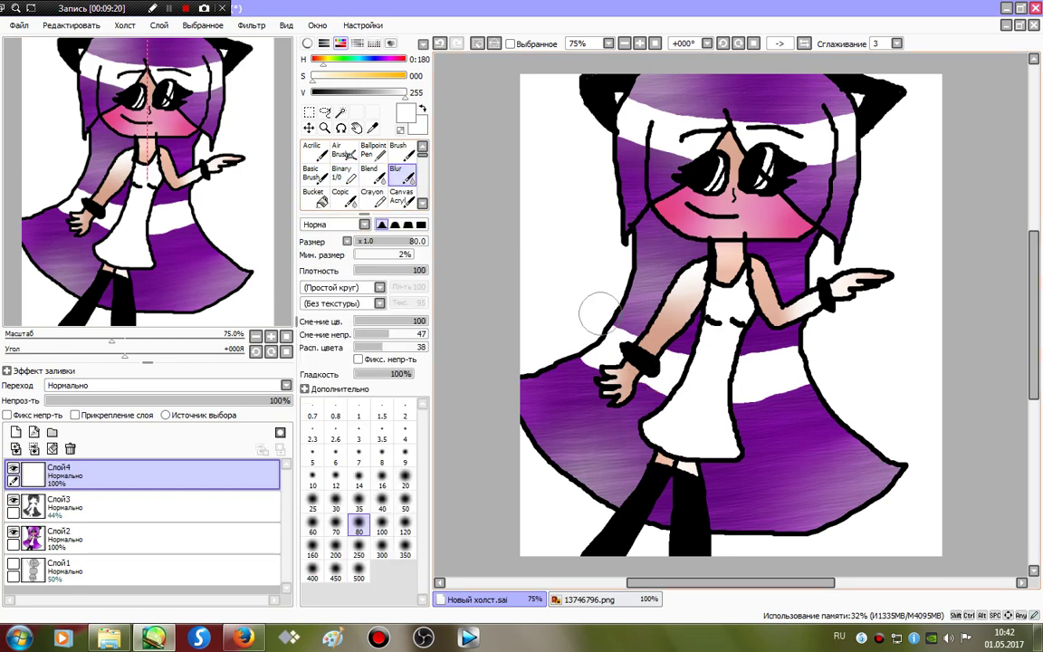
mouse_move(594, 313)
left_mouse_down()
mouse_move(683, 352)
mouse_move(825, 340)
mouse_move(788, 355)
mouse_move(675, 355)
mouse_move(586, 309)
mouse_move(577, 329)
mouse_move(618, 367)
mouse_move(730, 409)
mouse_move(854, 378)
mouse_move(738, 414)
mouse_move(603, 372)
mouse_move(568, 314)
mouse_move(667, 391)
mouse_move(793, 386)
mouse_move(837, 345)
mouse_move(772, 407)
mouse_move(599, 185)
left_mouse_up()
mouse_move(640, 88)
left_mouse_down()
mouse_move(723, 122)
mouse_move(866, 100)
mouse_move(777, 113)
mouse_move(605, 76)
mouse_move(662, 129)
mouse_move(617, 158)
mouse_move(611, 145)
mouse_move(708, 172)
mouse_move(851, 173)
mouse_move(882, 148)
mouse_move(754, 176)
mouse_move(635, 157)
mouse_move(565, 122)
mouse_move(761, 183)
left_mouse_up()
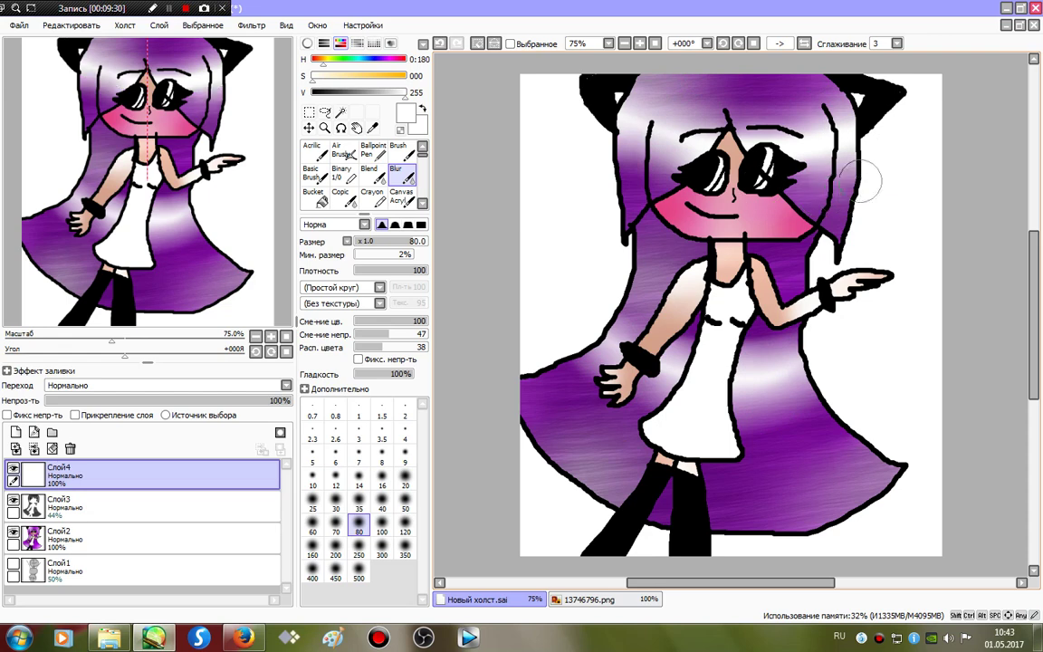
- Adjust the highlight layer to brightness -28, contrast +33 and colour depth +18
left_click(251, 24)
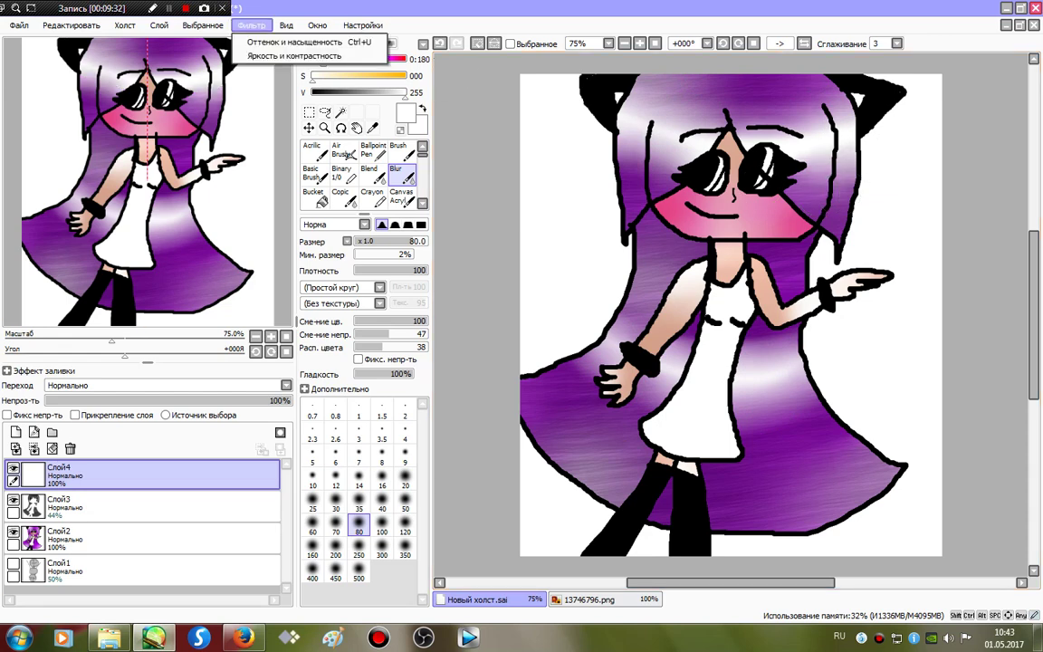
left_click(294, 55)
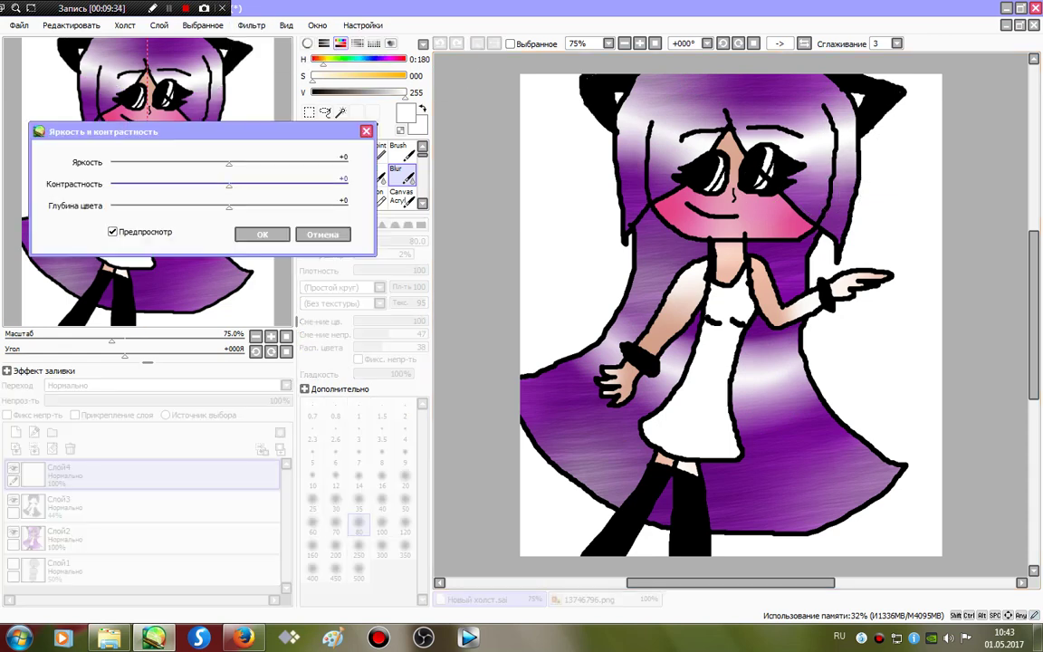
left_click_drag(250, 164, 262, 185)
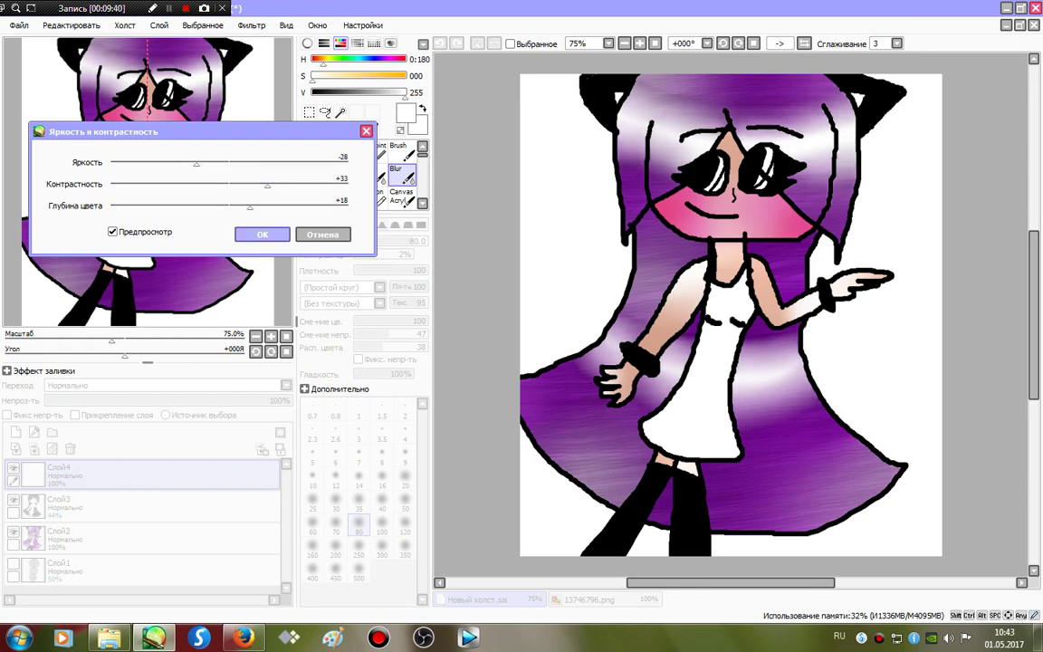
left_click(263, 235)
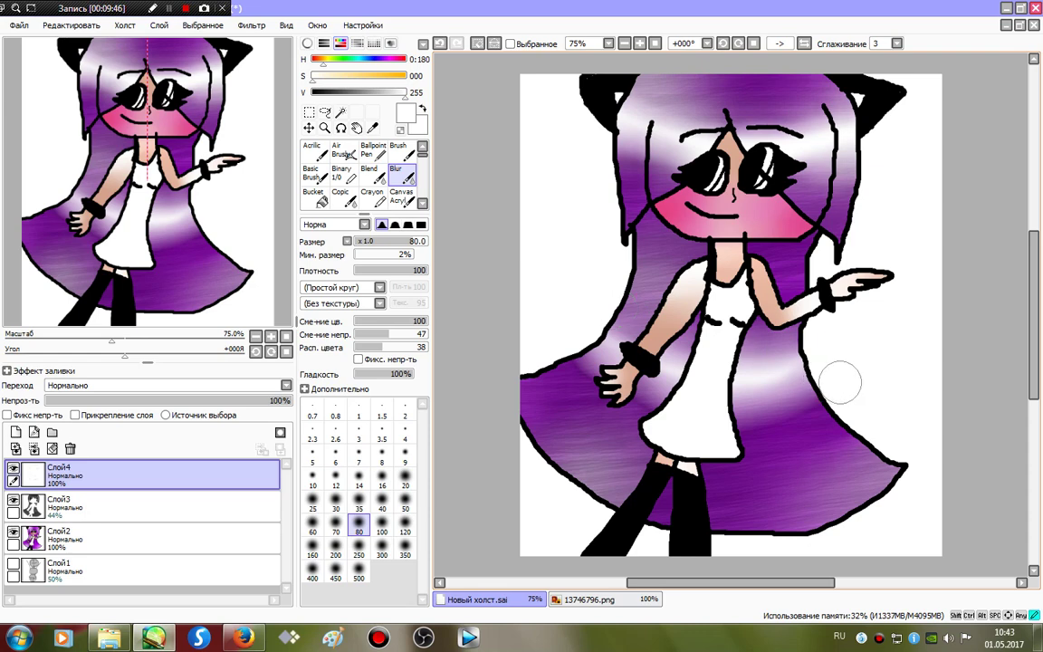
- Set the opacity of the highlight layer (Слой4) to 83% and of the texture layer (Слой3) to 31%
left_click_drag(281, 401, 250, 401)
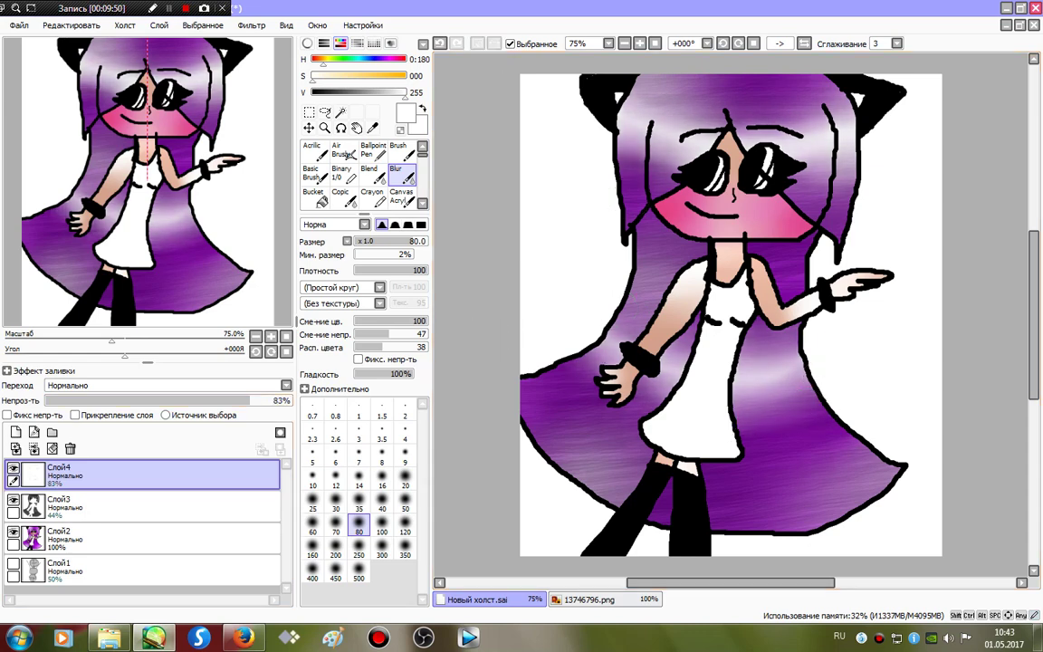
left_click(143, 507)
mouse_move(152, 400)
left_mouse_down()
mouse_move(133, 400)
mouse_move(290, 401)
mouse_move(122, 401)
left_mouse_up()
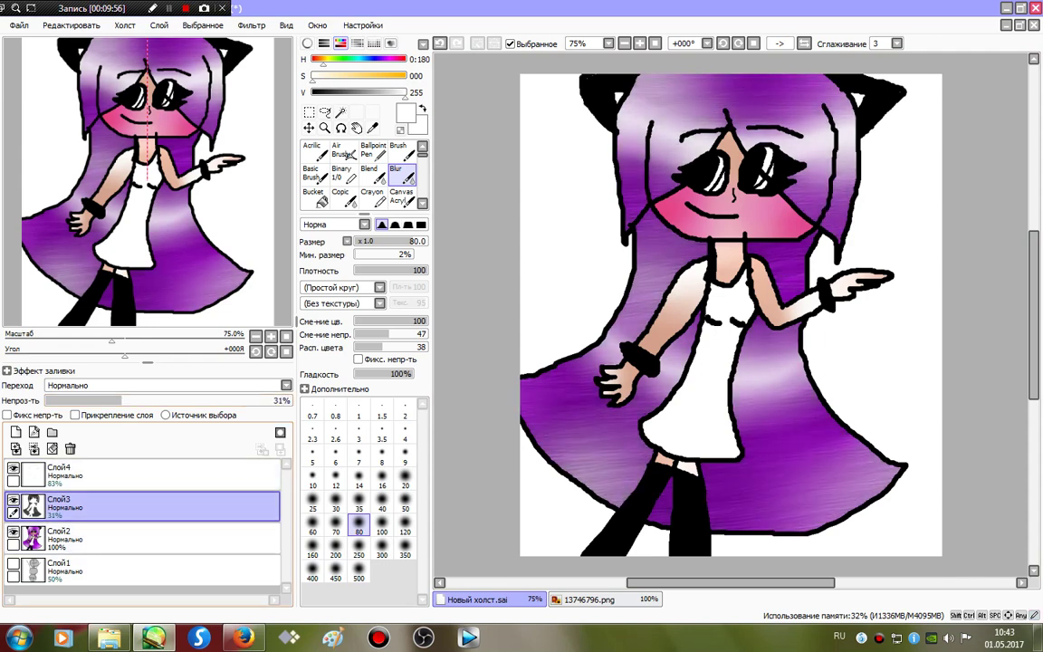
- Try a much stronger opacity on the hair texture layer (Слой3), and settle on 24%
left_click(145, 538)
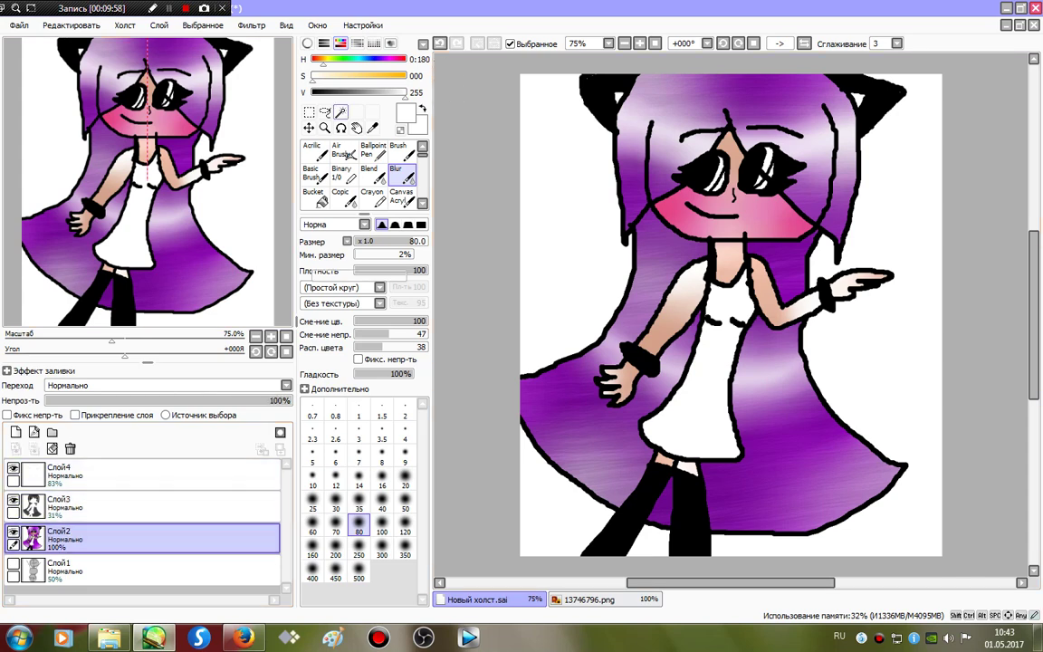
left_click(145, 506)
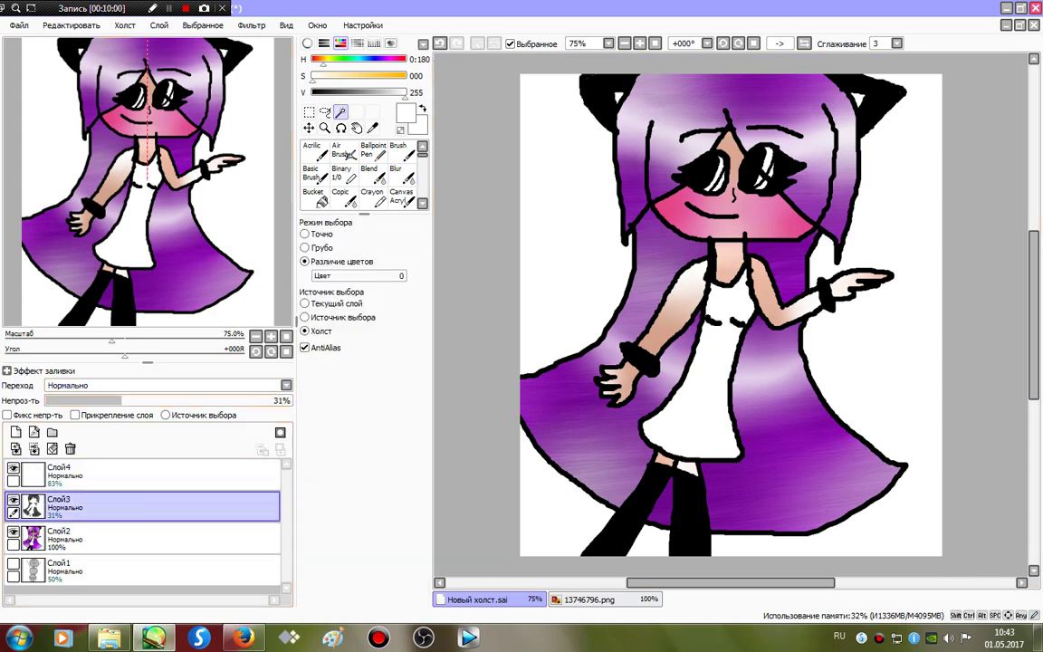
left_click_drag(123, 400, 249, 400)
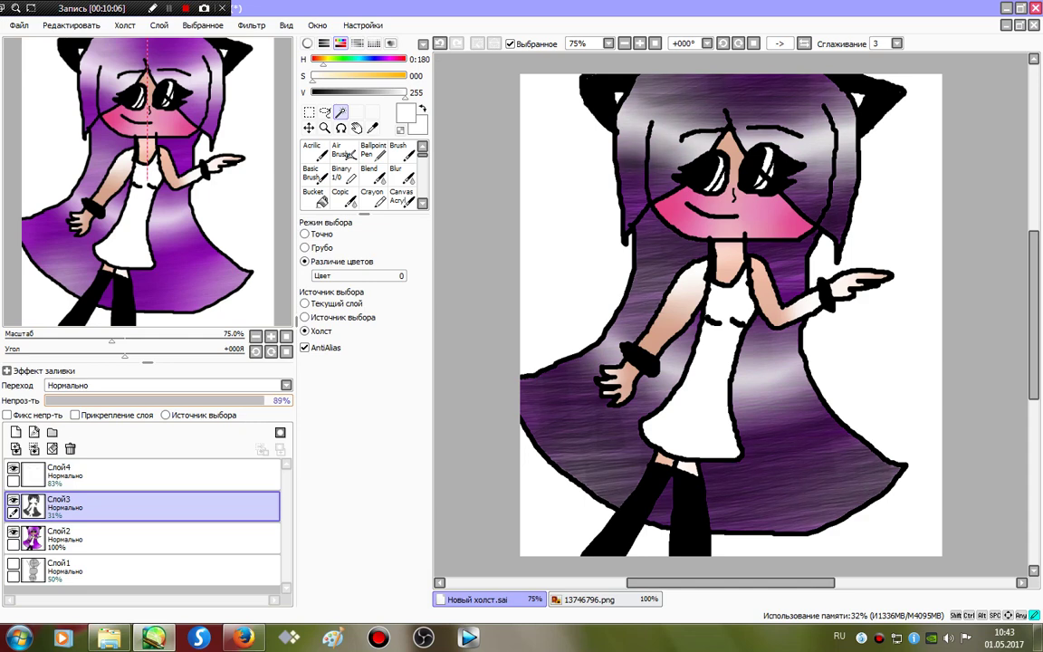
left_click_drag(265, 400, 127, 400)
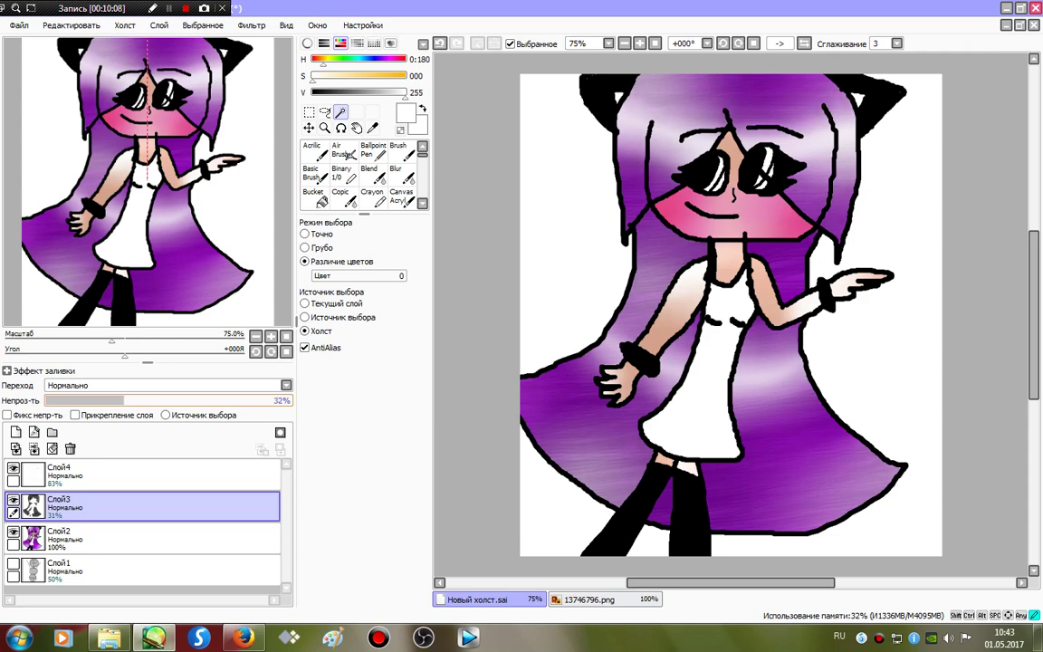
left_click(150, 475)
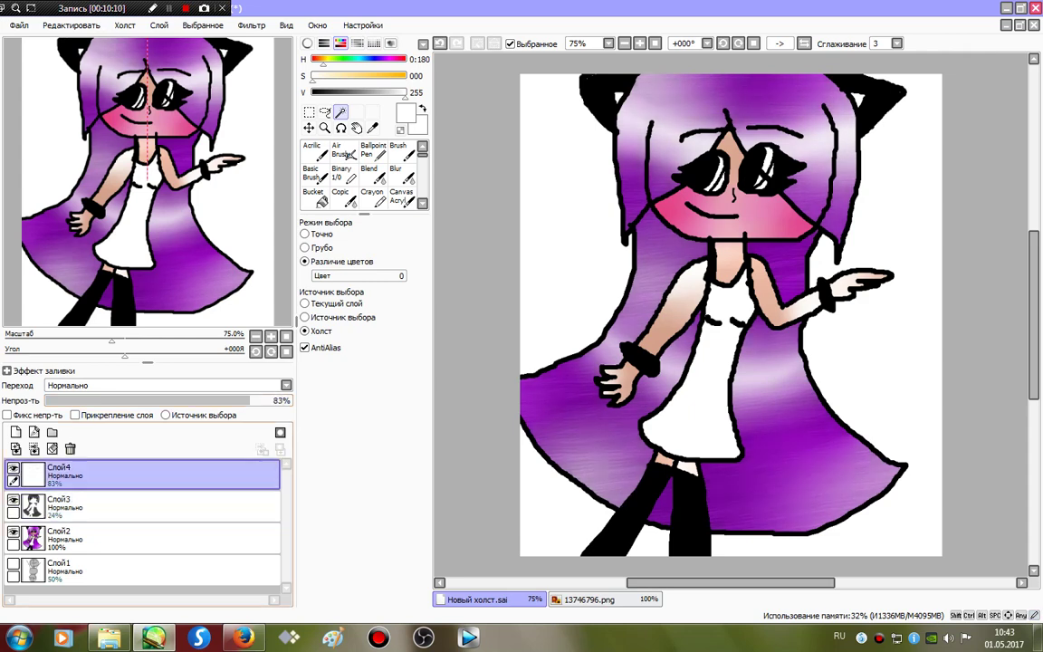
- Select the dress area on Слой2 and paint it orange (S 255, V 255) with the Binary pen at size 70
left_click(150, 538)
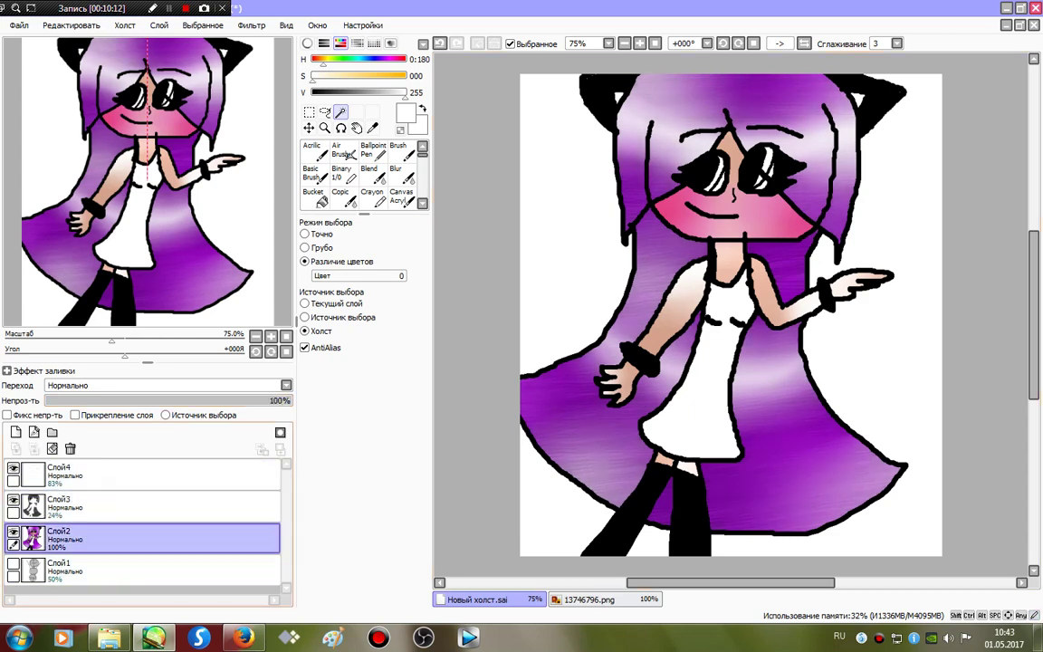
left_click(708, 390)
left_click(344, 174)
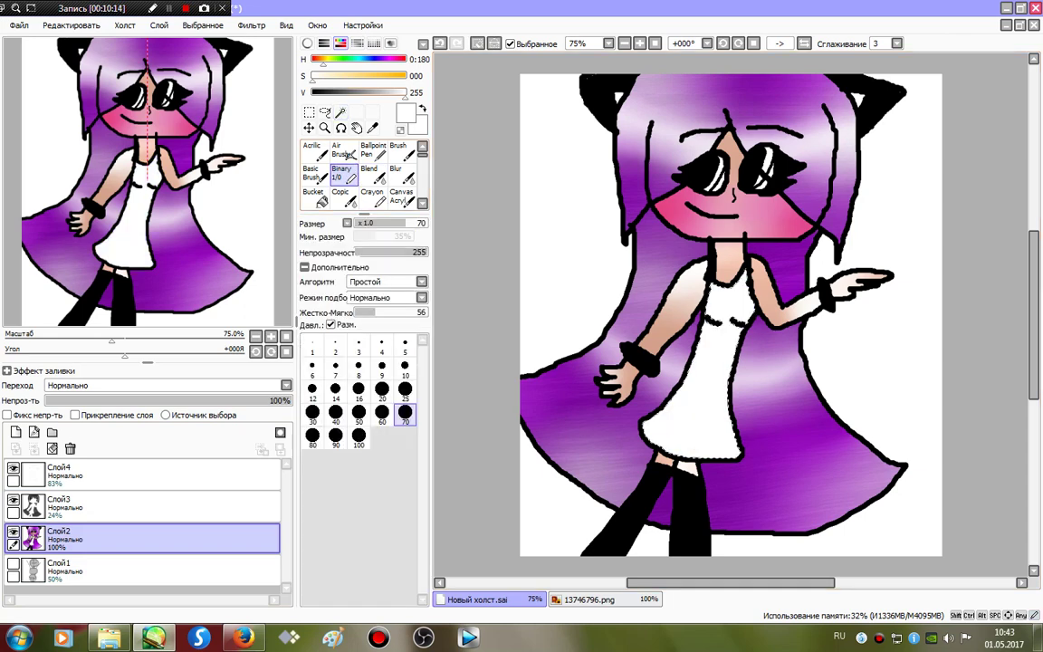
left_click(406, 76)
mouse_move(745, 274)
left_mouse_down()
mouse_move(736, 295)
mouse_move(744, 332)
mouse_move(632, 344)
mouse_move(632, 413)
left_mouse_up()
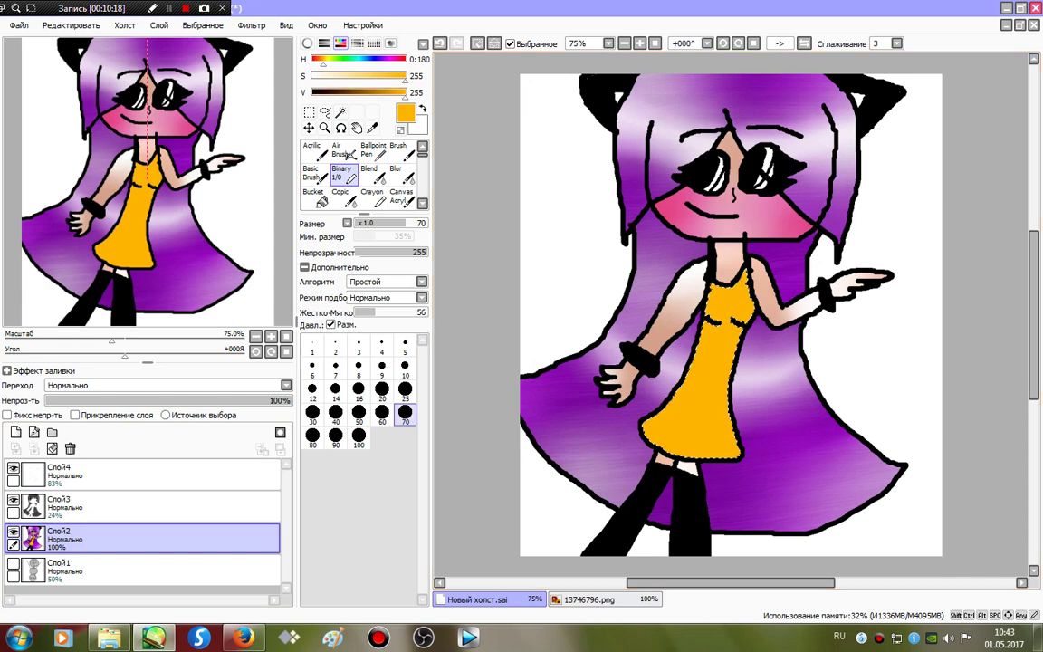
- Paint a darker orange shadow (V 196) down the middle of the dress and white highlights (S 000, V 255) across its chest and hem
left_click(383, 93)
mouse_move(692, 324)
left_mouse_down()
mouse_move(715, 363)
mouse_move(677, 323)
left_mouse_up()
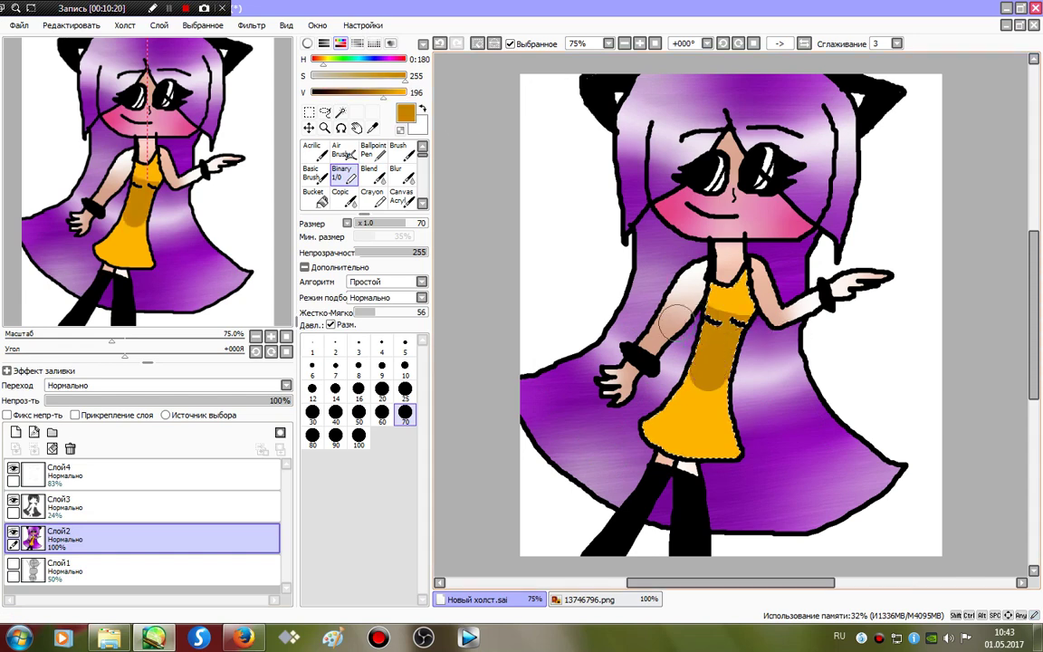
left_click(406, 93)
left_click(312, 76)
left_click_drag(725, 285, 790, 281)
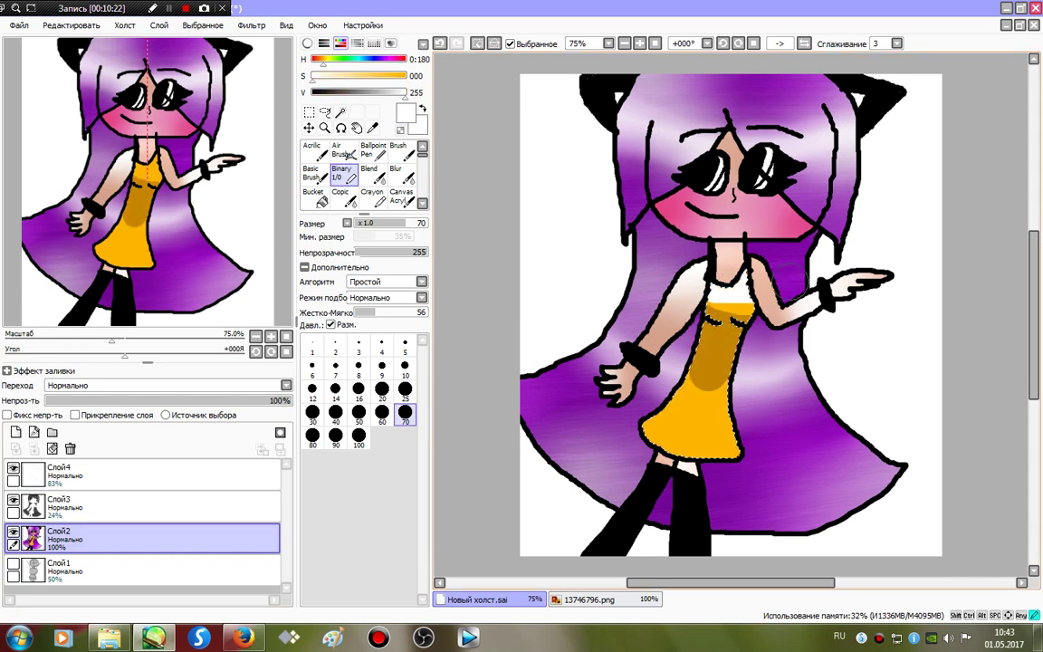
left_click_drag(652, 425, 725, 440)
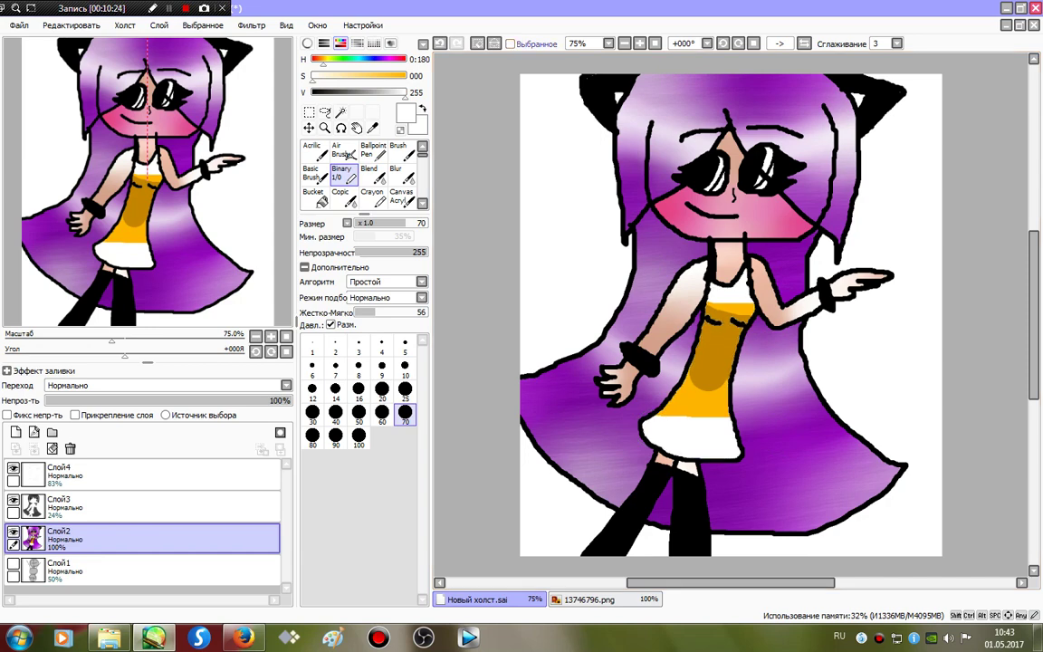
- Blend the dress's shadow and highlights with the Blur tool at size 80, and clear the selection
left_click(395, 174)
left_click_drag(652, 412, 743, 421)
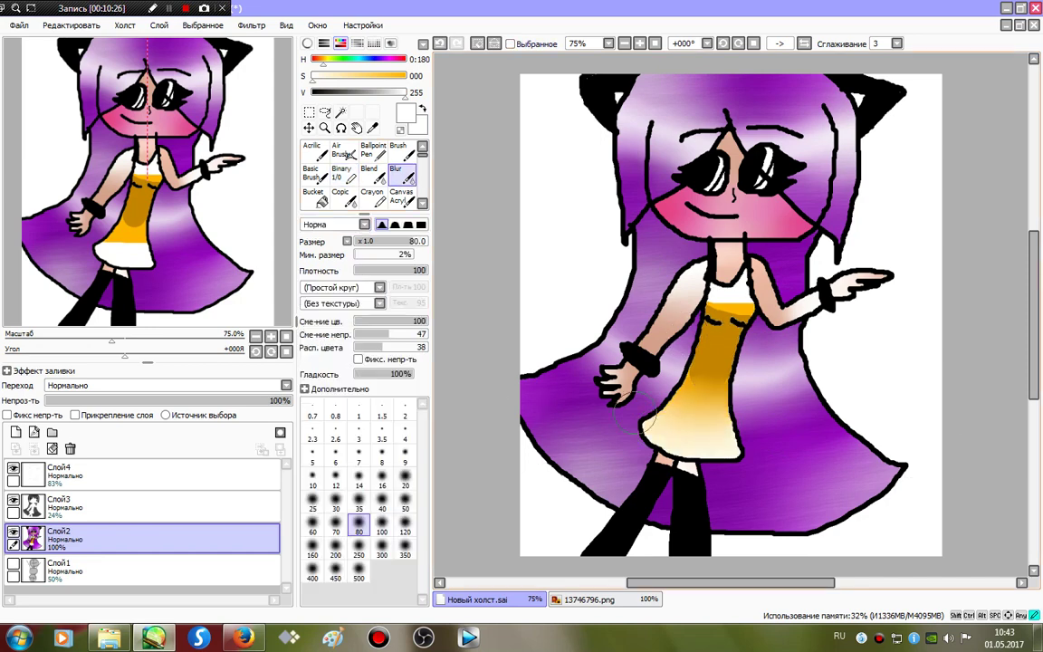
mouse_move(636, 413)
left_mouse_down()
mouse_move(544, 380)
mouse_move(687, 305)
mouse_move(477, 434)
left_mouse_up()
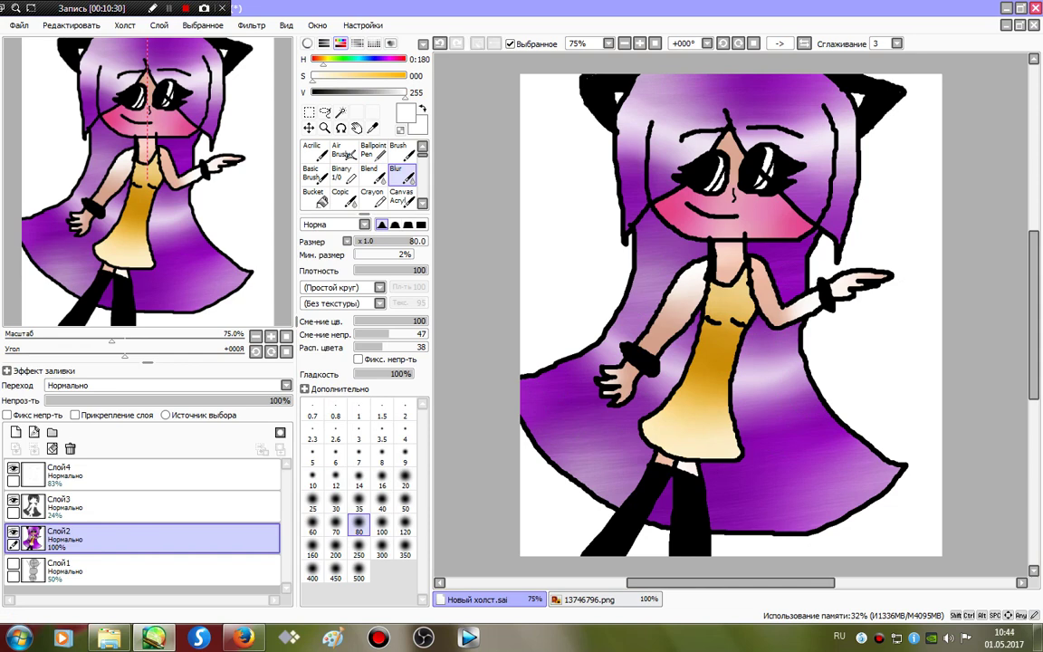
- Select the larger white reflection in each eye with the Magic Wand, undoing the accidental selection of the line art
left_click(640, 43)
left_click(640, 43)
left_click_drag(152, 170, 161, 128)
key("w")
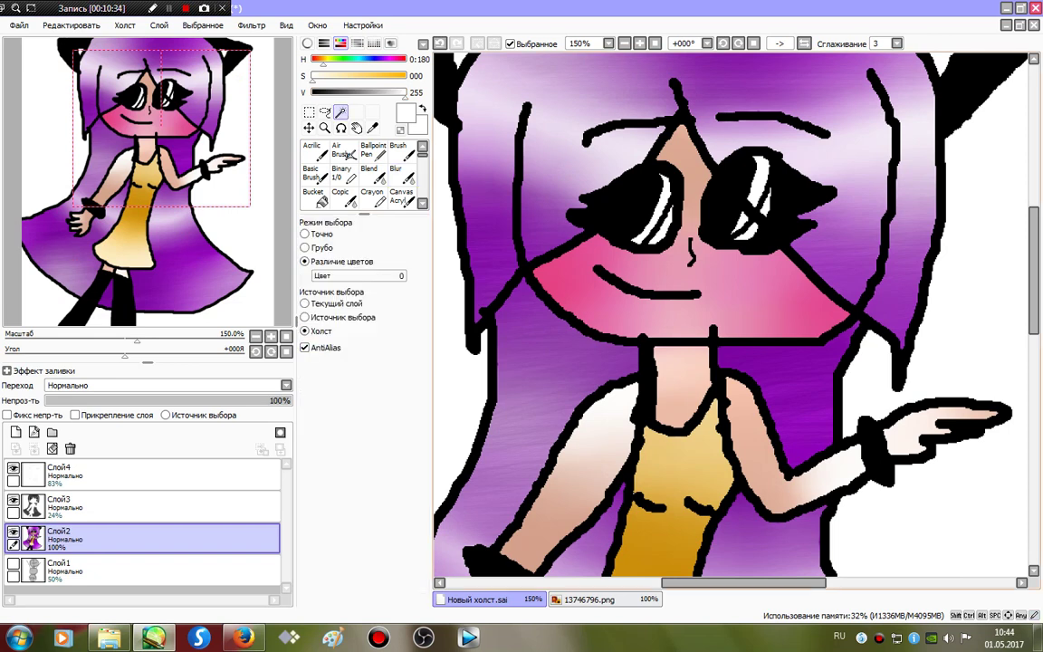
left_click(654, 207)
left_click(665, 216)
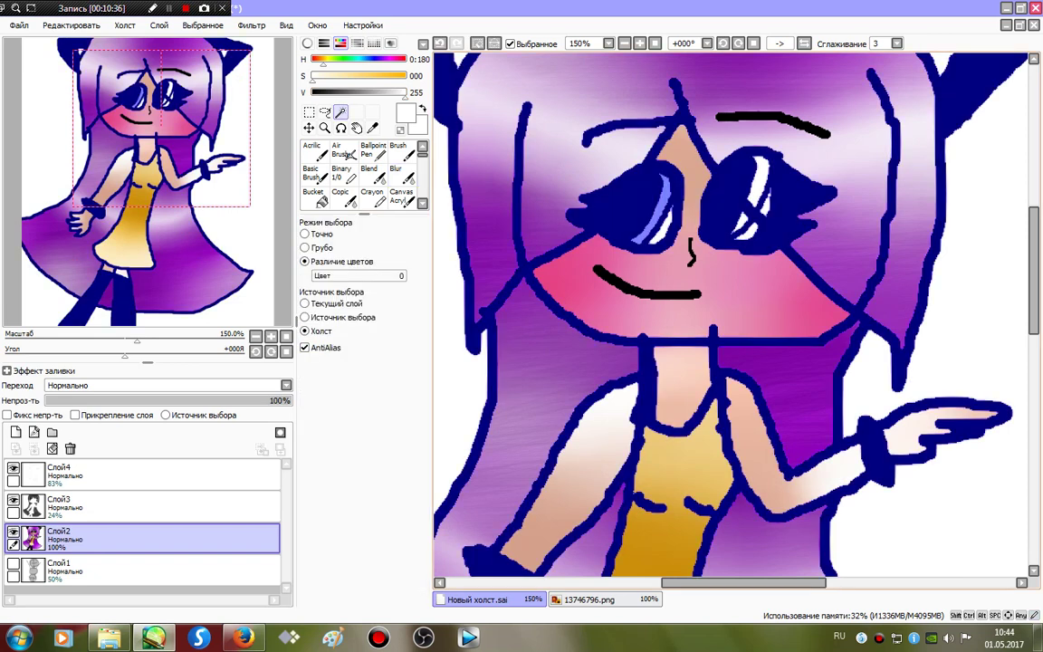
key("ctrl+z")
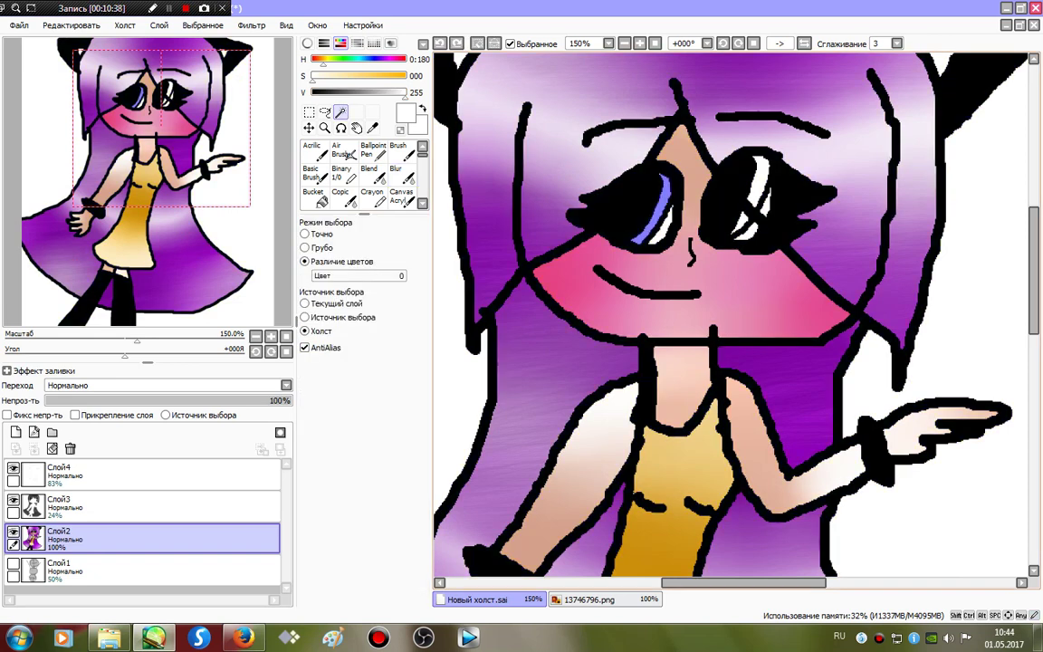
left_click(759, 181)
- Paint the selected reflections in both eyes cyan (S 255, V 255) with the Binary pen at size 70
left_click(342, 173)
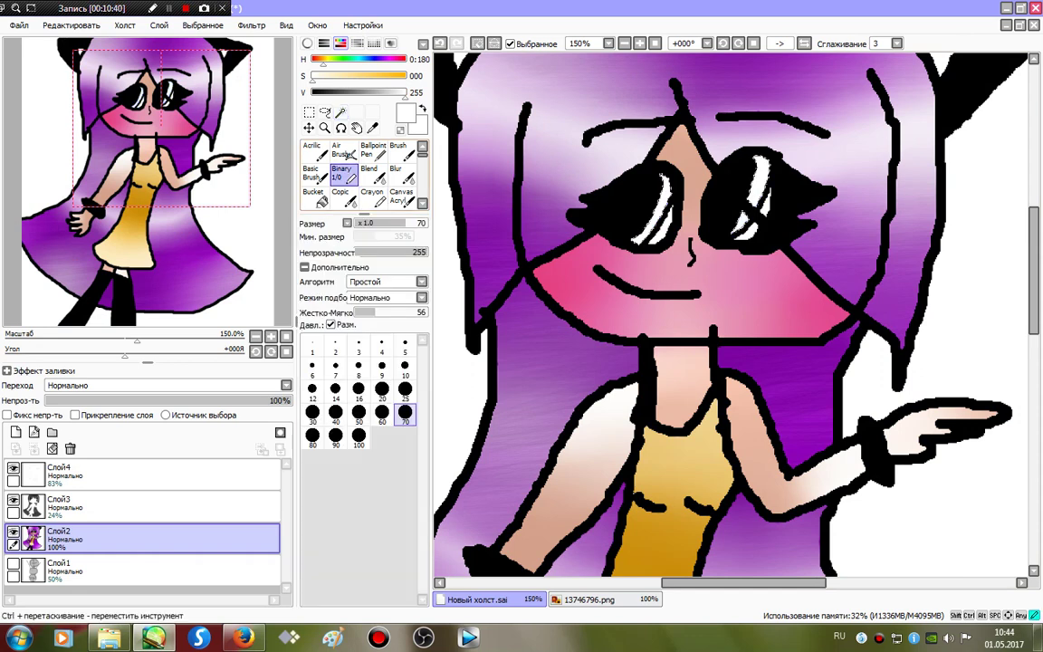
left_click(404, 77)
left_click_drag(790, 143, 616, 197)
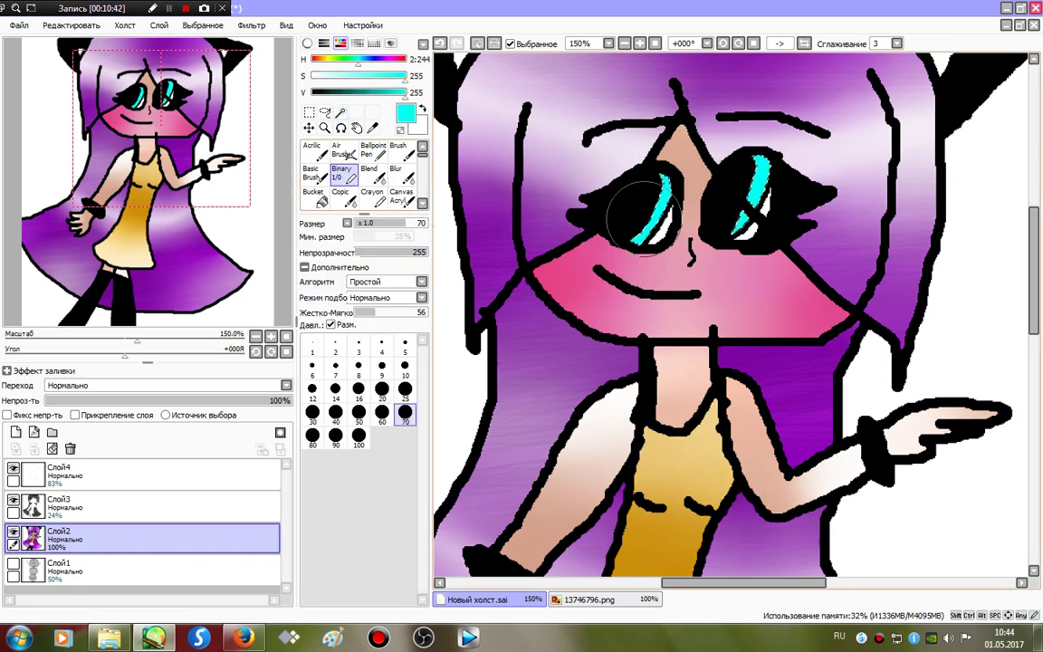
- Shade the upper ends of the cyan eye reflections with dark teal (V 116) and black at size 25, and blend them with Blur at size 20
left_click(391, 93)
left_click(405, 389)
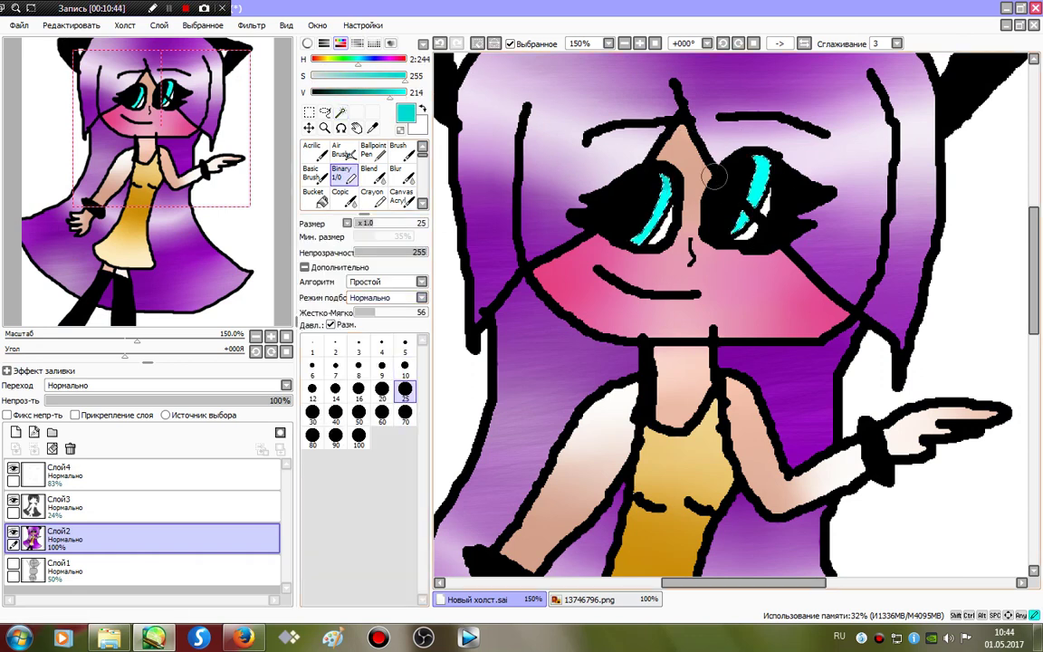
left_click(357, 94)
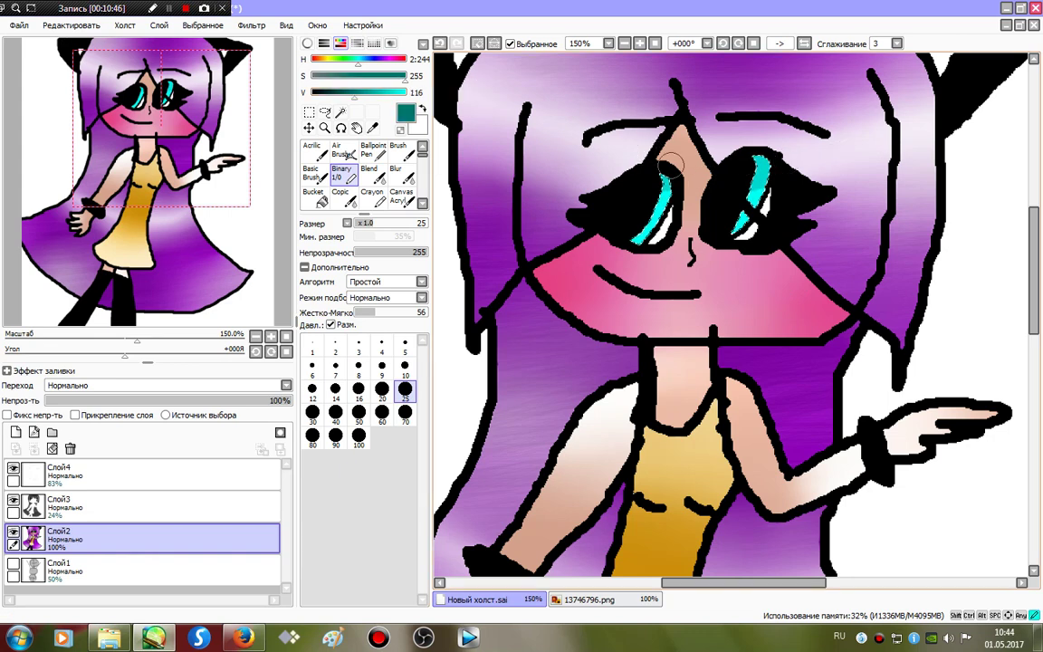
left_click_drag(770, 151, 750, 164)
left_click_drag(404, 94, 313, 93)
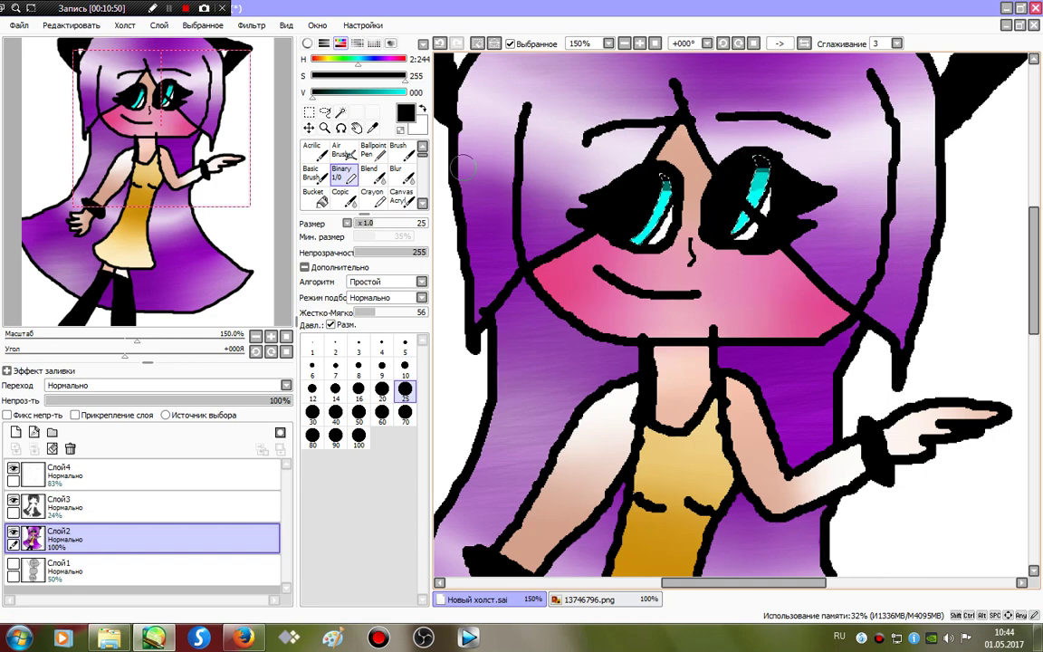
left_click(395, 173)
left_click(405, 480)
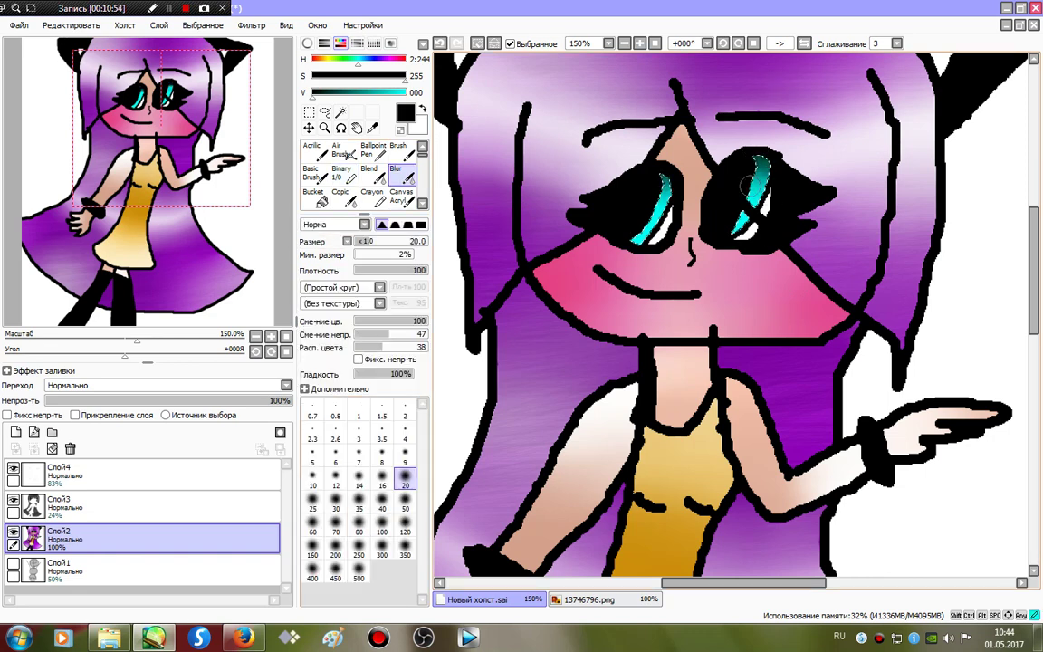
- Hide the selection outline, paint white highlights (S 000, V 255) at the lower ends of the eye reflections, and soften them with the Blur tool
left_click(535, 44)
left_click(344, 175)
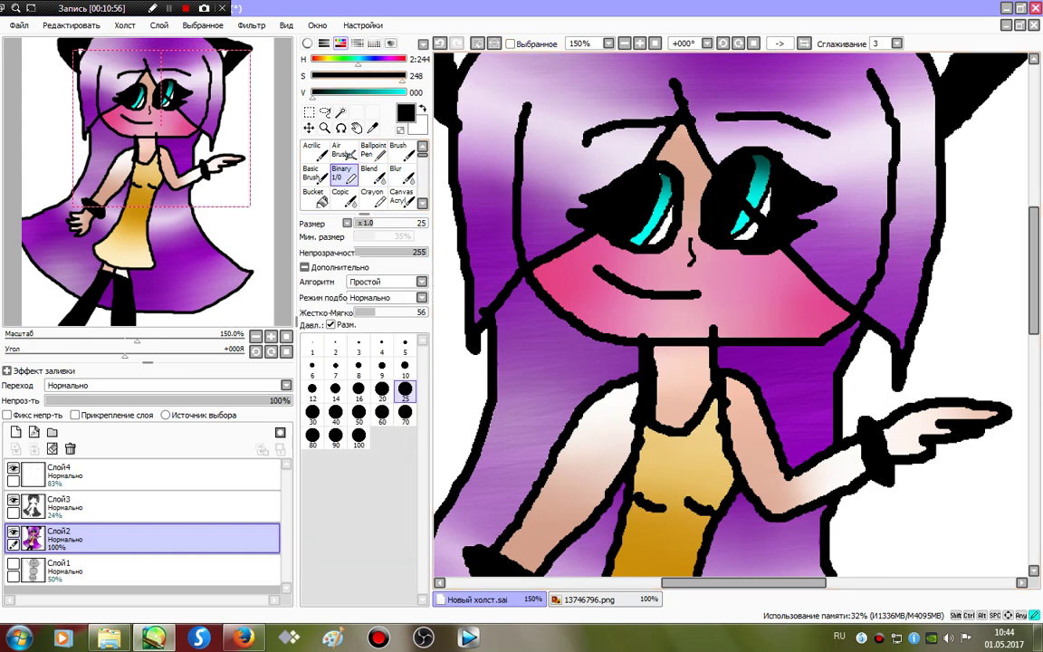
left_click(405, 93)
left_click(366, 76)
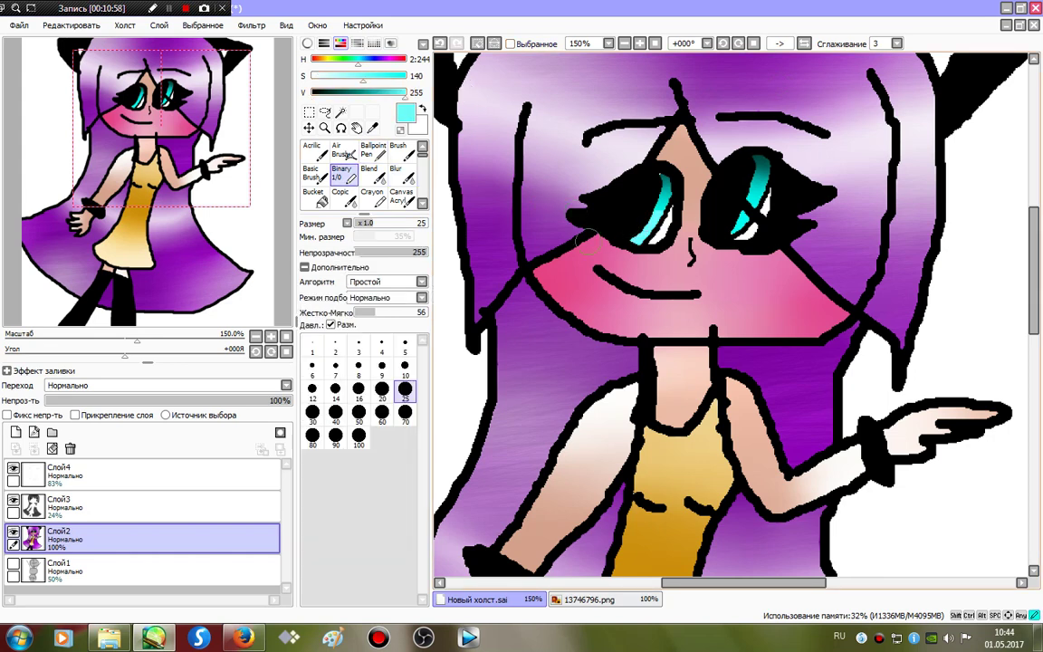
left_click(335, 76)
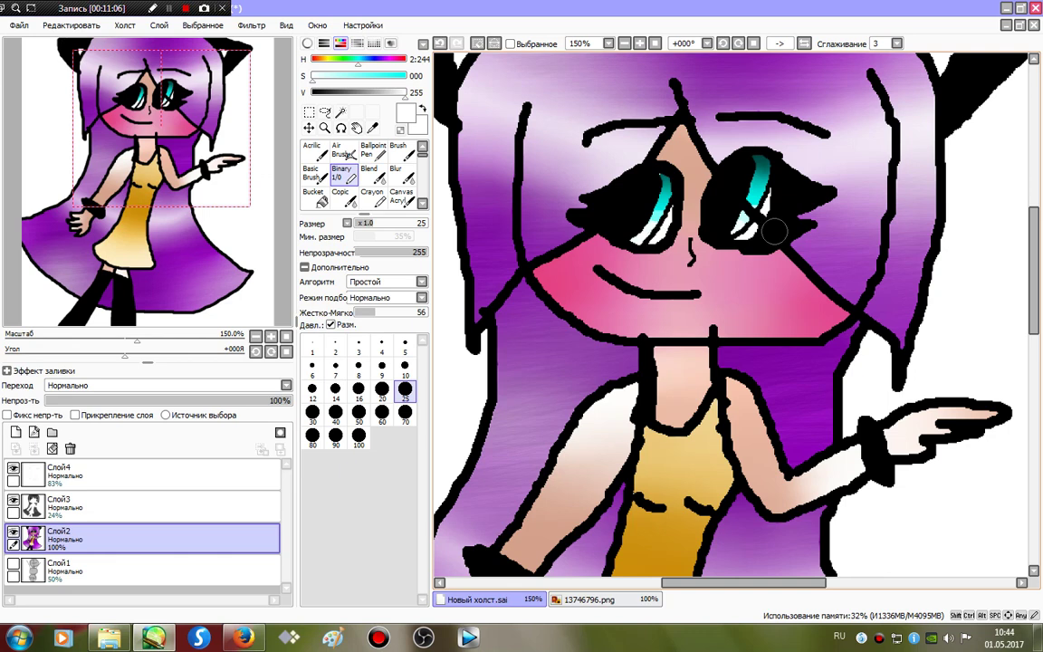
left_click(403, 177)
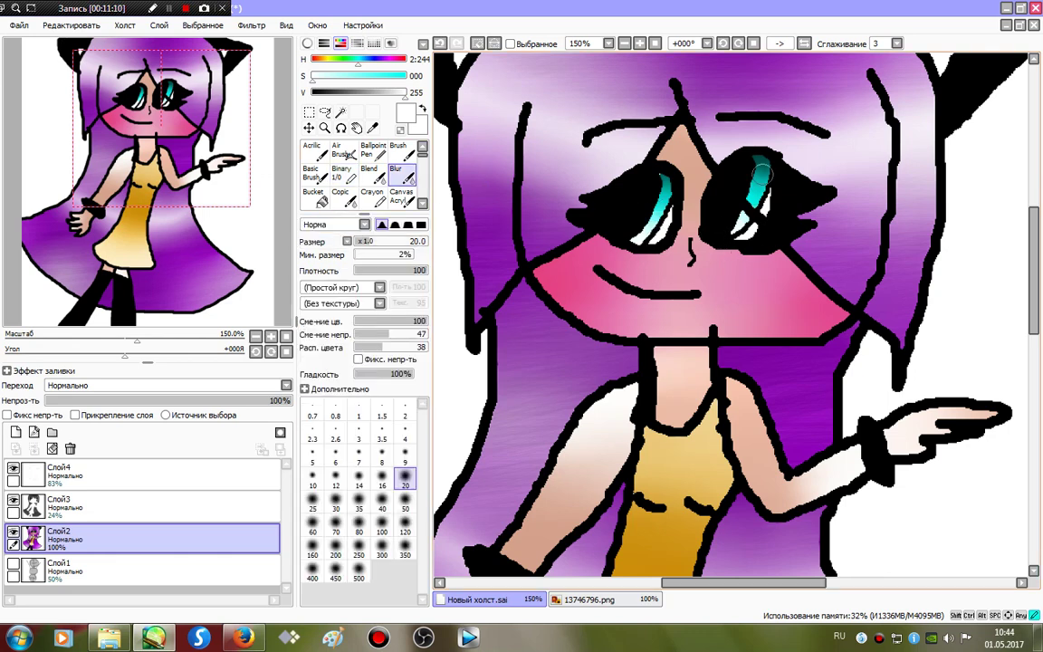
- Add a large round white highlight to each eye with the Binary pen at size 25, and smaller white spots at size 10
left_click(344, 174)
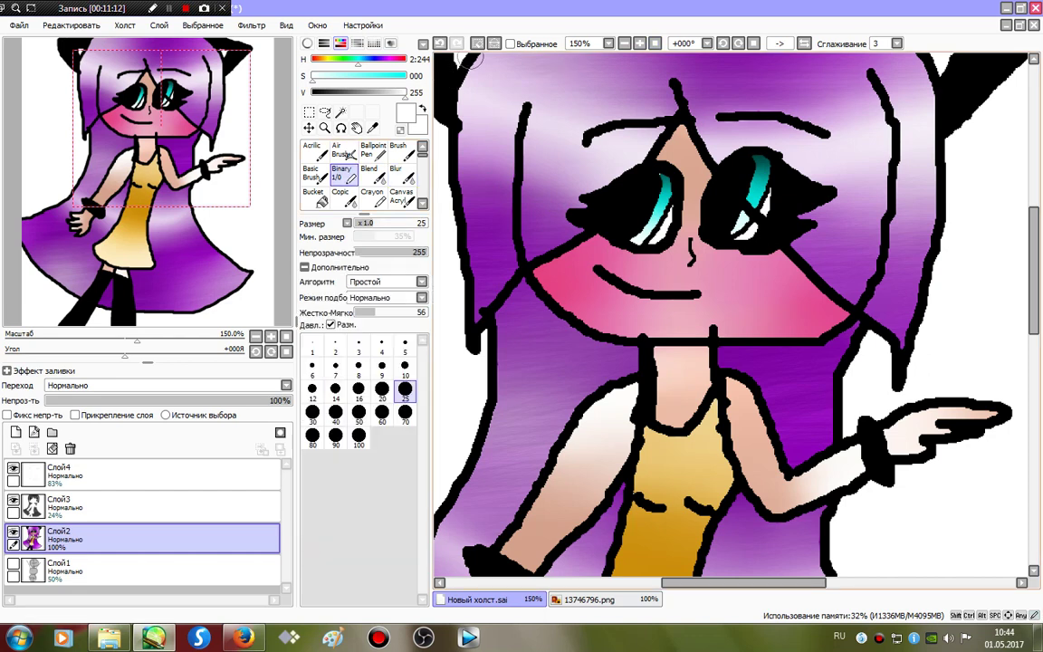
left_click_drag(649, 182, 660, 190)
left_click_drag(762, 181, 744, 180)
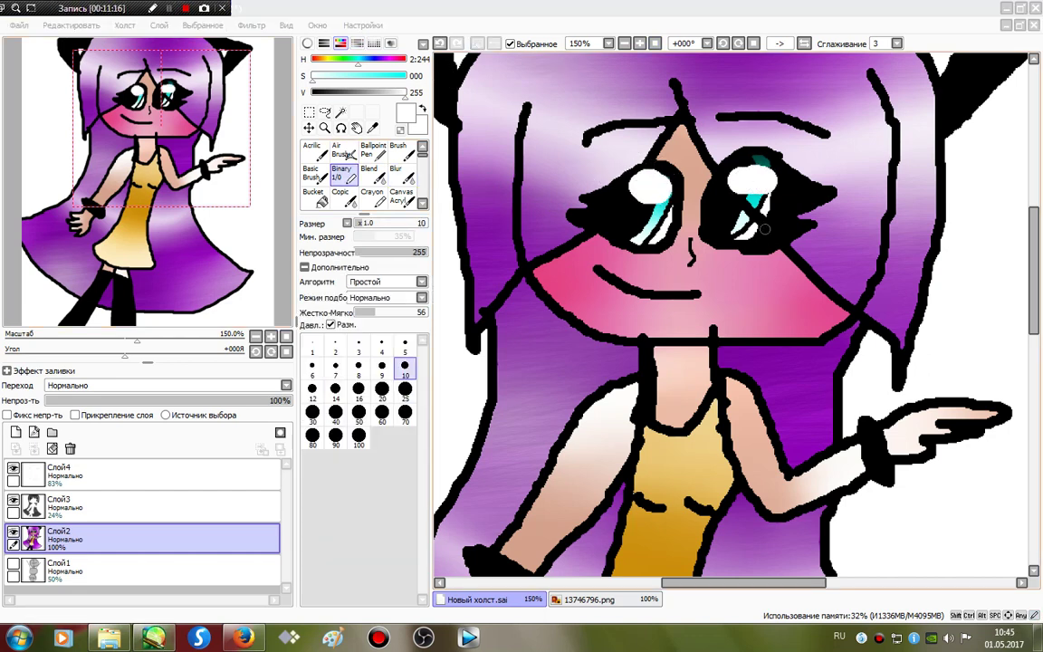
left_click(643, 212)
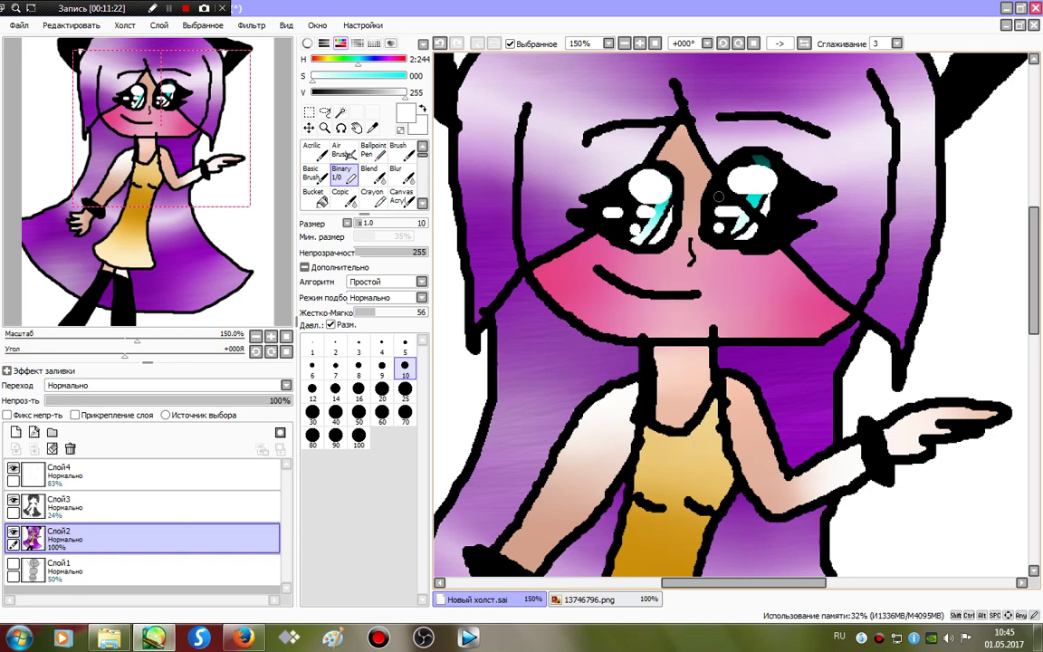
left_click(655, 44)
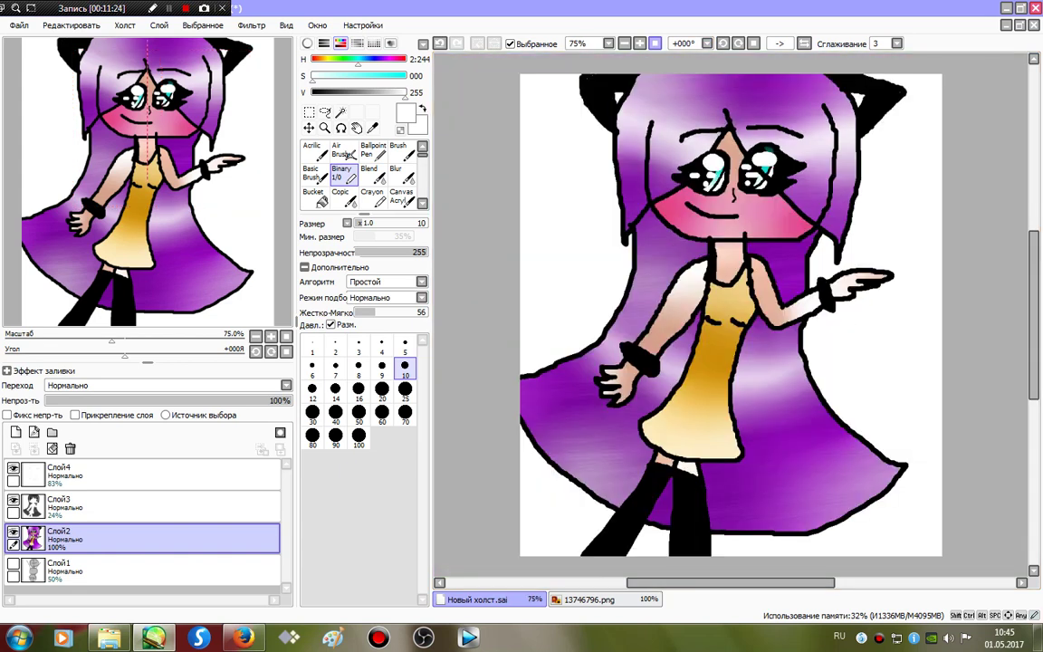
- Fill the inner cat ears light pink (S 082, V 255) with the Bucket, undoing the fill that spilled over the line art
left_click(315, 197)
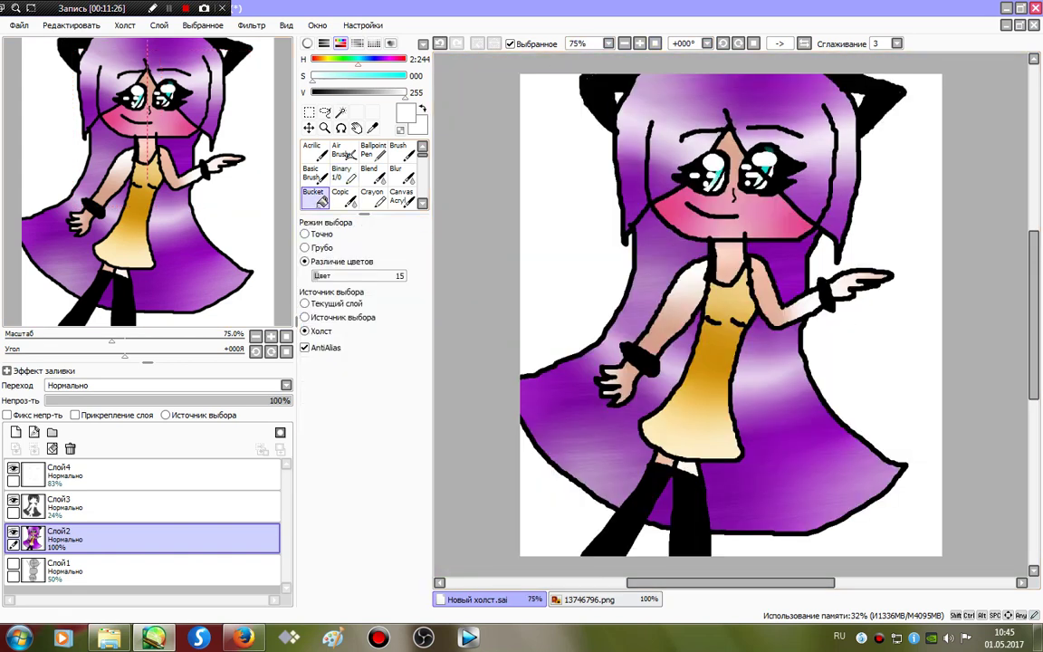
left_click(342, 76)
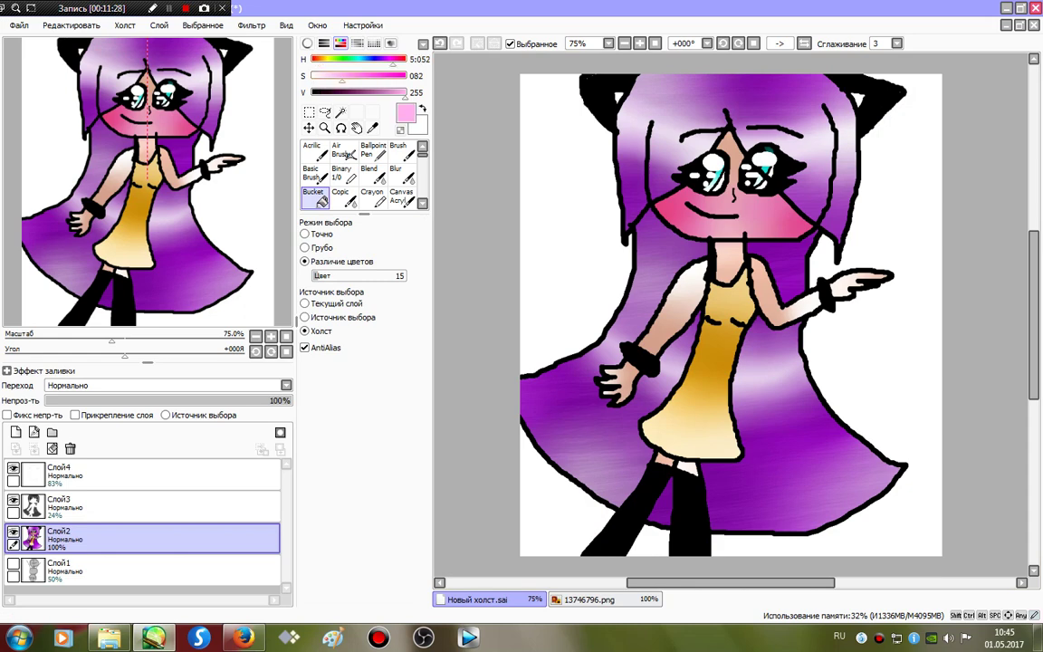
left_click(861, 96)
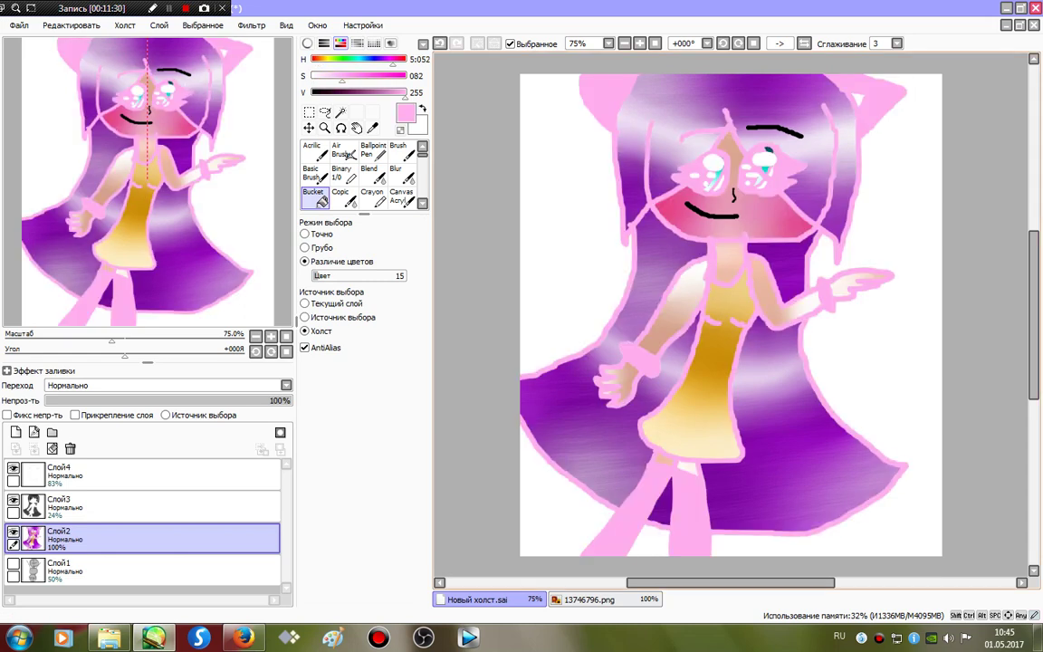
key("ctrl+z")
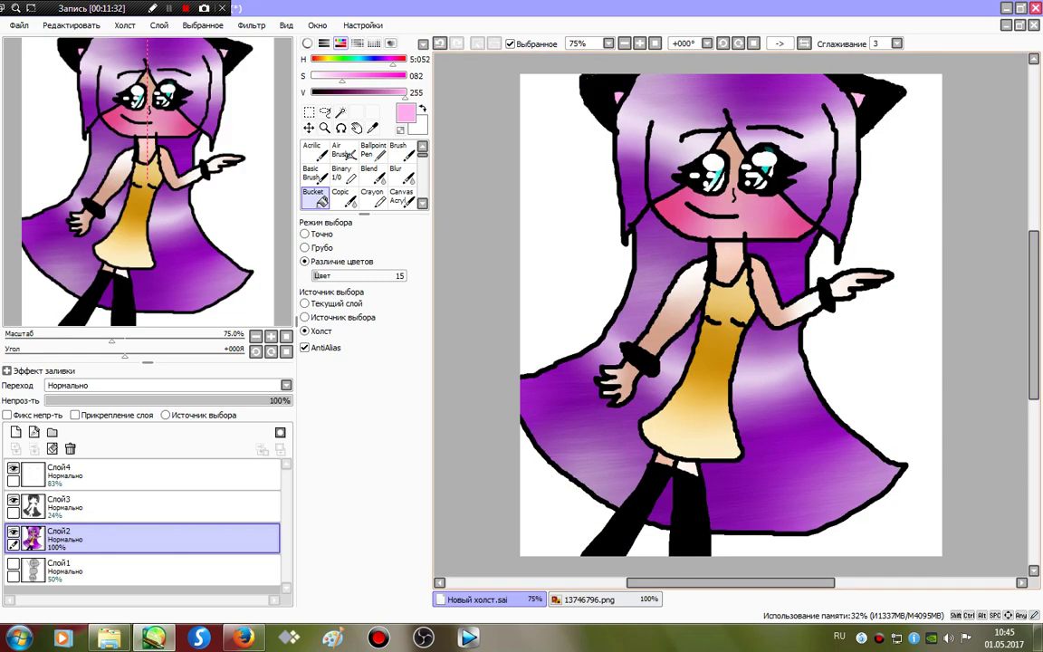
- Merge the upper layers down into Слой2 and delete the sketch layer Слой1
left_click(118, 475)
left_click(34, 449)
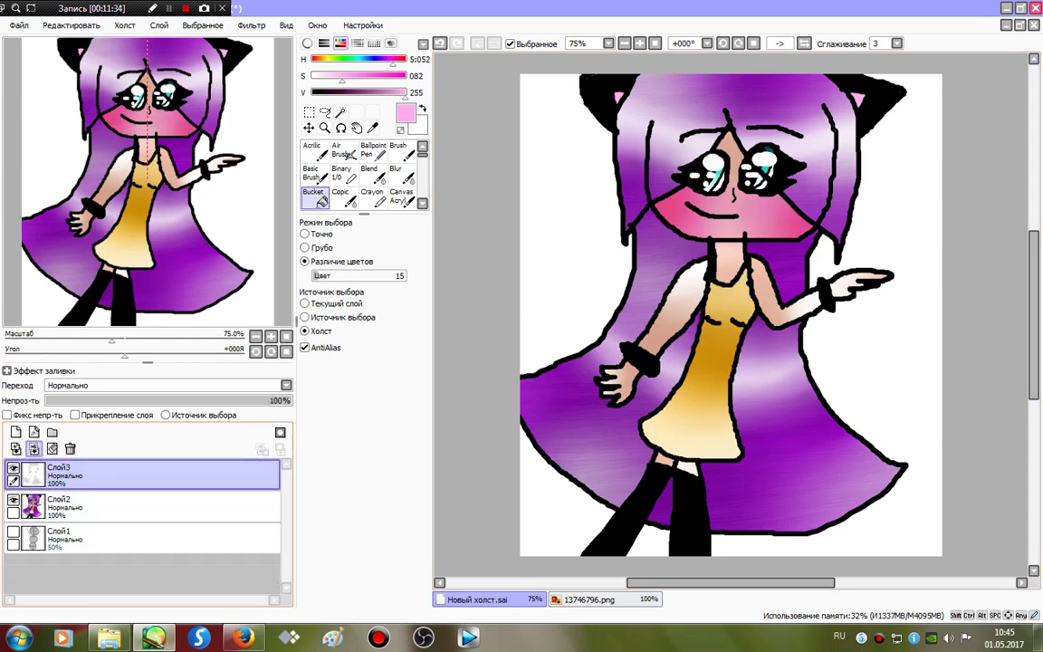
left_click(35, 450)
left_click(117, 507)
left_click(71, 449)
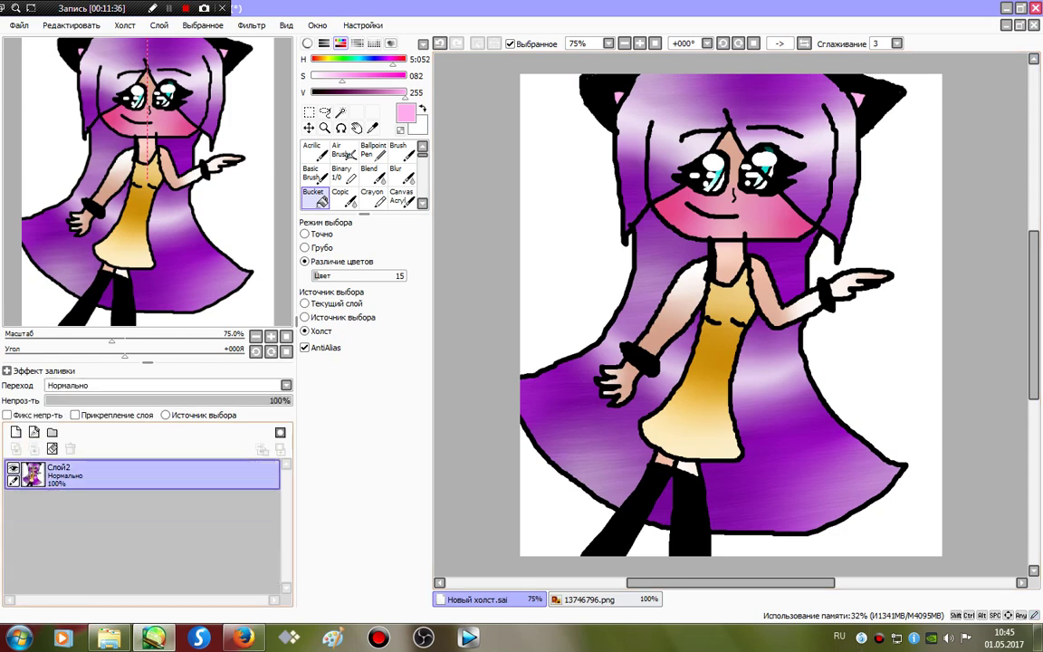
- Select the white background, including the gap between the legs, with the Magic Wand, and invert the selection to the whole character
left_click(341, 112)
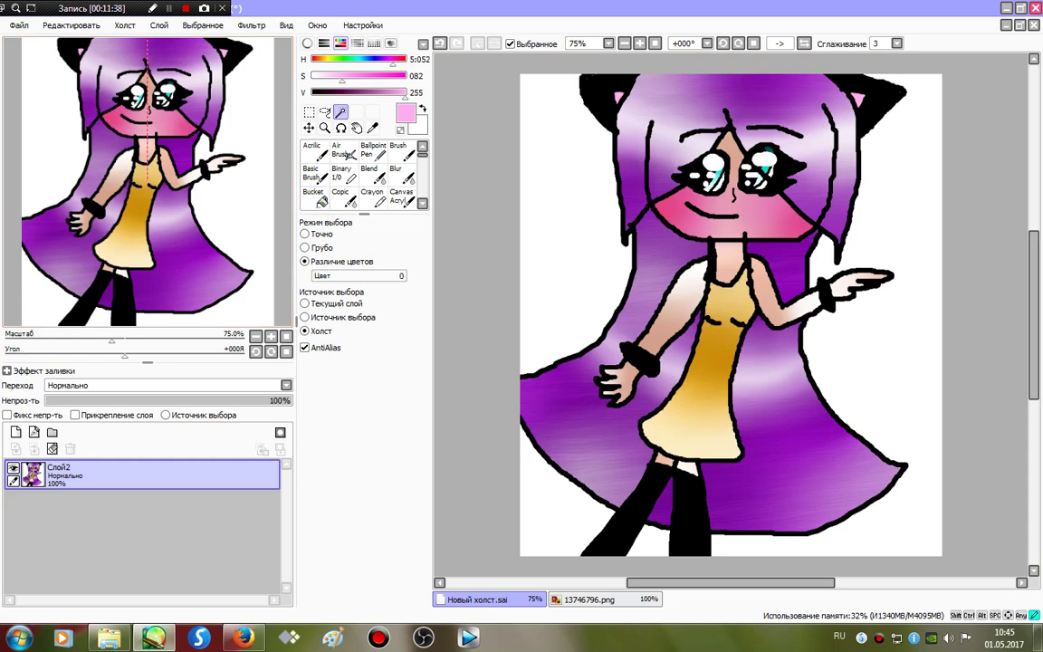
left_click(566, 194)
left_click(892, 203)
left_click(549, 517)
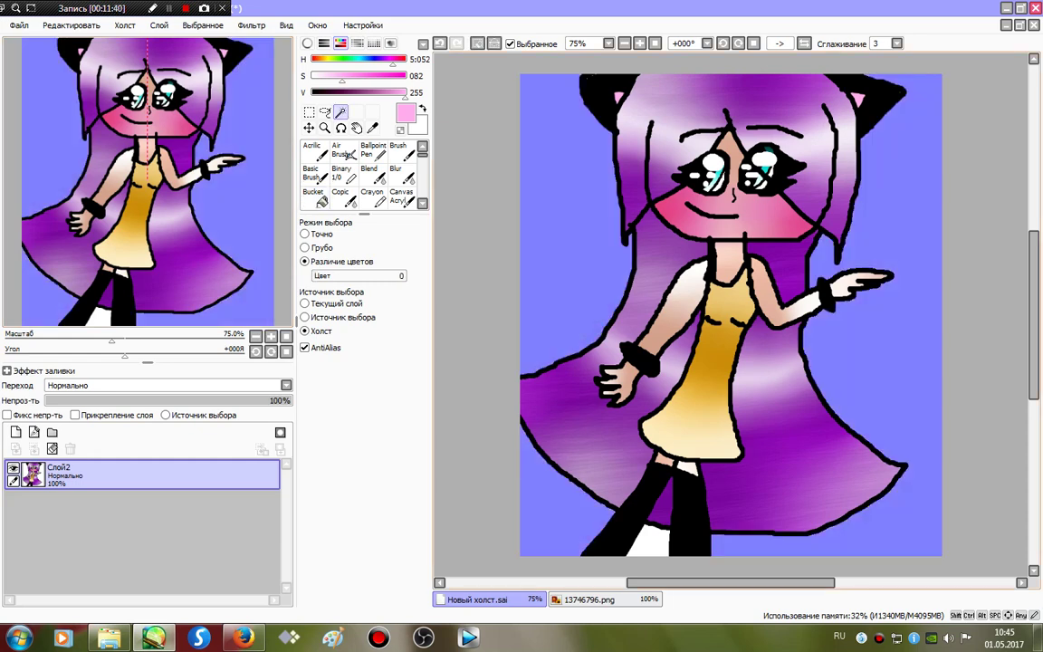
left_click(654, 544)
left_click(494, 43)
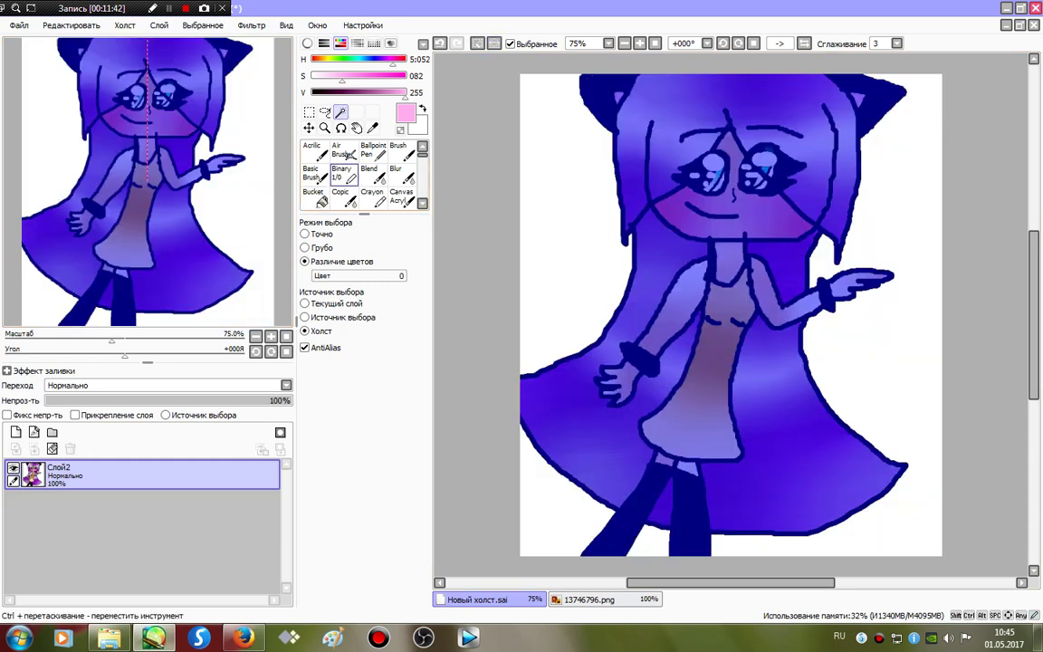
- Add a new layer above Слой2 and set the Binary pen to size 60 with white (S 000, V 255)
left_click(344, 174)
left_click(382, 413)
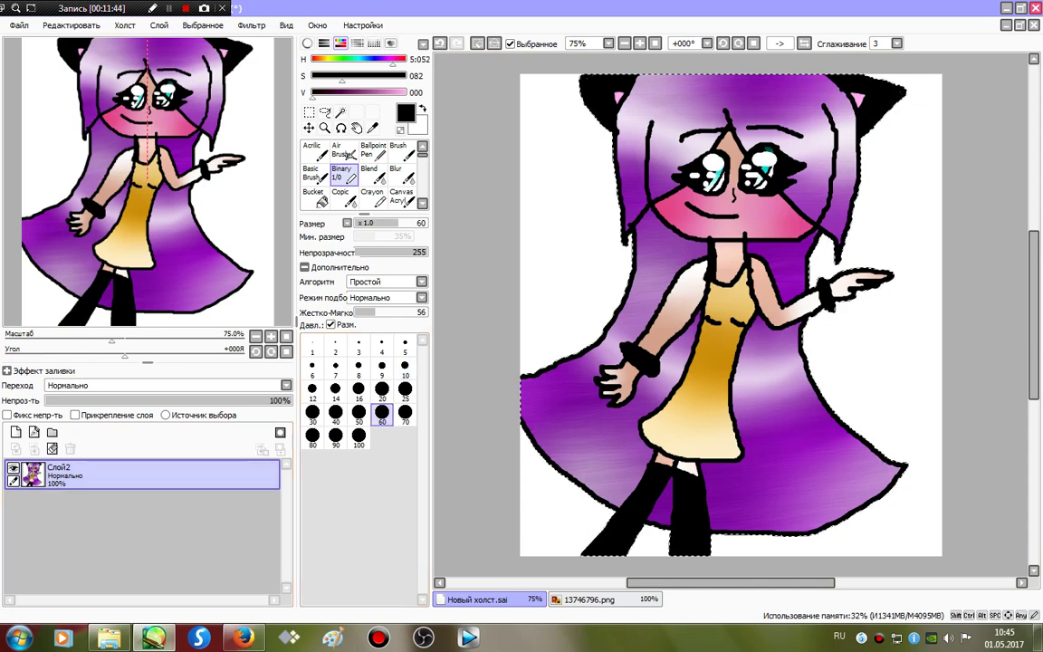
left_click(16, 433)
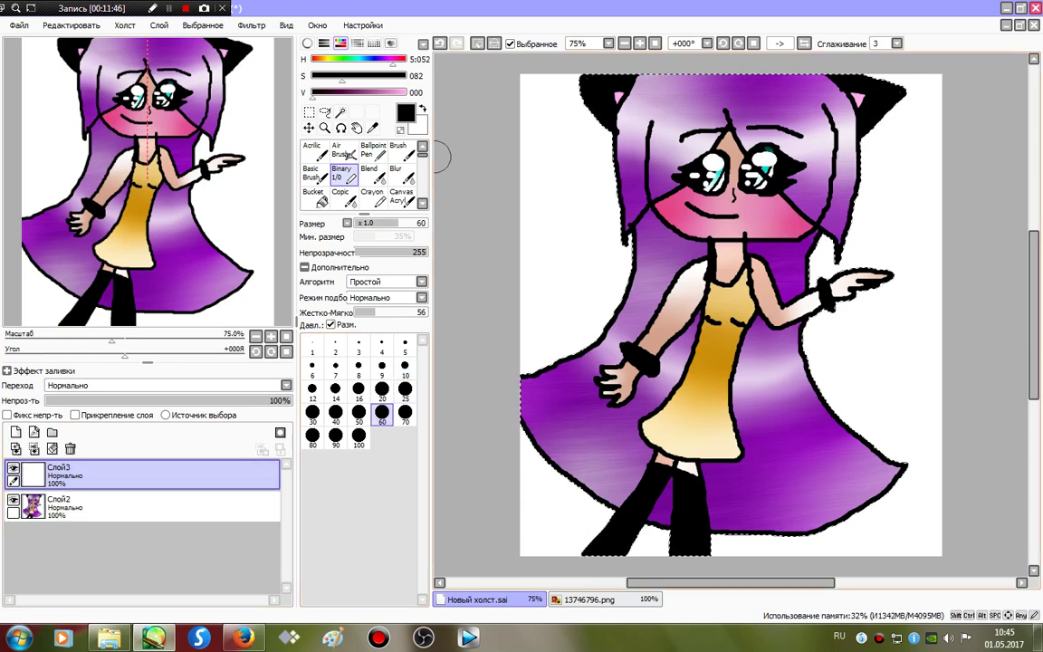
left_click(405, 93)
left_click_drag(343, 75, 312, 75)
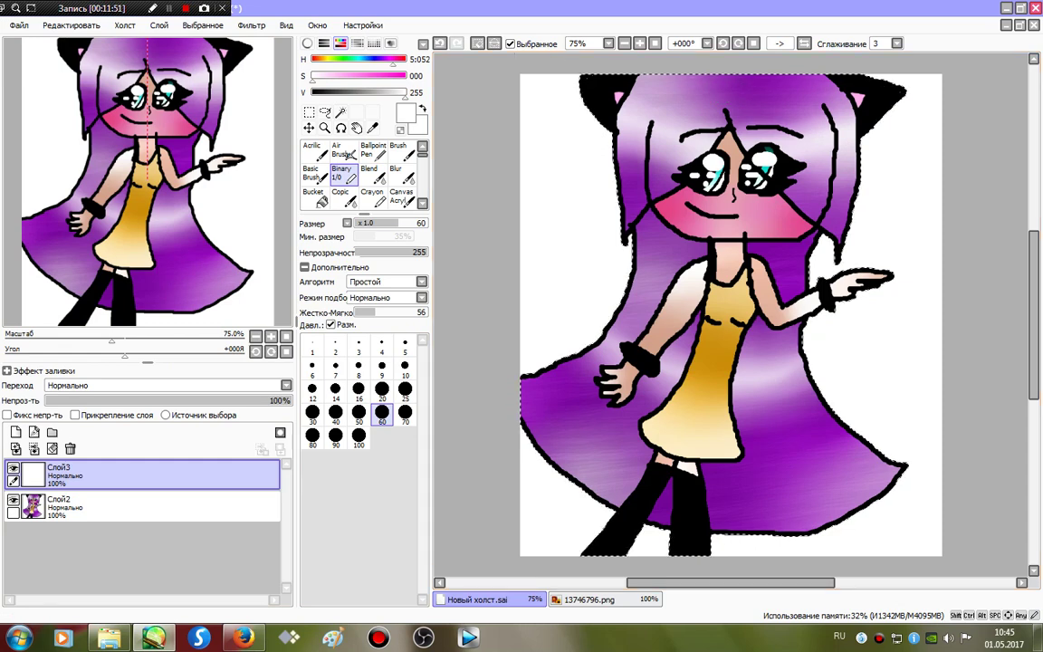
right_click(927, 553)
mouse_move(910, 85)
left_mouse_down()
mouse_move(817, 69)
mouse_move(875, 70)
mouse_move(811, 154)
mouse_move(647, 322)
mouse_move(570, 489)
left_mouse_up()
key("ctrl+z")
key("ctrl+z")
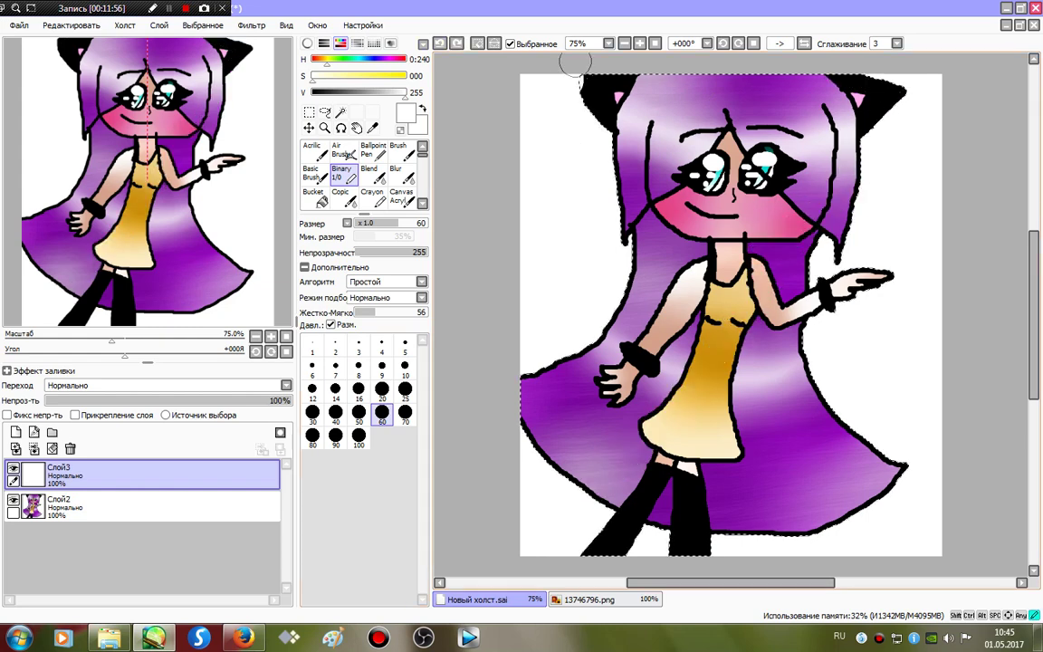
- Try a white glow along the left side of the character, blended with the Blur tool at size 120, and undo it
mouse_move(594, 122)
left_mouse_down()
mouse_move(618, 60)
mouse_move(644, 60)
mouse_move(618, 118)
mouse_move(632, 355)
mouse_move(693, 226)
mouse_move(627, 301)
mouse_move(588, 321)
mouse_move(578, 441)
mouse_move(659, 497)
mouse_move(596, 498)
mouse_move(588, 472)
mouse_move(624, 497)
mouse_move(564, 518)
left_mouse_up()
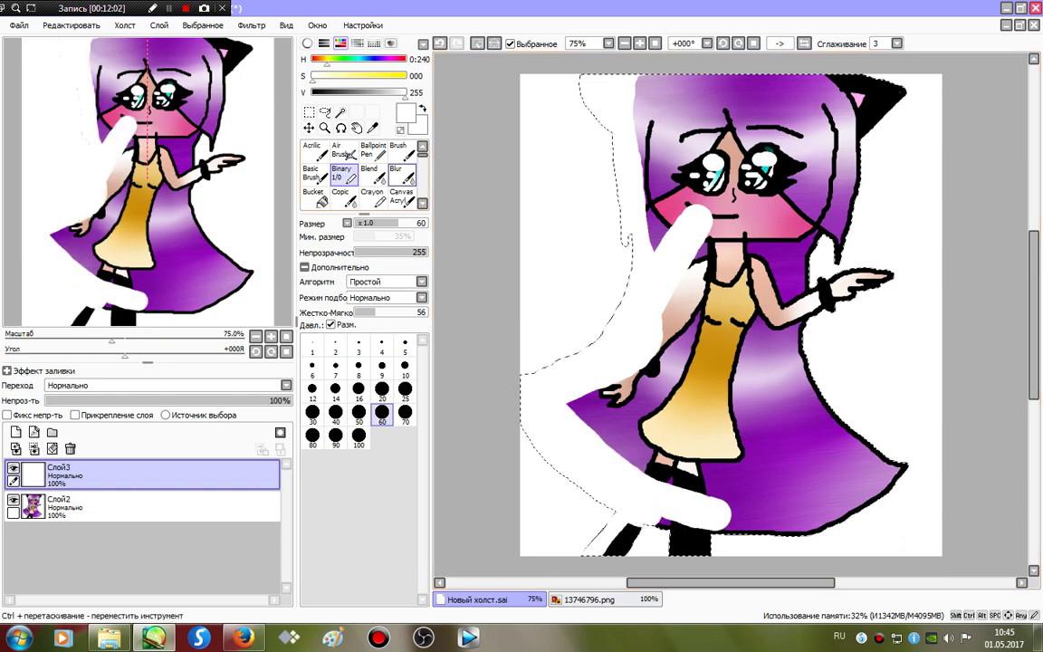
left_click(396, 174)
left_click(405, 525)
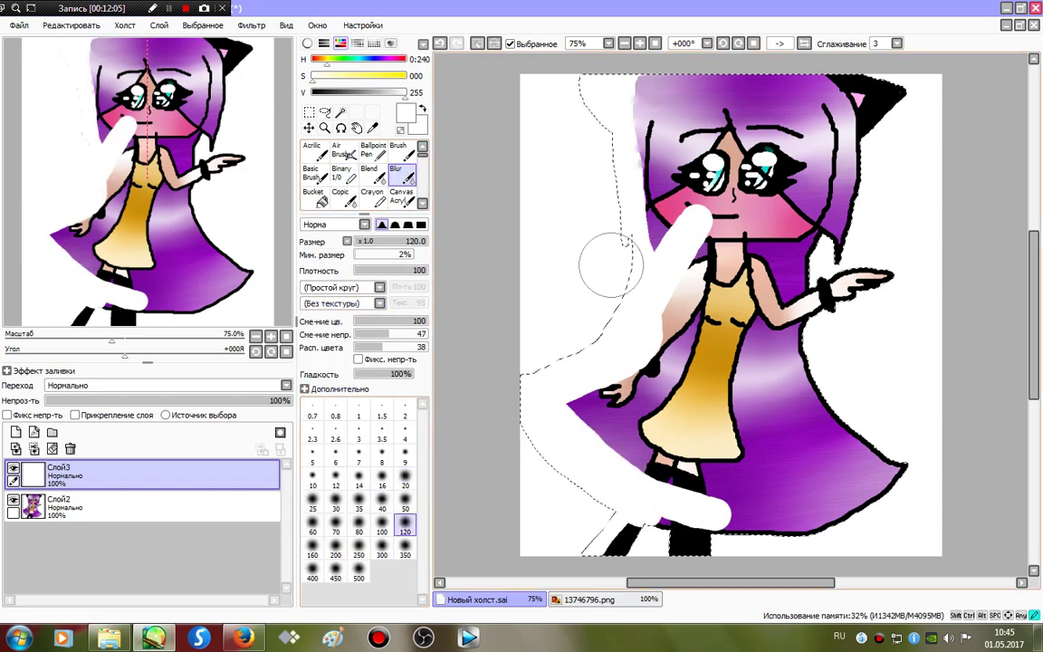
mouse_move(610, 252)
left_mouse_down()
mouse_move(674, 130)
mouse_move(569, 85)
mouse_move(681, 173)
mouse_move(557, 362)
mouse_move(643, 453)
mouse_move(625, 489)
left_mouse_up()
mouse_move(837, 467)
left_mouse_down()
mouse_move(511, 328)
mouse_move(598, 258)
left_mouse_up()
left_click(423, 43)
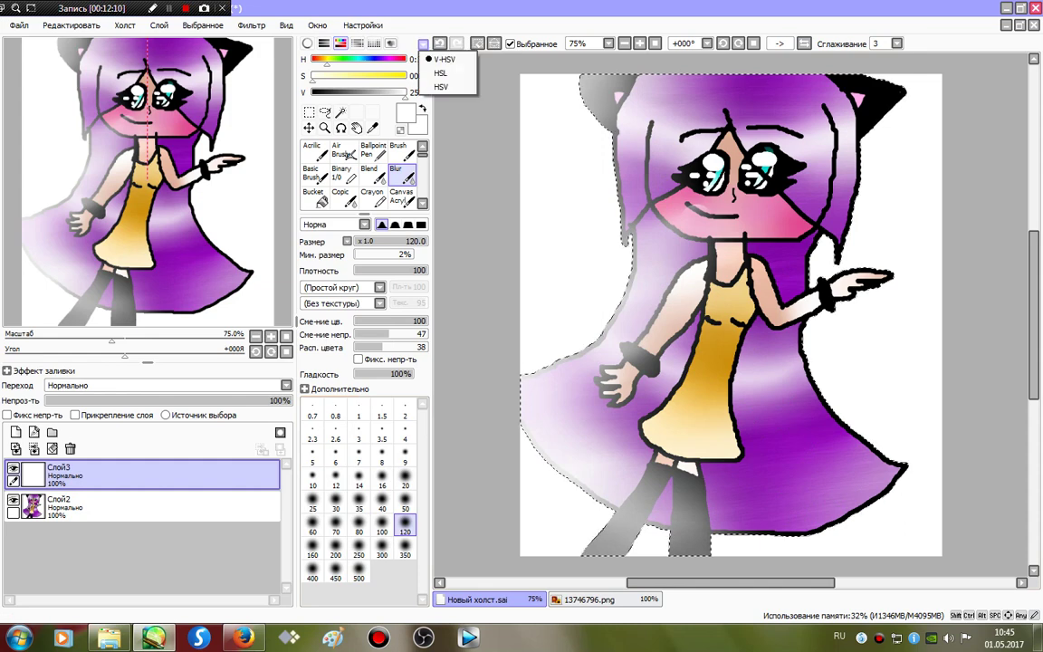
left_click(423, 44)
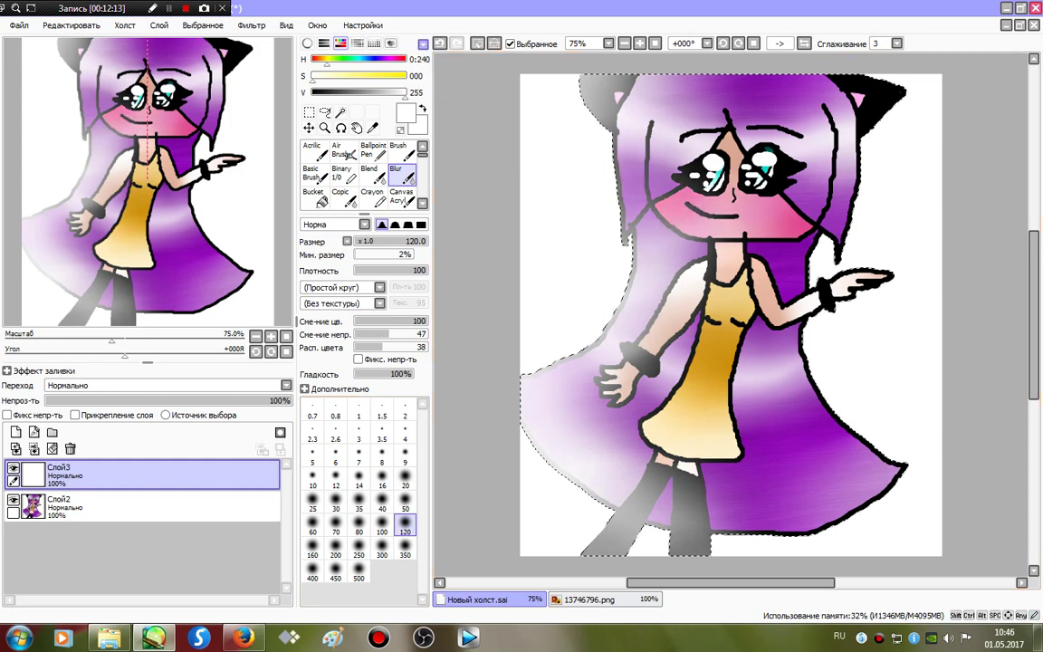
left_click(440, 43)
left_click(441, 43)
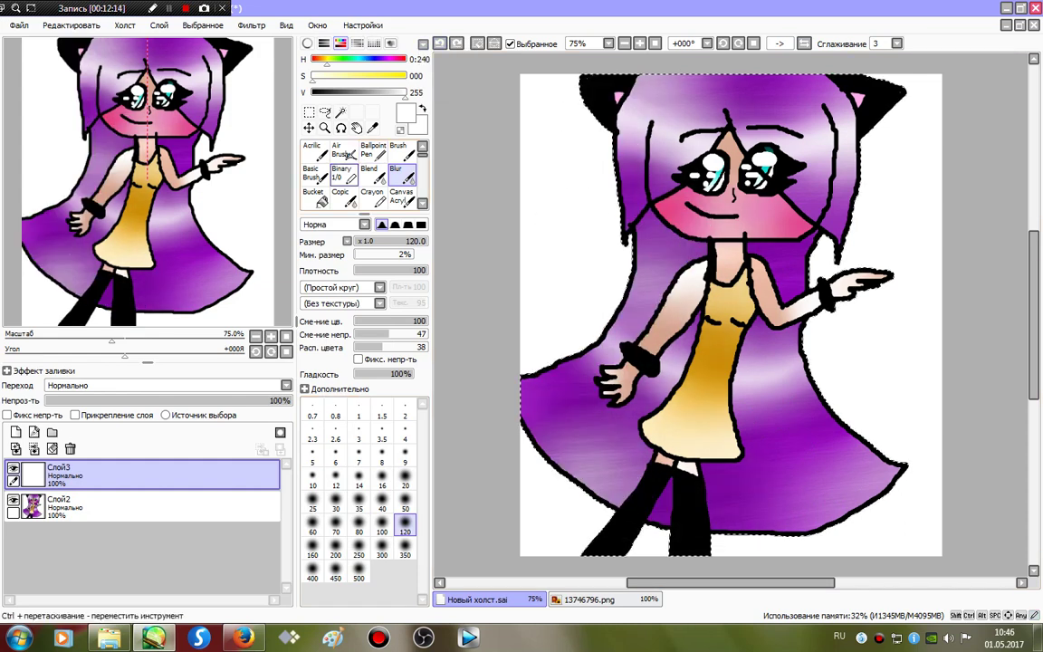
- Paint opaque yellow light (S 255, V 255) along the character's right-hand edge and over the eye and cheek with the Binary pen at size 60
left_click(344, 174)
left_click(405, 76)
mouse_move(901, 86)
left_mouse_down()
mouse_move(838, 243)
mouse_move(904, 286)
mouse_move(815, 314)
mouse_move(855, 403)
mouse_move(797, 390)
mouse_move(909, 459)
mouse_move(716, 526)
mouse_move(693, 548)
left_mouse_up()
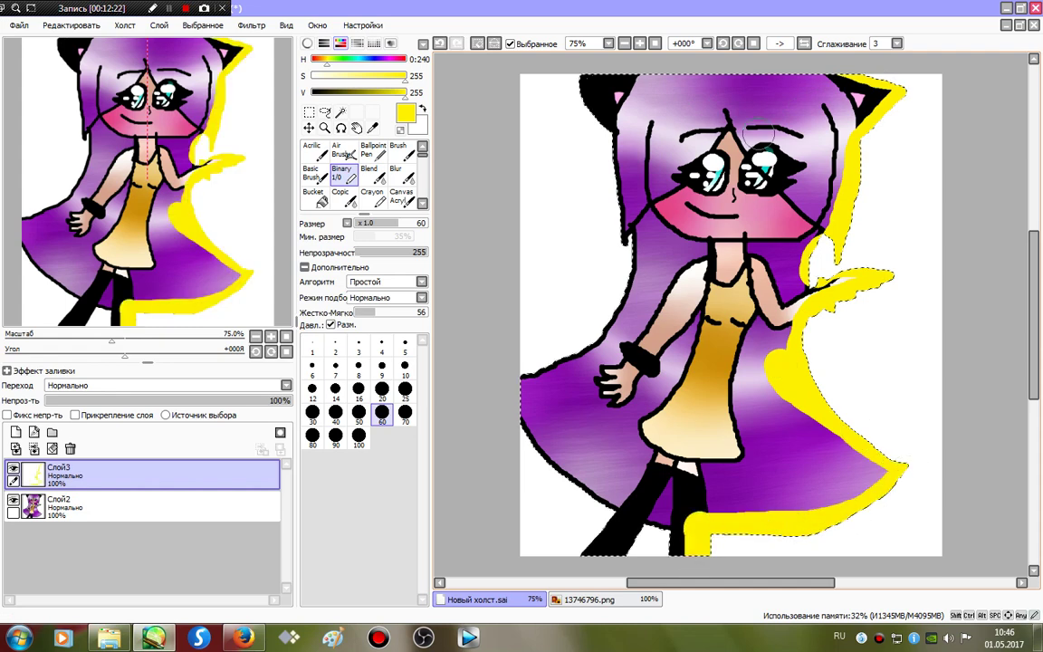
mouse_move(772, 146)
left_mouse_down()
mouse_move(796, 217)
mouse_move(775, 147)
left_mouse_up()
- Start blending the yellow light at the ear, hair and raised hand with the Blur tool at size 20
left_click(401, 175)
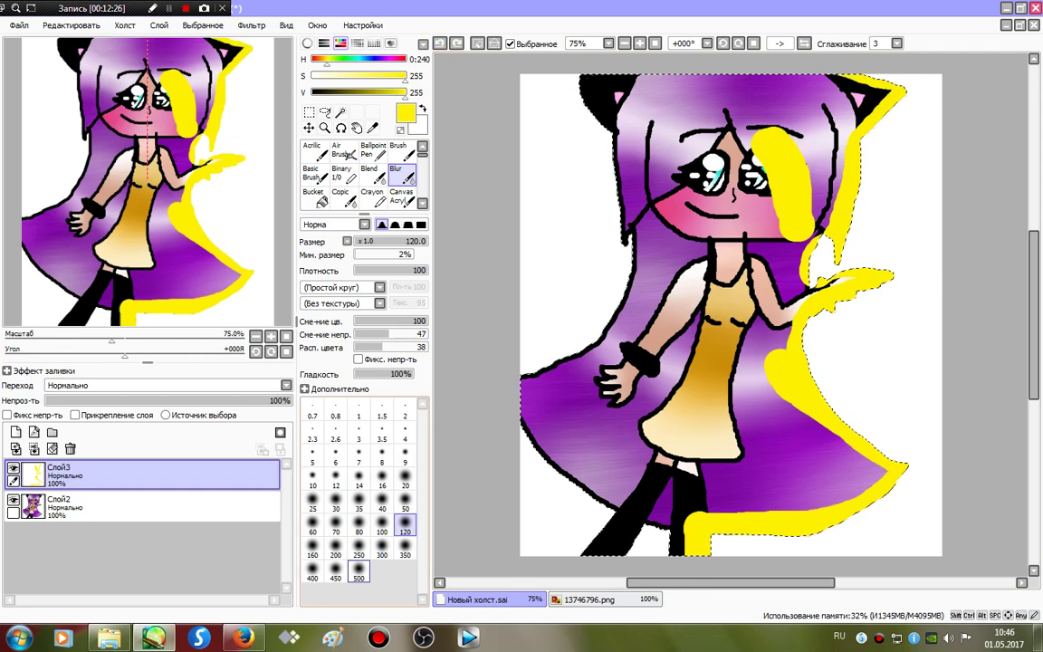
left_click(382, 525)
mouse_move(901, 86)
left_mouse_down()
mouse_move(873, 69)
mouse_move(846, 72)
left_mouse_up()
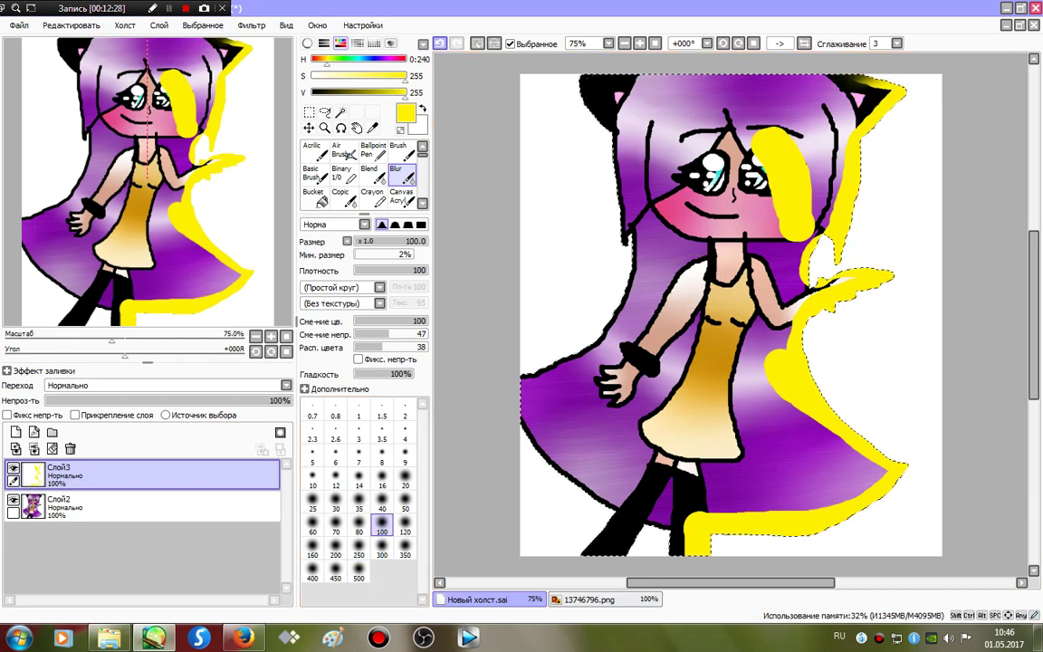
left_click(312, 524)
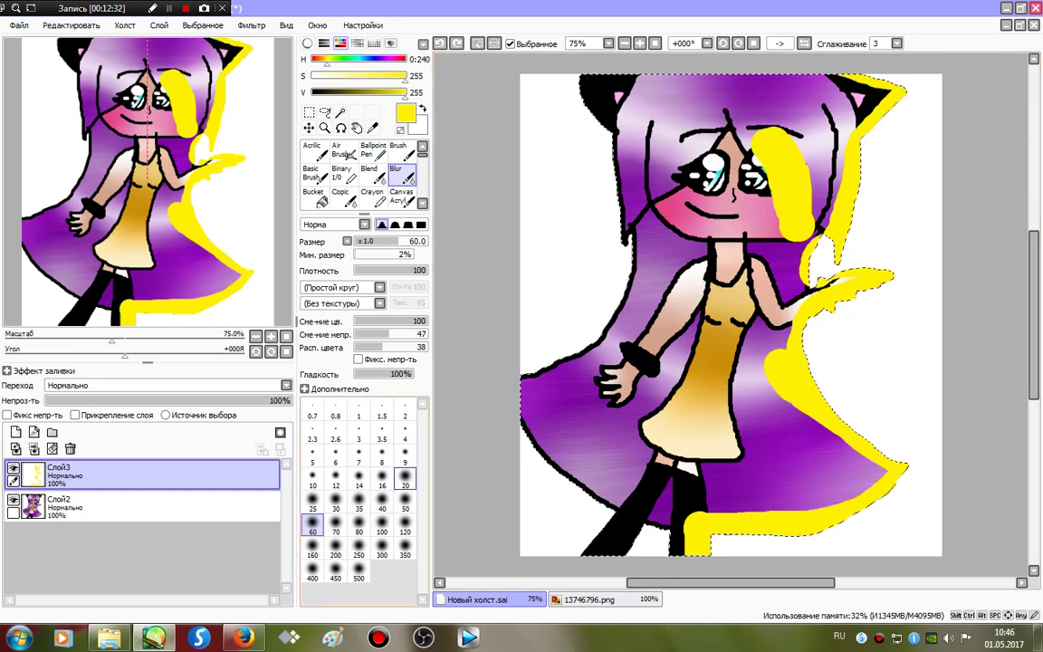
left_click(404, 501)
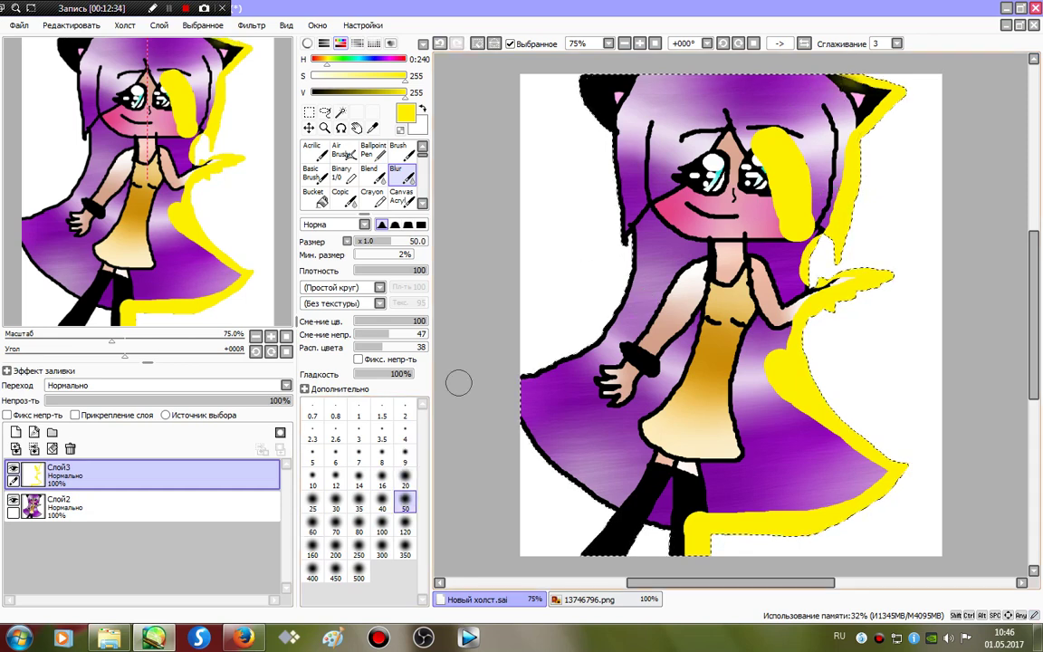
left_click(405, 478)
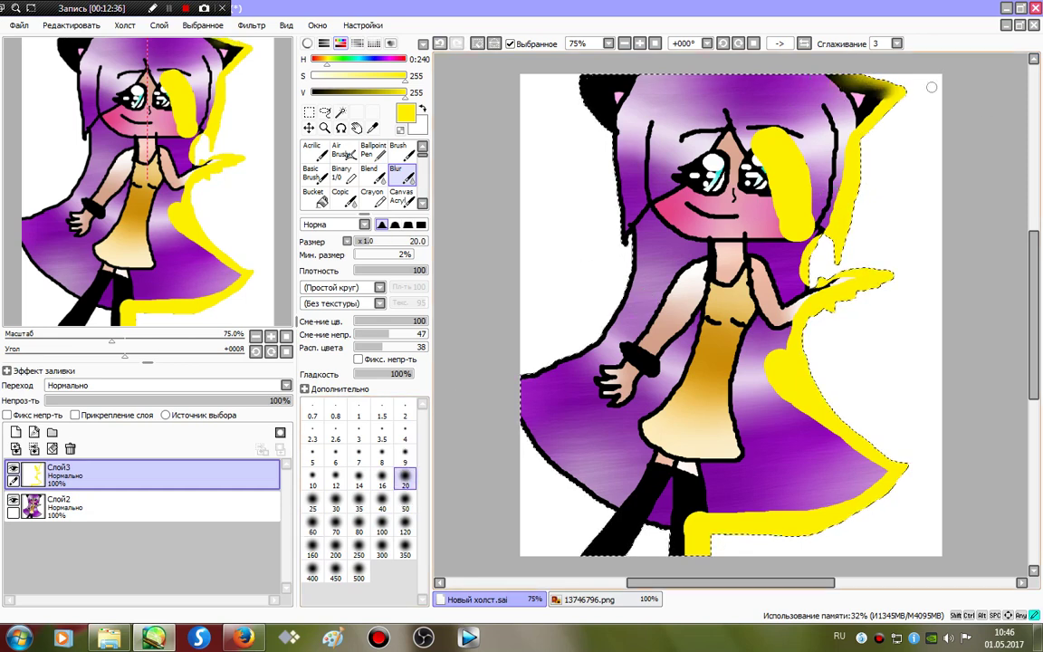
mouse_move(827, 74)
left_mouse_down()
mouse_move(805, 282)
mouse_move(842, 172)
left_mouse_up()
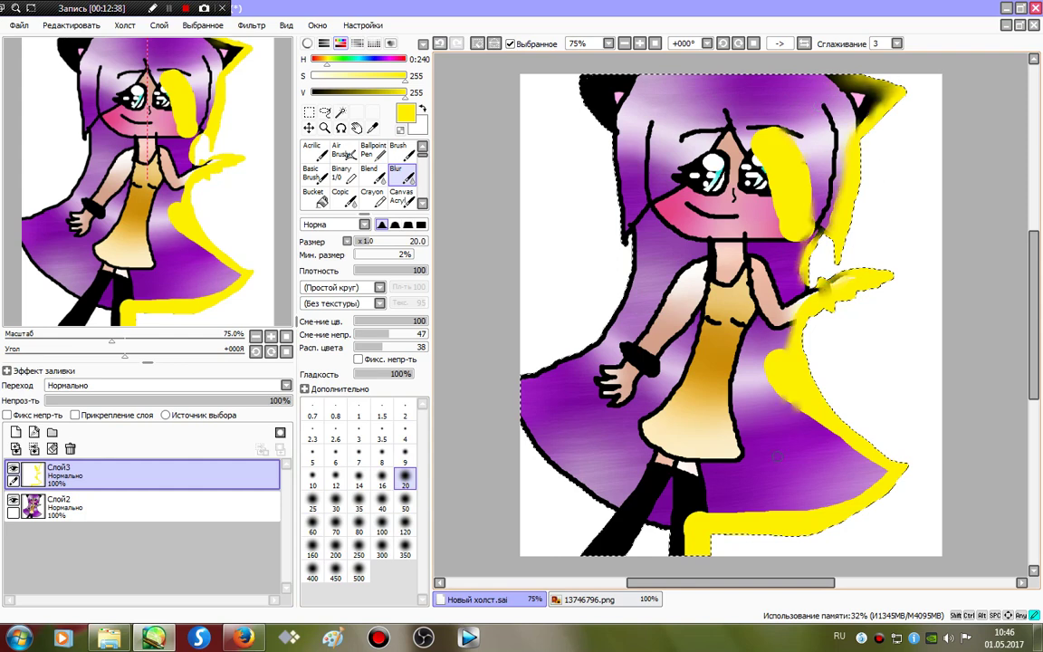
- Blend the yellow light into the face, hair, arm and leg with Blur at size 40, and set Слой3's opacity to 48%
left_click(381, 501)
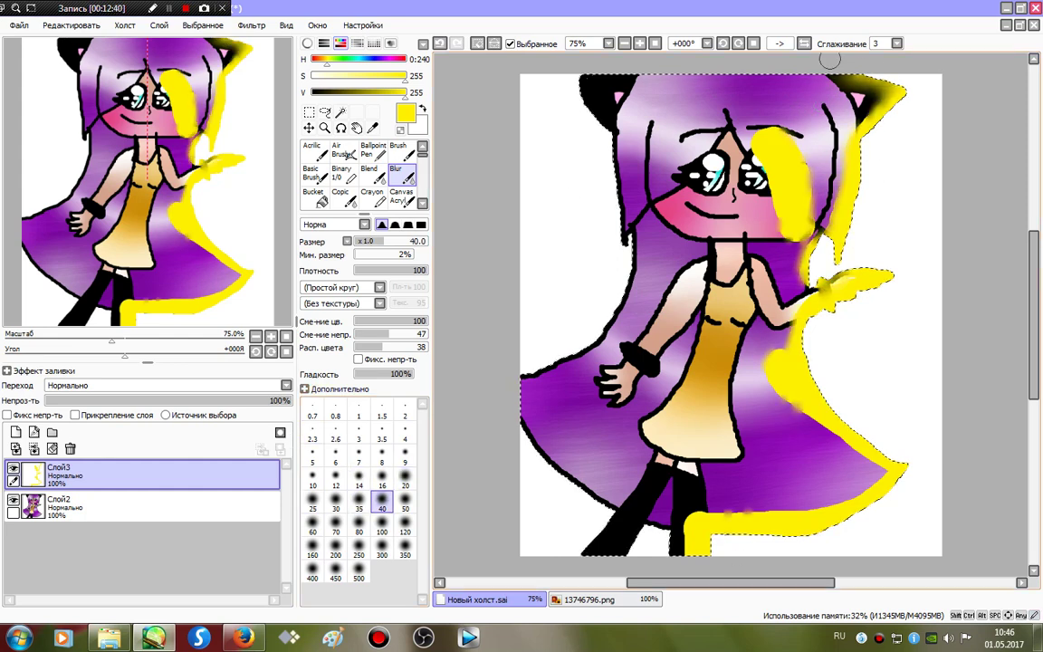
mouse_move(843, 84)
left_mouse_down()
mouse_move(890, 92)
mouse_move(859, 123)
mouse_move(851, 150)
mouse_move(758, 145)
left_mouse_up()
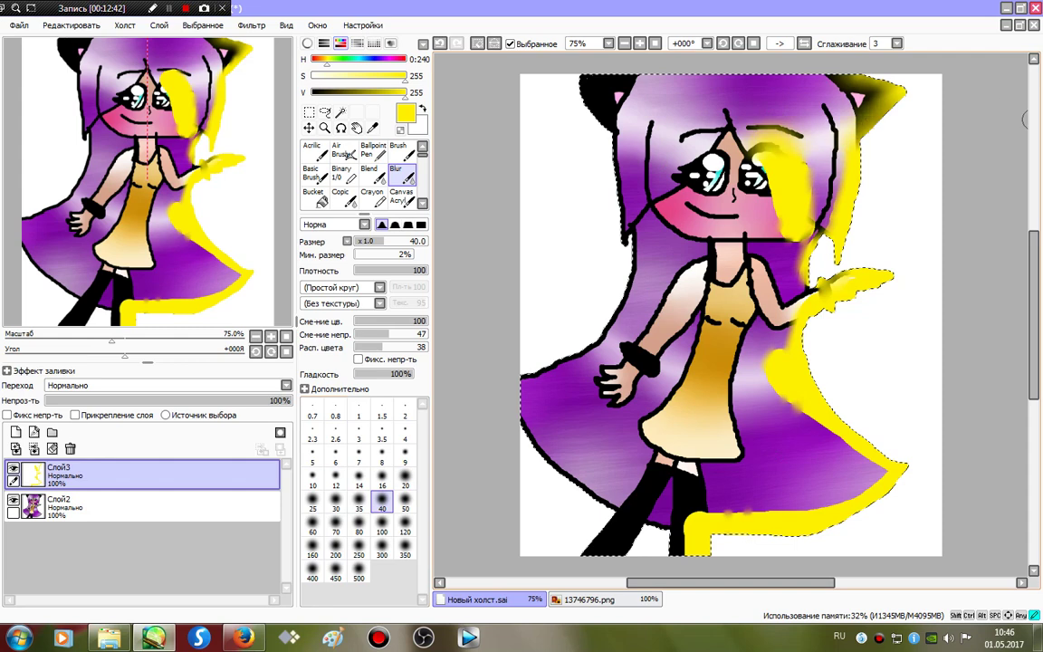
mouse_move(1026, 119)
left_mouse_down()
mouse_move(546, 208)
mouse_move(994, 158)
mouse_move(591, 204)
mouse_move(952, 199)
mouse_move(768, 159)
left_mouse_up()
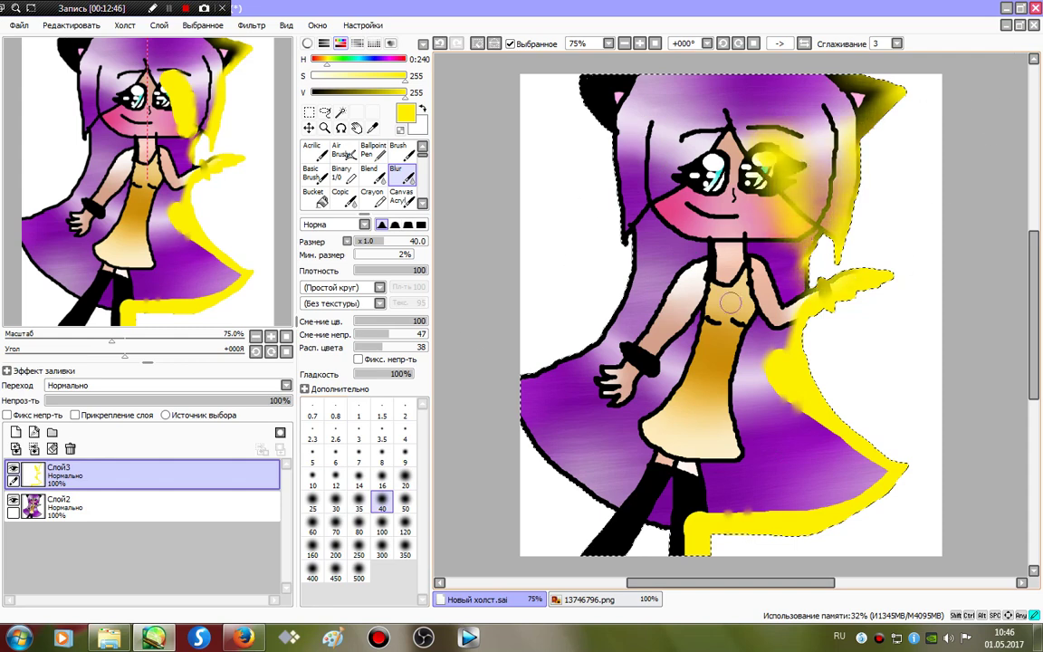
mouse_move(712, 362)
left_mouse_down()
mouse_move(745, 457)
mouse_move(765, 396)
mouse_move(758, 456)
mouse_move(761, 417)
mouse_move(788, 385)
left_mouse_up()
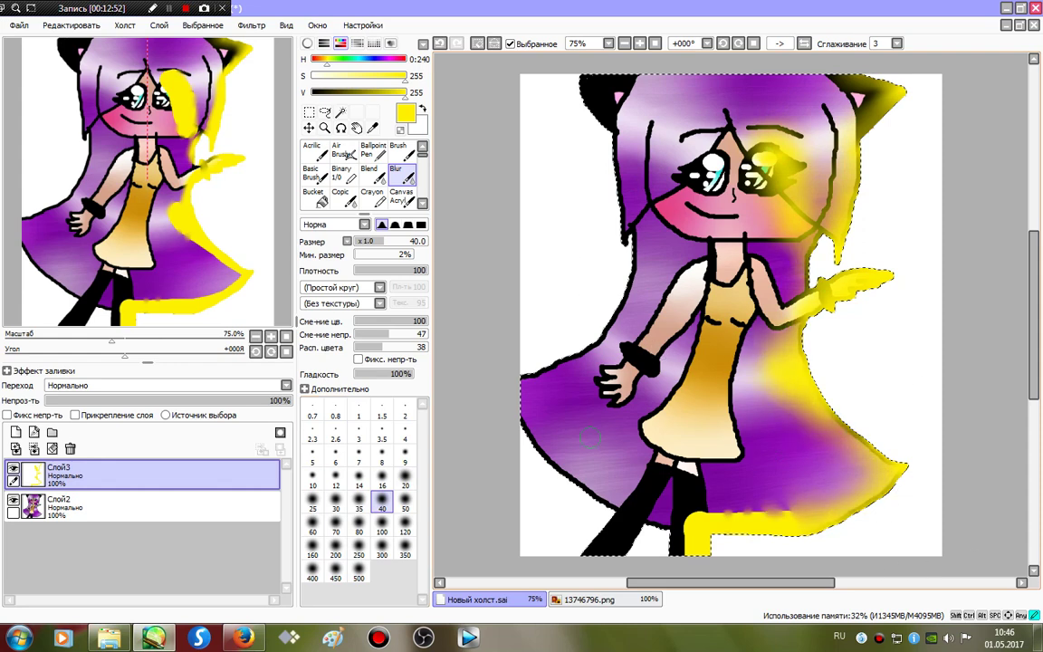
mouse_move(591, 438)
left_mouse_down()
mouse_move(654, 504)
mouse_move(834, 512)
mouse_move(513, 527)
left_mouse_up()
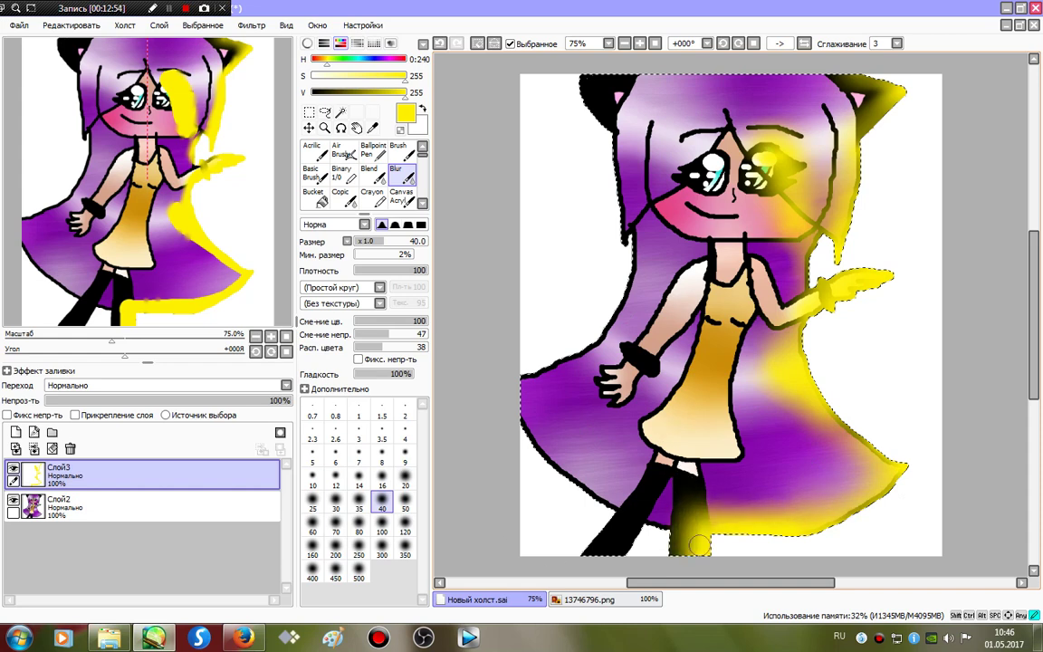
mouse_move(680, 512)
left_mouse_down()
mouse_move(841, 513)
mouse_move(792, 548)
mouse_move(701, 554)
mouse_move(789, 516)
mouse_move(604, 545)
mouse_move(911, 494)
left_mouse_up()
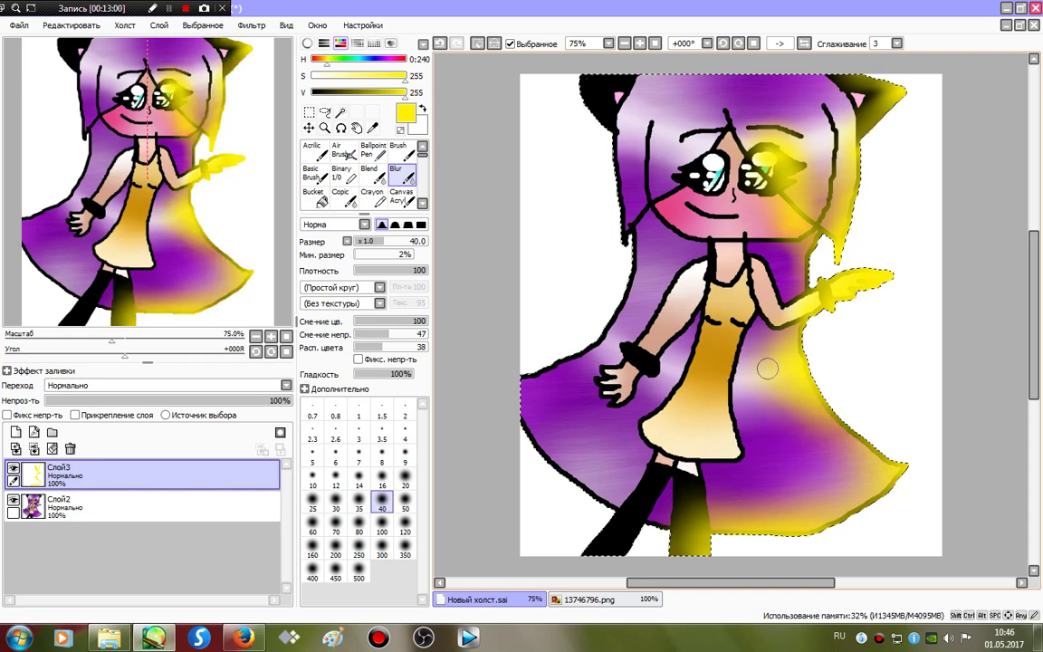
left_click_drag(276, 400, 163, 400)
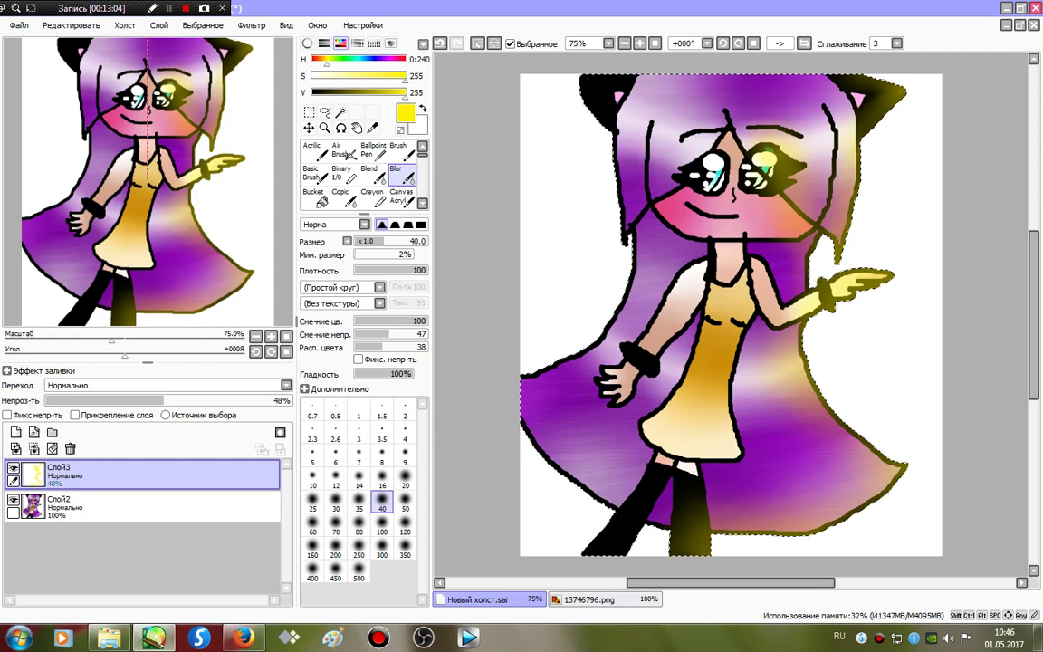
- Invert the selection to the background and paint it solid sky blue on a new layer above Слой3 with the Binary pen at size 100
left_click(343, 172)
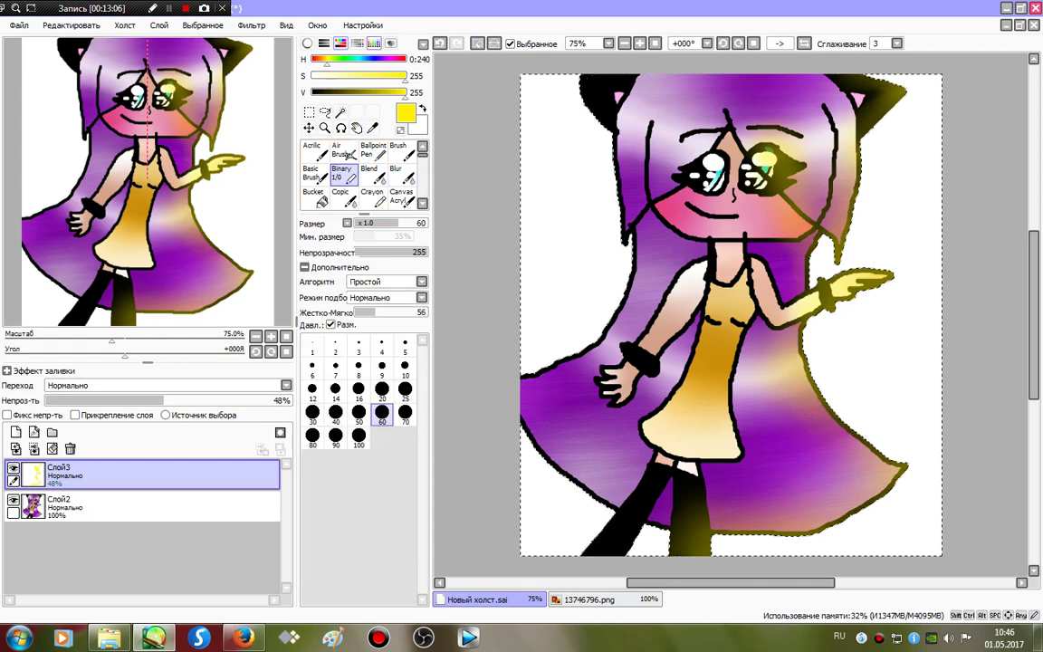
left_click(359, 438)
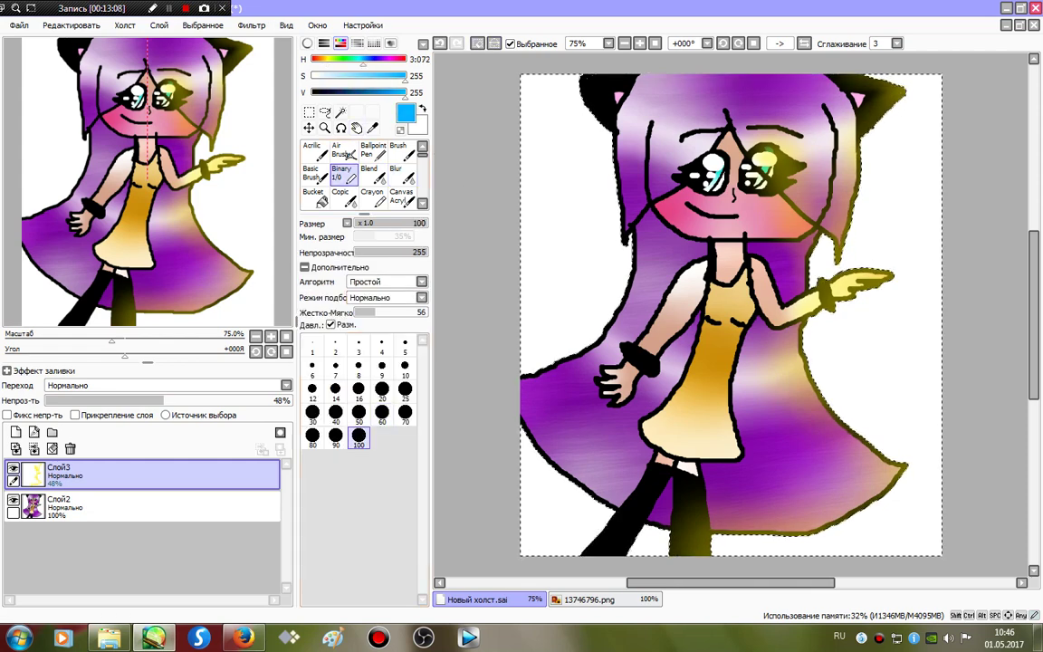
mouse_move(608, 126)
left_mouse_down()
mouse_move(475, 75)
mouse_move(531, 68)
mouse_move(492, 86)
mouse_move(567, 90)
mouse_move(659, 77)
mouse_move(901, 92)
mouse_move(881, 110)
mouse_move(479, 87)
left_mouse_up()
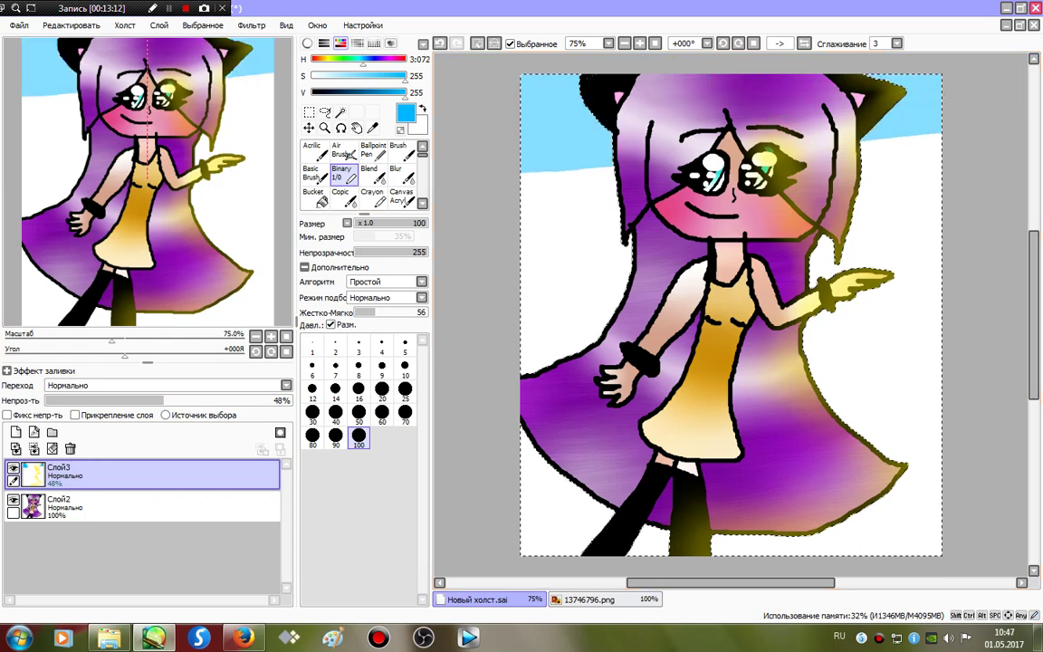
key("ctrl+z")
left_click(15, 433)
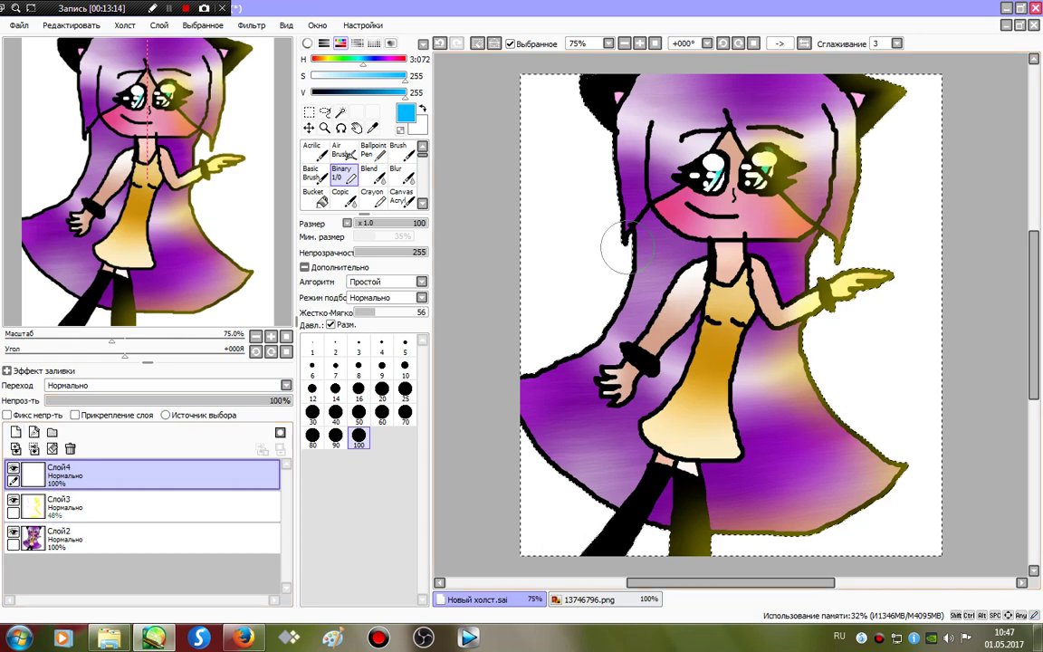
mouse_move(612, 216)
left_mouse_down()
mouse_move(770, 116)
mouse_move(506, 105)
mouse_move(449, 244)
mouse_move(815, 271)
mouse_move(914, 199)
mouse_move(648, 262)
mouse_move(598, 379)
mouse_move(496, 540)
left_mouse_up()
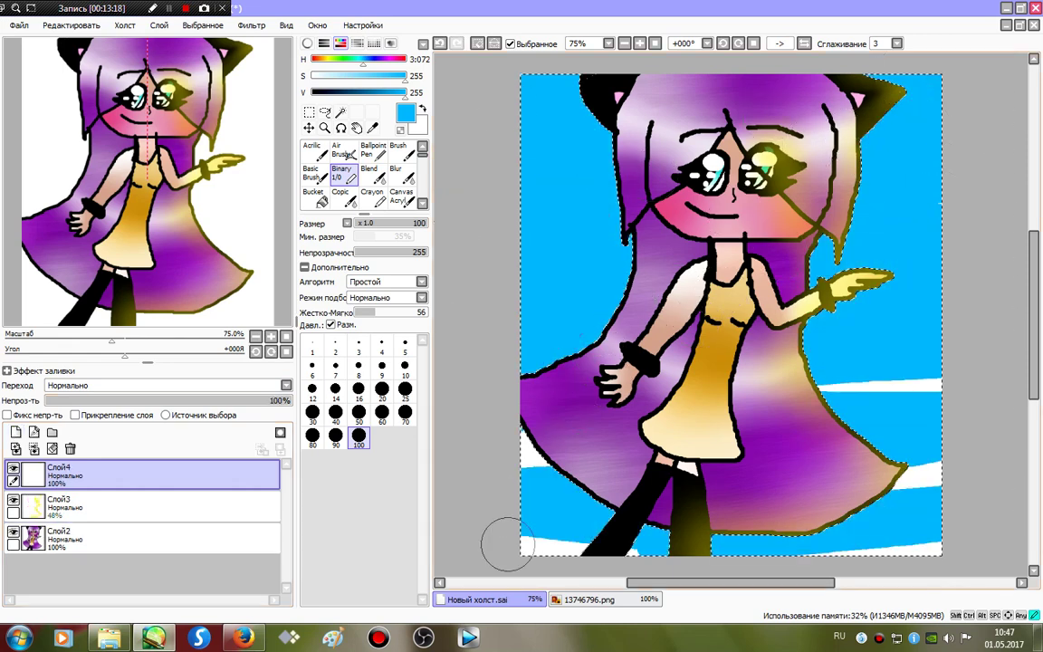
left_click_drag(478, 375, 480, 372)
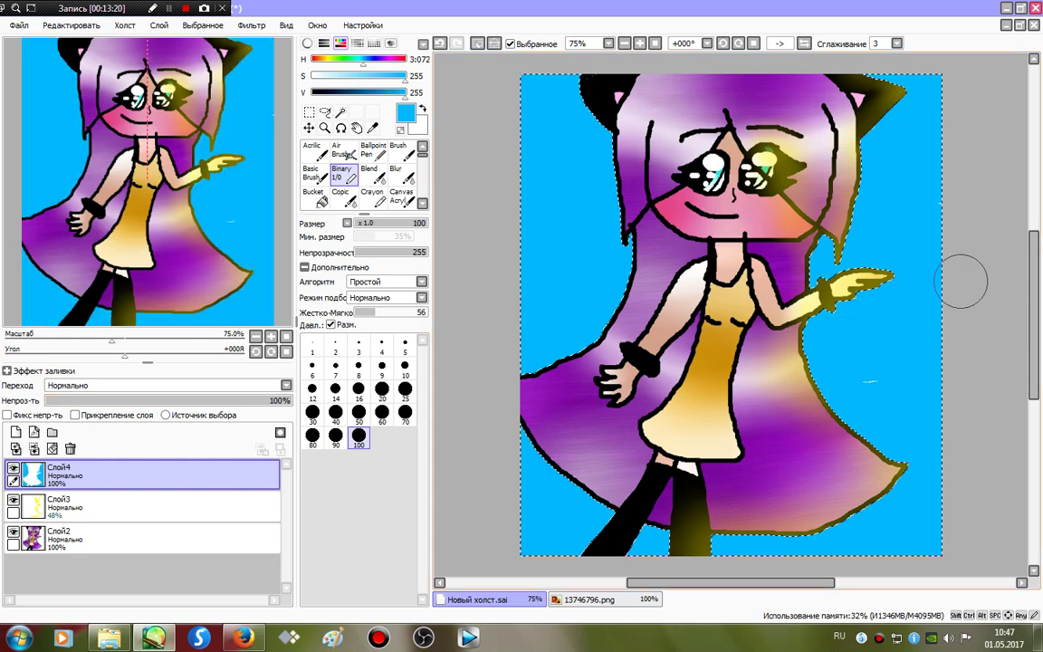
left_click(854, 395)
- Paint a darker blue band around the character's outline on the sky layer
left_click(376, 92)
mouse_move(625, 95)
left_mouse_down()
mouse_move(578, 80)
mouse_move(621, 177)
mouse_move(586, 310)
mouse_move(628, 282)
left_mouse_up()
mouse_move(512, 407)
left_mouse_down()
mouse_move(622, 493)
mouse_move(571, 568)
mouse_move(643, 518)
mouse_move(682, 514)
mouse_move(675, 571)
mouse_move(690, 521)
mouse_move(706, 530)
mouse_move(749, 509)
mouse_move(863, 489)
mouse_move(889, 427)
mouse_move(826, 334)
mouse_move(836, 159)
mouse_move(820, 109)
mouse_move(861, 166)
mouse_move(892, 83)
left_mouse_up()
- Paint white cloud patches (S 000, V 255) along the side edges and lower corners of the sky
right_click(541, 98)
left_click_drag(321, 77, 311, 77)
mouse_move(534, 205)
left_mouse_down()
mouse_move(542, 215)
mouse_move(548, 163)
left_mouse_up()
left_click_drag(951, 319, 947, 346)
left_click_drag(893, 518, 842, 554)
left_click(523, 515)
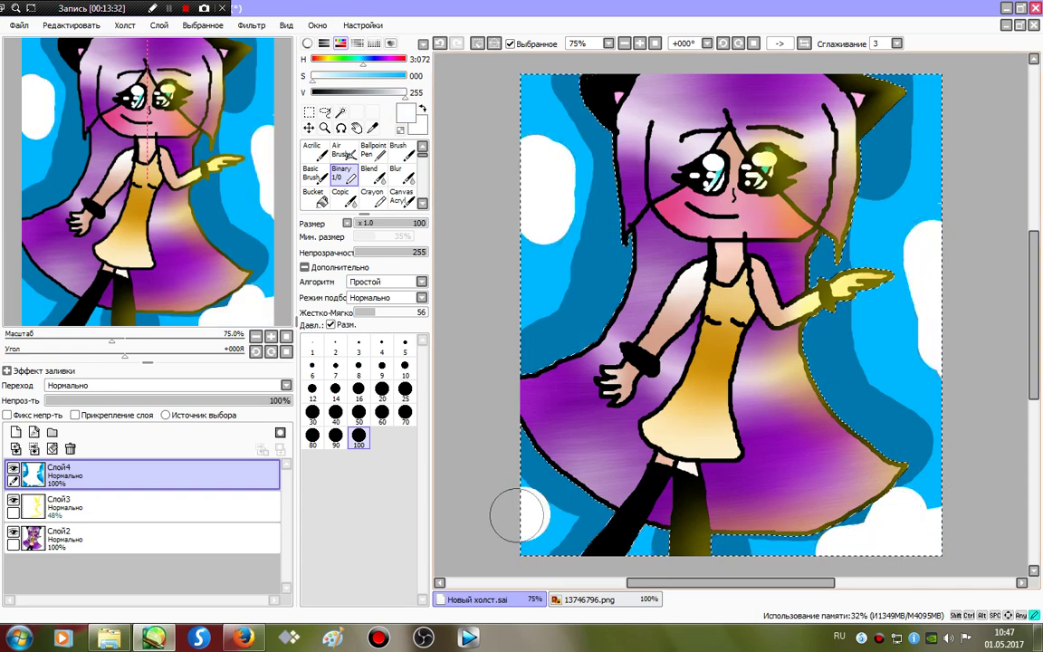
- Blend the blue tones and white patches of the sky together with the Blur tool at size 120
left_click(401, 174)
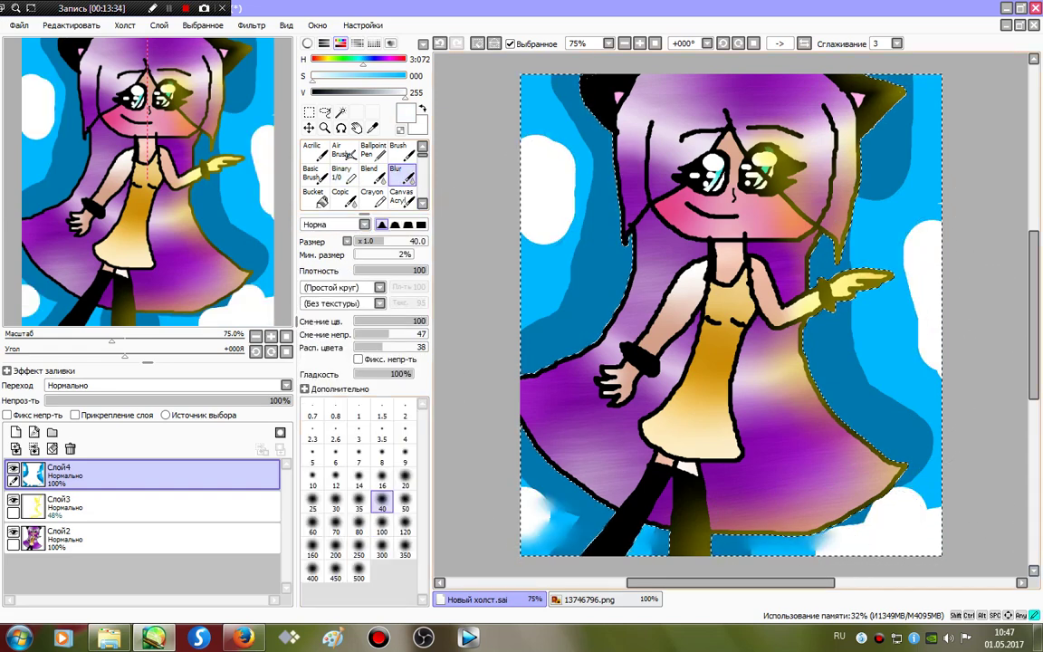
left_click(404, 527)
mouse_move(532, 532)
left_mouse_down()
mouse_move(450, 513)
mouse_move(784, 462)
mouse_move(770, 373)
mouse_move(802, 181)
mouse_move(837, 316)
mouse_move(851, 275)
mouse_move(857, 533)
mouse_move(877, 99)
mouse_move(914, 122)
mouse_move(552, 139)
mouse_move(498, 171)
mouse_move(535, 50)
left_mouse_up()
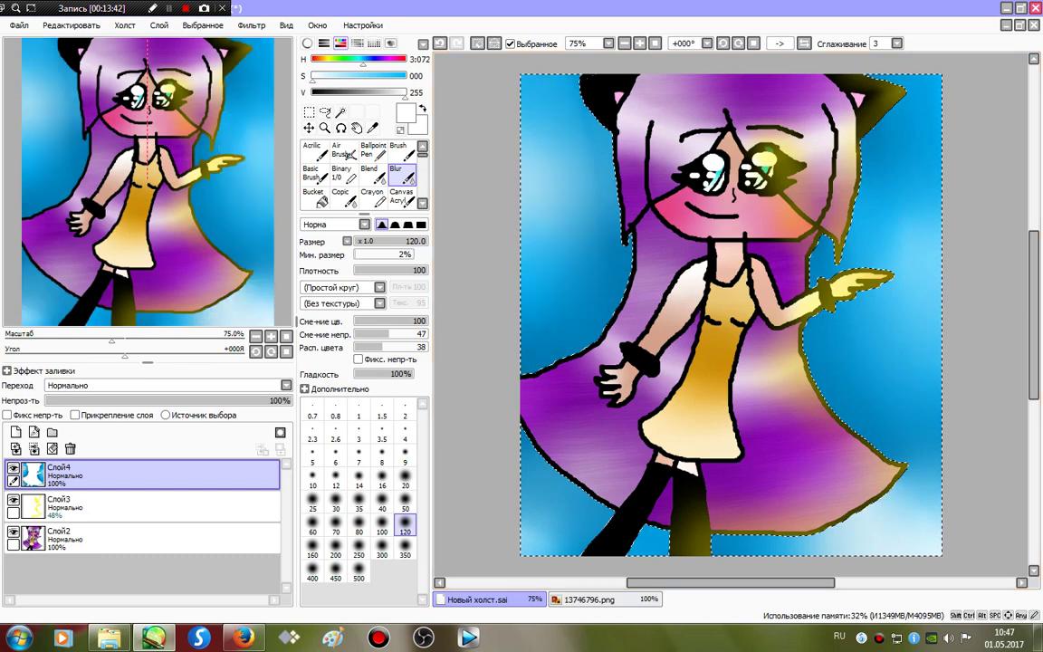
- Paint white clouds in the upper corners of the sky with the Binary pen at size 100 and soften them with Blur at size 50
left_click(342, 172)
left_click_drag(562, 118, 489, 135)
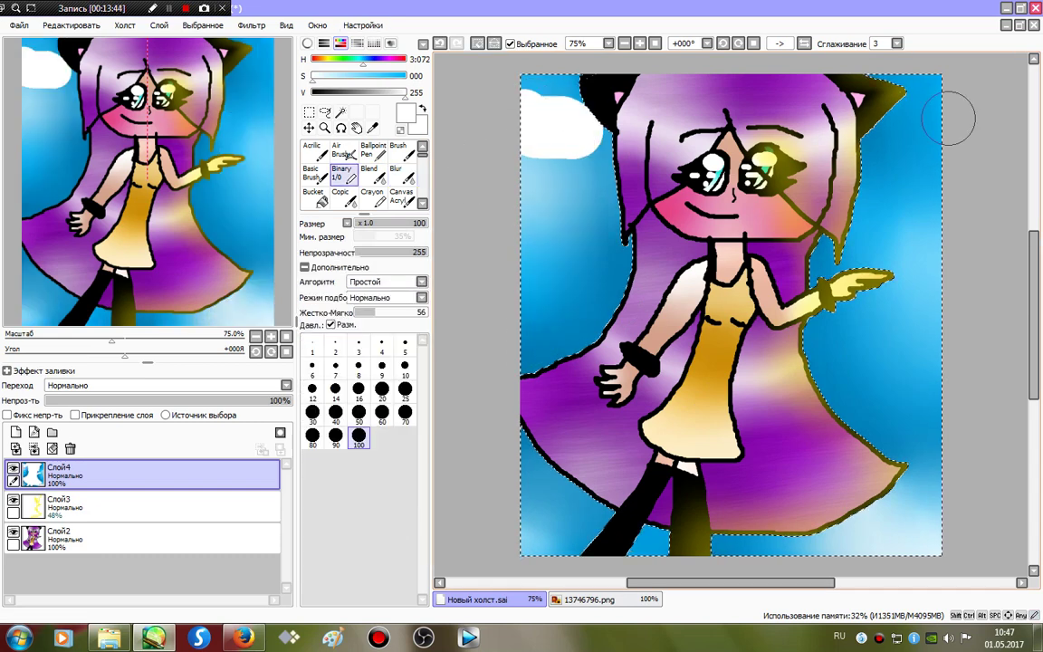
mouse_move(950, 111)
left_mouse_down()
mouse_move(959, 128)
mouse_move(897, 136)
left_mouse_up()
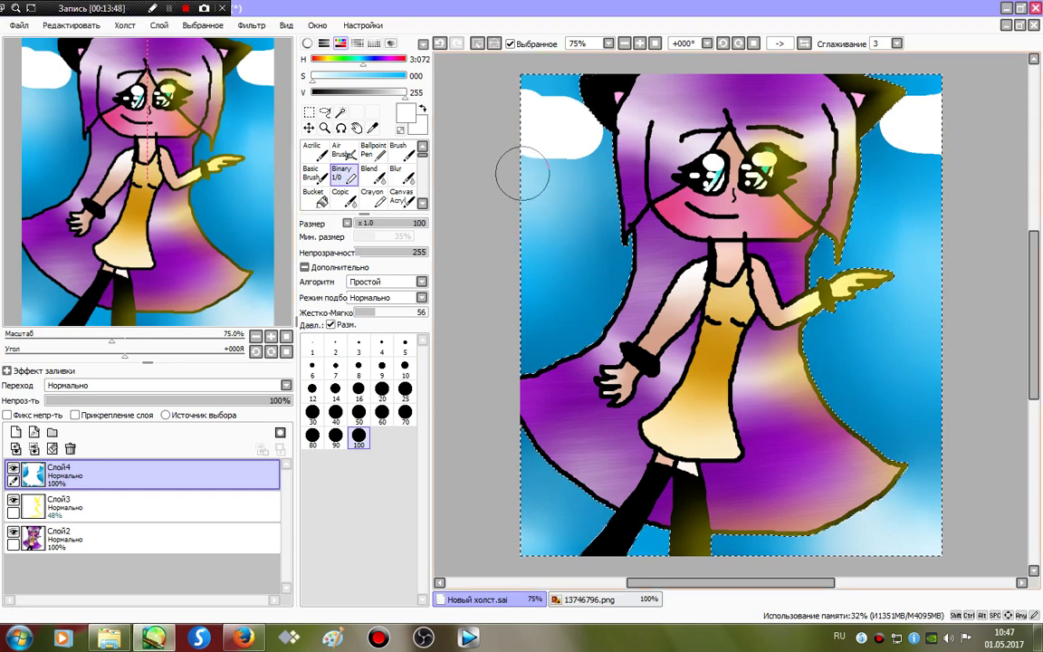
mouse_move(518, 174)
left_mouse_down()
mouse_move(573, 172)
mouse_move(582, 160)
left_mouse_up()
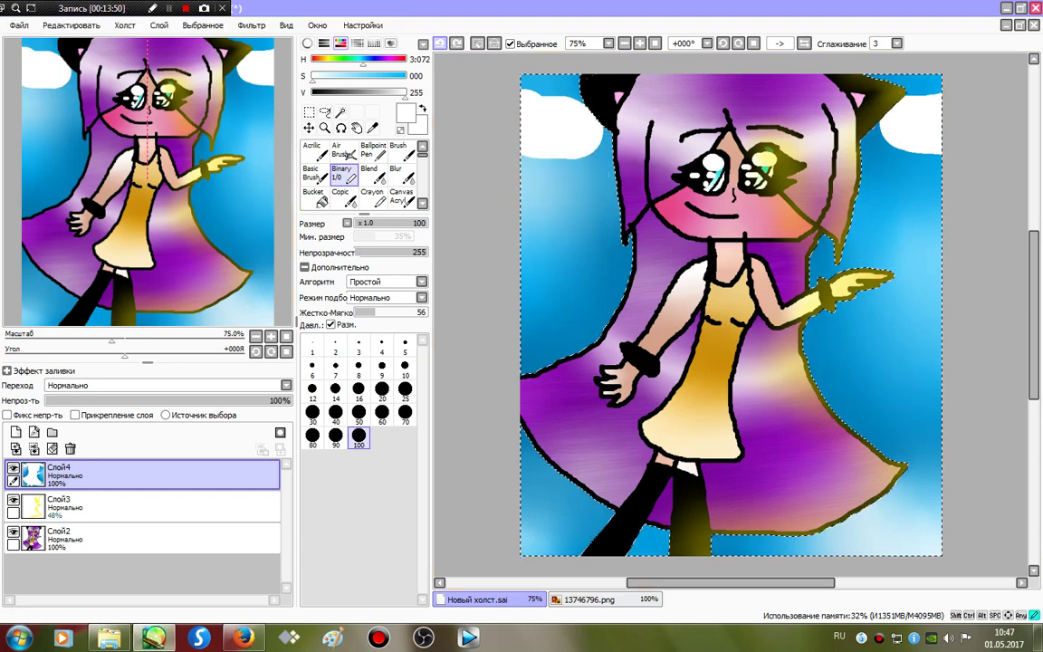
left_click(400, 172)
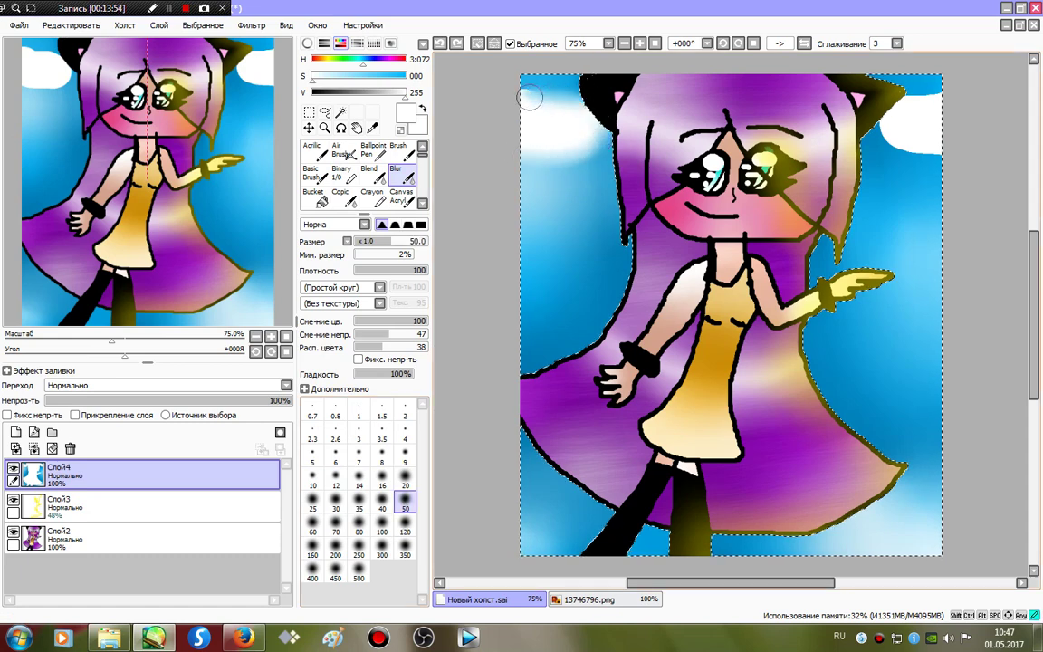
left_click_drag(529, 97, 481, 89)
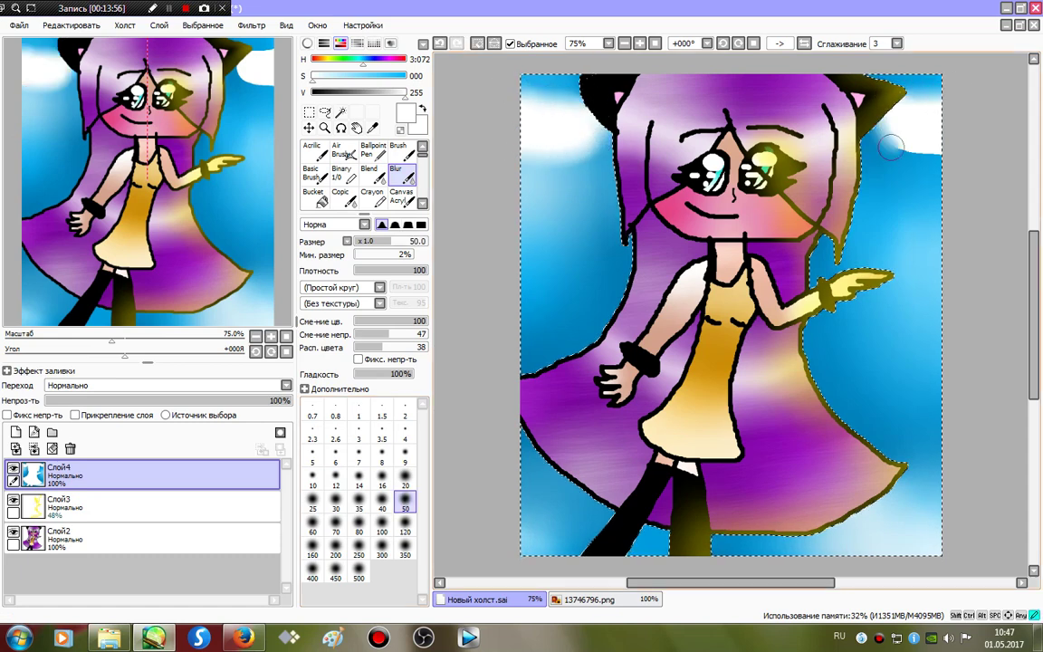
- Try a yellow sun beside the character's ear on a new layer, reordering it around the merged sky layer, and undo back to the softened clouds
left_click(341, 173)
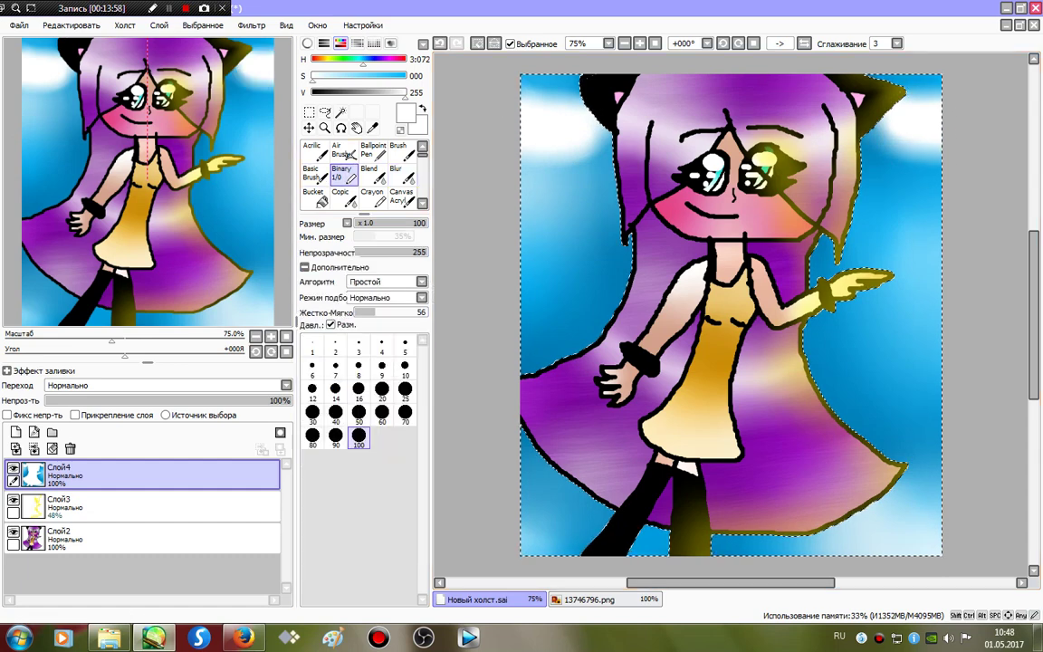
left_click(16, 432)
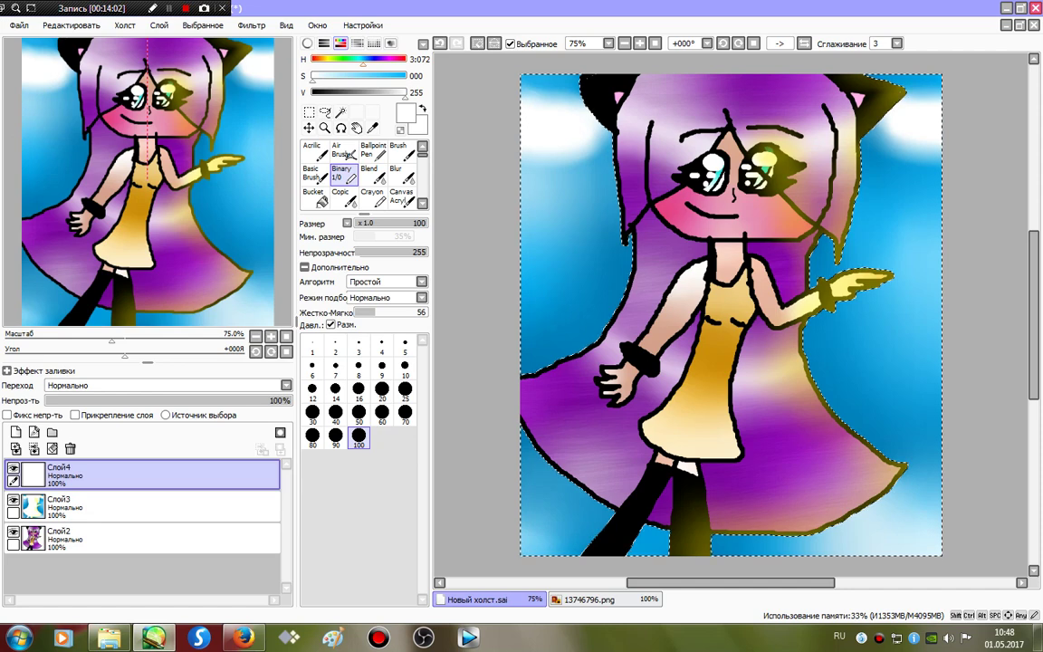
left_click(405, 77)
left_click_drag(145, 475, 152, 518)
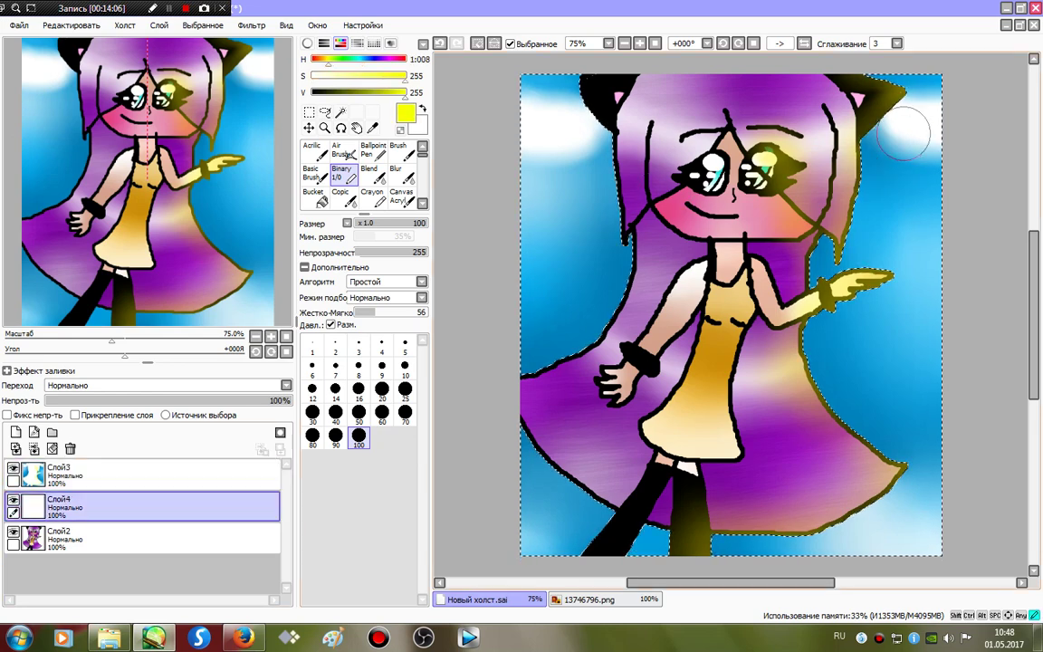
left_click_drag(54, 505, 54, 471)
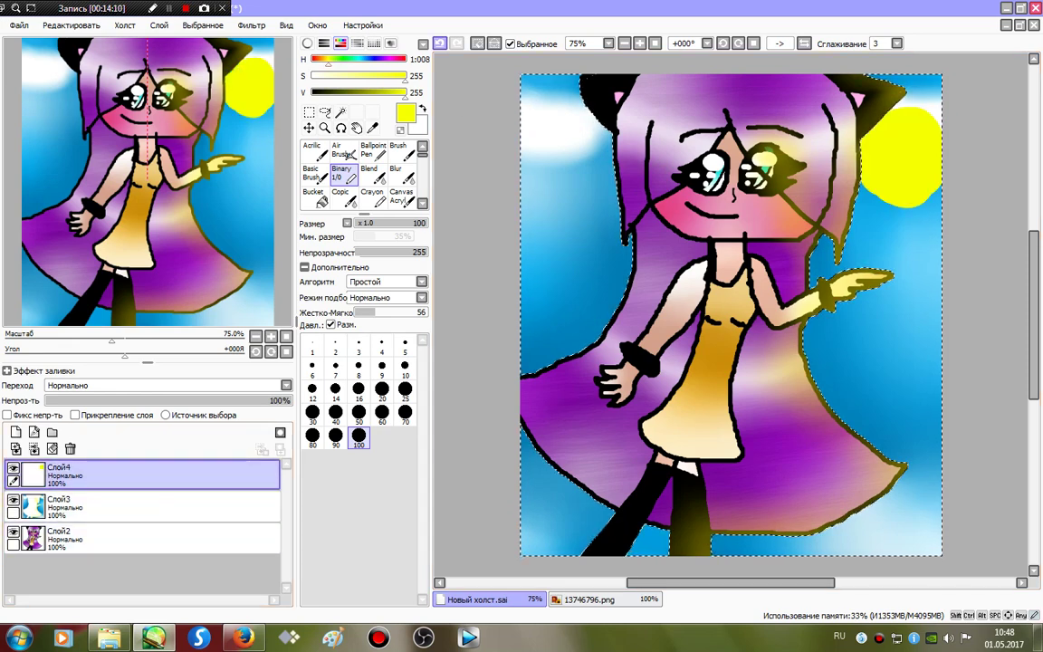
left_click(440, 43)
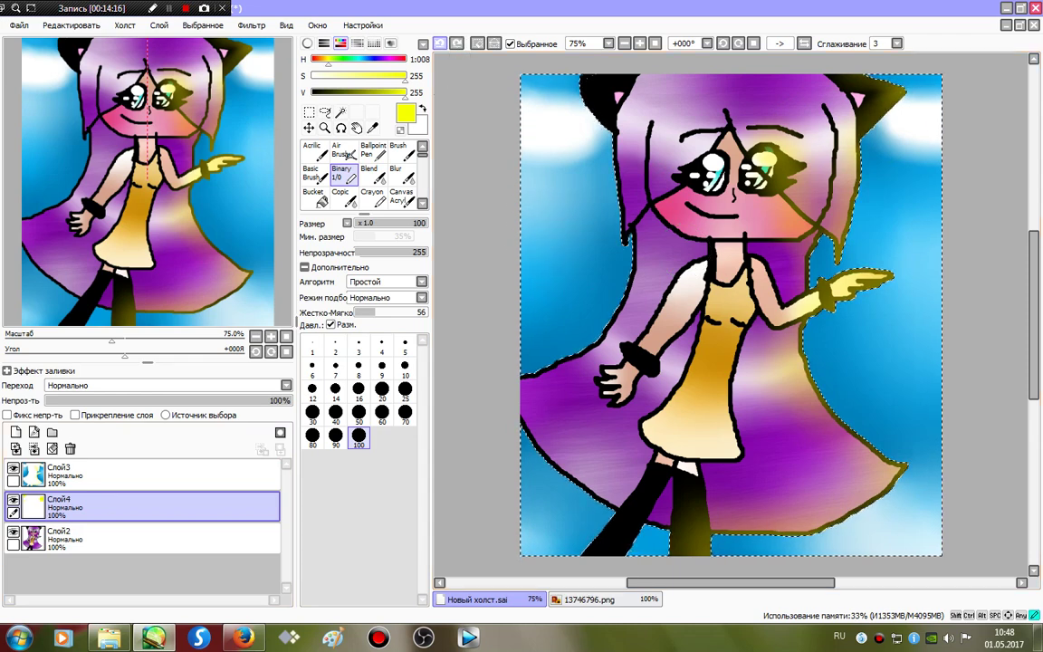
left_click(440, 43)
left_click(440, 44)
left_click(440, 44)
left_click(440, 44)
left_click(440, 43)
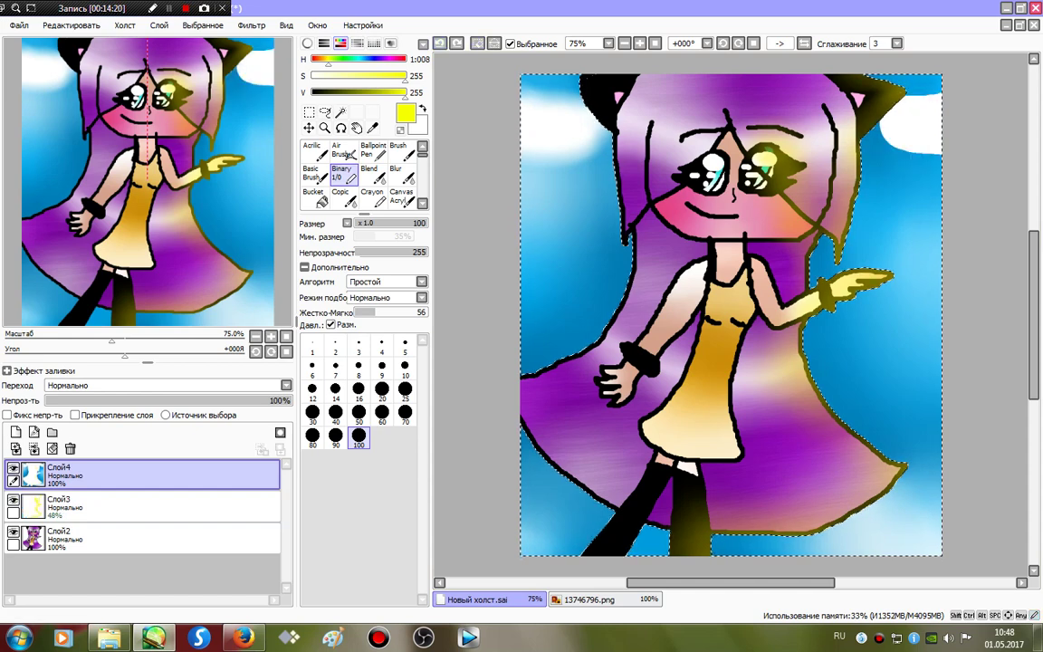
left_click(456, 43)
- Paint a magenta band and a violet band beneath it across the sky on a new layer with the Binary pen at size 100
left_click(15, 432)
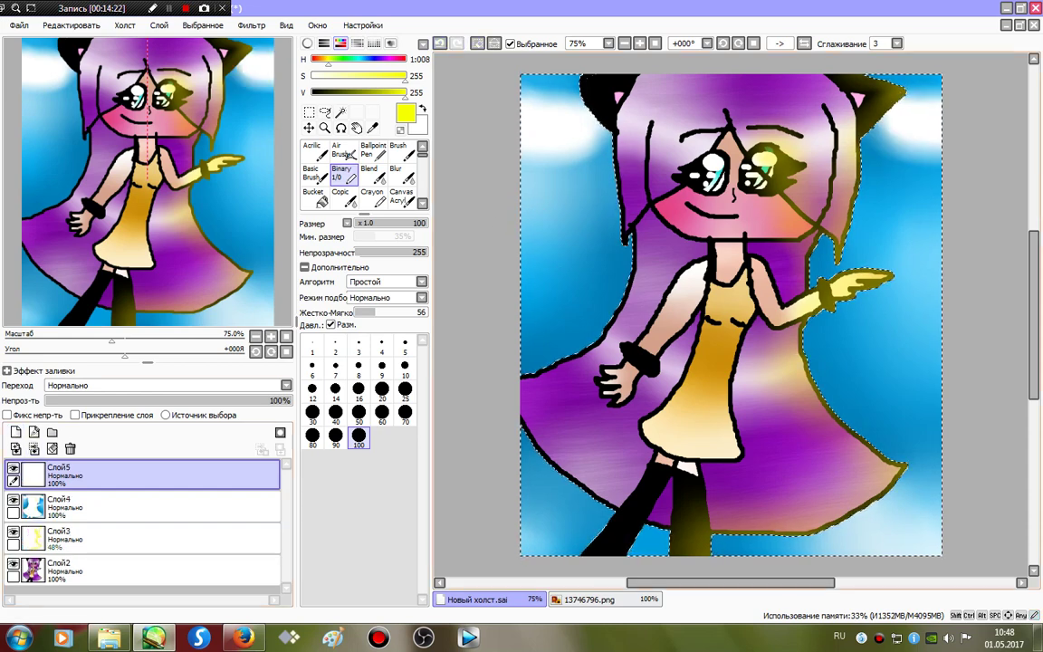
left_click(393, 59)
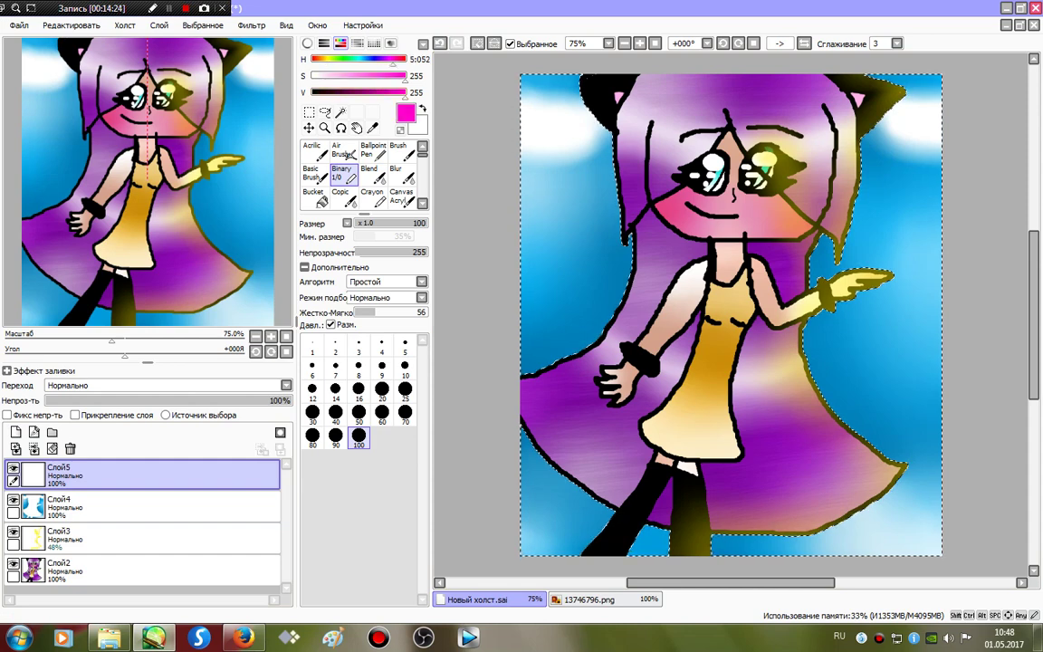
mouse_move(613, 239)
left_mouse_down()
mouse_move(611, 224)
mouse_move(960, 259)
left_mouse_up()
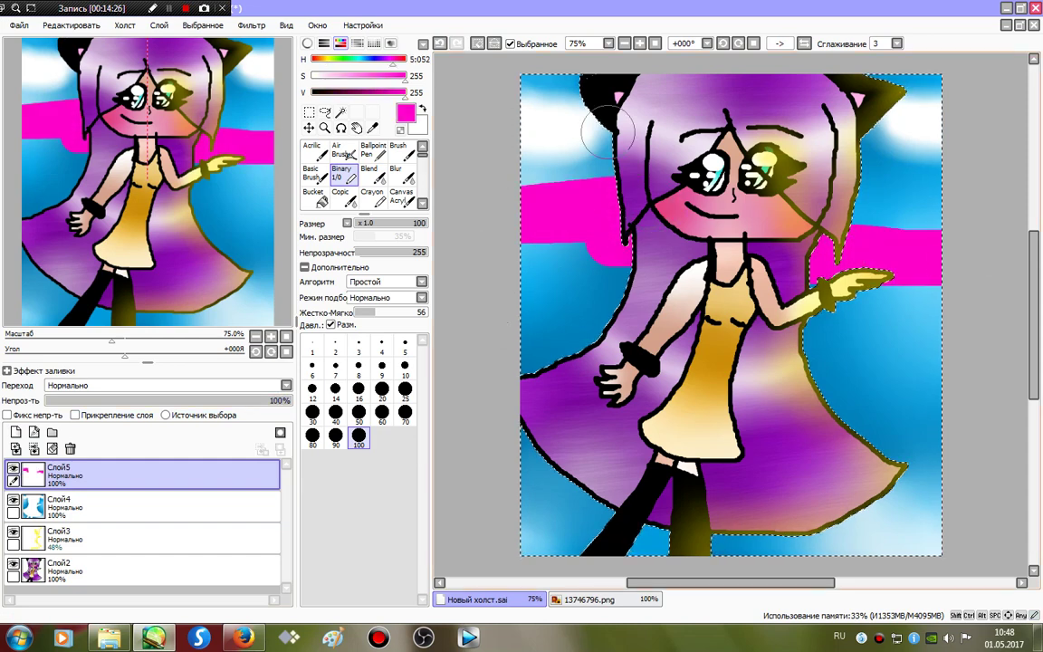
left_click(384, 58)
left_click_drag(533, 254, 901, 311)
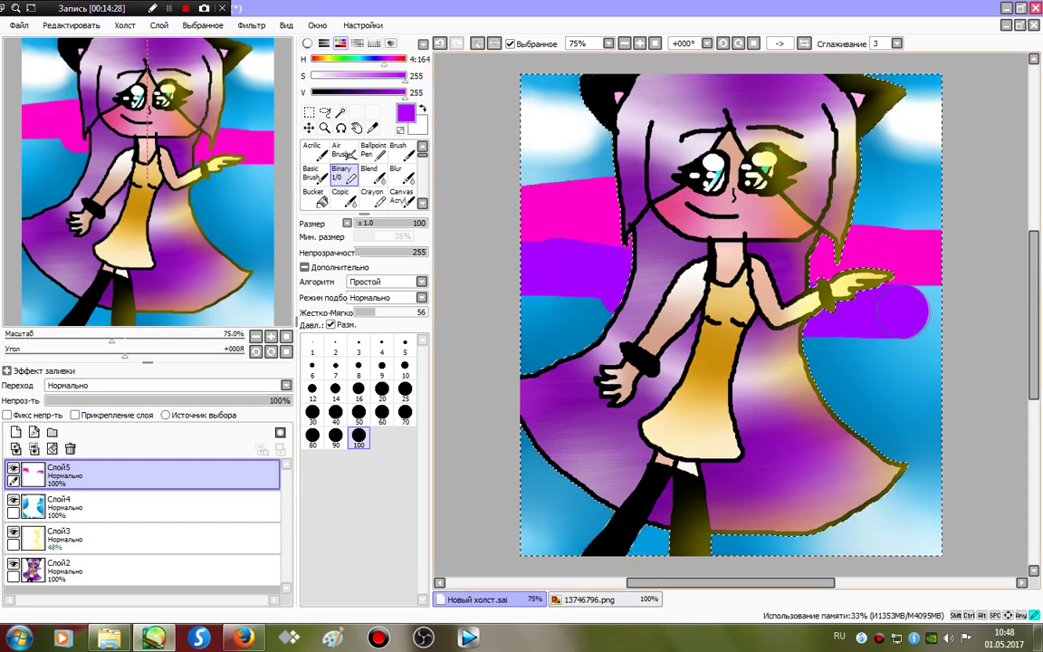
- Paint a red band above the magenta one and an orange band below the violet one on both sides of the character
left_click(405, 59)
left_click_drag(527, 179, 627, 184)
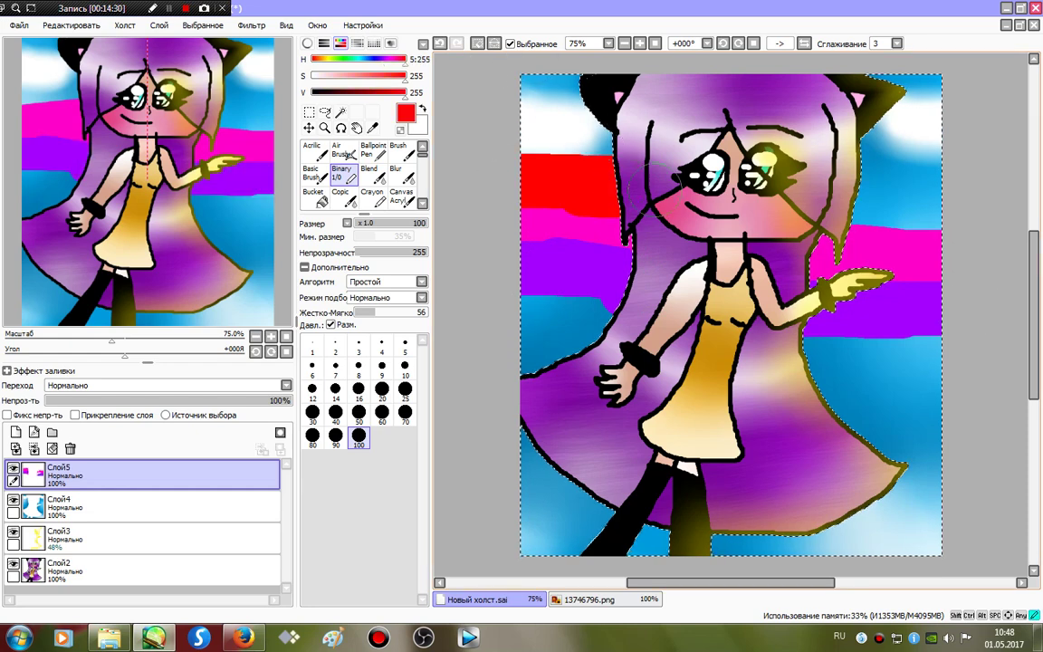
left_click_drag(810, 177, 940, 203)
left_click(337, 59)
left_click(318, 59)
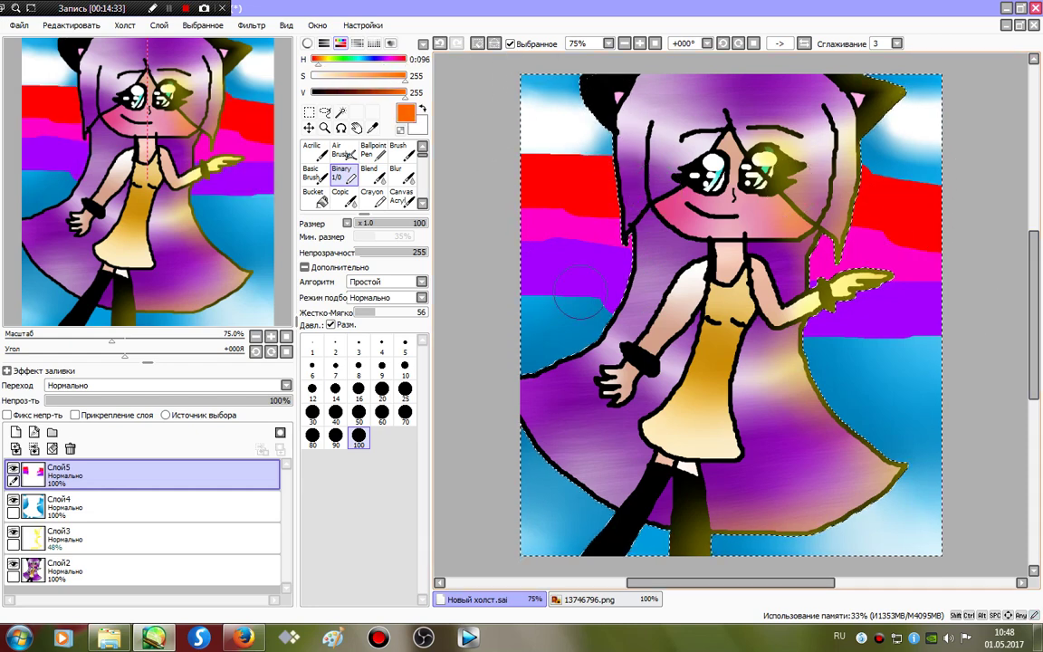
left_click_drag(532, 289, 609, 293)
mouse_move(885, 309)
left_mouse_down()
mouse_move(847, 348)
mouse_move(939, 377)
left_mouse_up()
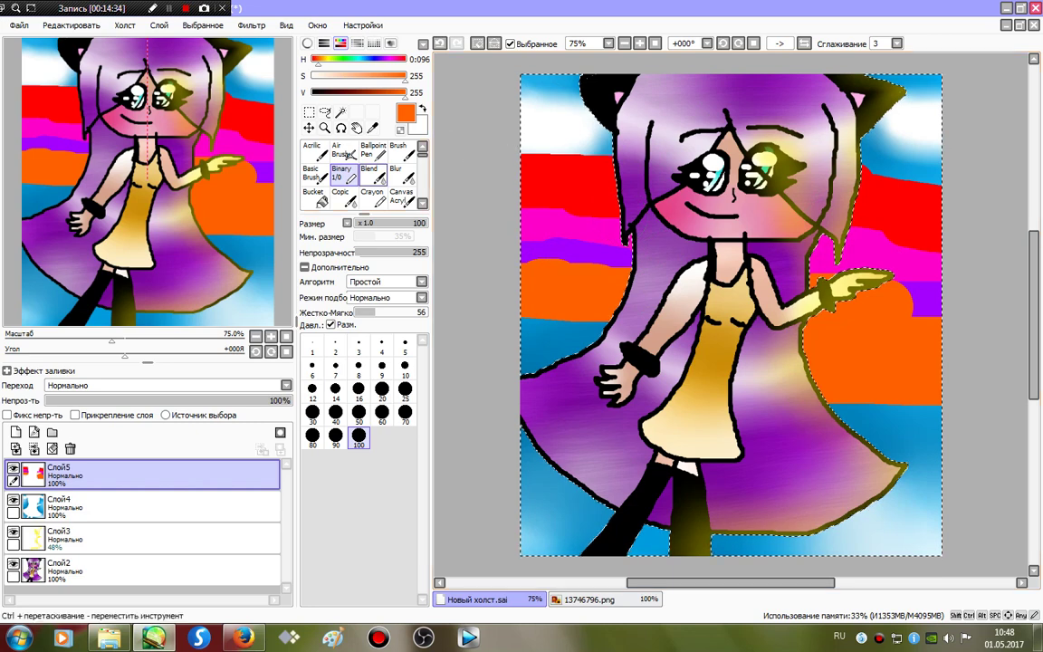
- Blend the red, magenta, violet and orange sky bands together with the Blur tool at size 50 and size 120
left_click(396, 174)
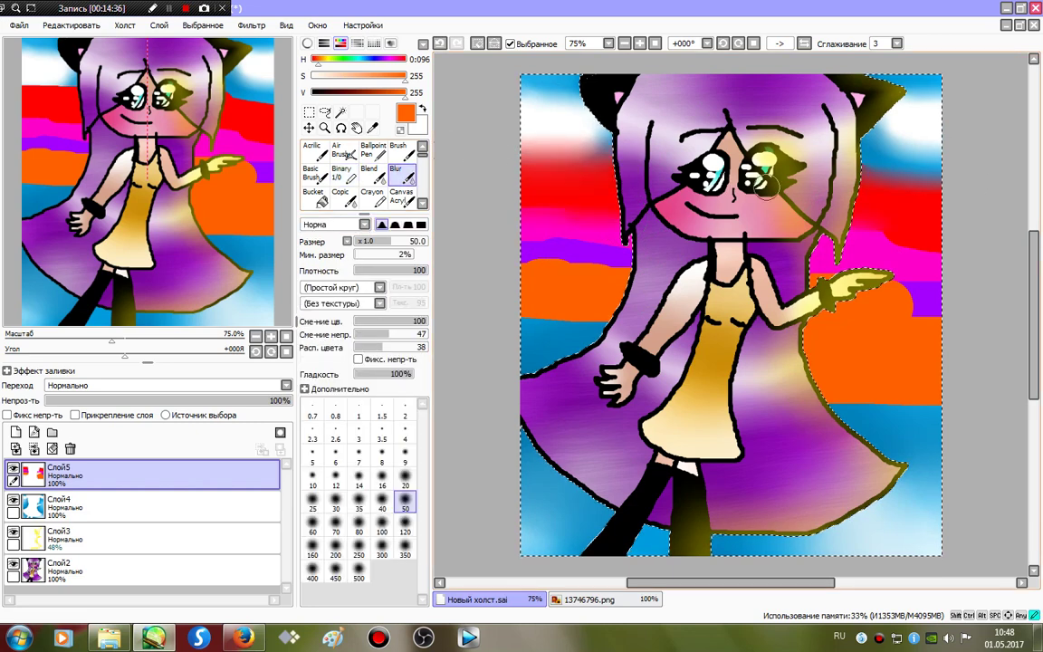
mouse_move(805, 194)
left_mouse_down()
mouse_move(753, 208)
mouse_move(844, 216)
left_mouse_up()
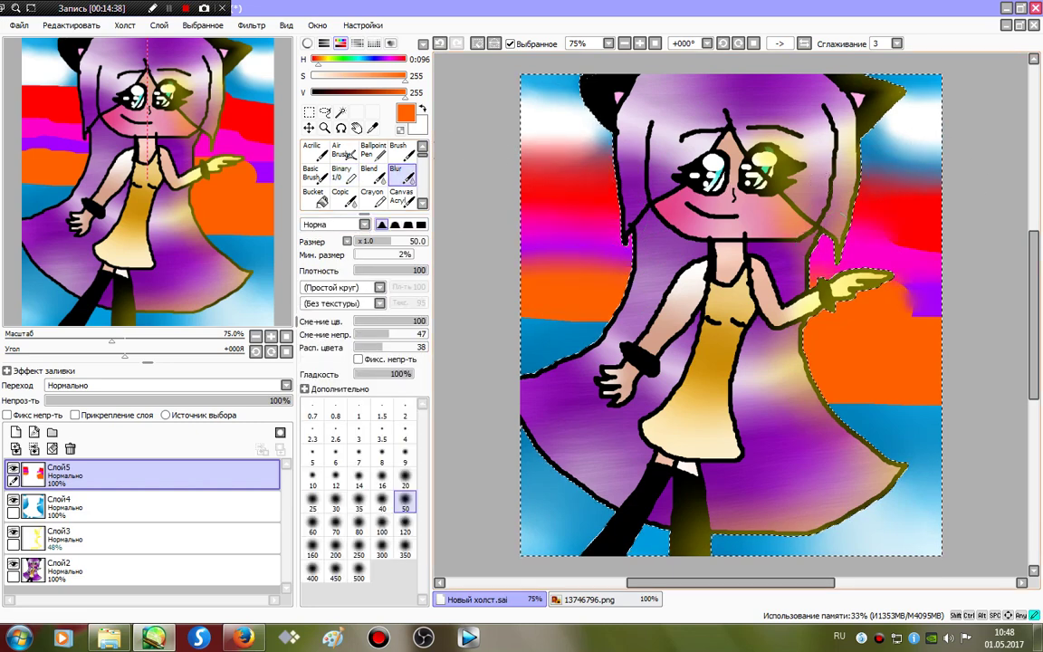
left_click_drag(605, 319, 536, 334)
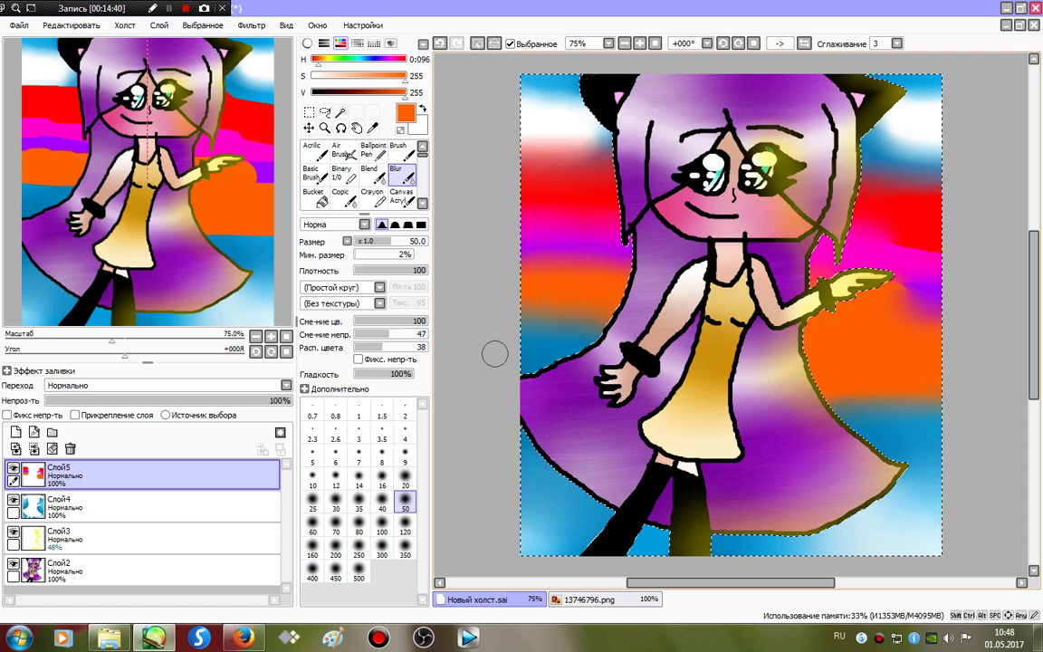
left_click(342, 174)
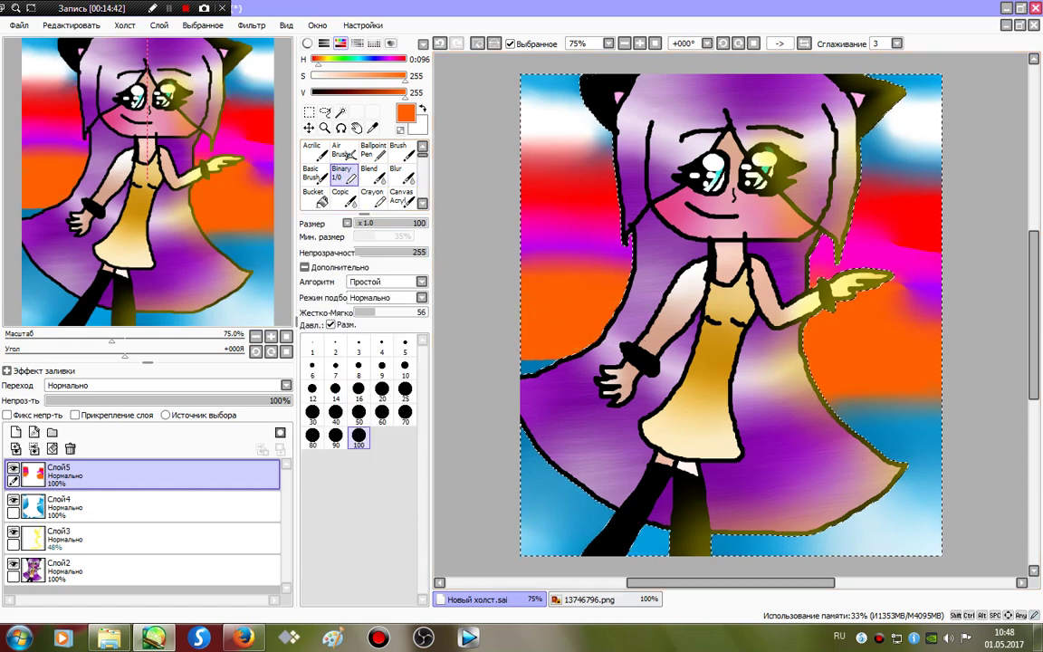
left_click(401, 174)
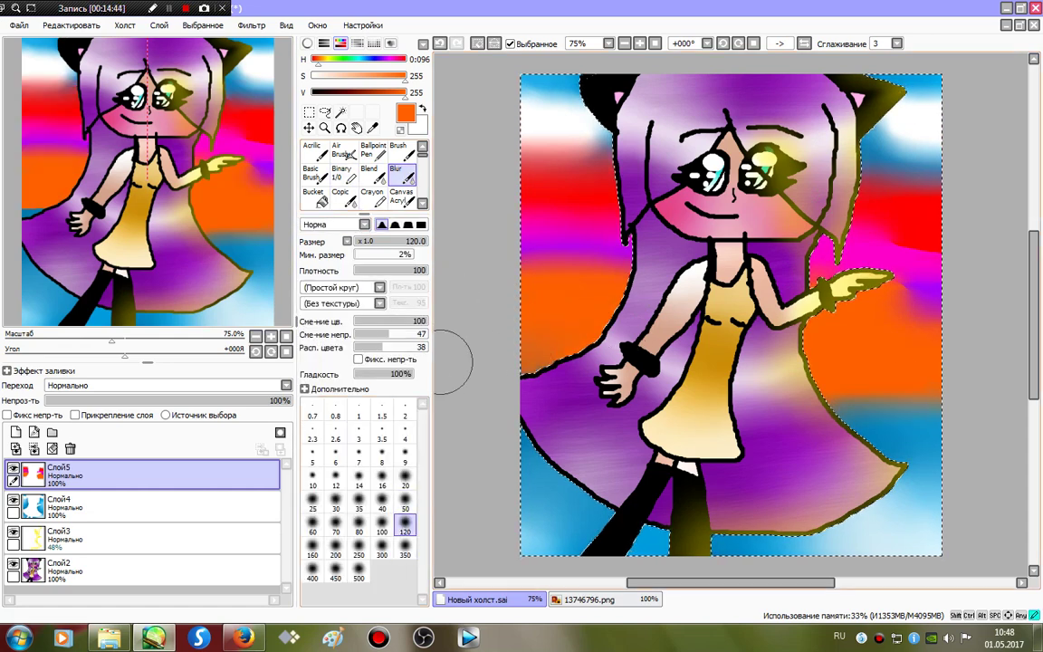
mouse_move(507, 263)
left_mouse_down()
mouse_move(645, 207)
mouse_move(696, 262)
mouse_move(685, 176)
mouse_move(626, 124)
mouse_move(962, 216)
mouse_move(841, 417)
left_mouse_up()
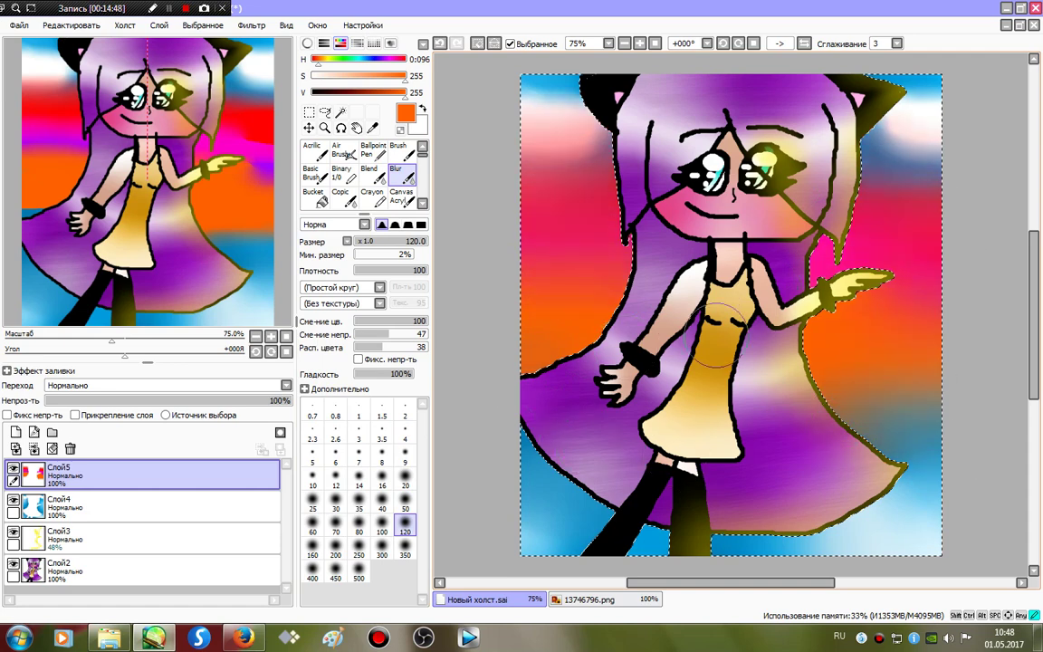
- Cover the lower sky with orange and its bottom edge with pink using the Binary pen at size 100
left_click(342, 172)
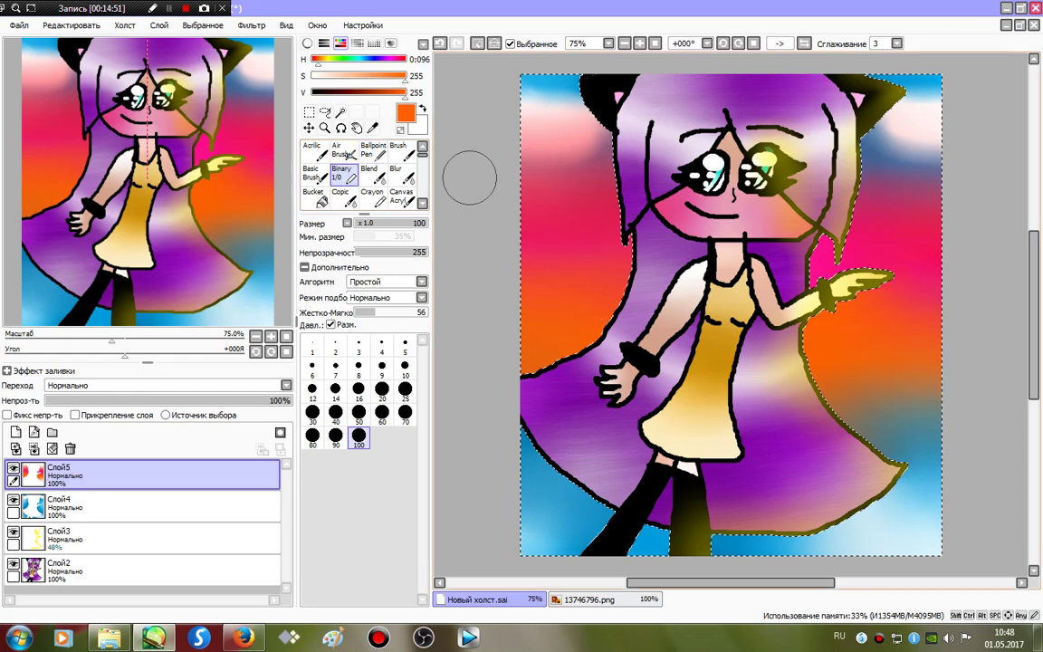
mouse_move(556, 319)
left_mouse_down()
mouse_move(517, 477)
mouse_move(892, 477)
mouse_move(942, 430)
left_mouse_up()
left_click(380, 60)
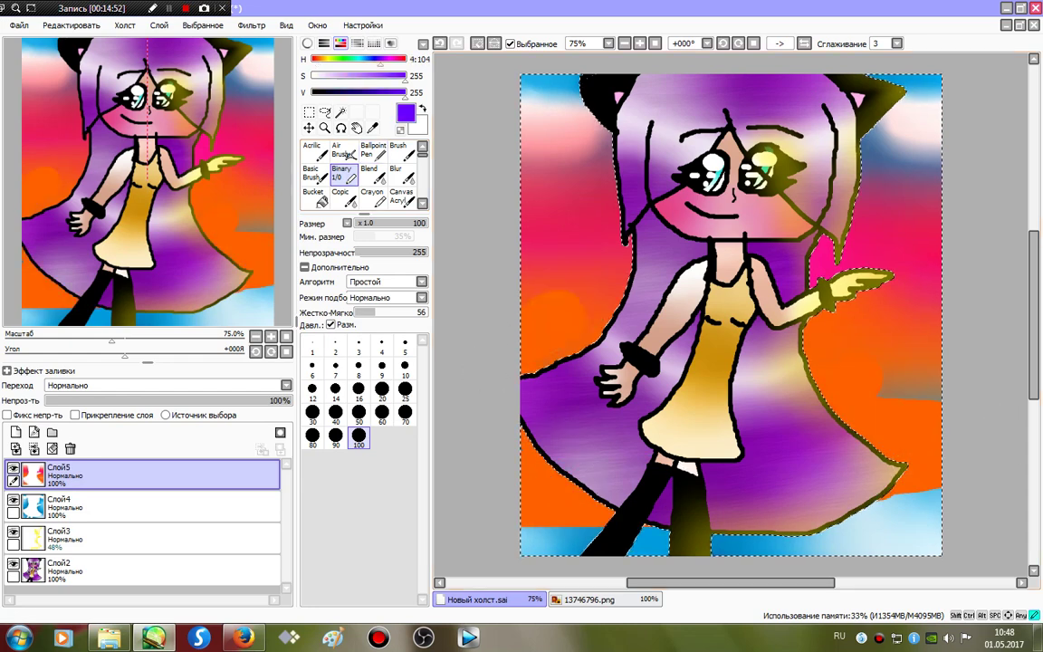
left_click_drag(380, 60, 394, 60)
mouse_move(505, 523)
left_mouse_down()
mouse_move(831, 532)
mouse_move(944, 520)
left_mouse_up()
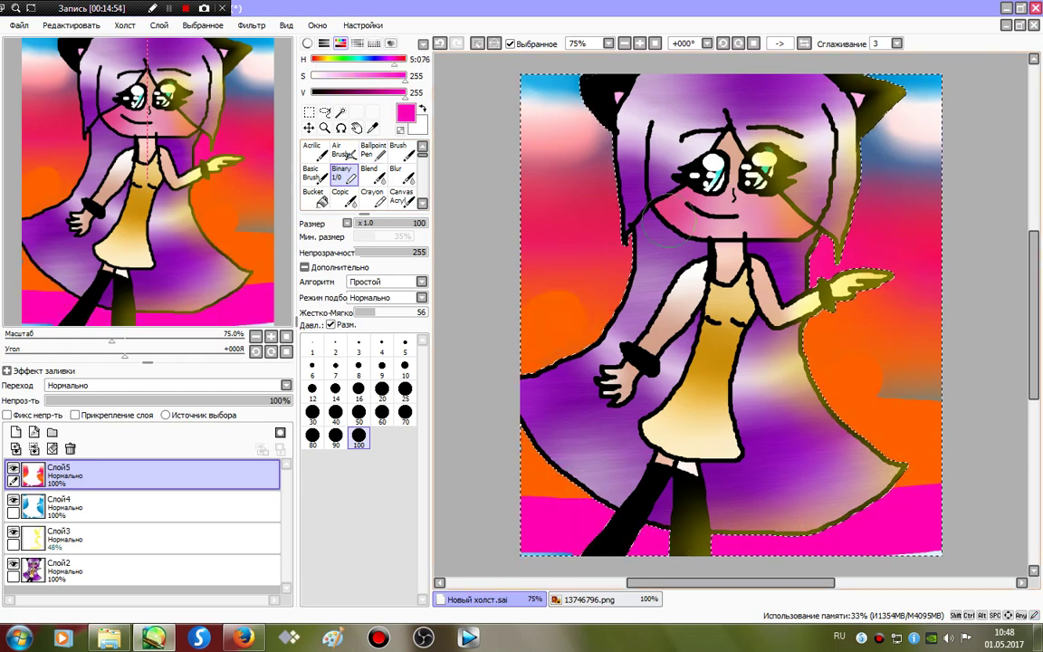
- Blur the orange and pink areas of the lower sky at size 120 and set the sunset layer's opacity to 51%
left_click(396, 172)
mouse_move(593, 422)
left_mouse_down()
mouse_move(842, 557)
mouse_move(717, 439)
left_mouse_up()
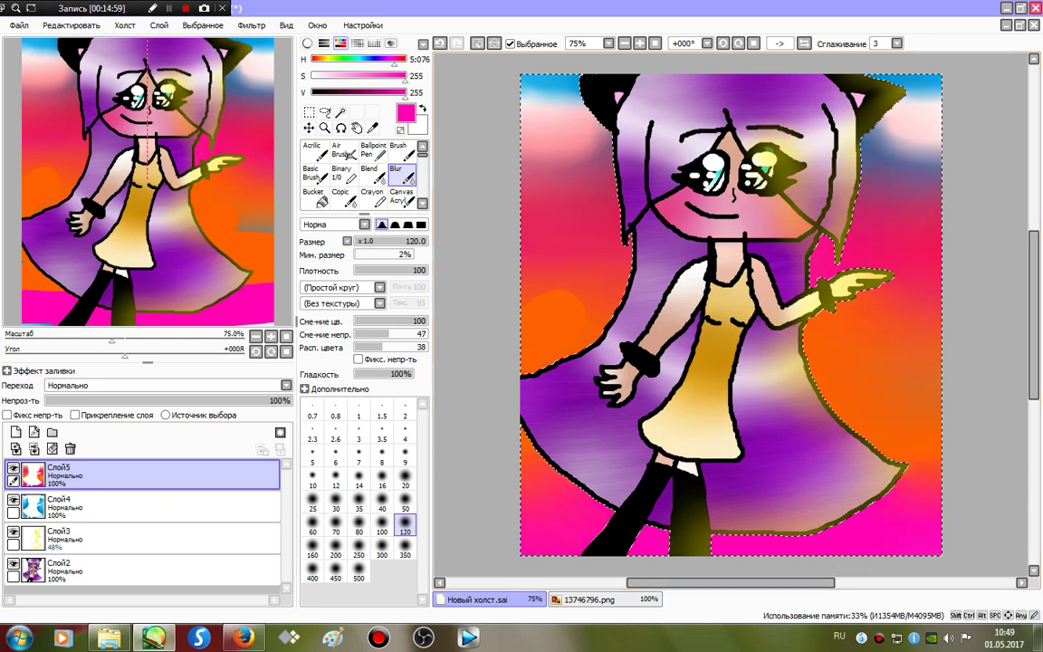
left_click_drag(240, 400, 193, 401)
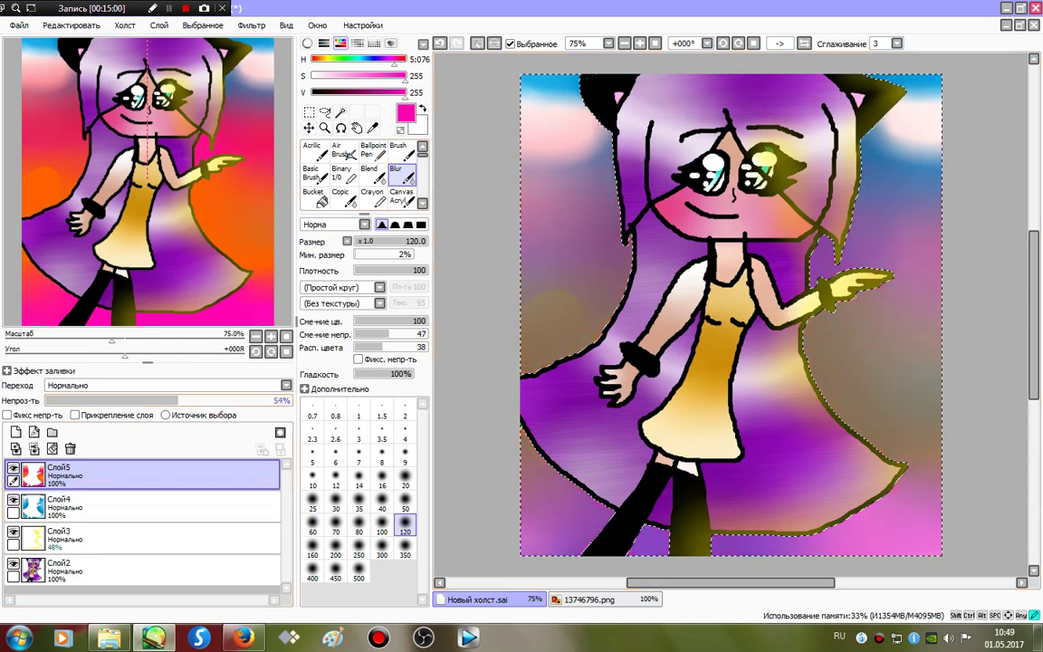
- Paint a round amber sun (H 0:192) on a new layer at the canvas edge above the flowing hair, using the Binary pen at size 100
left_click(343, 174)
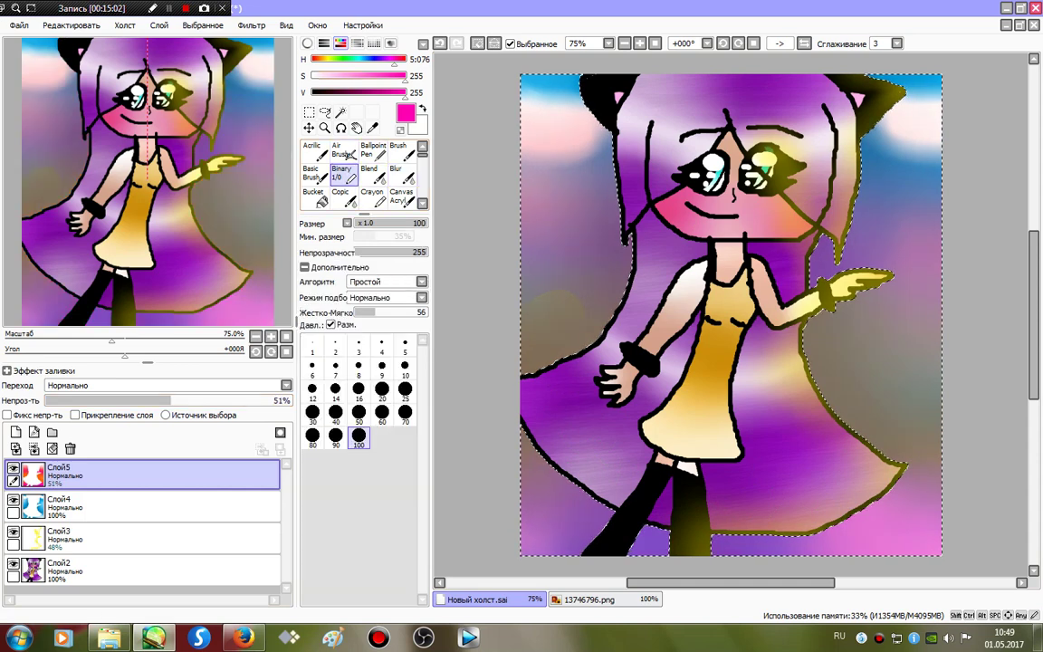
left_click(330, 60)
left_click_drag(330, 60, 323, 59)
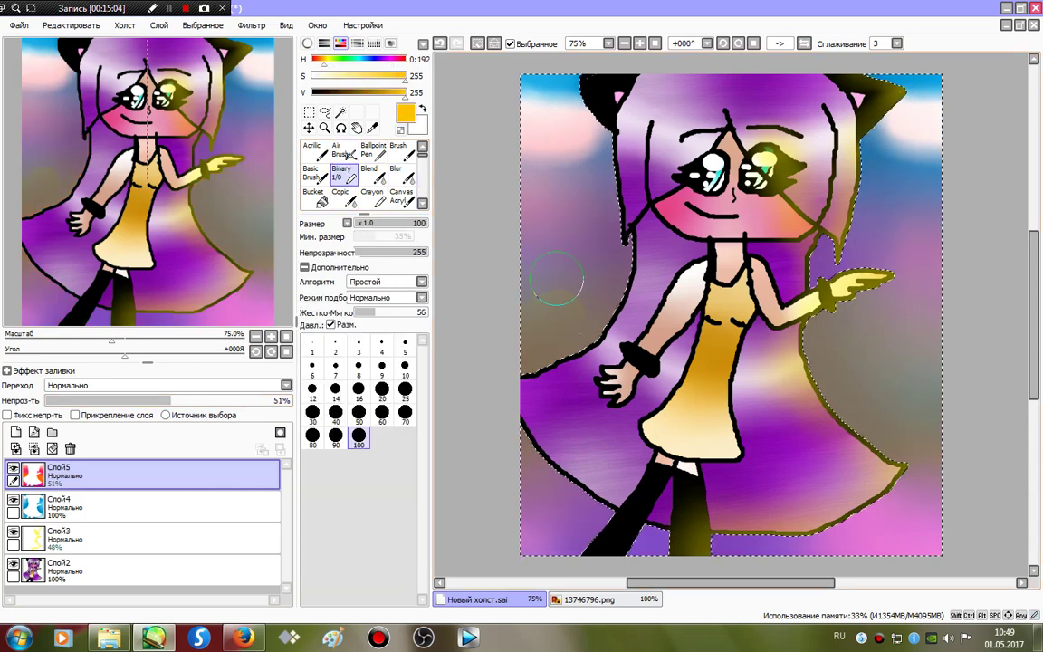
left_click_drag(561, 286, 539, 269)
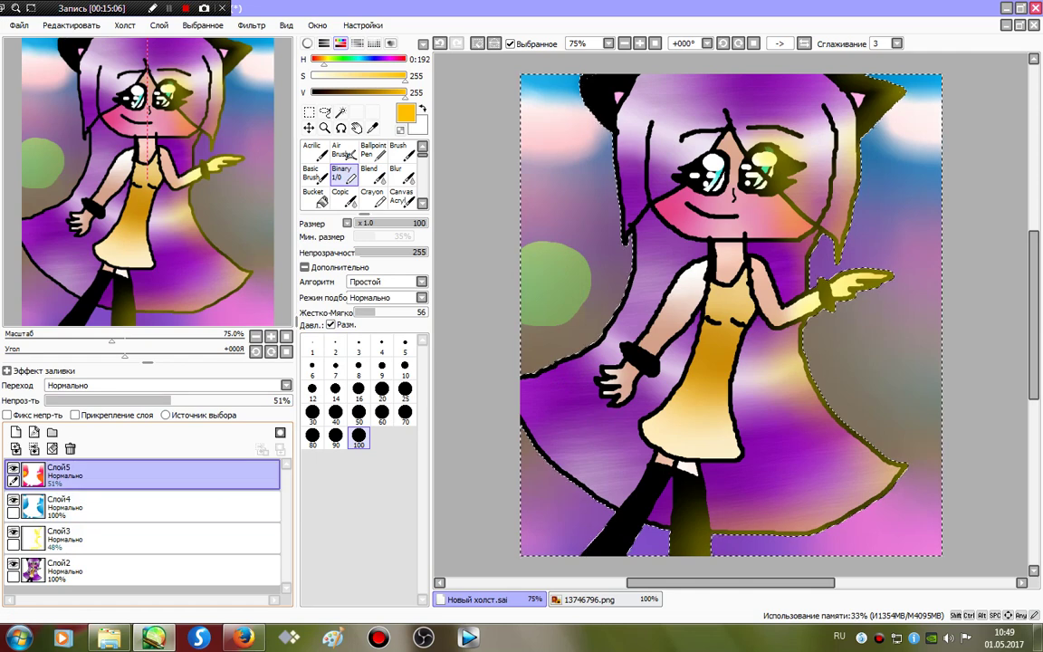
key("ctrl+z")
left_click(16, 432)
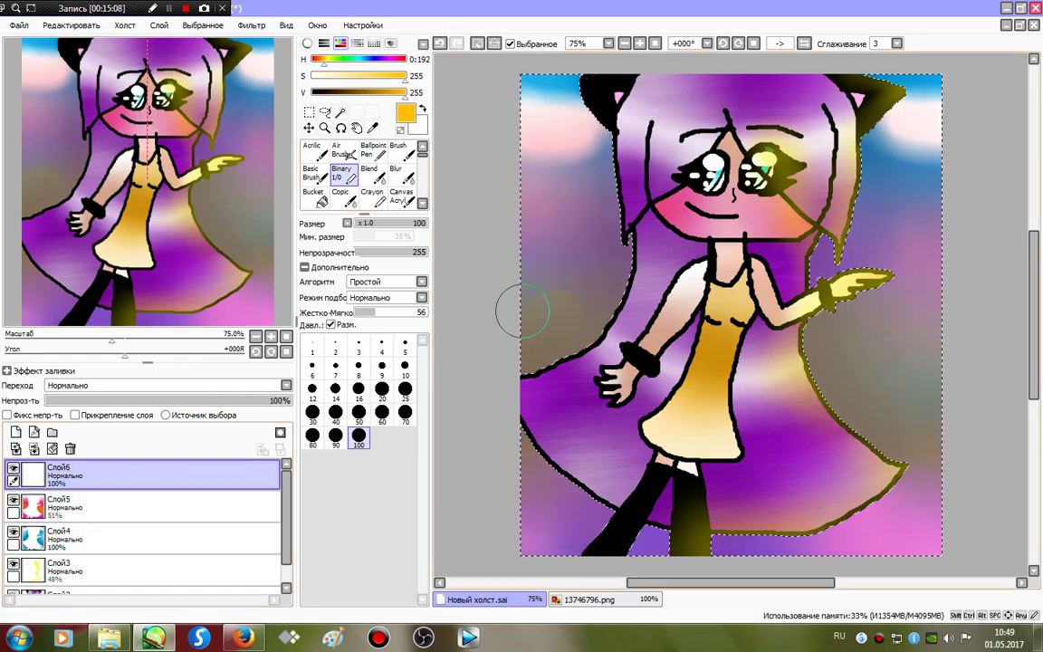
left_click(556, 285)
left_click(553, 288)
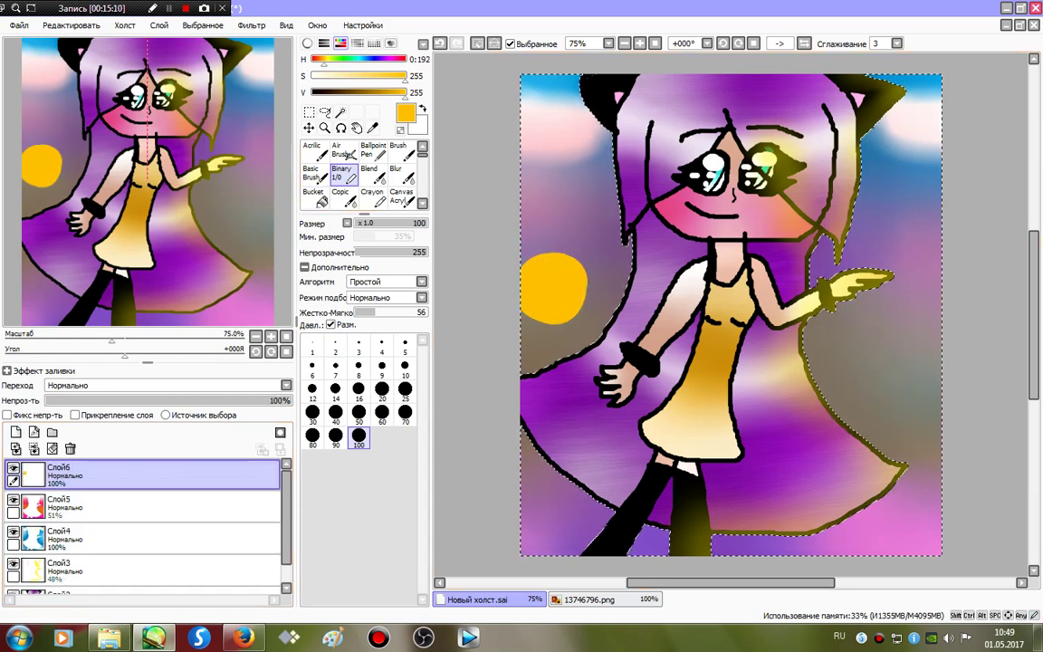
- Select the sun with the Magic Wand and paint a darker amber shade (V 200) along its edge nearest the character
left_click(339, 111)
left_click(554, 288)
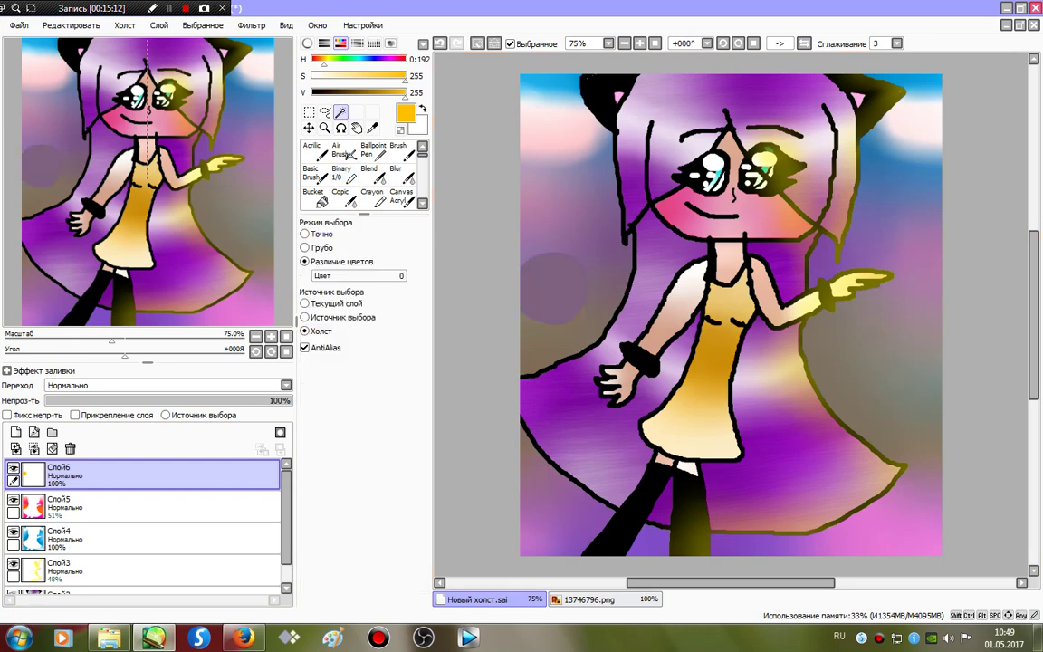
left_click(344, 174)
left_click(385, 93)
left_click_drag(582, 243, 593, 313)
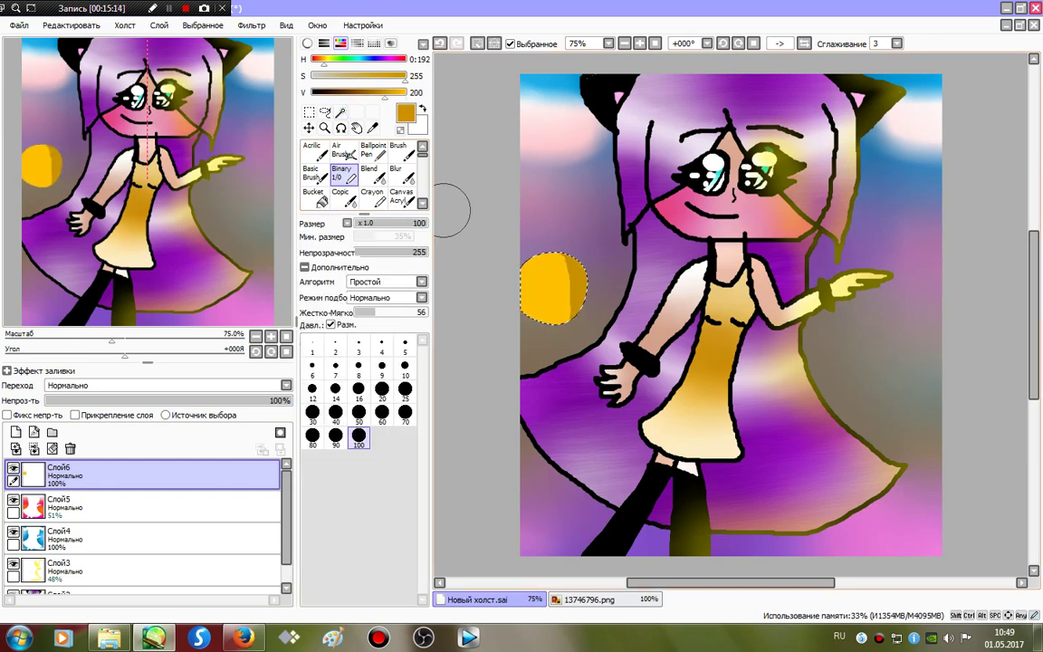
- Try a broader dark amber stroke across the middle of the sun and undo it
mouse_move(554, 228)
left_mouse_down()
mouse_move(543, 281)
mouse_move(507, 299)
left_mouse_up()
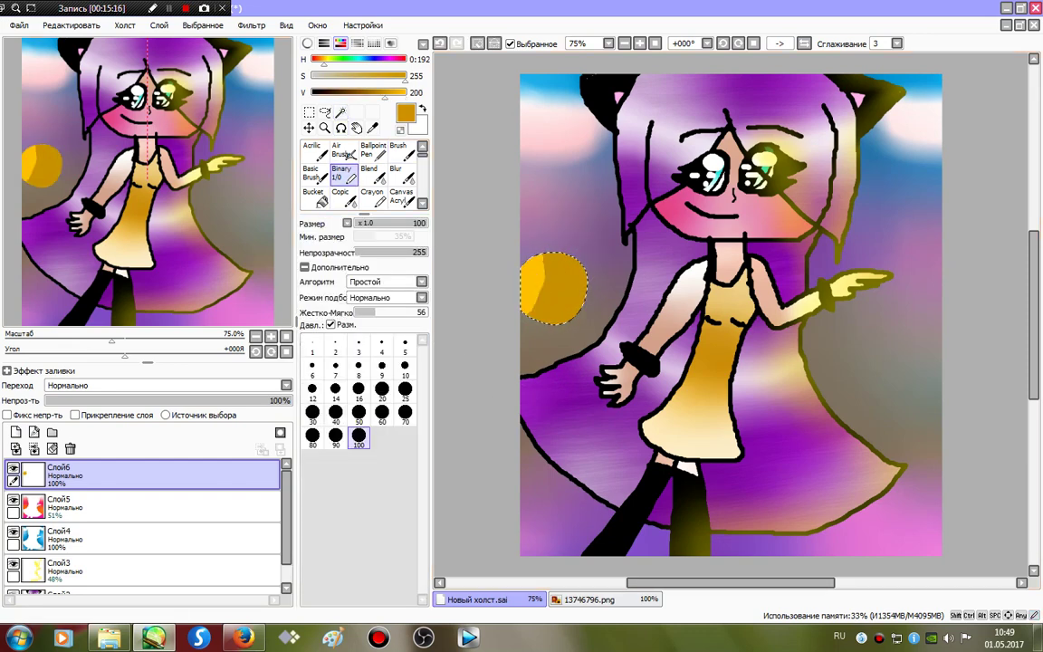
key("ctrl+z")
key("ctrl+z")
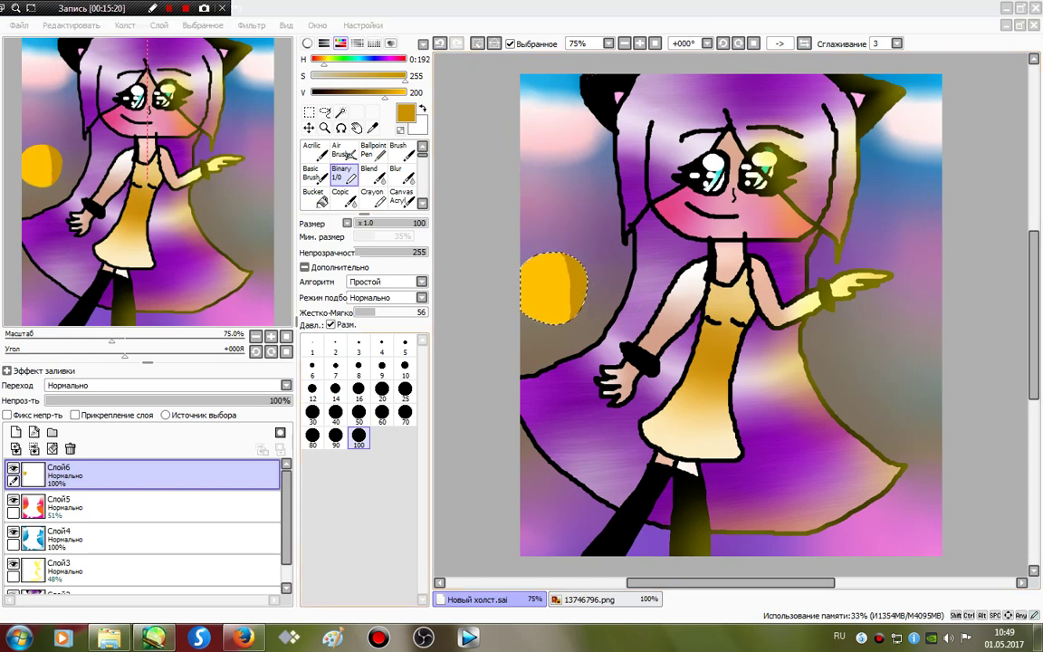
- Extend the dark amber shading along the sun's lower edge with the Binary pen at size 70
left_click(405, 414)
left_click(405, 414)
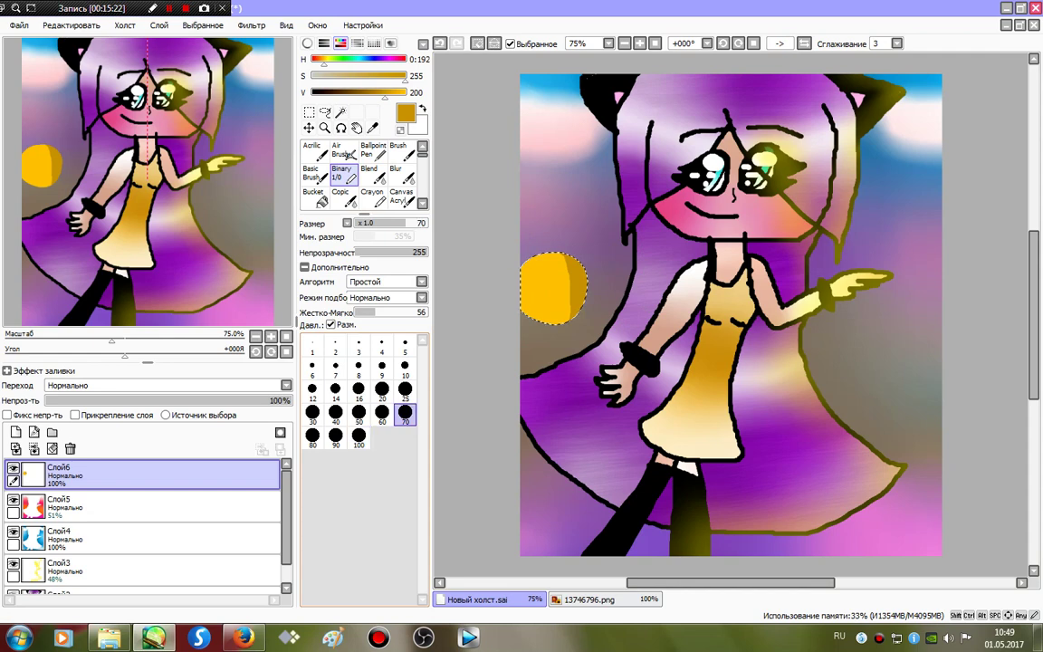
left_click_drag(571, 318, 535, 336)
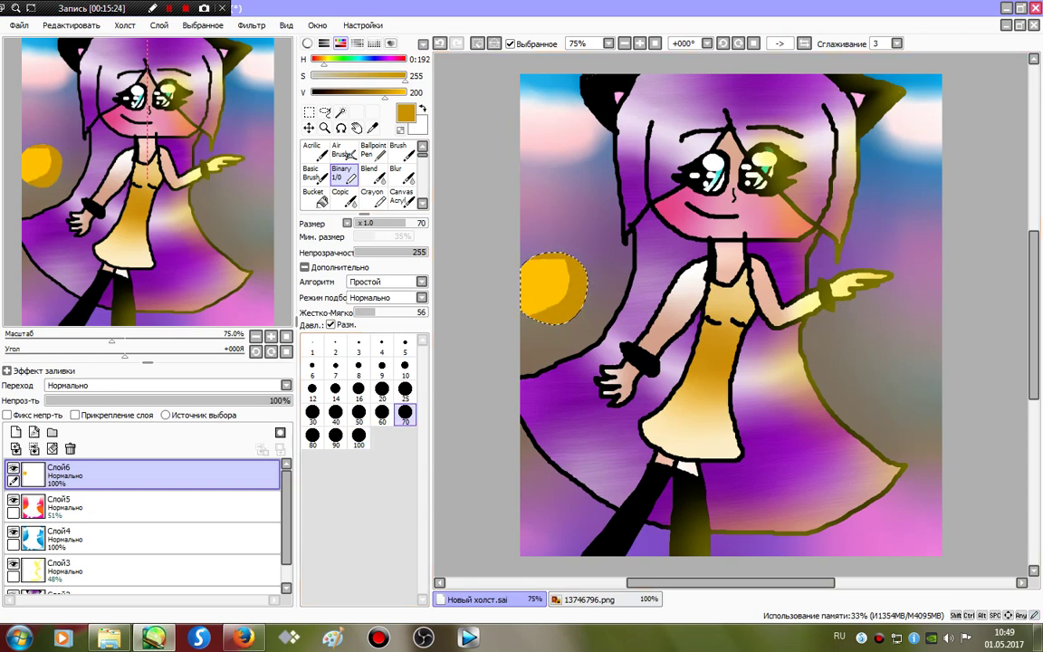
- Paint a white highlight (S 0, V 255) on the sun and soften its colours with the Blur tool at size 50
left_click(405, 93)
left_click(312, 77)
mouse_move(531, 283)
left_mouse_down()
mouse_move(456, 283)
mouse_move(579, 250)
mouse_move(624, 199)
mouse_move(567, 260)
mouse_move(544, 244)
mouse_move(527, 271)
mouse_move(574, 309)
left_mouse_up()
left_click(402, 175)
left_click(440, 43)
left_click(405, 502)
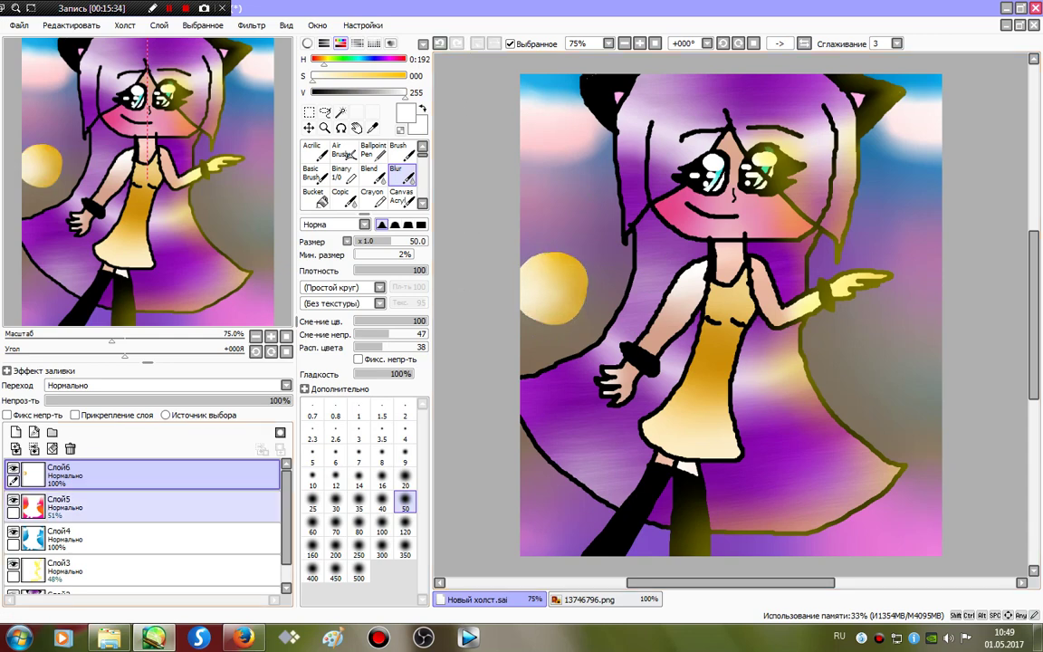
- Hide the sunset layer, select both white clouds with the Magic Wand and shade them light grey (V 234)
left_click(12, 500)
left_click(340, 113)
left_click(552, 126)
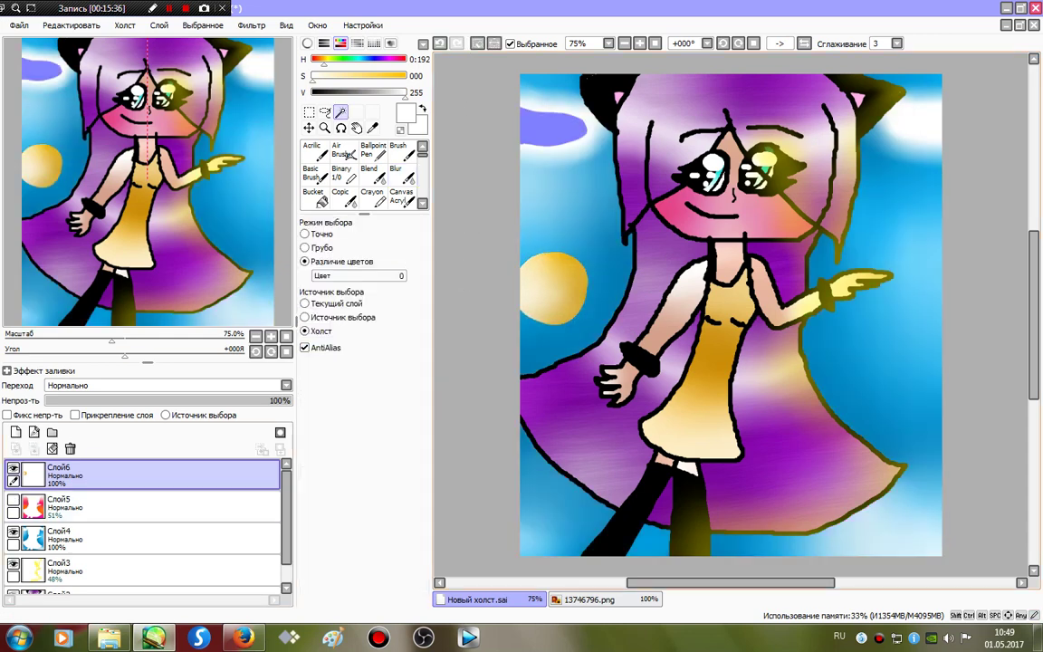
left_click(921, 125)
left_click(343, 173)
left_click(399, 93)
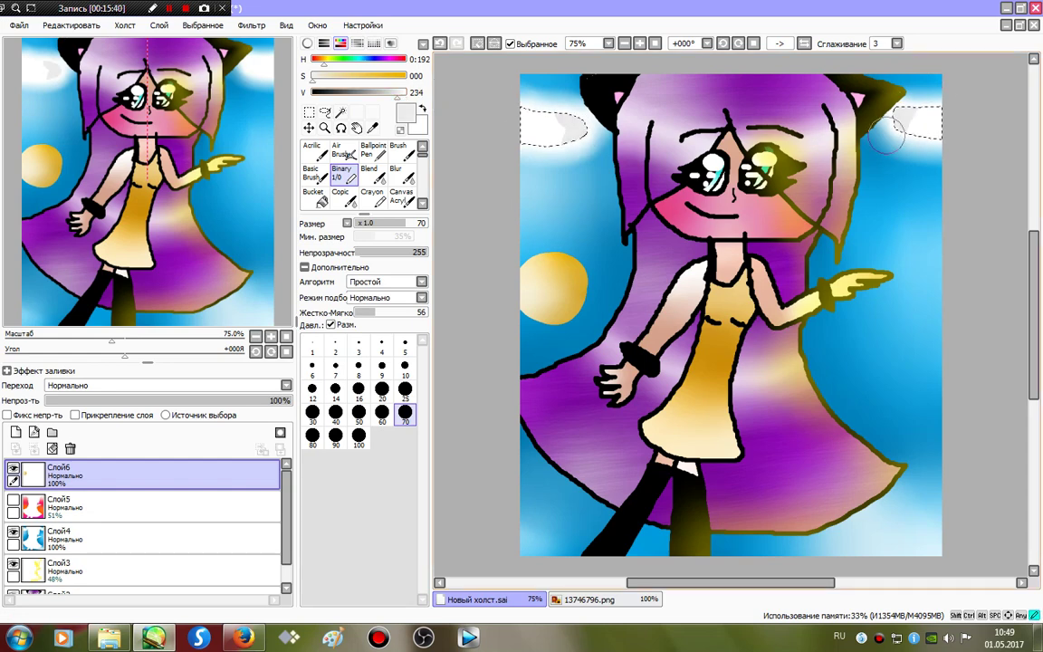
- Soften the grey cloud shading with the Blur tool at size 50 and clear the selection
left_click(402, 174)
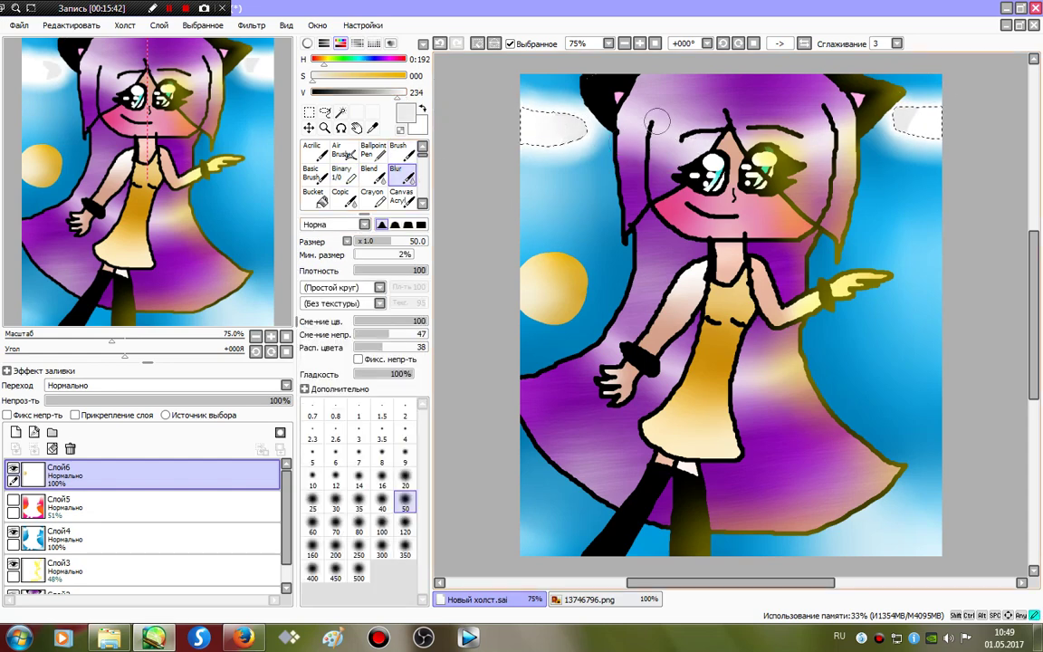
left_click(368, 174)
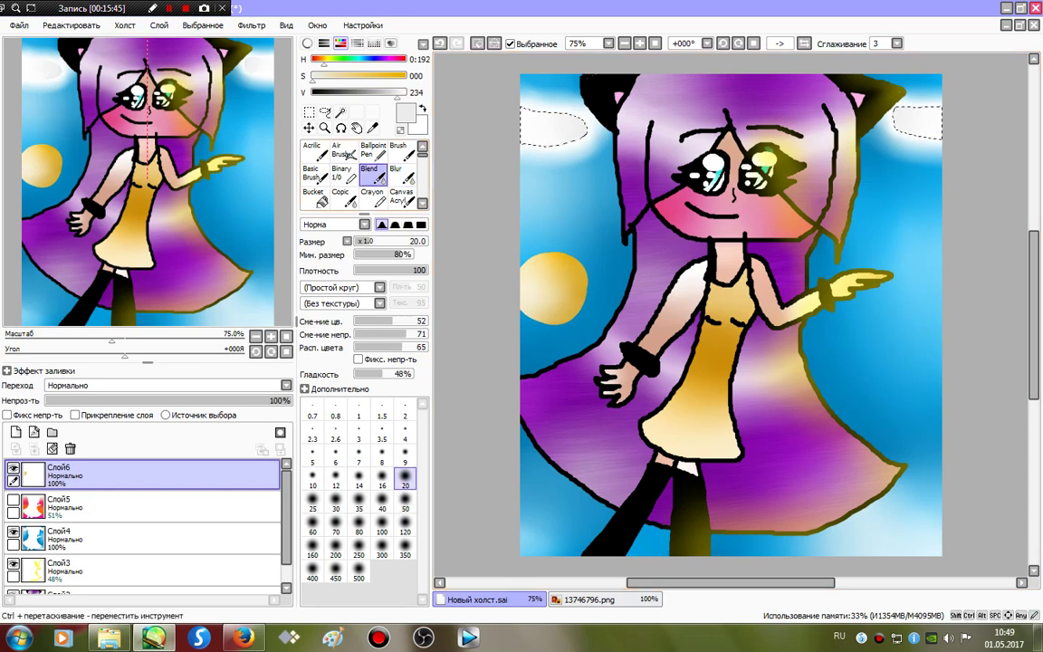
key("b")
key("ctrl+d")
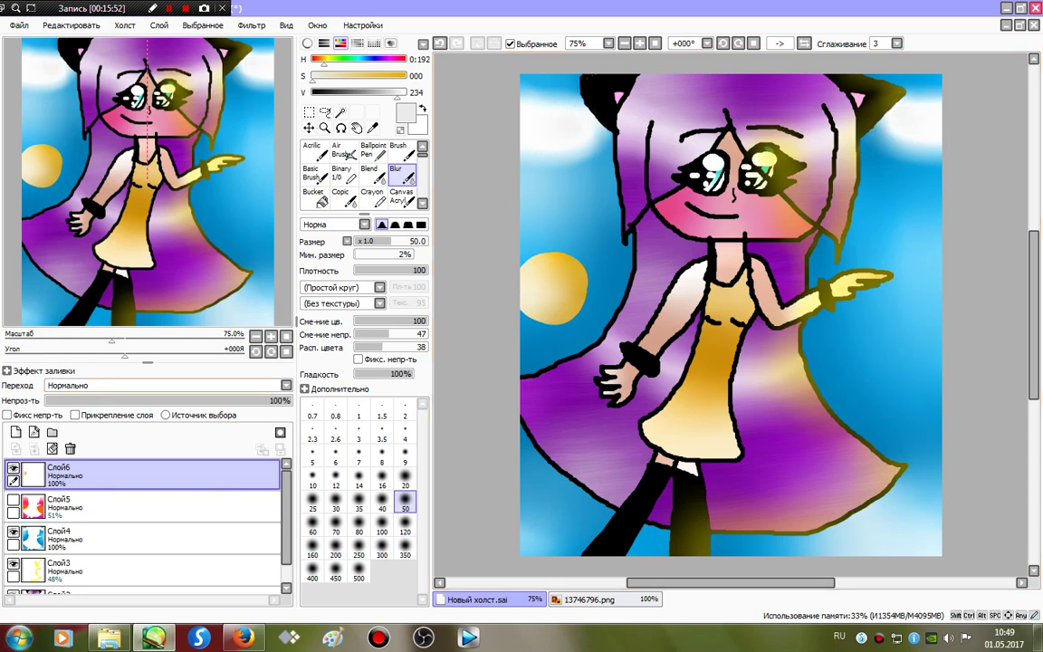
- Show the sunset layer again and merge all layers down into a single layer
left_click(13, 500)
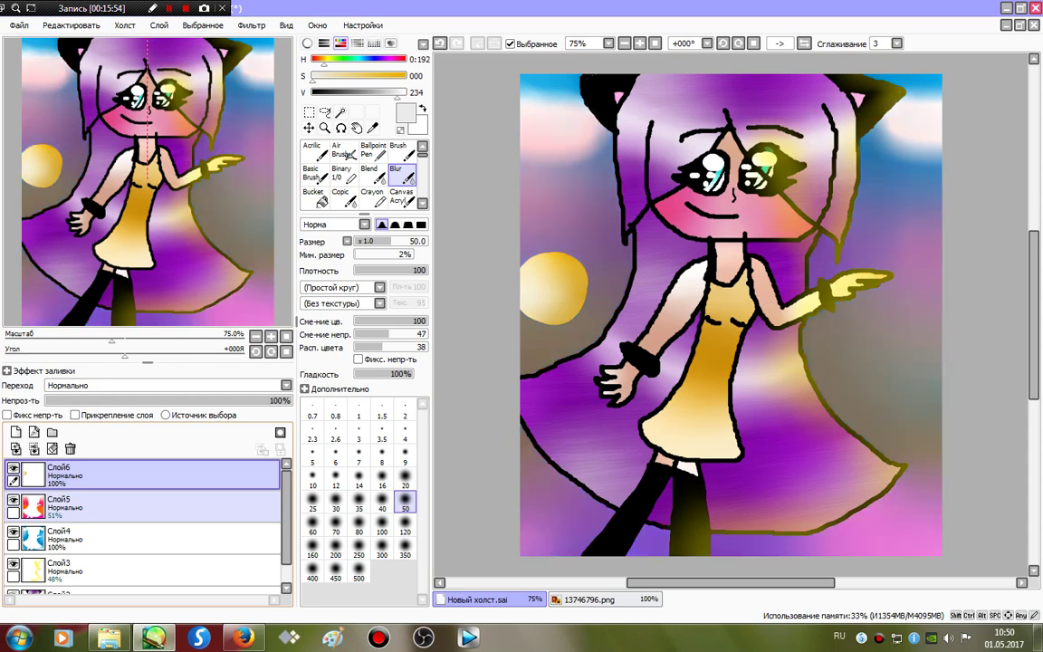
left_click(34, 449)
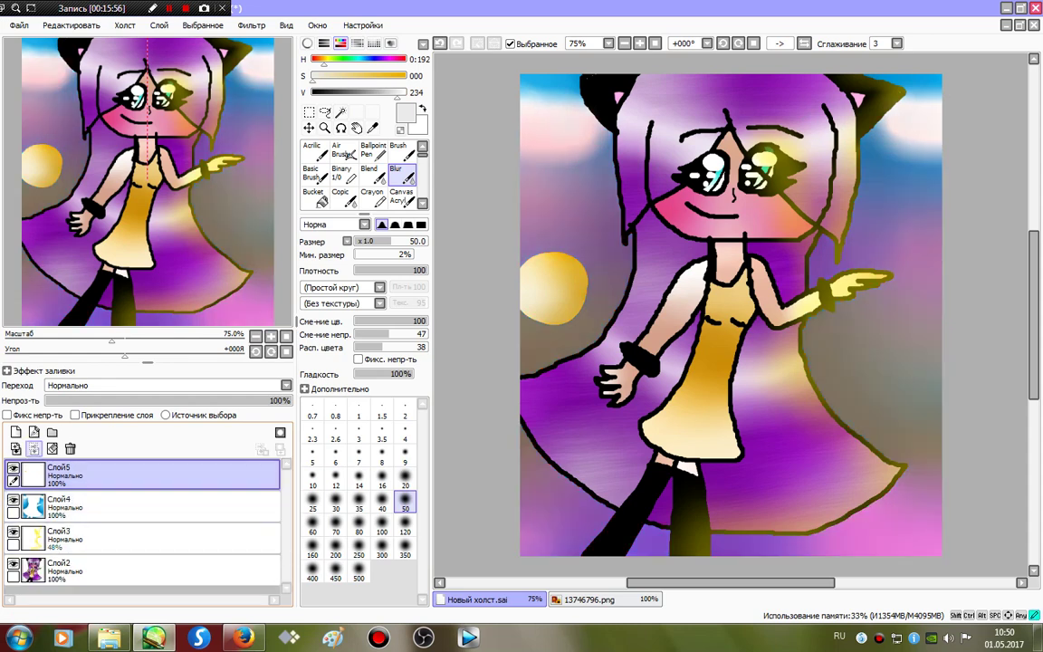
left_click(35, 449)
left_click(35, 450)
left_click(35, 449)
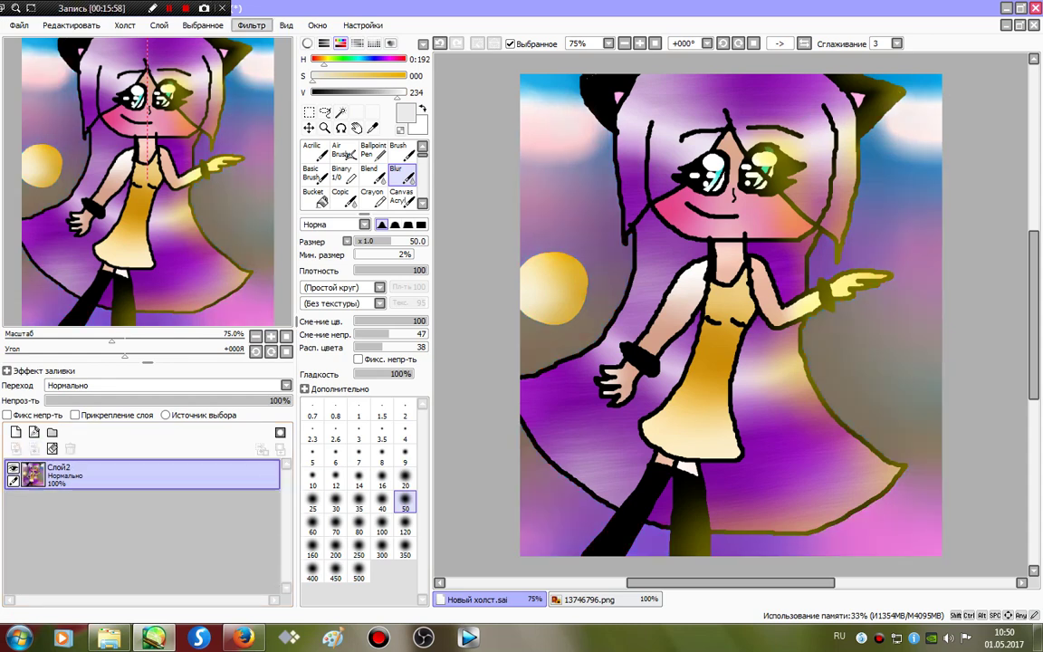
- Adjust the merged image's brightness to +27, contrast to +11 and colour depth to +11
left_click(252, 24)
left_click(243, 53)
left_click_drag(230, 163, 241, 184)
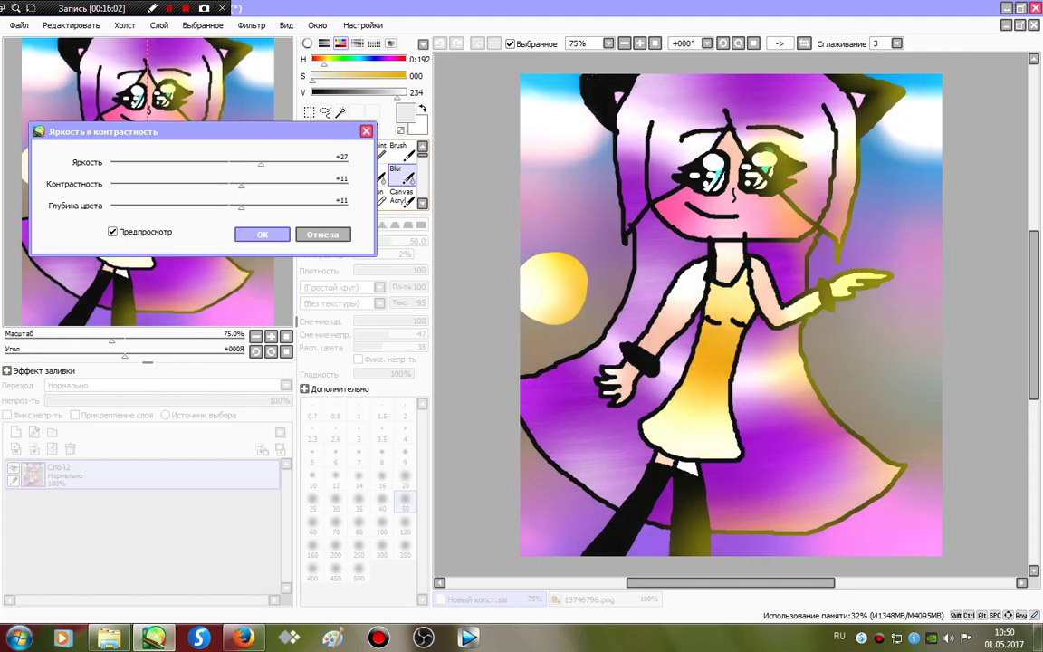
key("Return")
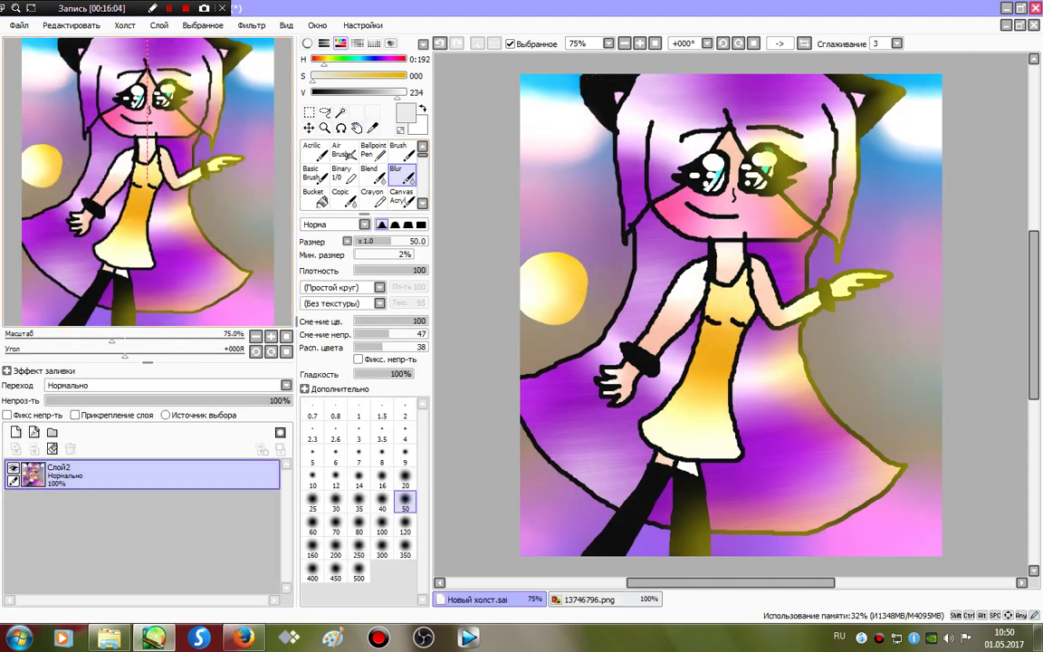